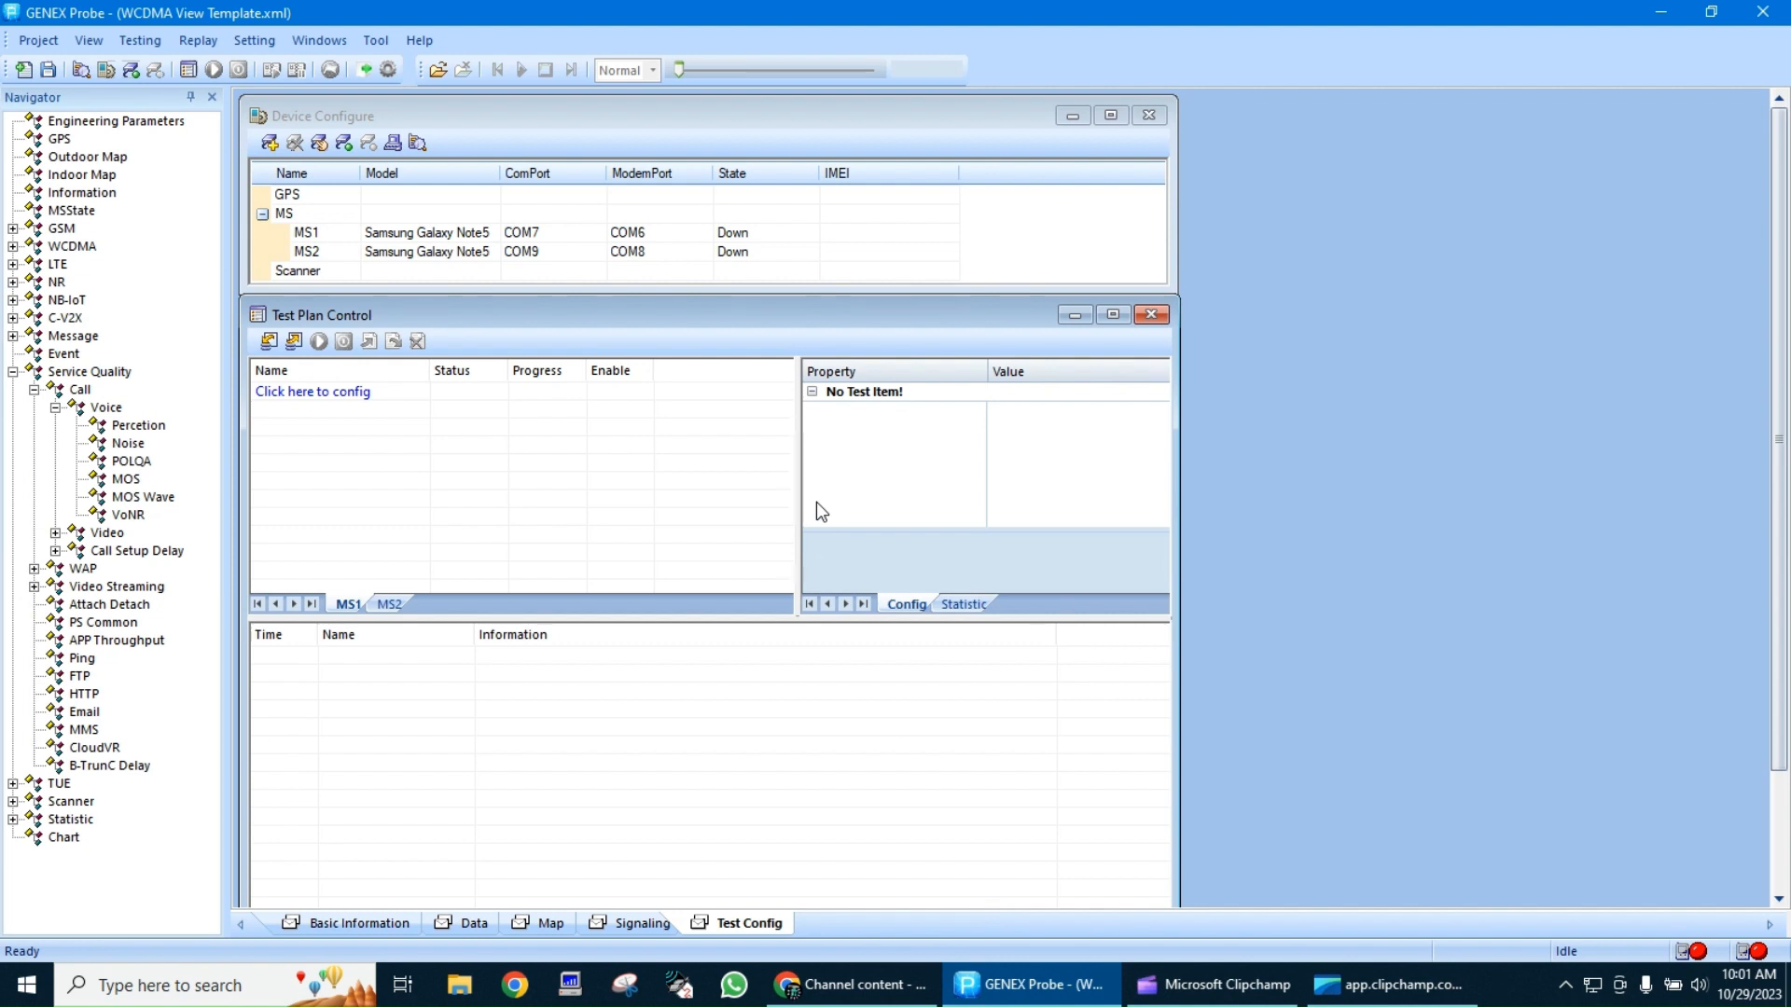
# Connect the two configured MS devices, MS1 and MS2
pyautogui.click(345, 149)
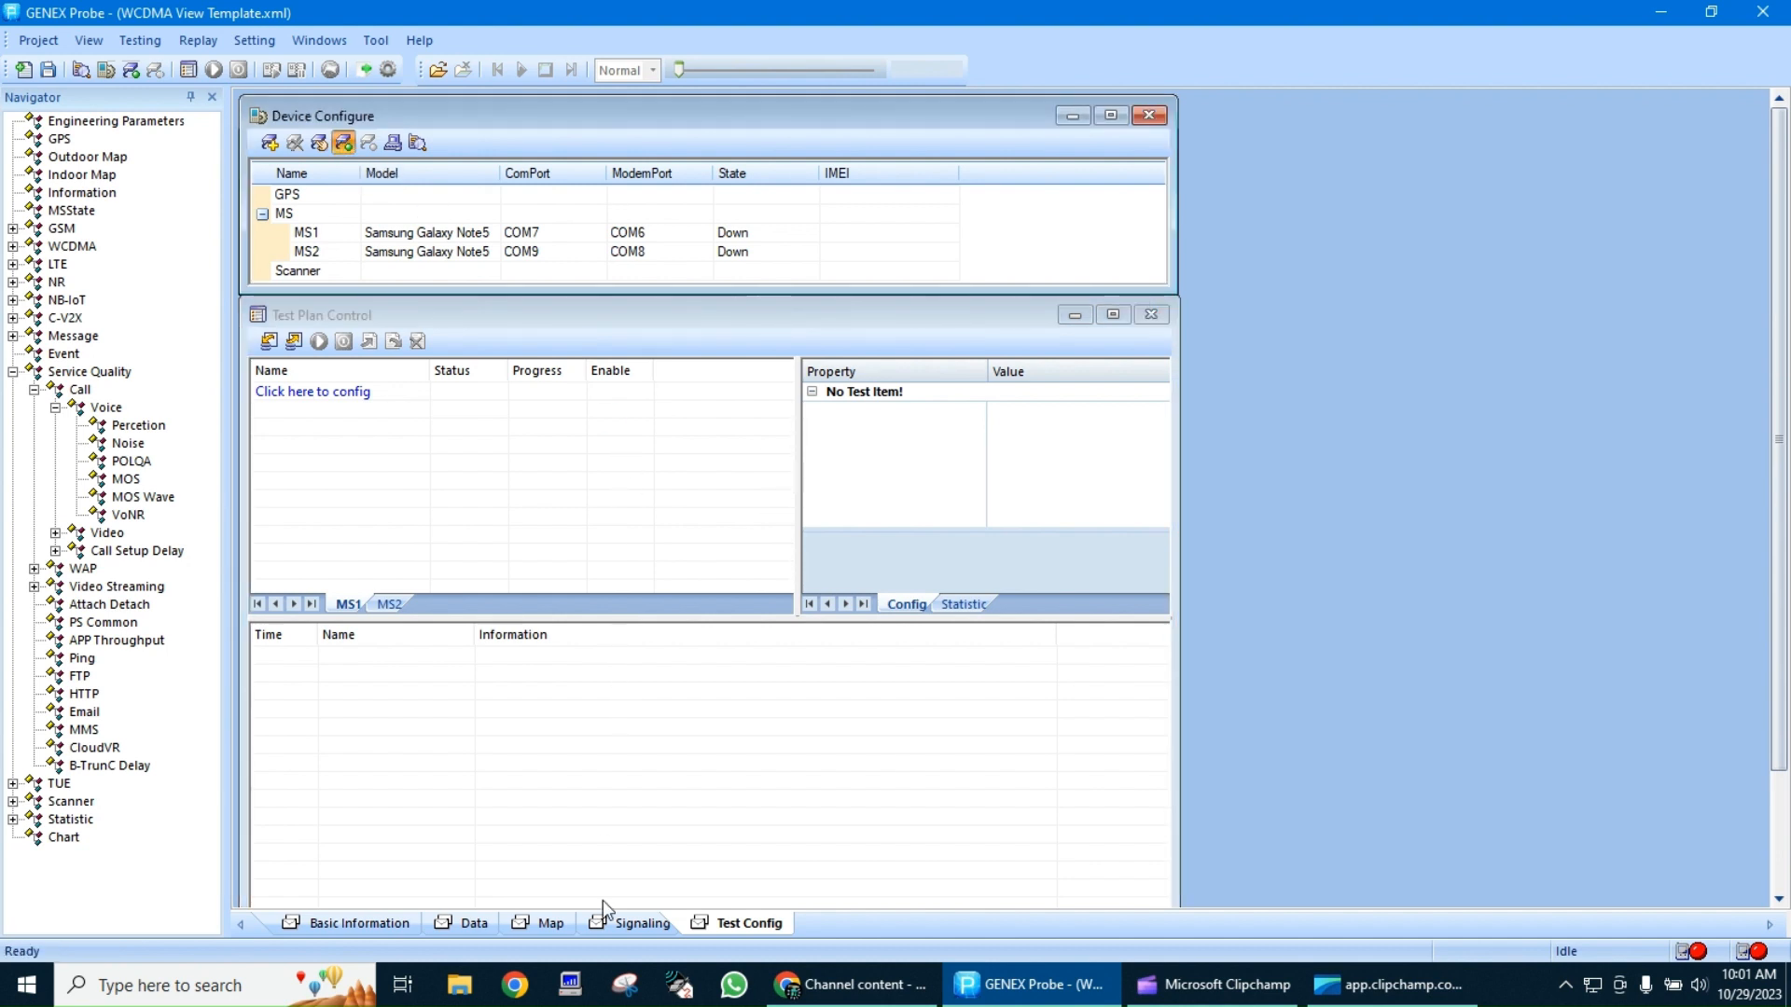
# Replace the Outdoor Map on the Map page with a maximized Indoor Map
pyautogui.click(556, 924)
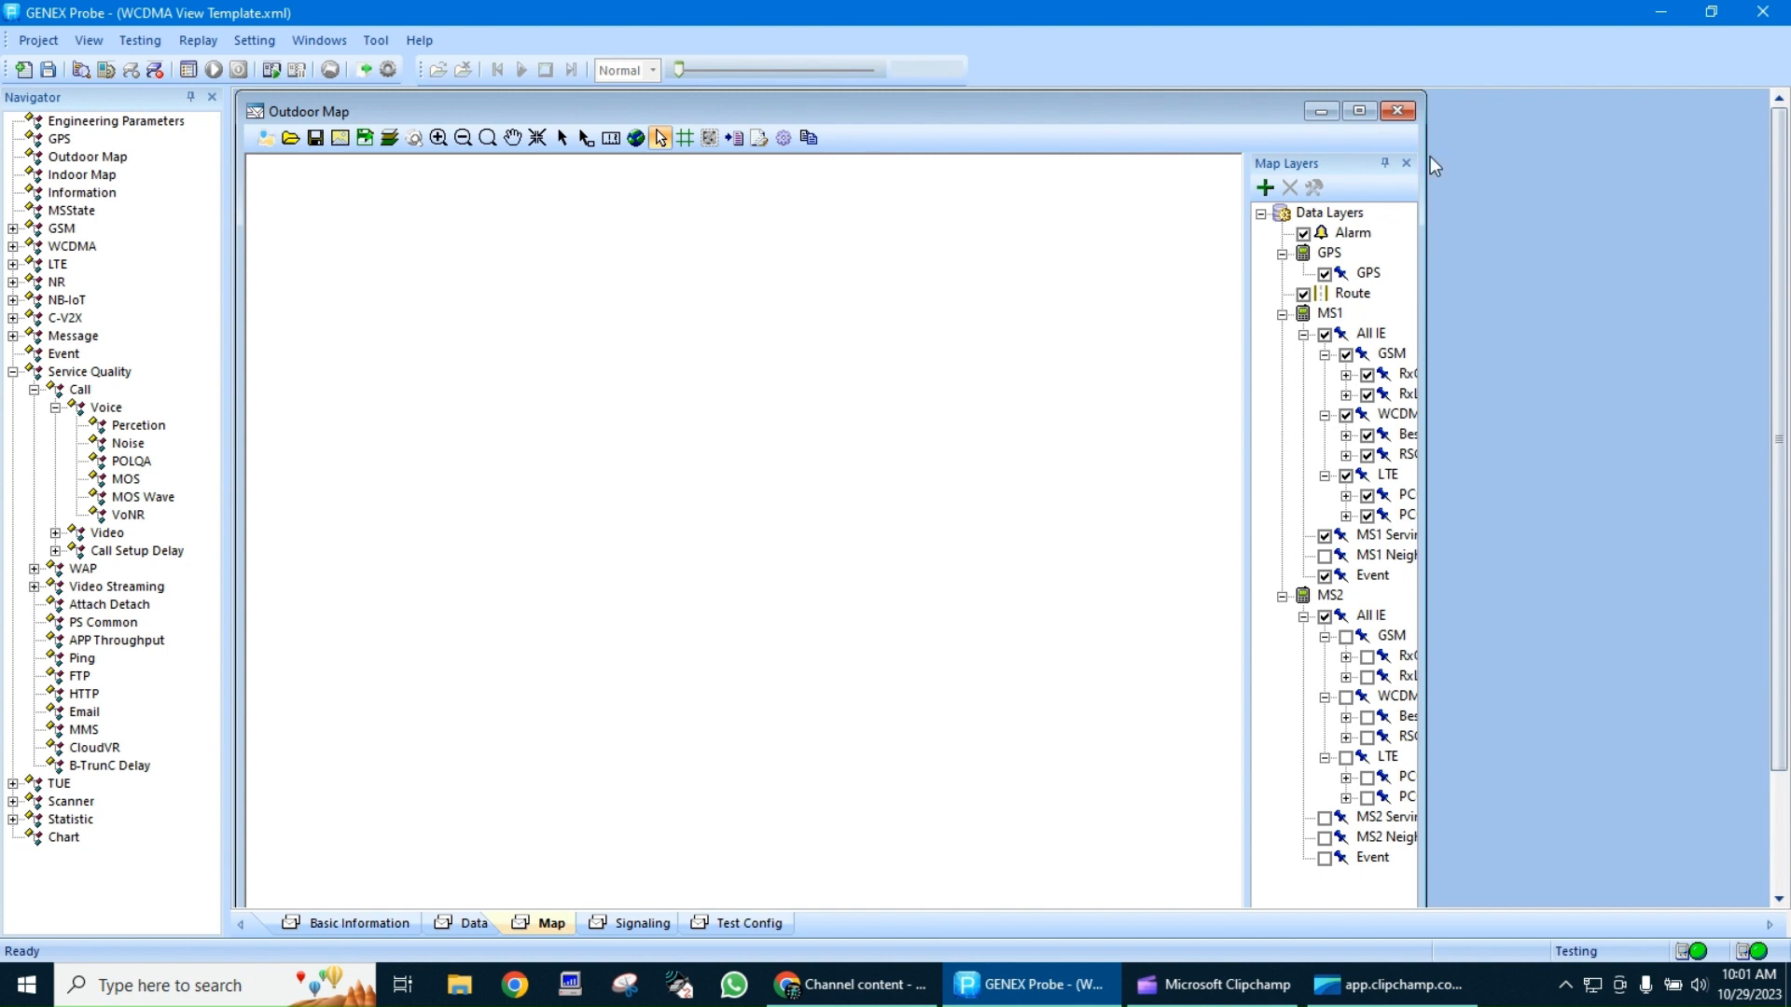
pyautogui.click(1406, 116)
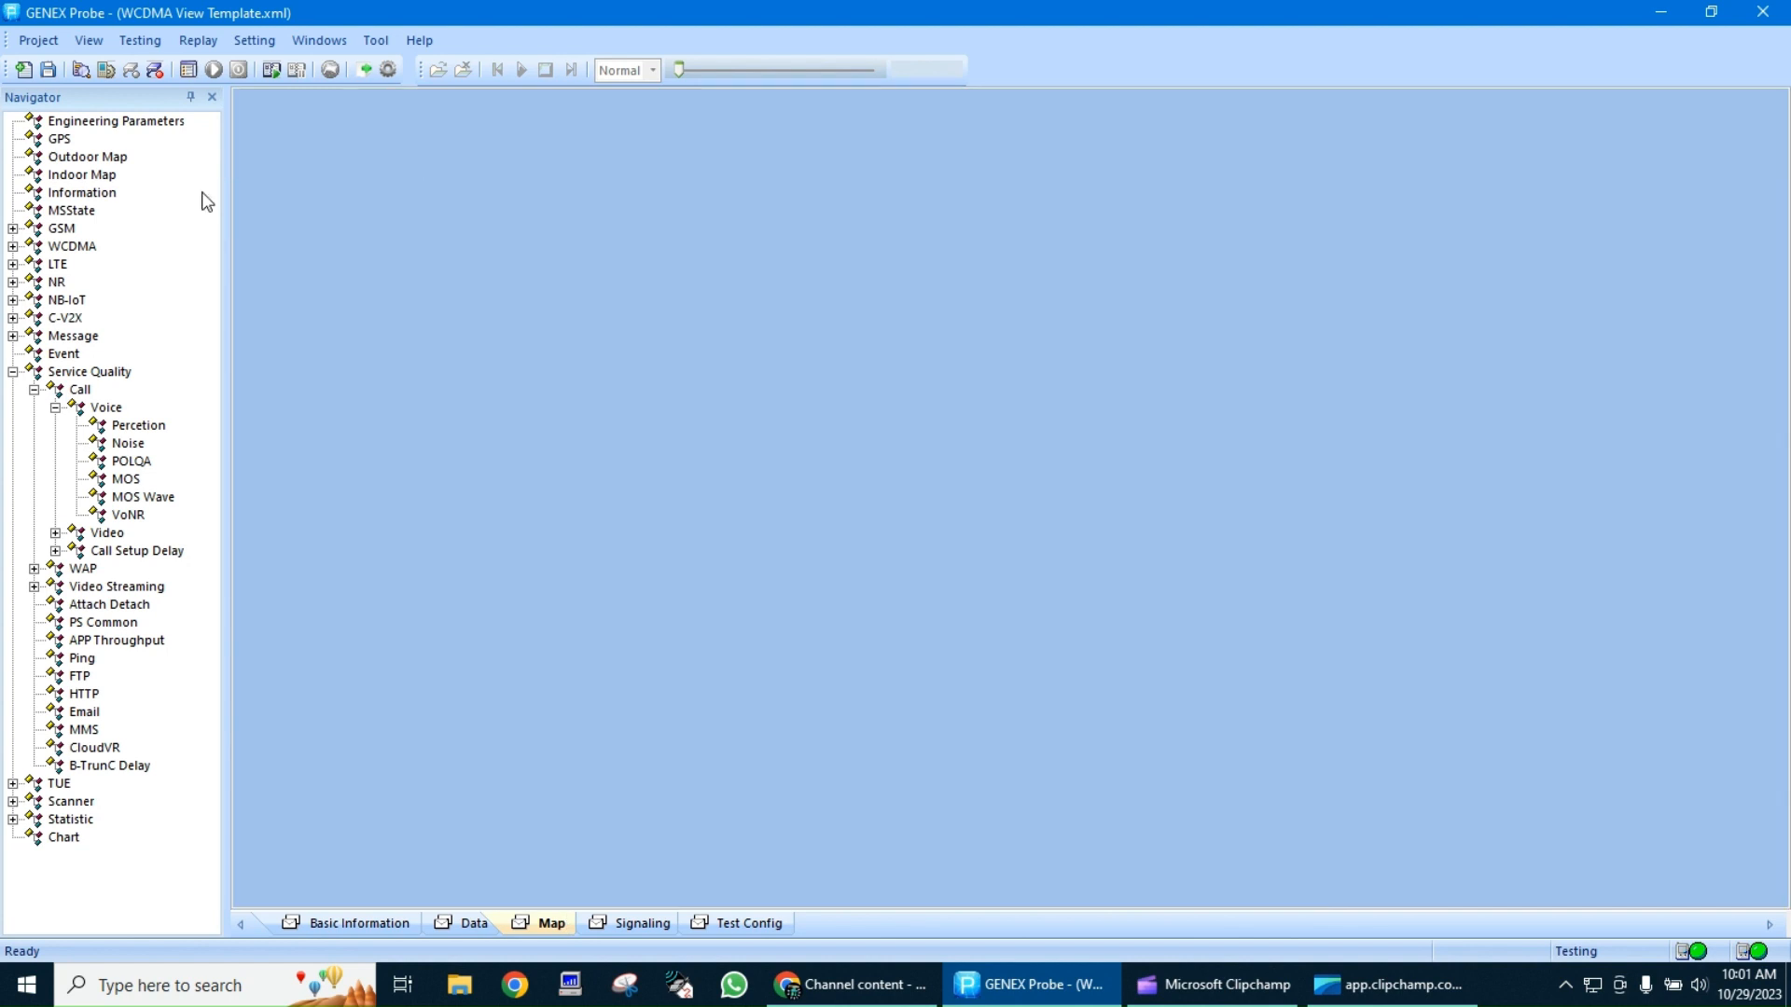
pyautogui.doubleClick(93, 175)
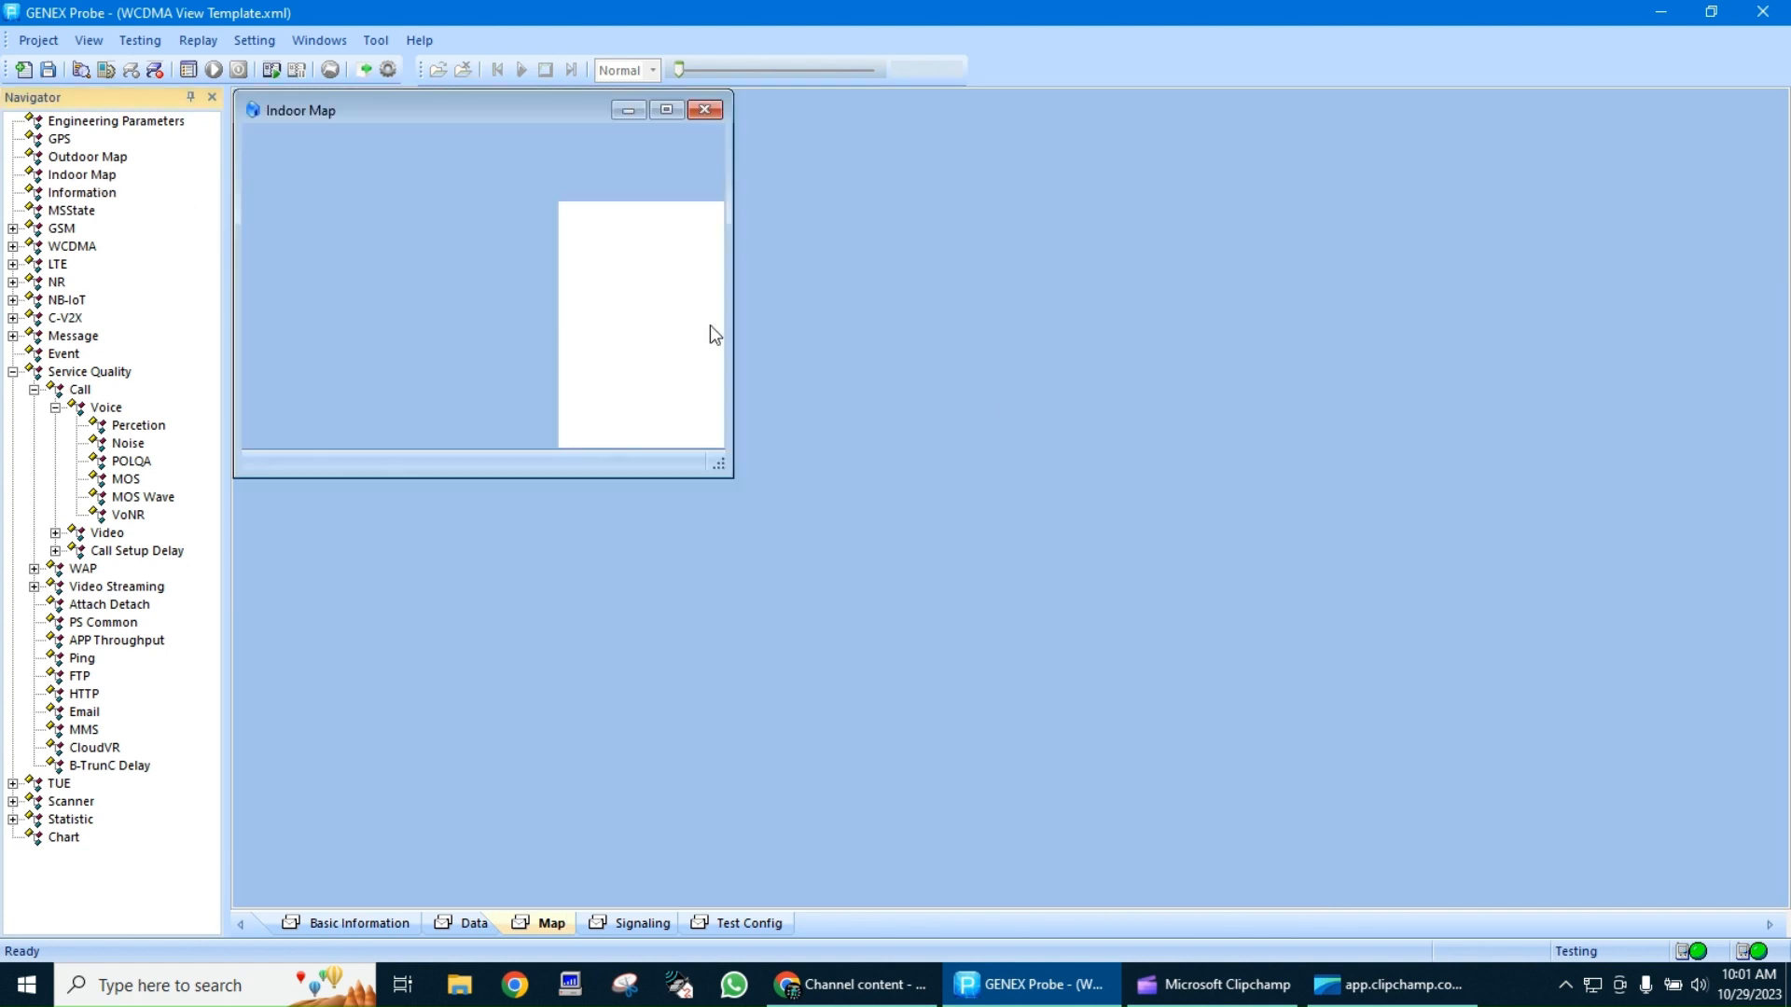
pyautogui.click(668, 110)
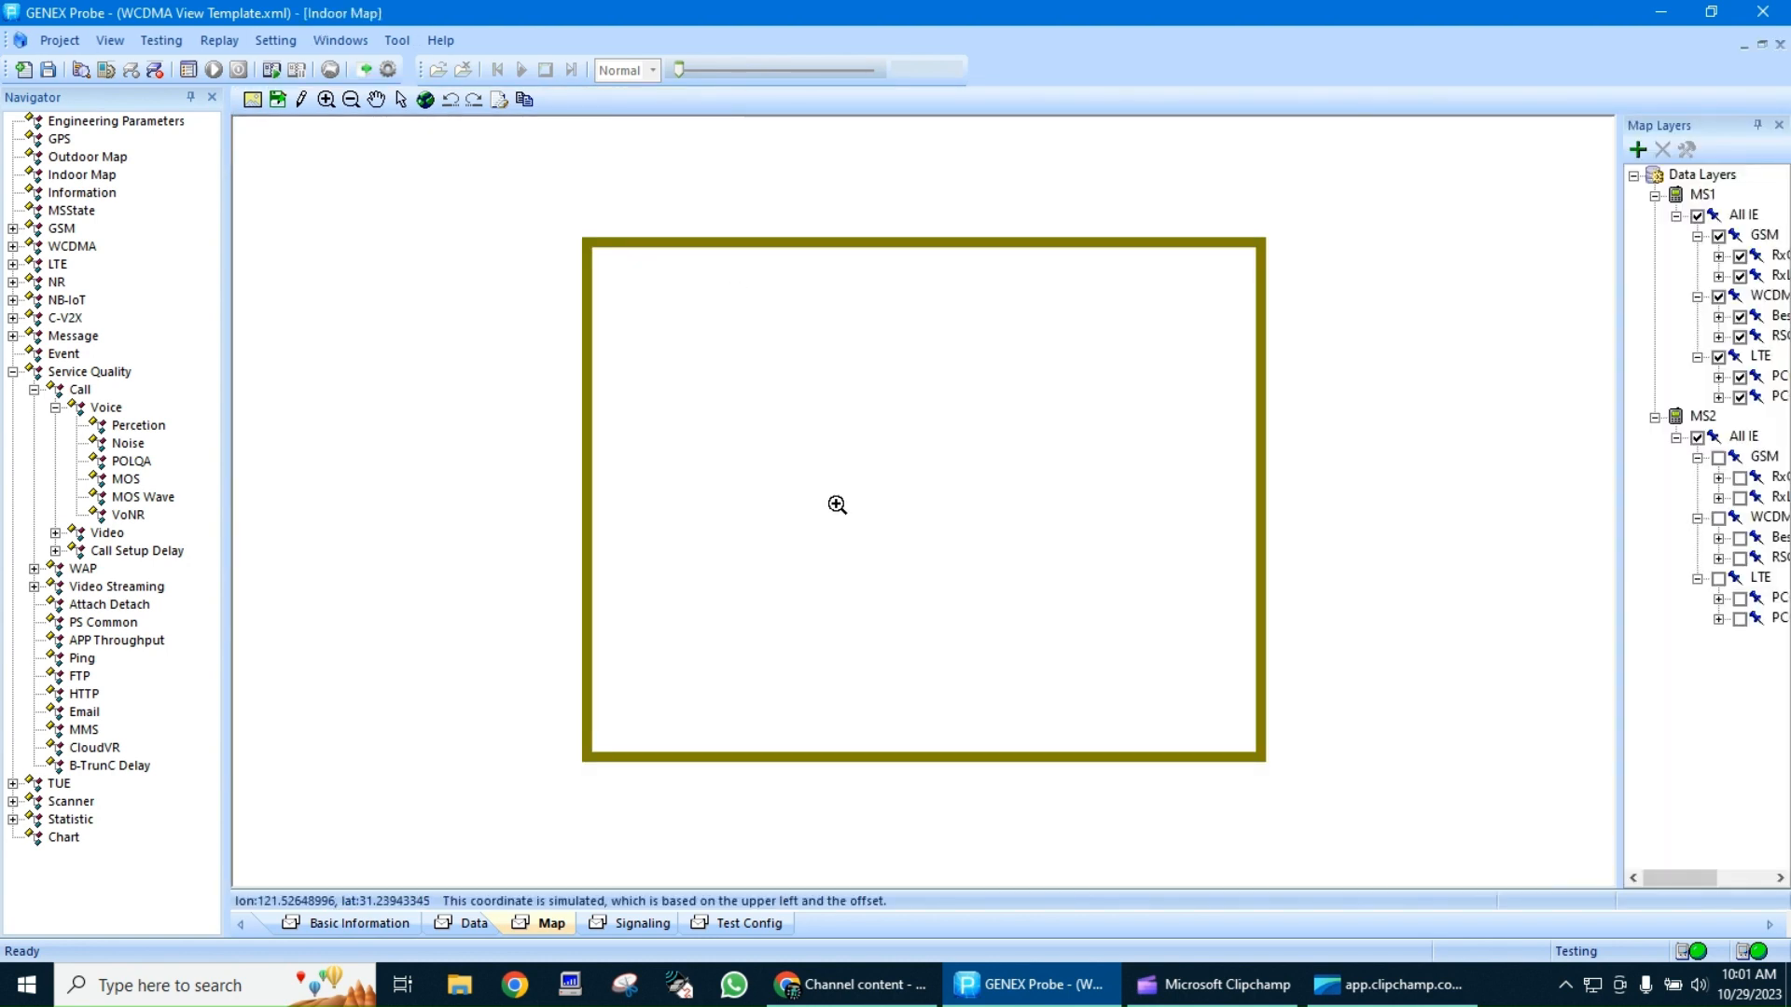
# Add a Voice Call item to the MS1 test plan on the Test Config page
pyautogui.click(714, 925)
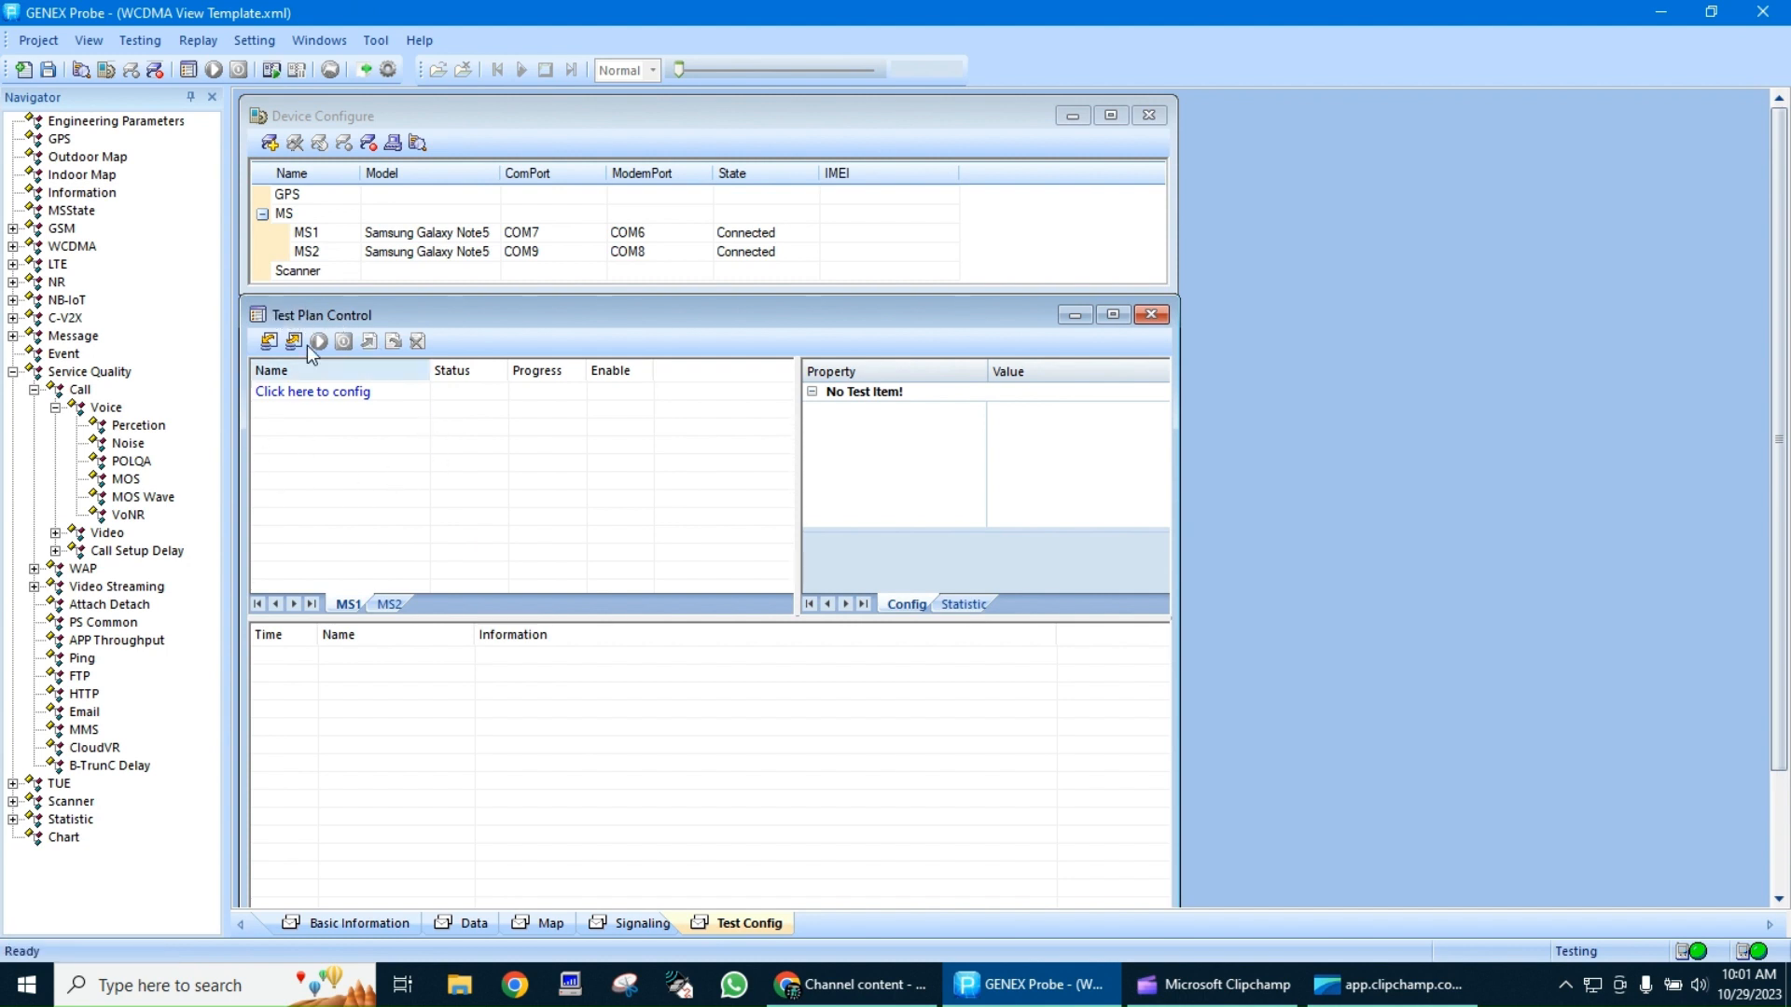
pyautogui.click(142, 40)
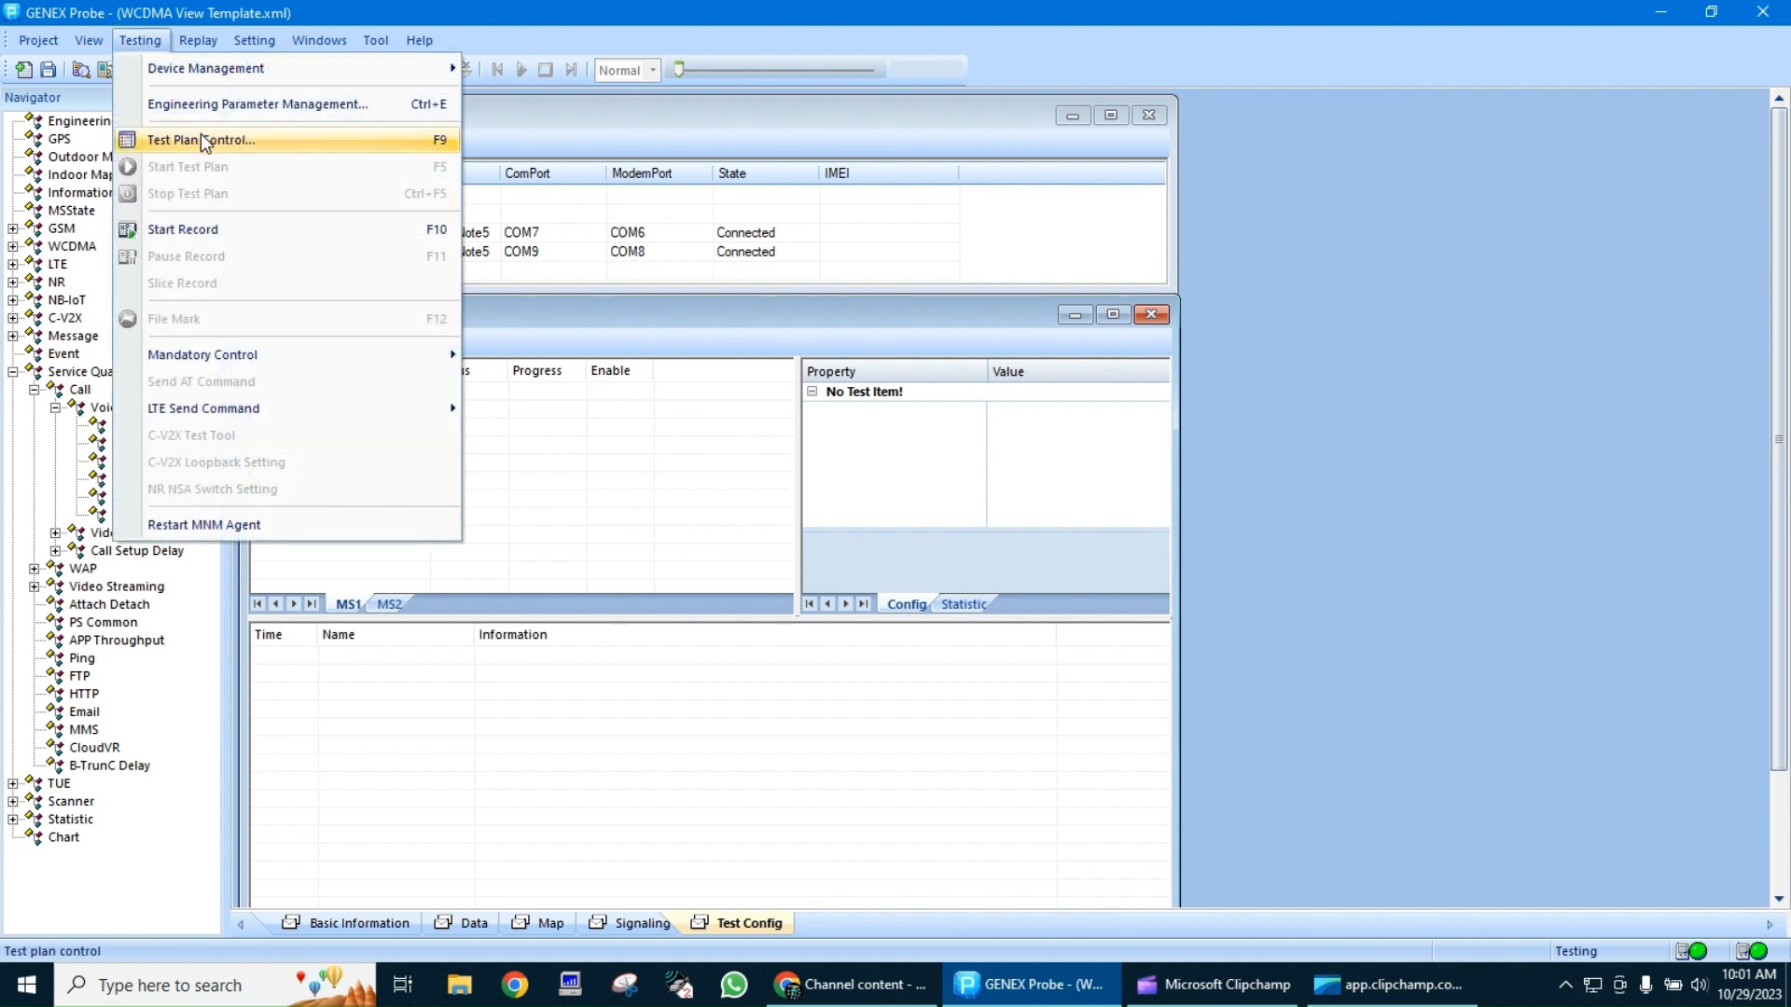
pyautogui.click(619, 487)
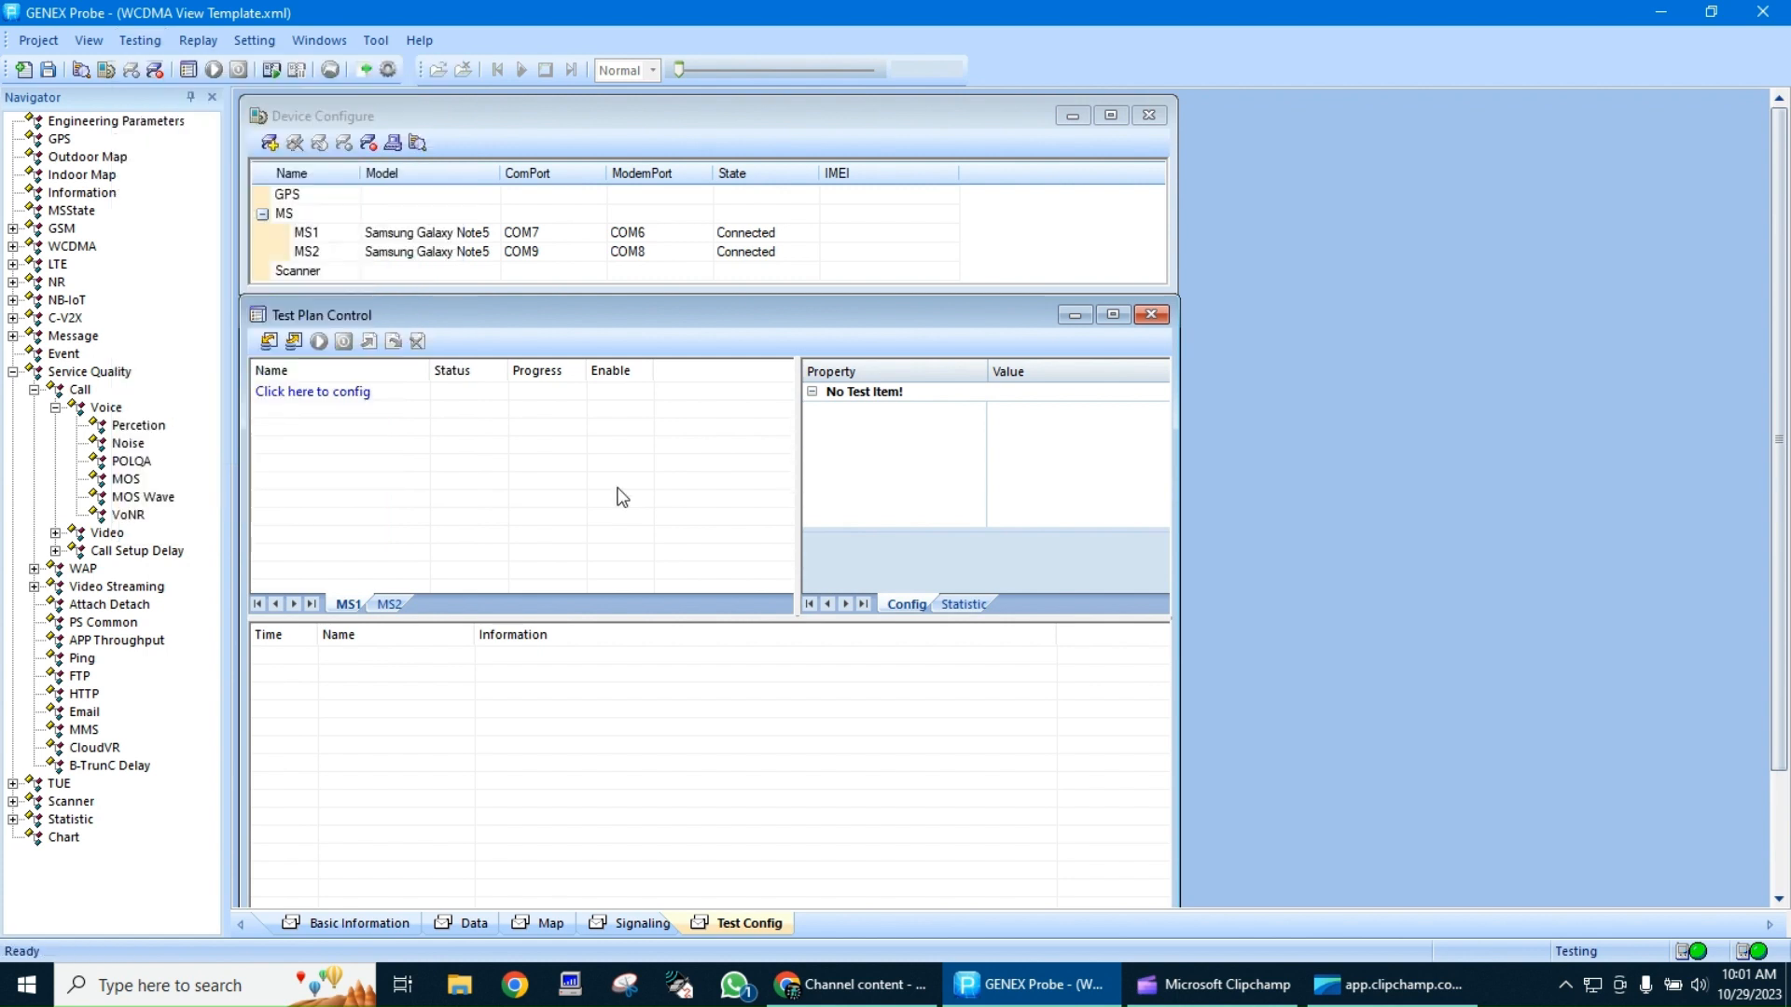
pyautogui.click(295, 399)
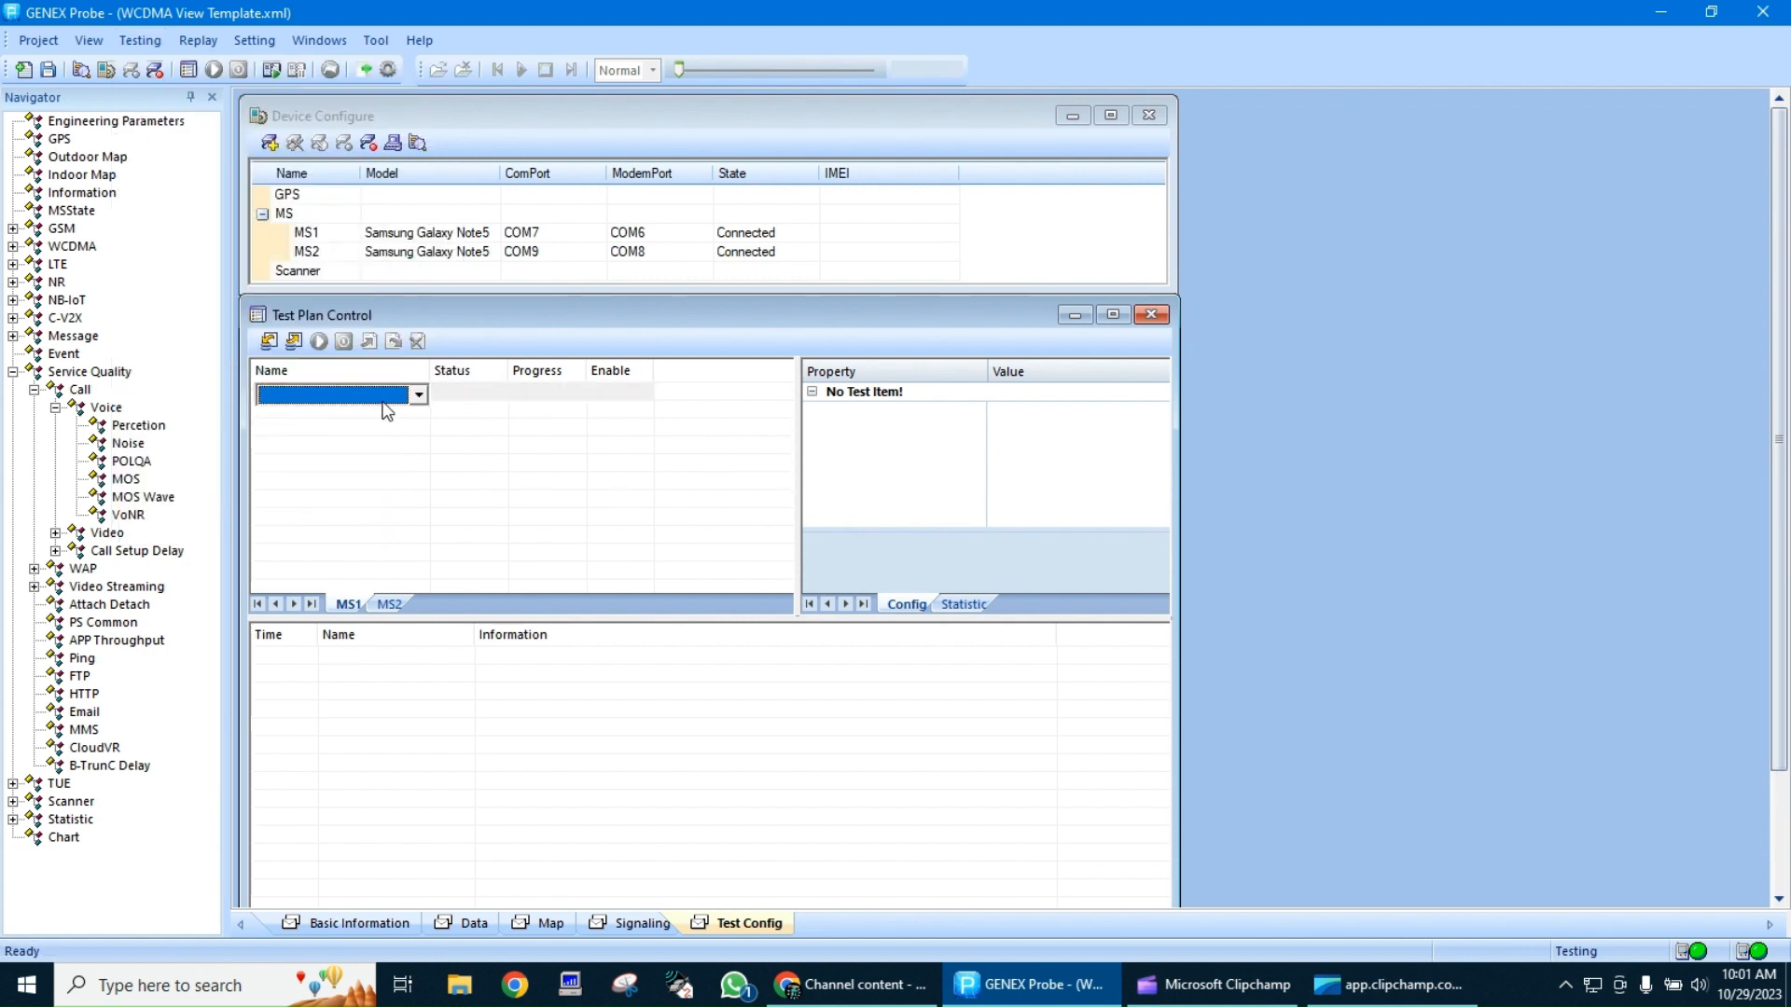
pyautogui.click(389, 401)
pyautogui.click(345, 412)
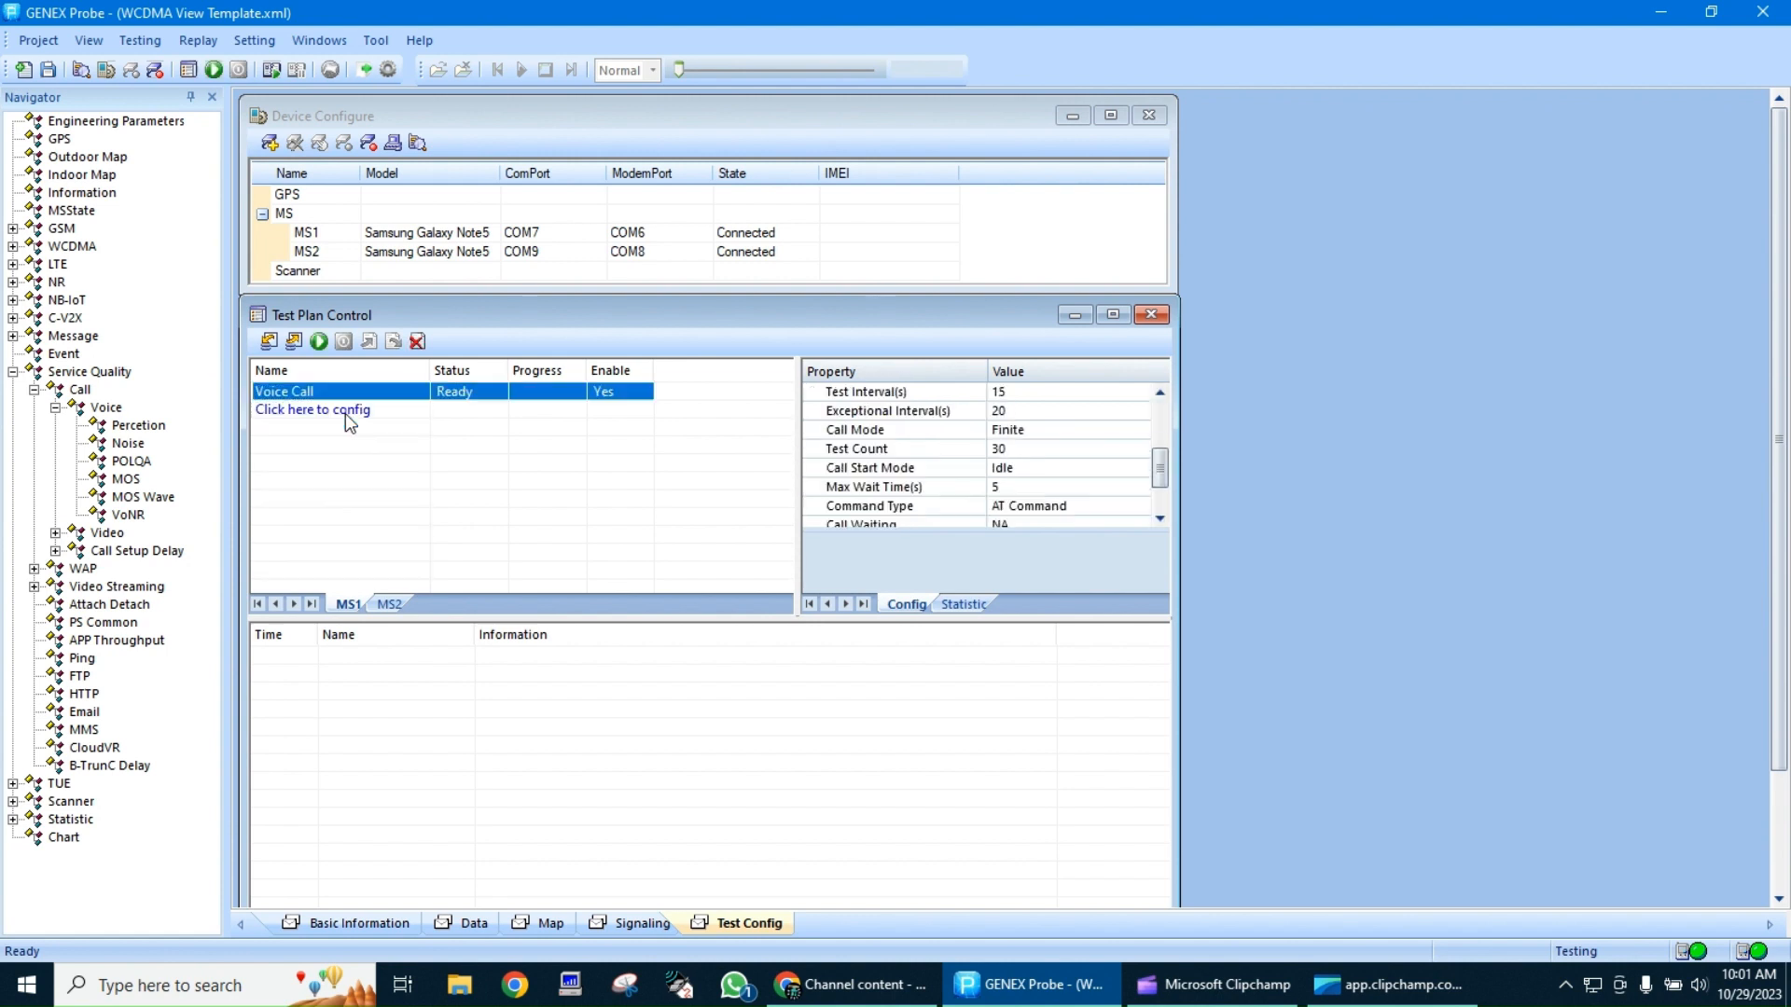
# Enter the destination phone number for the Voice Call item and check the available Originate Mode options
pyautogui.click(1156, 412)
pyautogui.moveTo(1157, 412); pyautogui.dragTo(1156, 399)
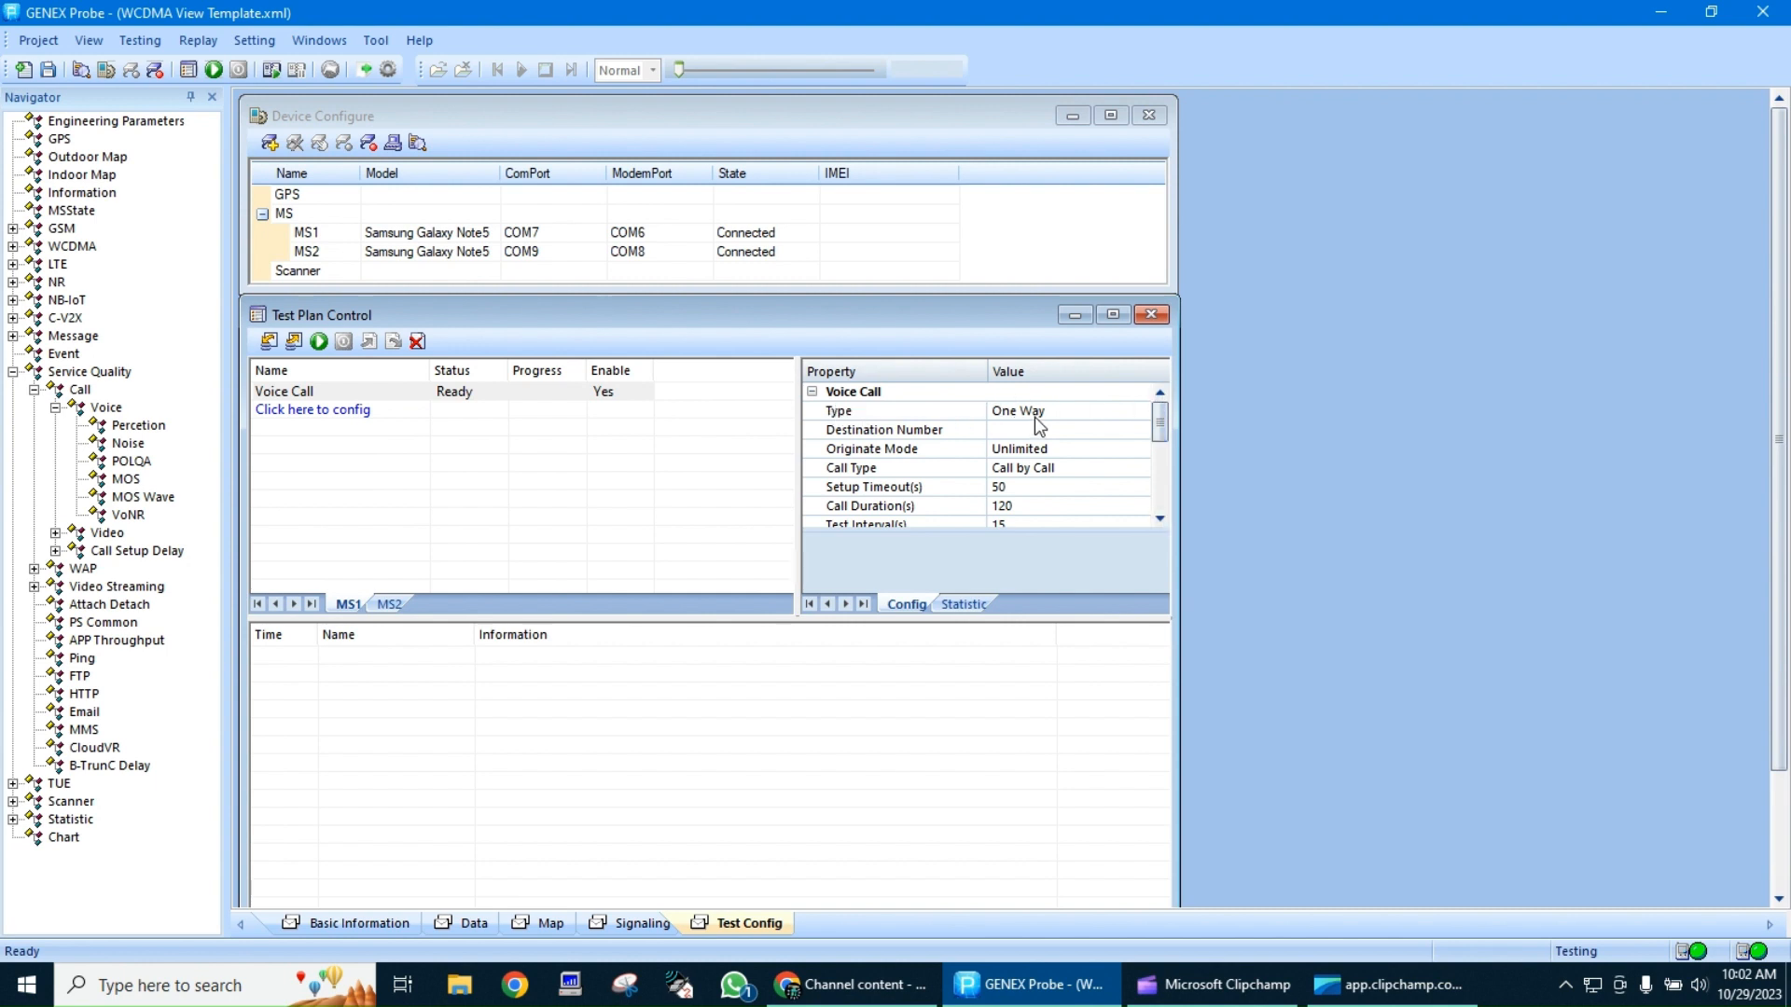
pyautogui.click(1013, 428)
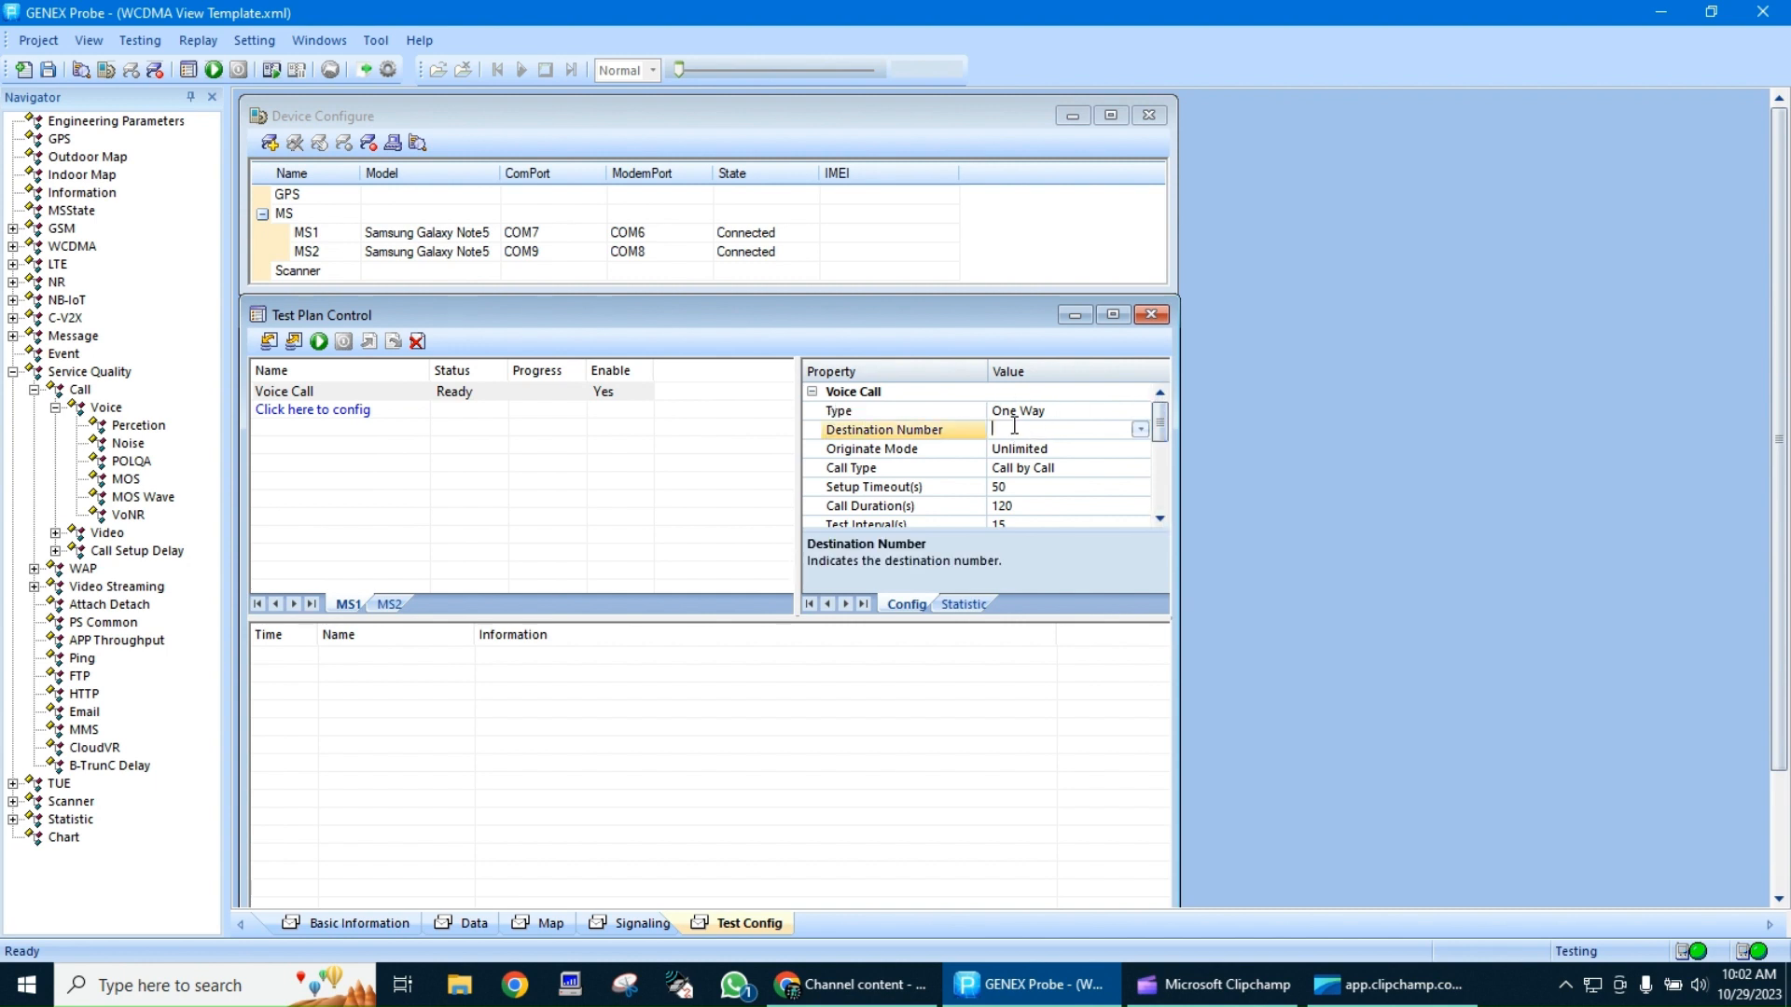
pyautogui.click(1029, 447)
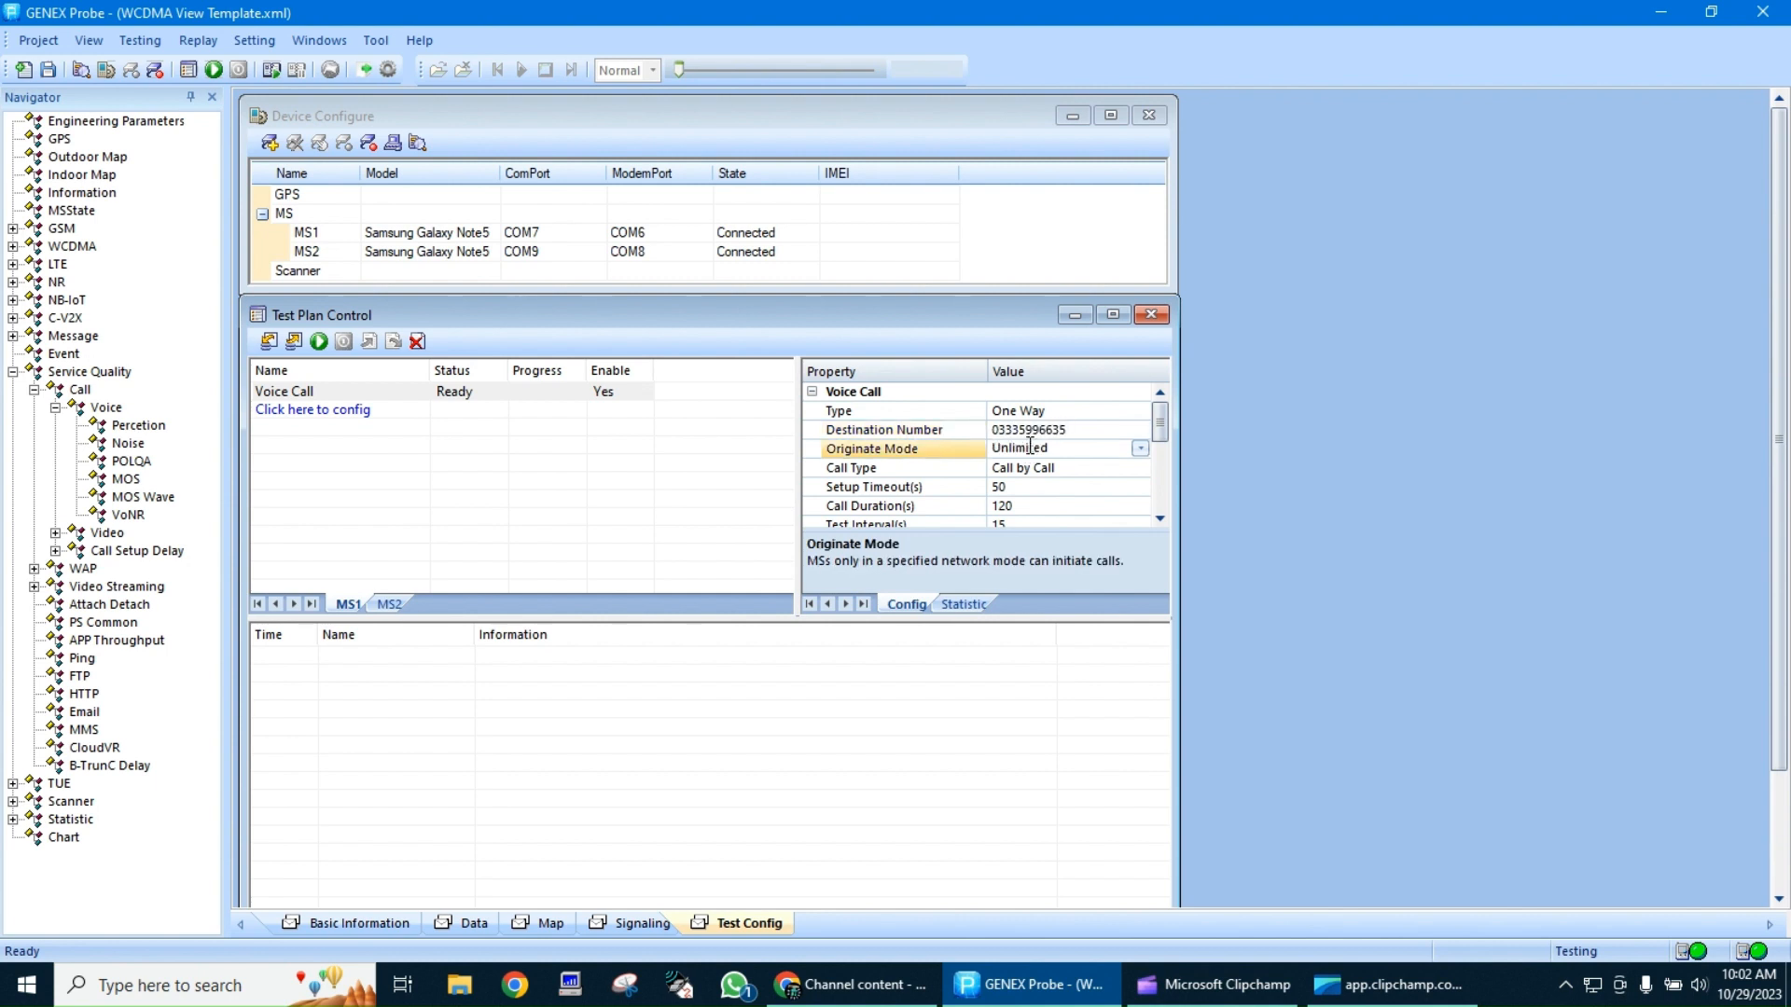
pyautogui.click(1140, 447)
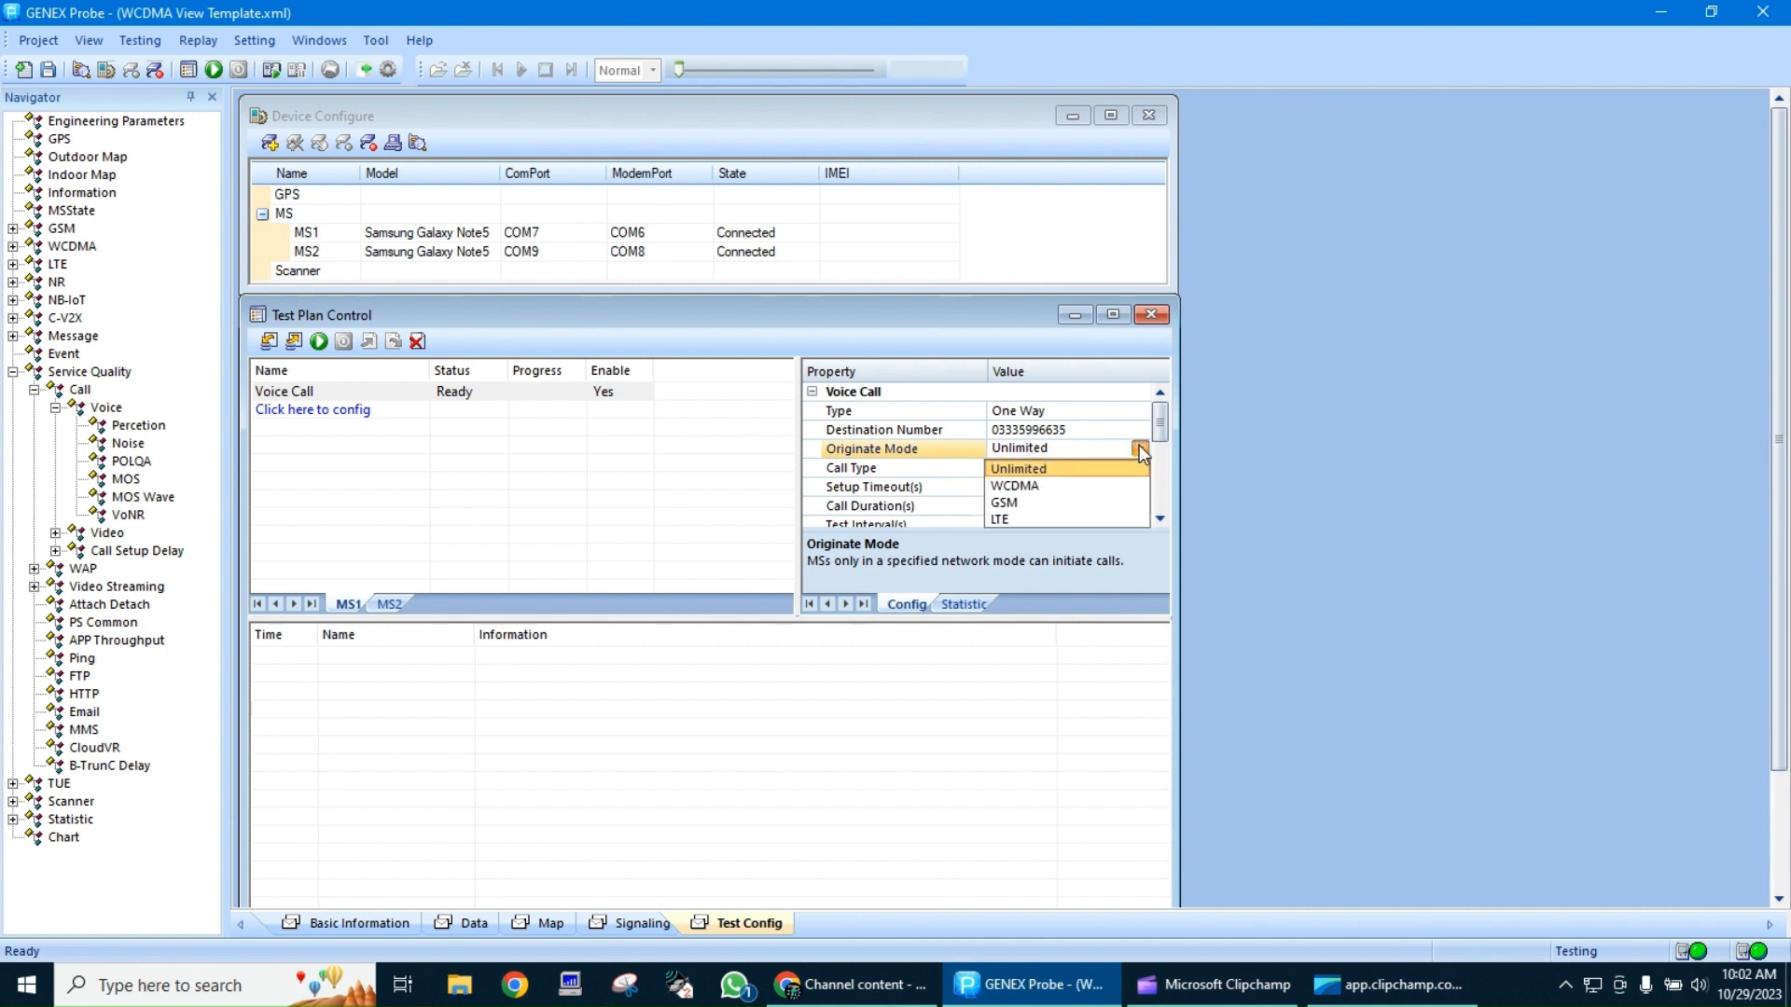
pyautogui.click(1140, 448)
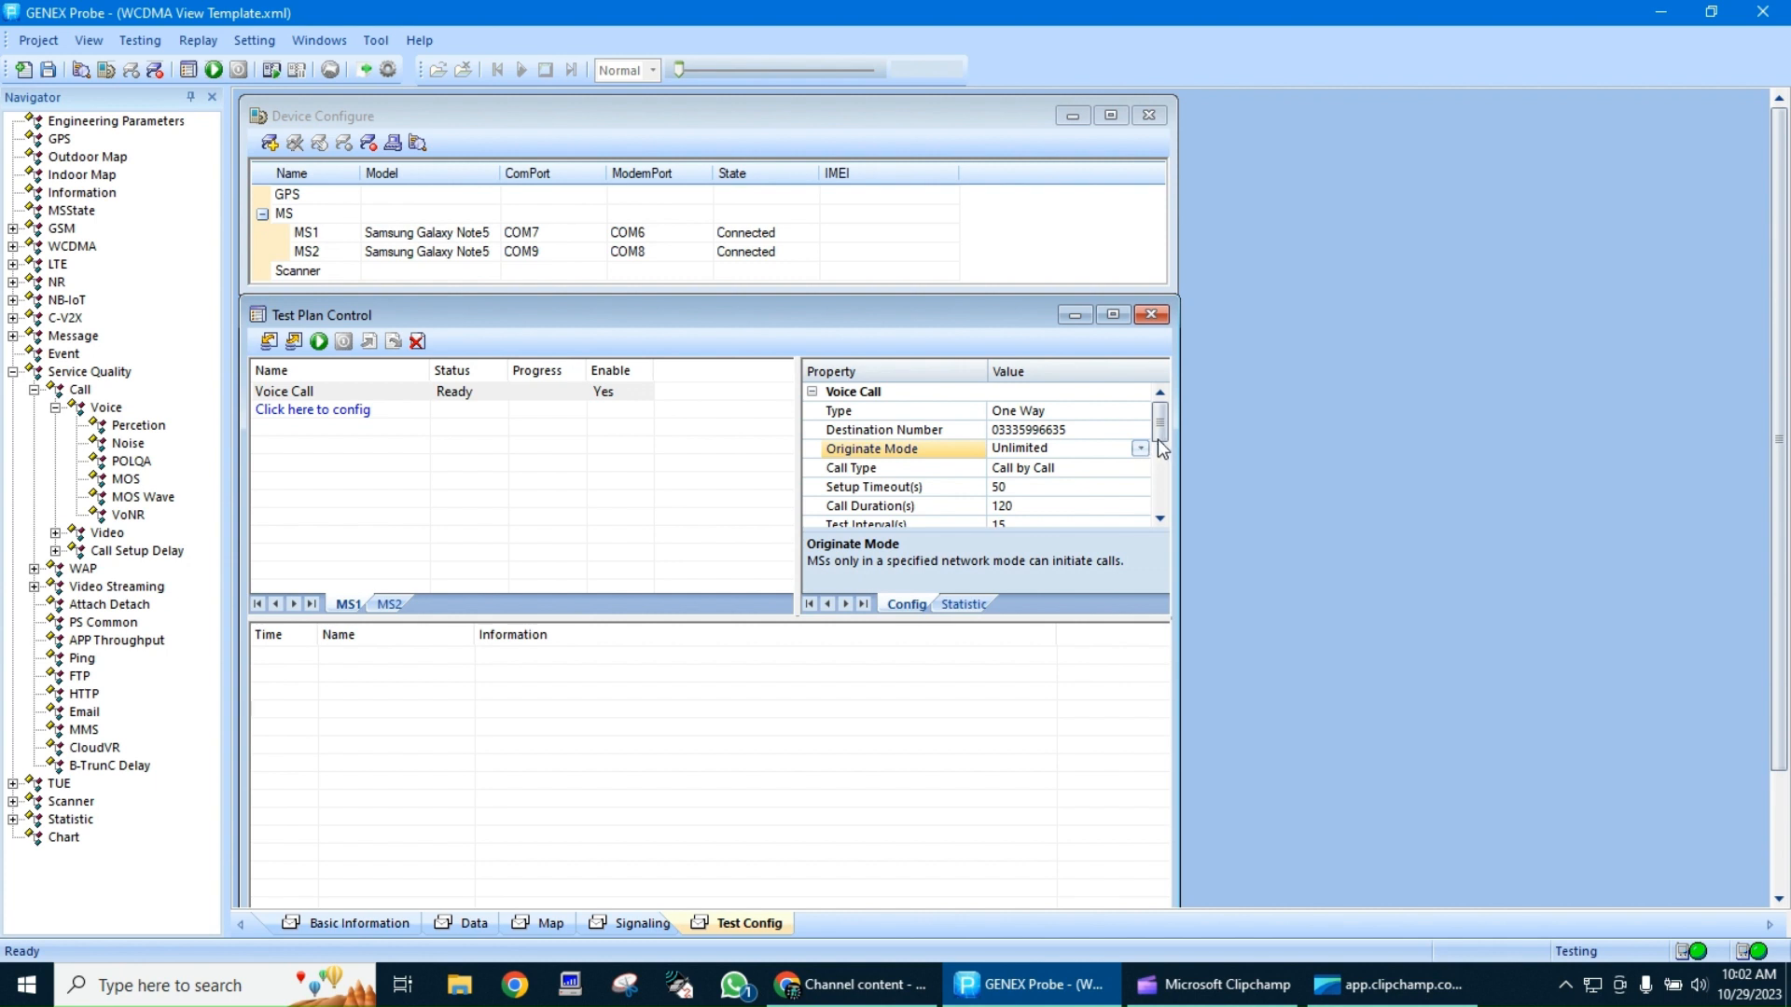
# Set the Voice Call item's Setup Timeout to 30 seconds
pyautogui.scroll(-1, 1162, 435)
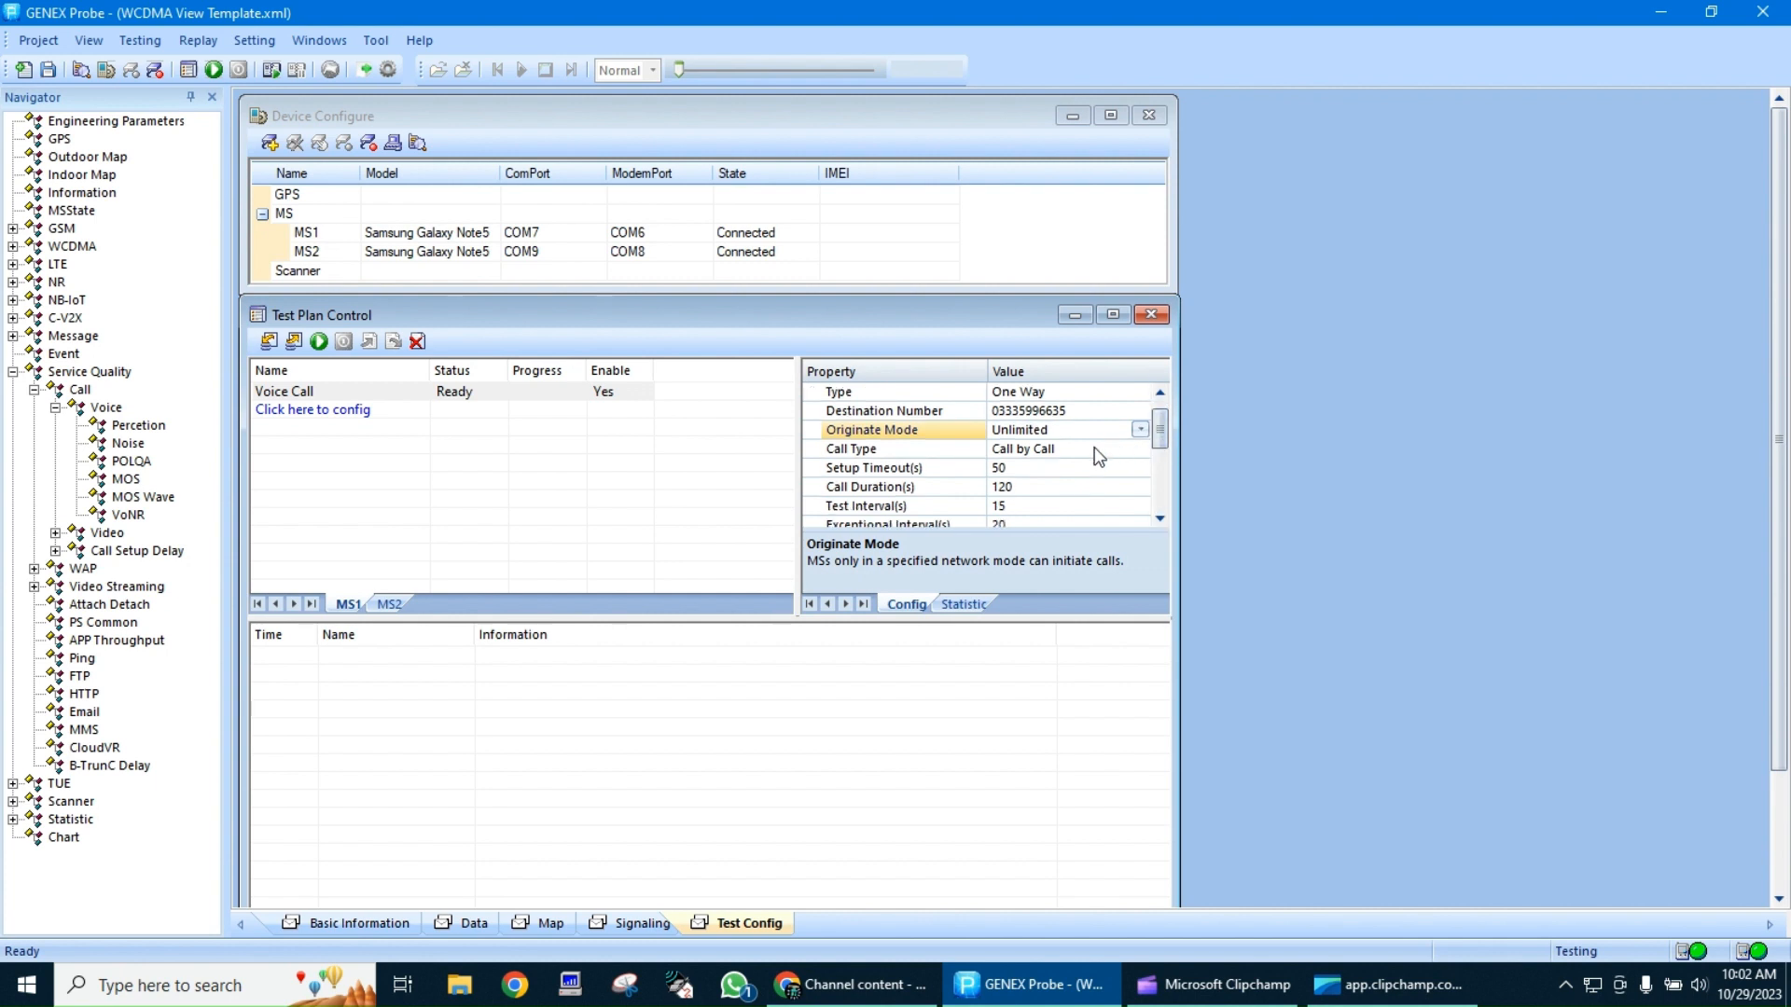
pyautogui.click(1026, 468)
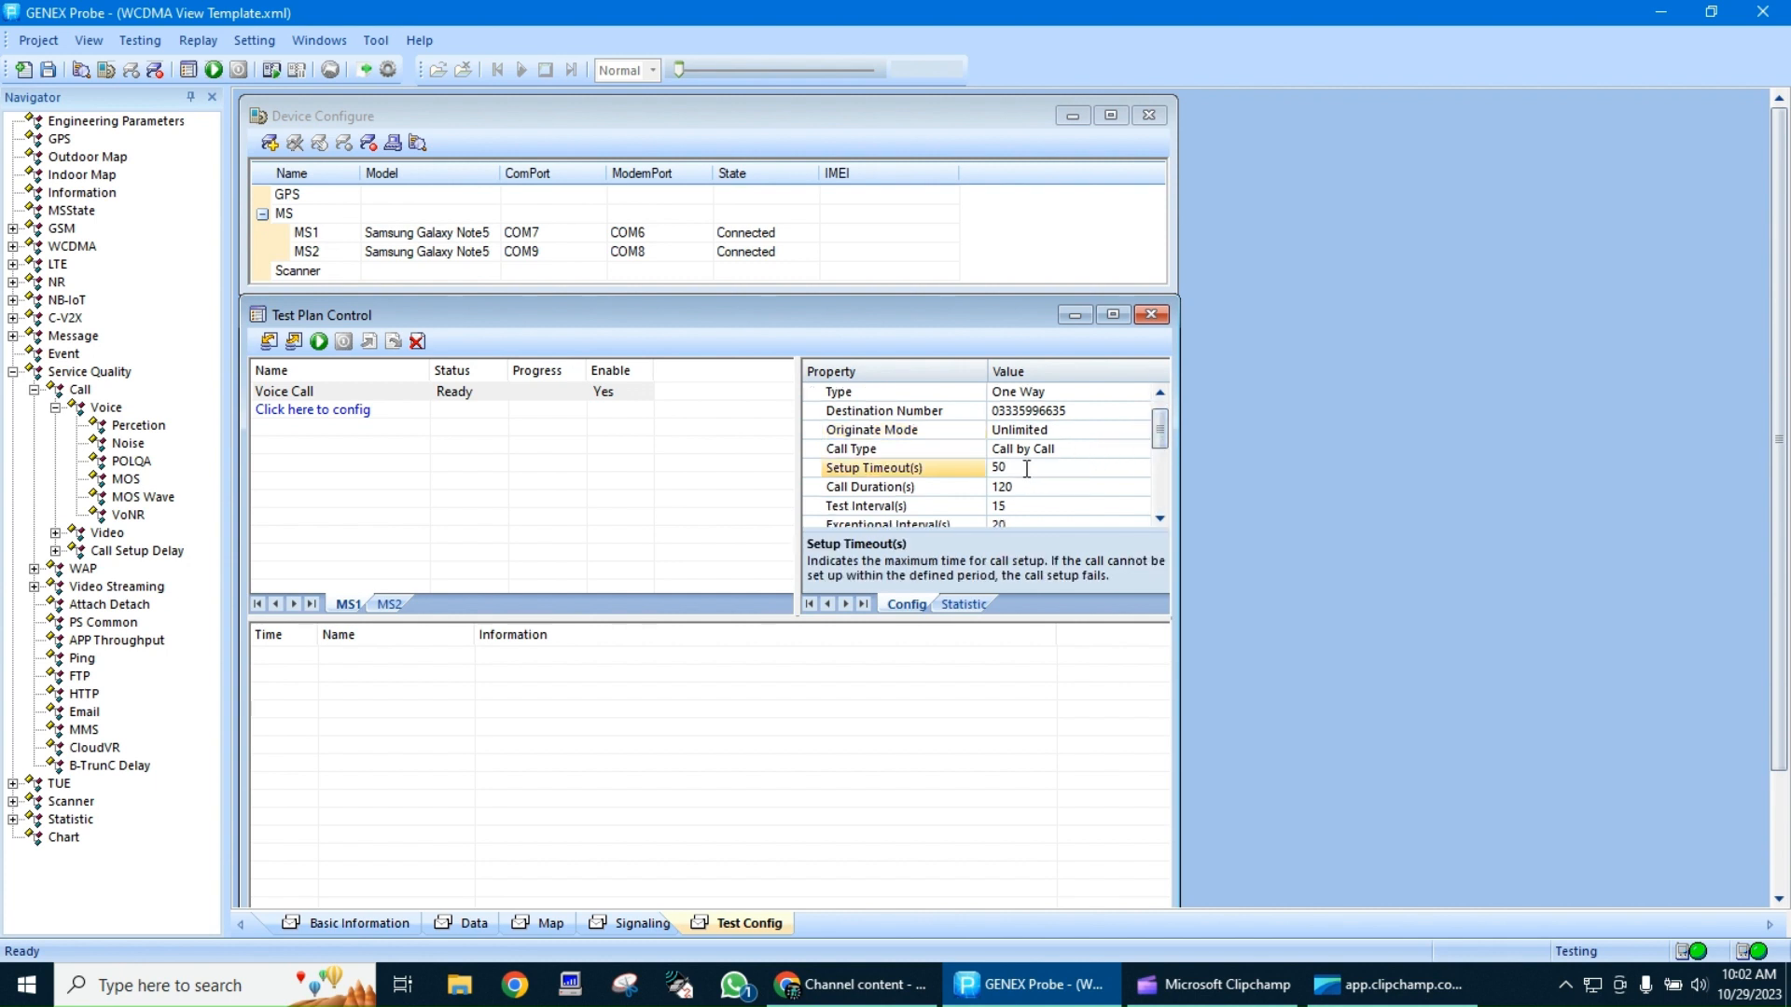
pyautogui.click(1032, 486)
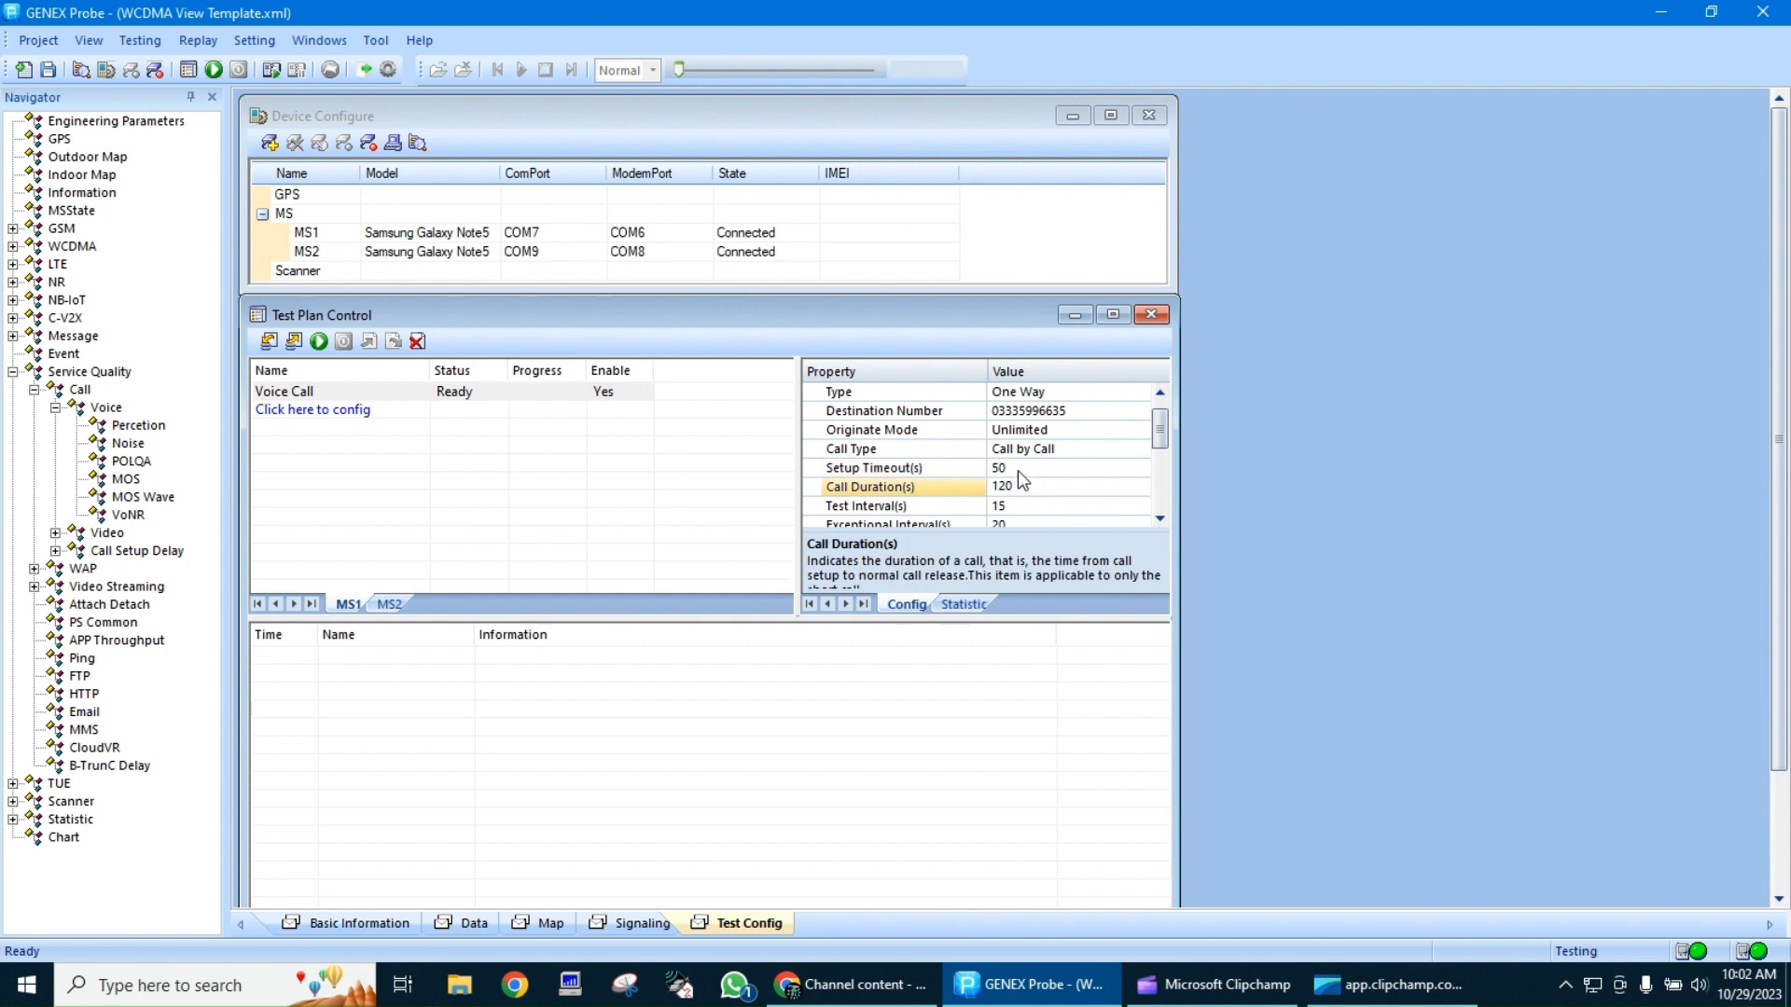
pyautogui.click(1017, 470)
pyautogui.press('BackSpace')
pyautogui.press('BackSpace')
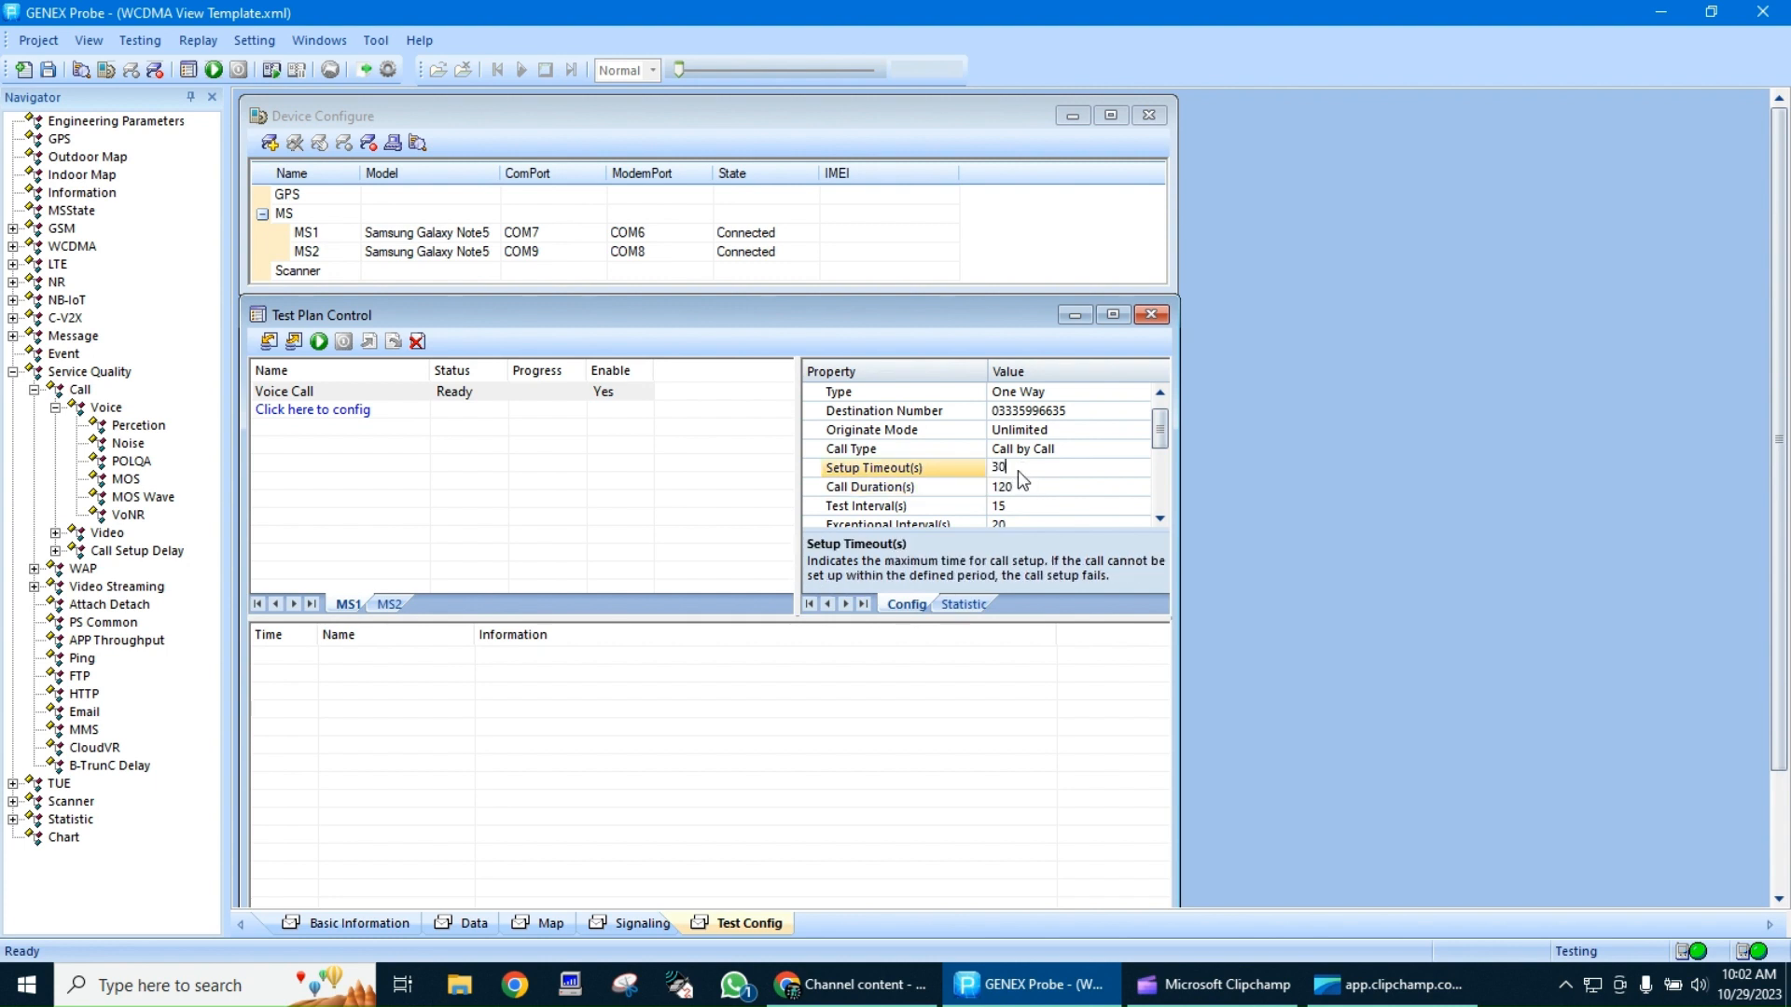
# Set the Voice Call item's Call Duration to 60 seconds and its Test Interval to 10 seconds
pyautogui.click(1016, 487)
pyautogui.doubleClick(1026, 487)
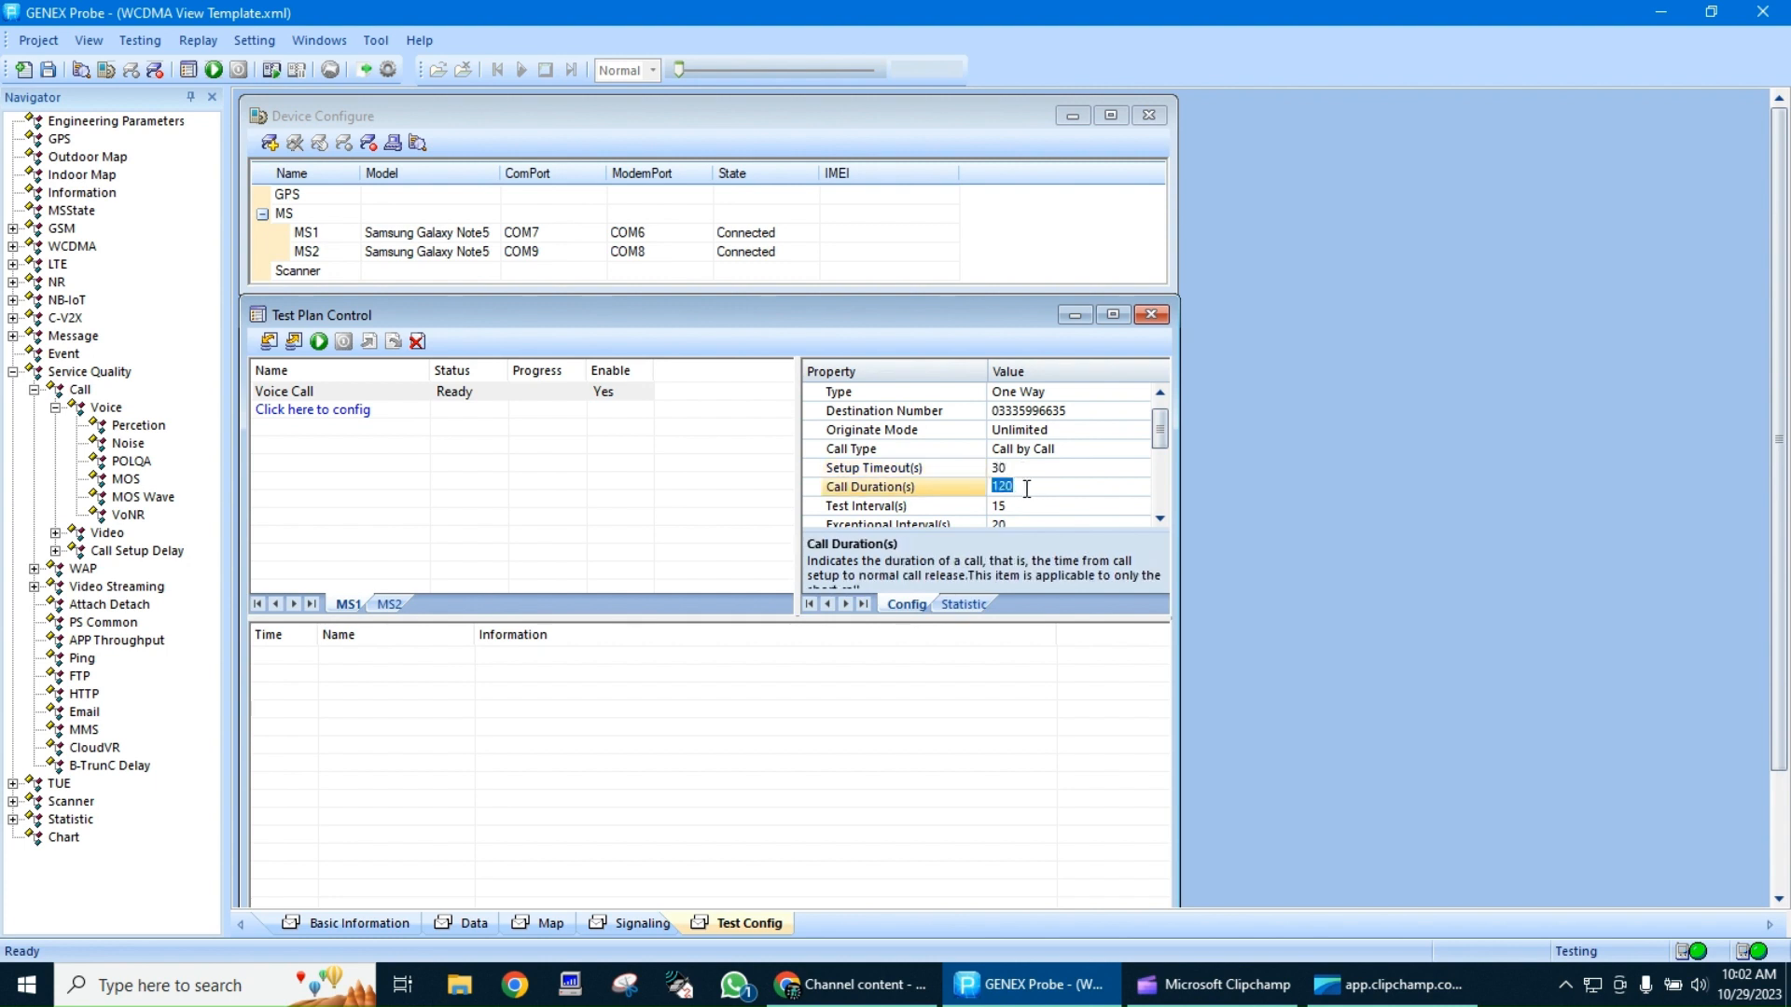
pyautogui.press('BackSpace')
pyautogui.write('60')
pyautogui.click(1159, 518)
pyautogui.click(1034, 487)
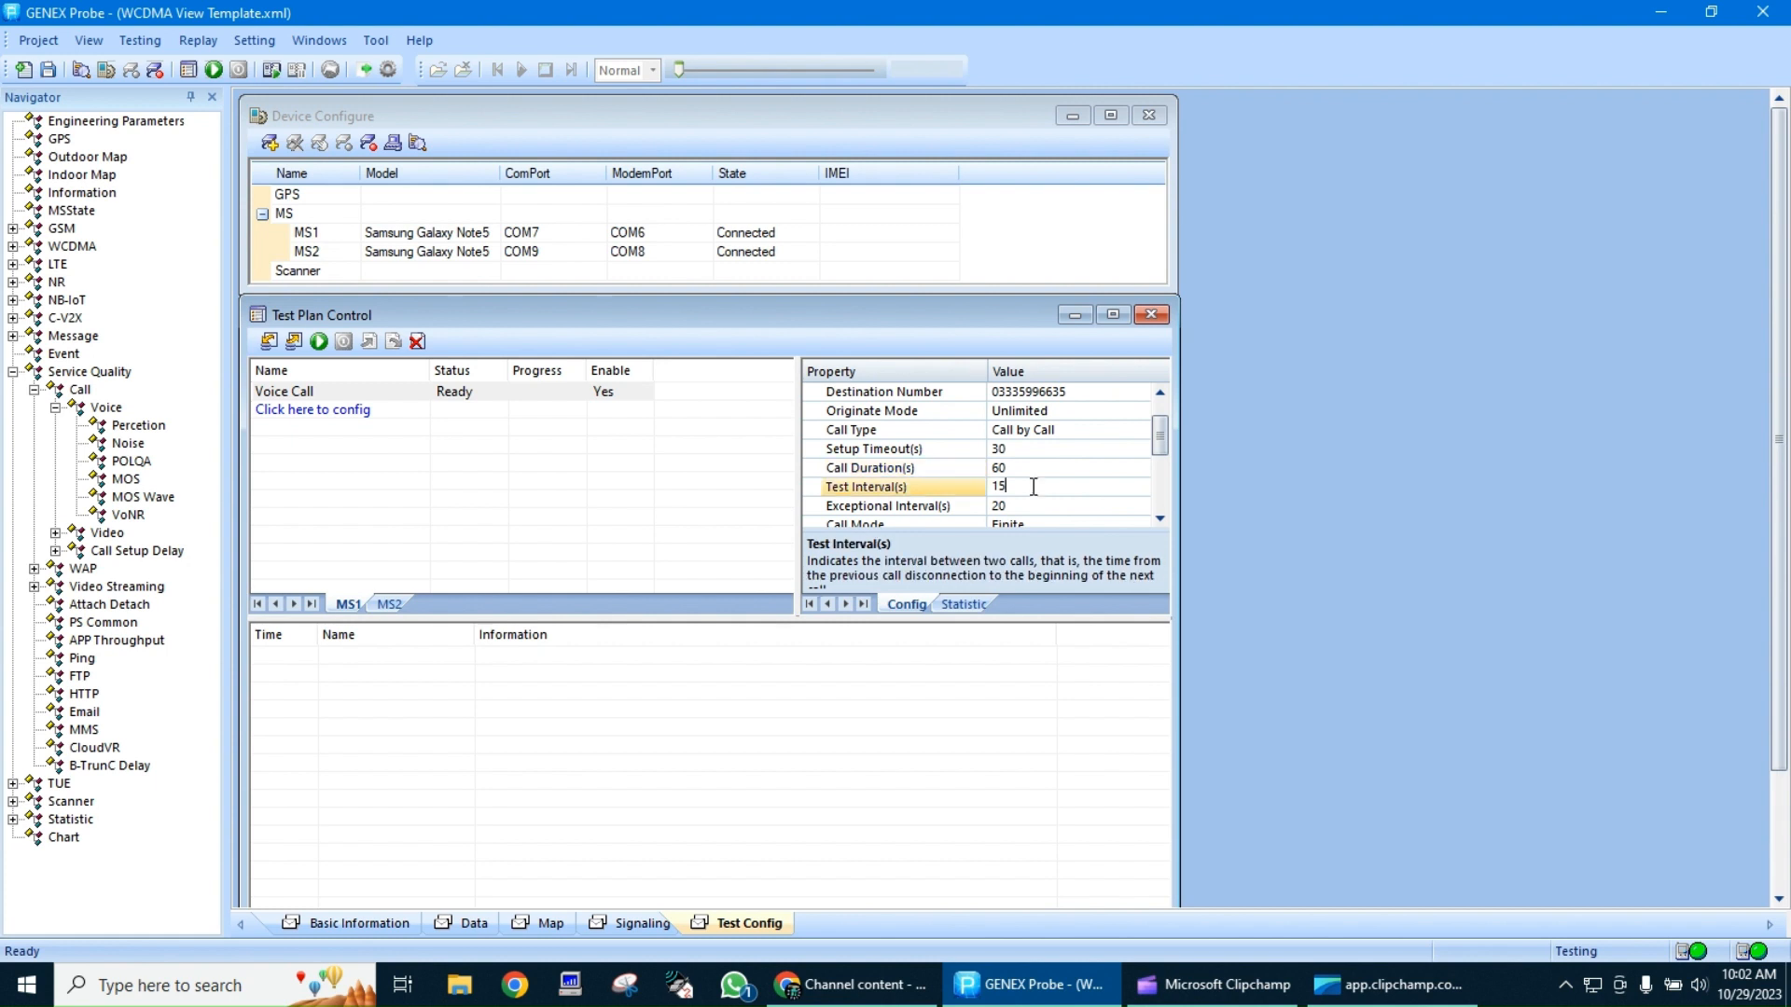
pyautogui.press('BackSpace')
pyautogui.write('0')
# Set the Voice Call item's Test Count to 5 and check its remaining properties
pyautogui.click(1161, 519)
pyautogui.click(1161, 518)
pyautogui.click(1161, 518)
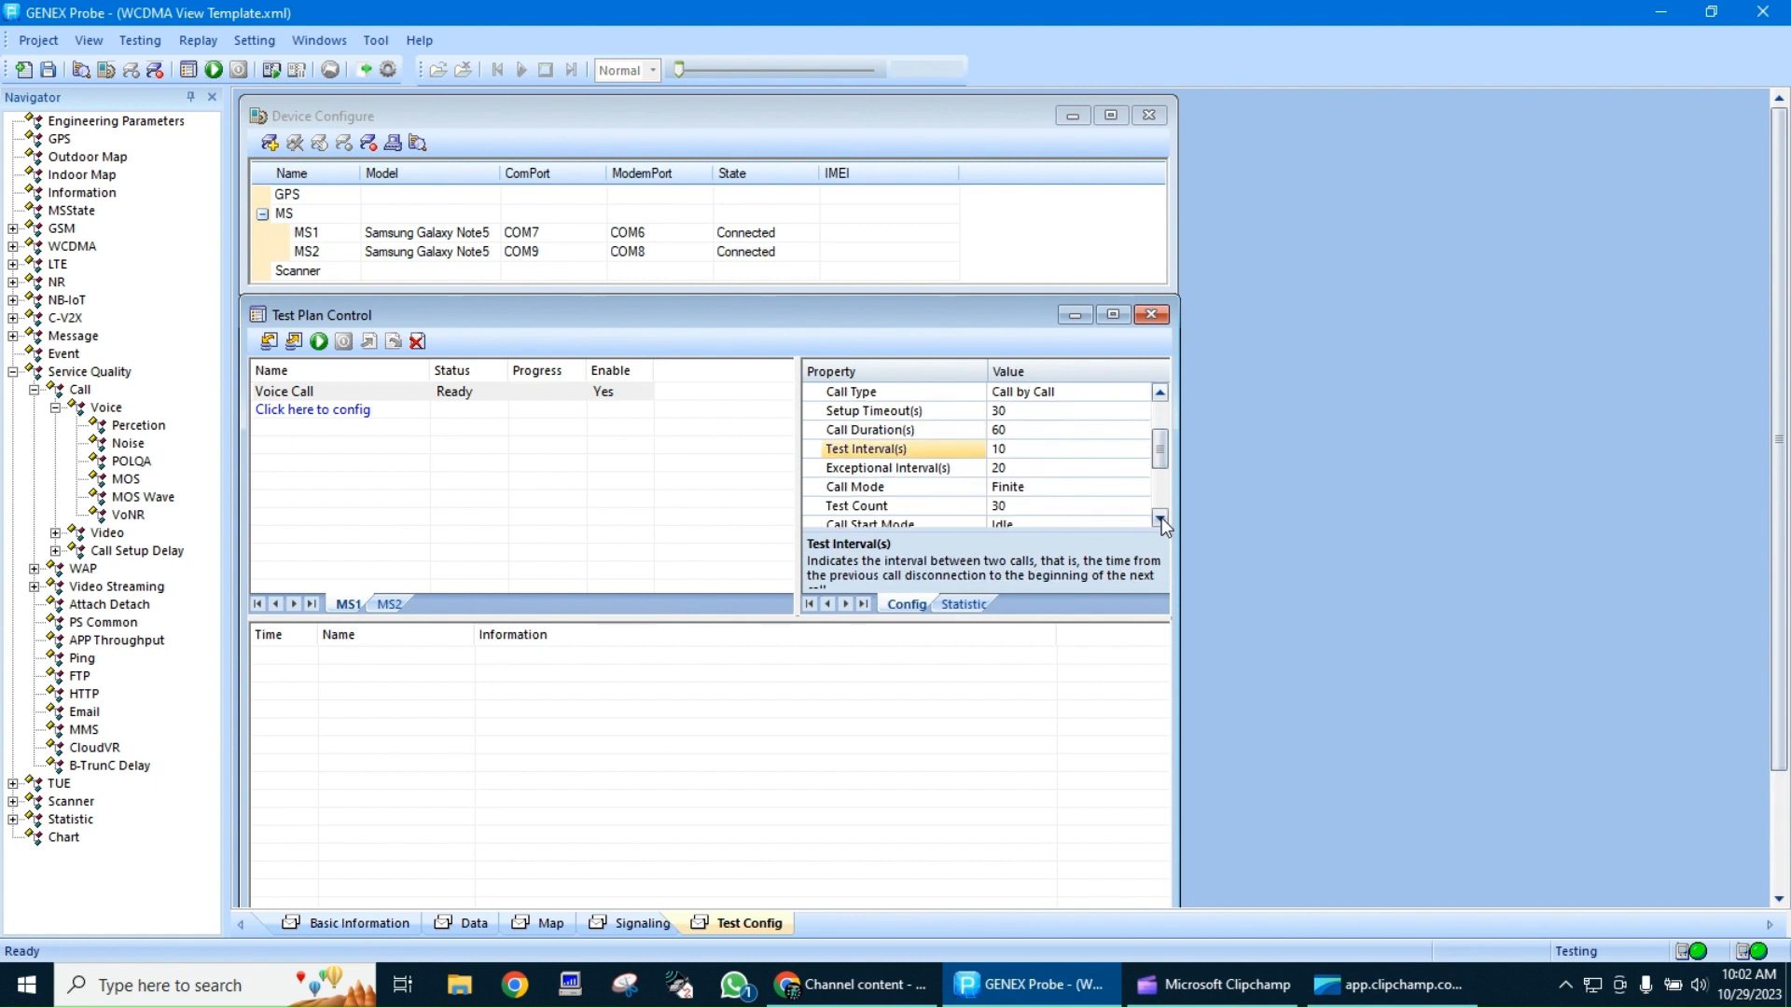
pyautogui.click(1162, 518)
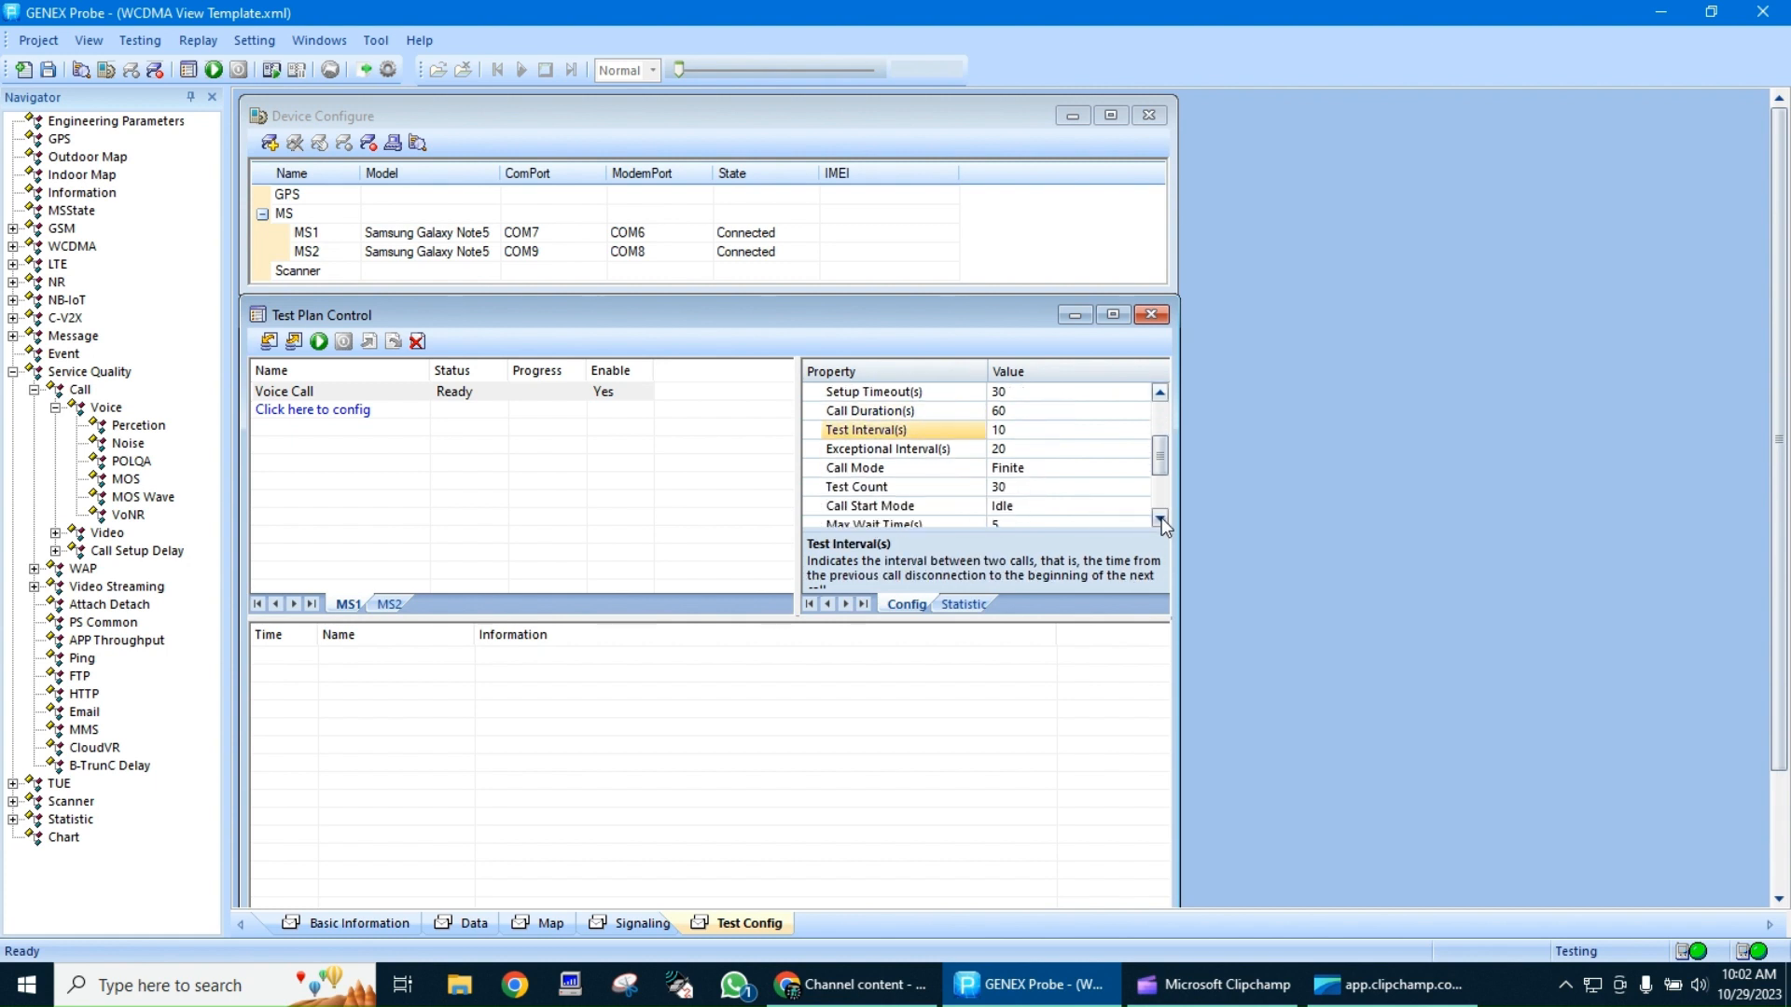
pyautogui.click(1007, 488)
pyautogui.press('BackSpace')
pyautogui.press('BackSpace')
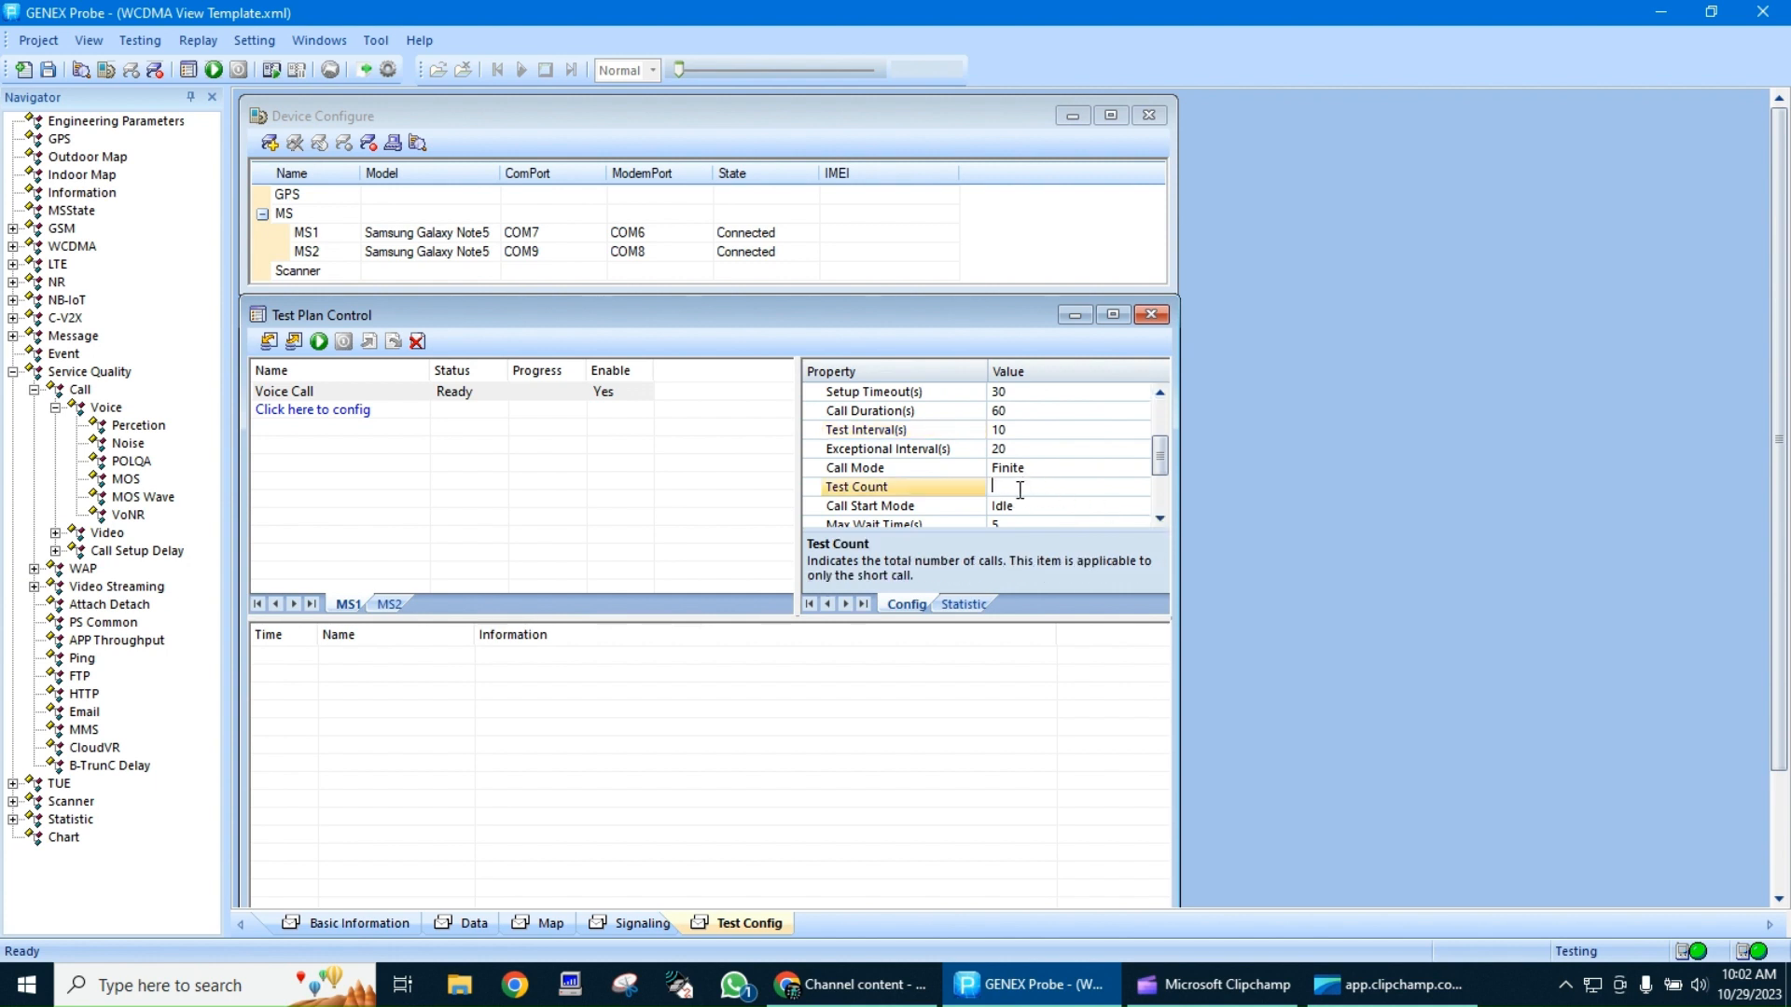
pyautogui.write('5')
pyautogui.click(1160, 519)
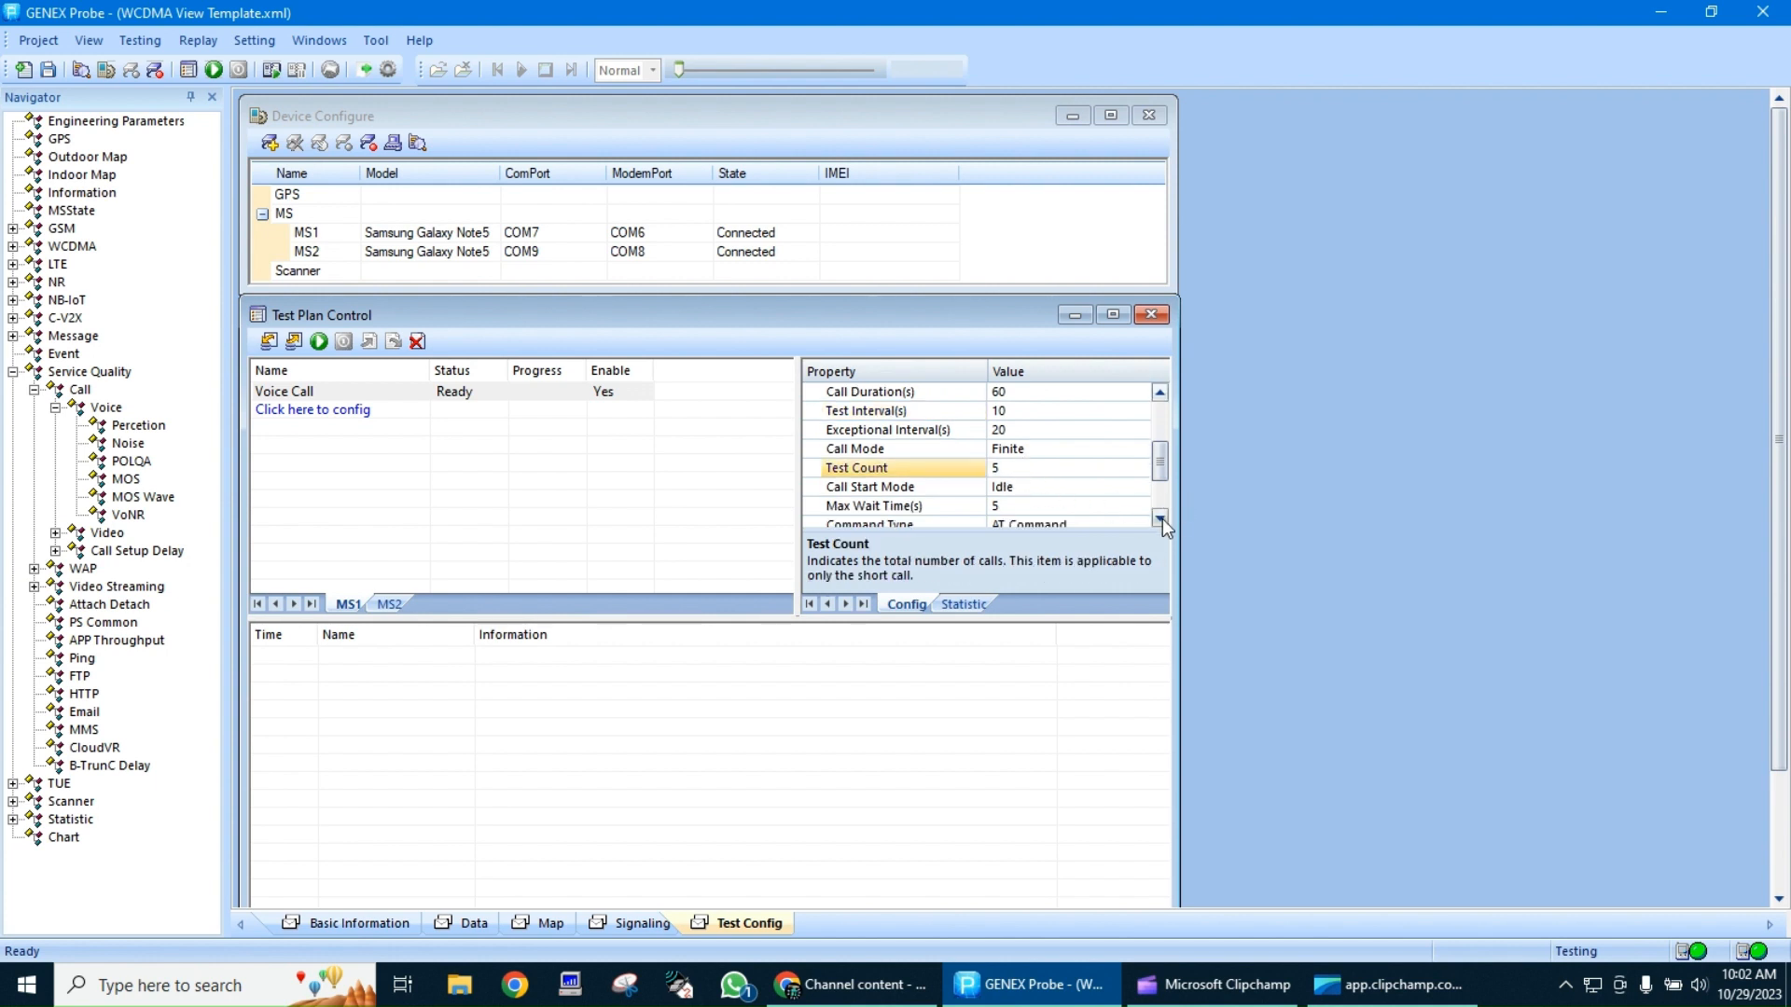
pyautogui.click(1160, 519)
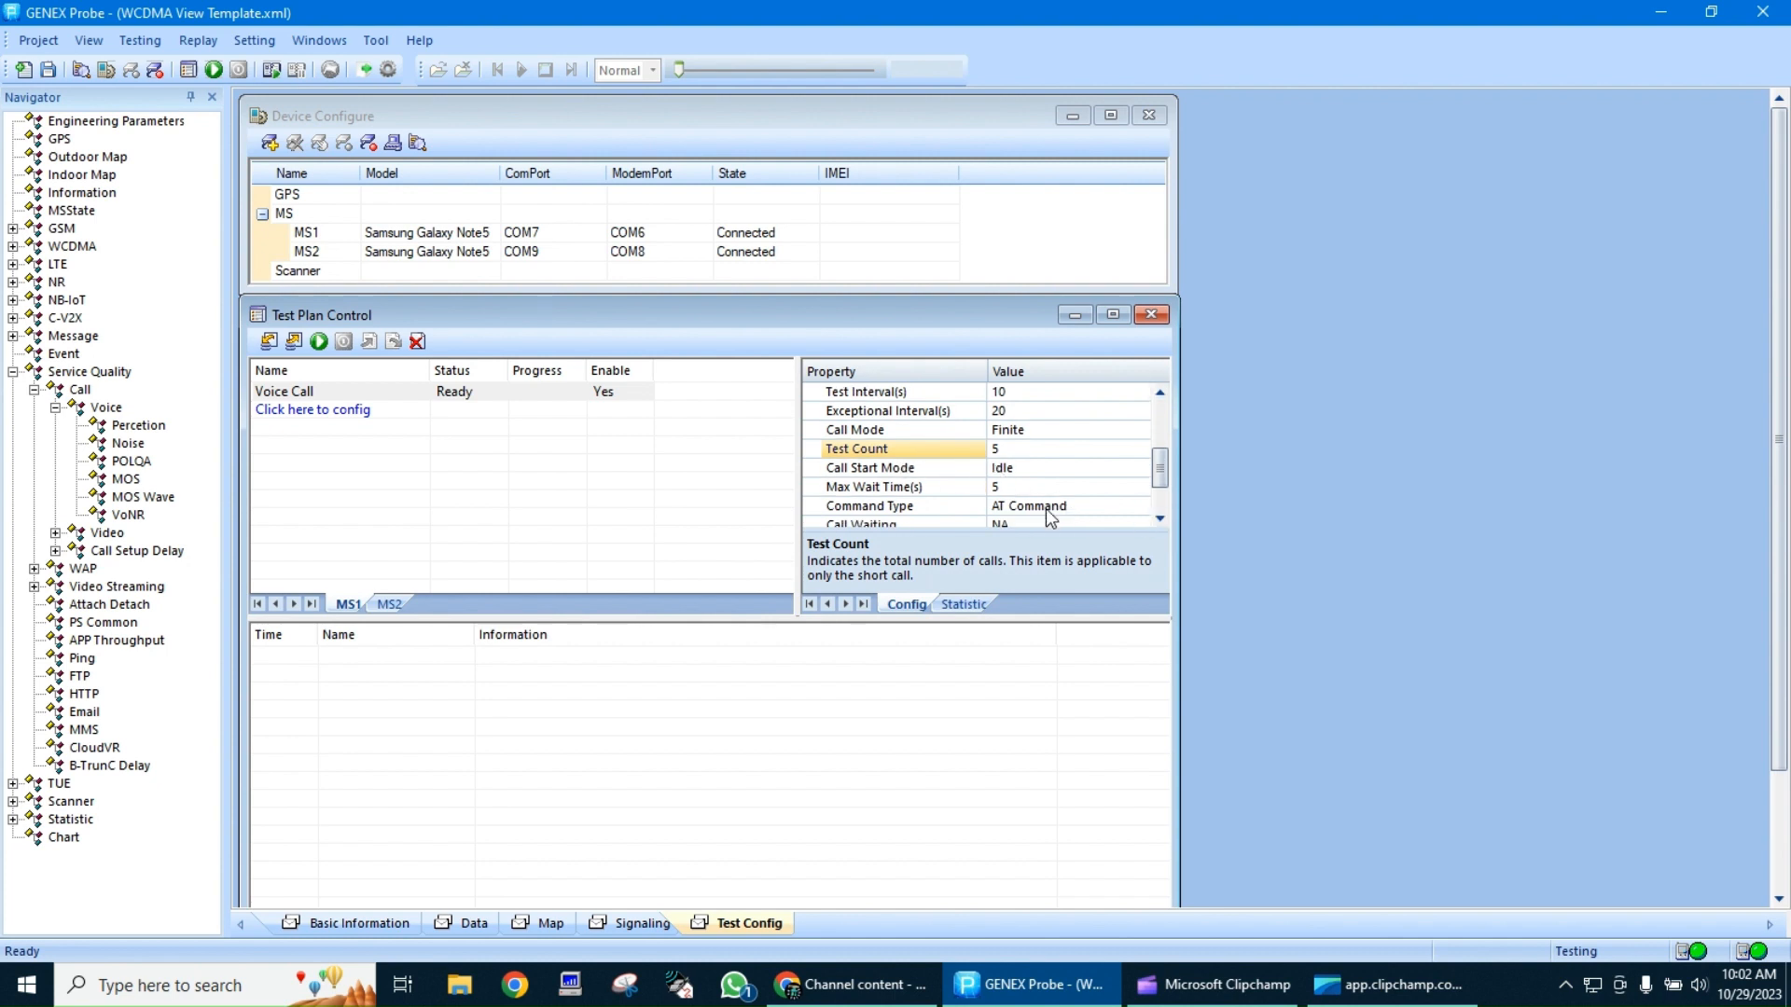
pyautogui.click(1160, 519)
pyautogui.click(1160, 518)
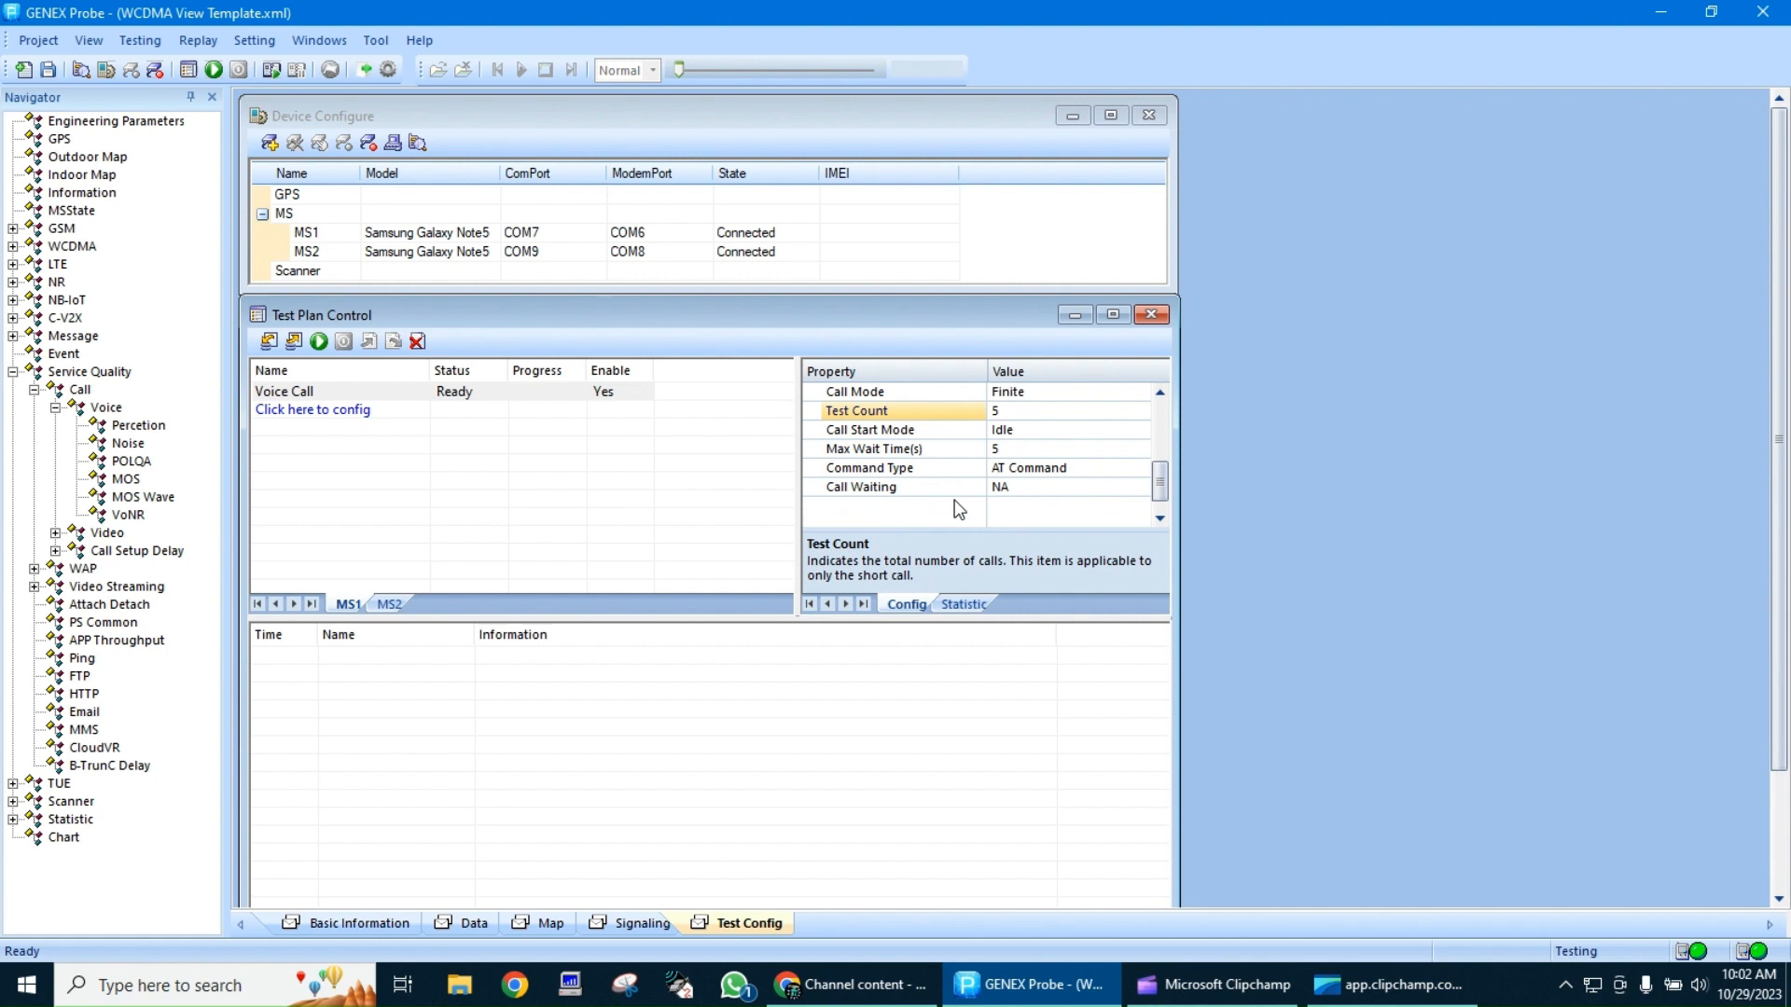
# Add a Wait item after the Voice Call in the MS1 test plan
pyautogui.click(401, 481)
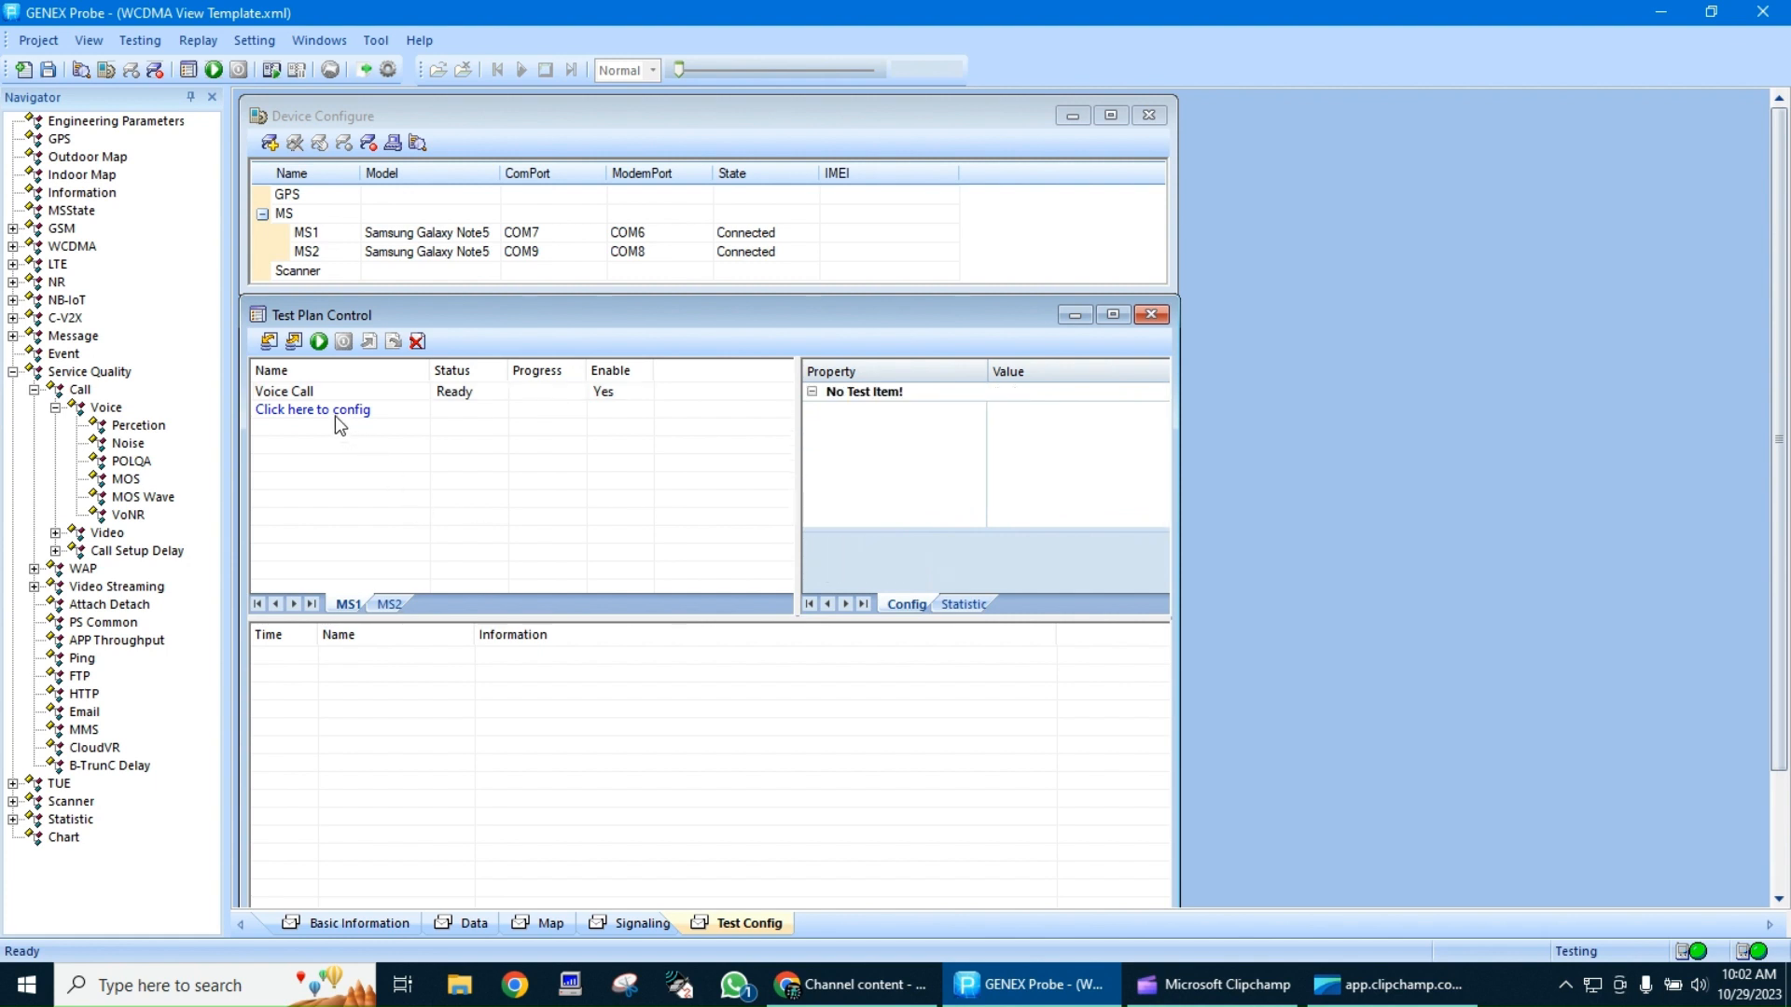
pyautogui.click(333, 415)
pyautogui.click(417, 413)
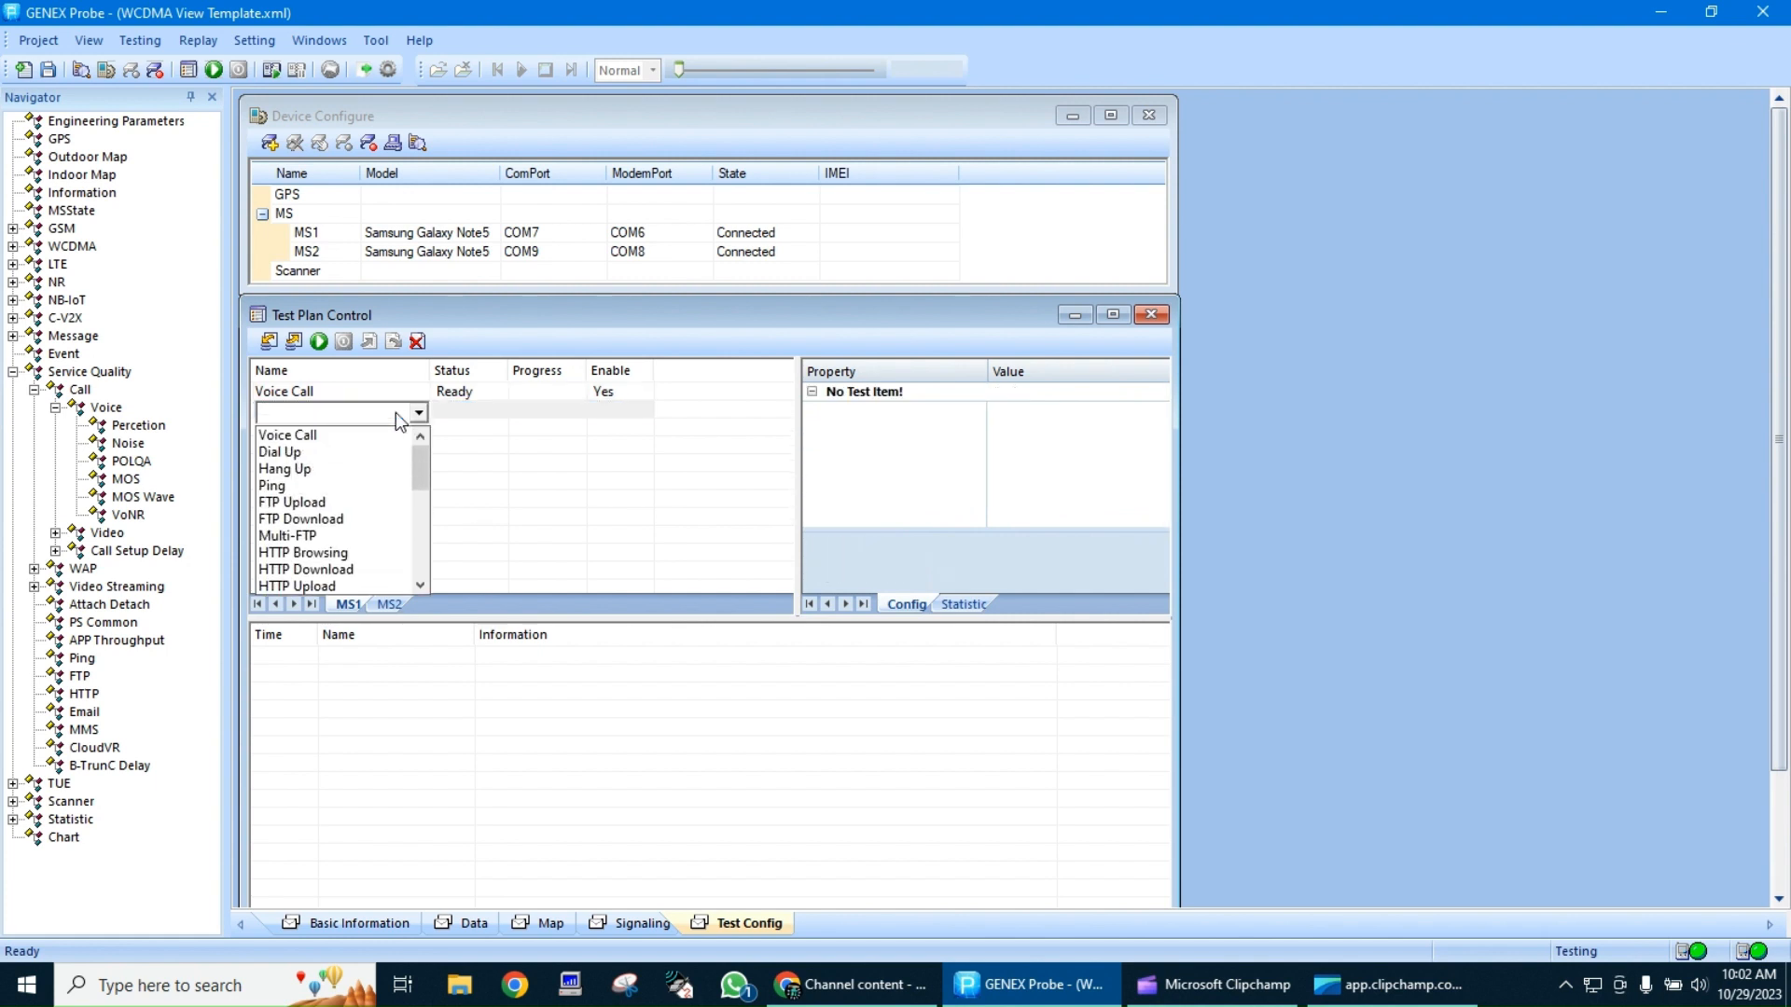
pyautogui.press('Down')
pyautogui.press('Down')
pyautogui.press('Down')
pyautogui.press('Down')
pyautogui.press('Down')
pyautogui.press('Down')
pyautogui.press('Down')
pyautogui.press('Down')
pyautogui.press('Down')
pyautogui.press('Down')
pyautogui.press('Down')
pyautogui.press('Down')
pyautogui.press('Down')
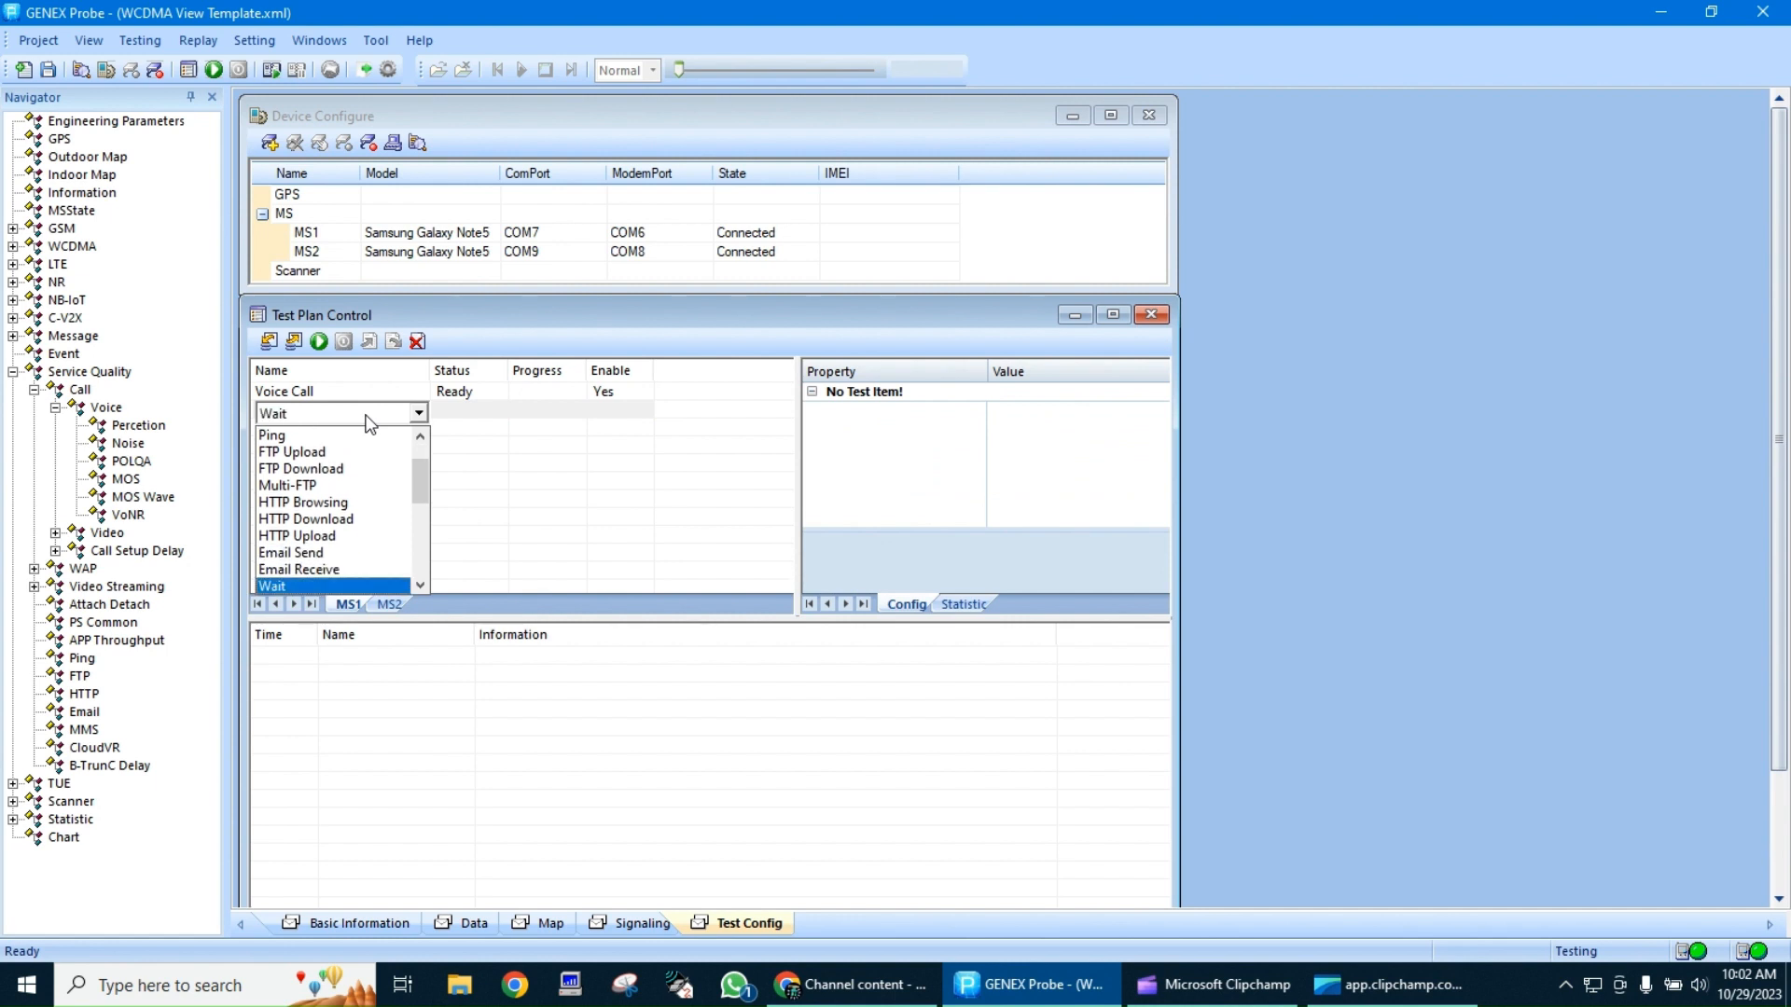
pyautogui.click(306, 585)
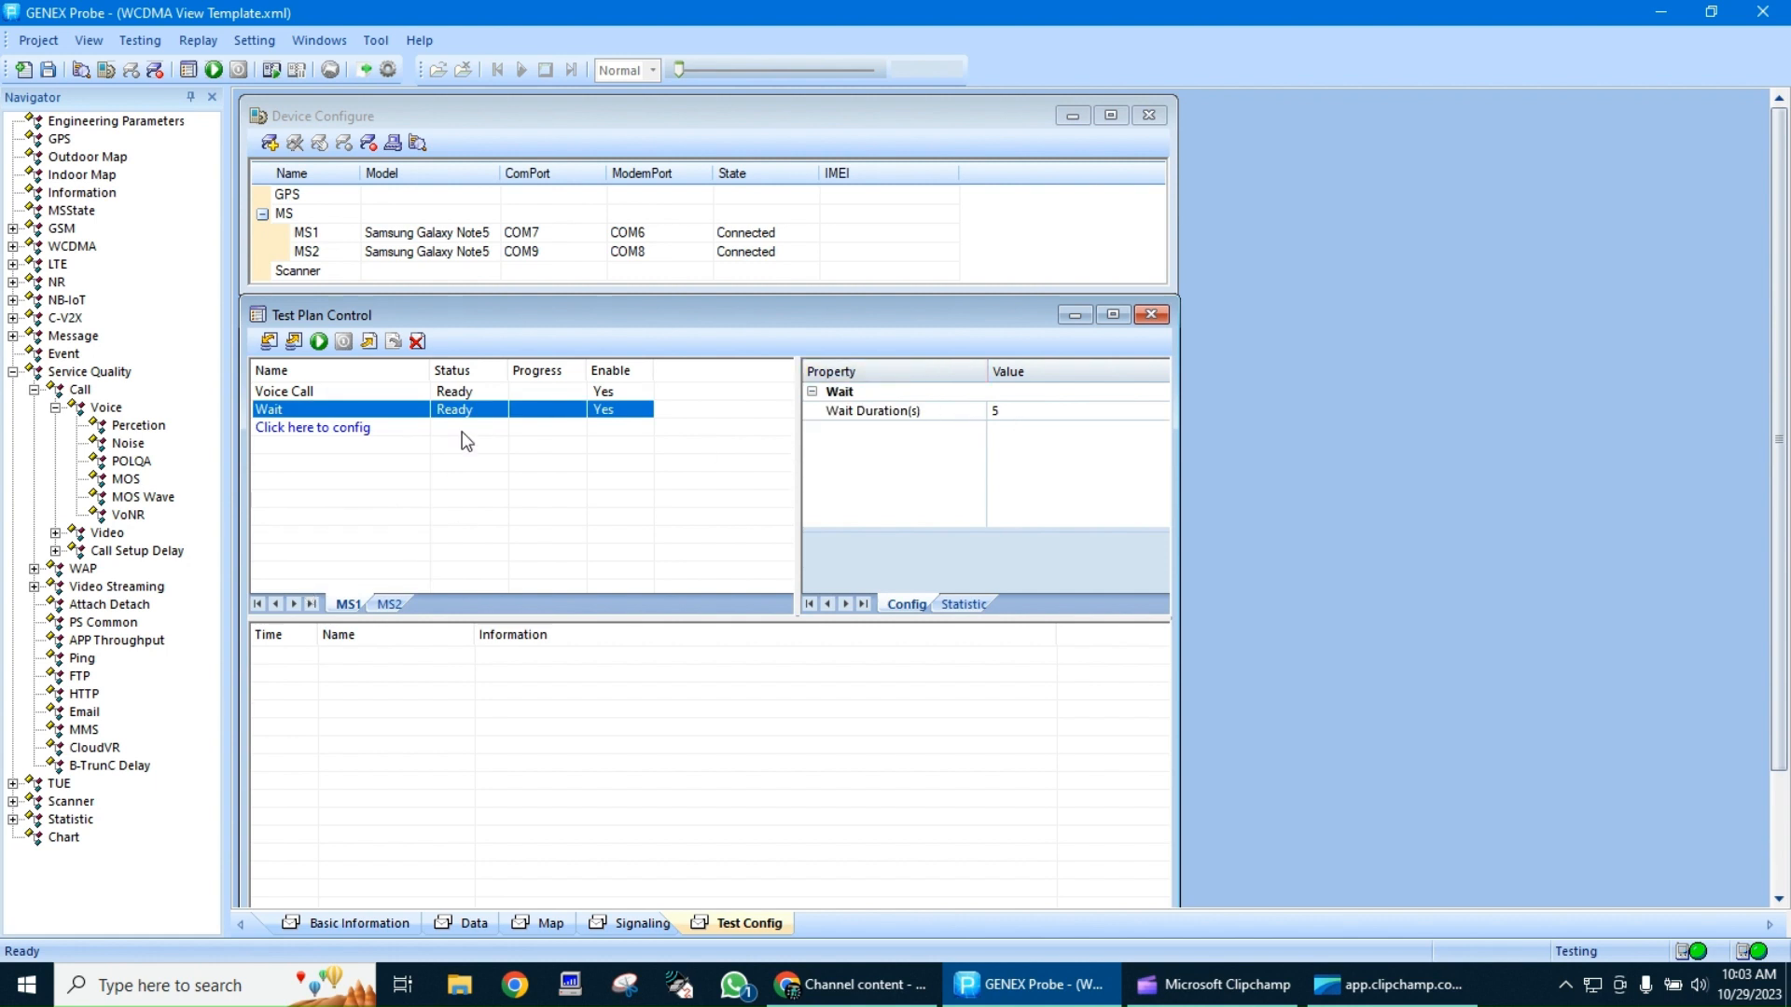
# Add an SMS item after the Wait item in the MS1 test plan
pyautogui.click(346, 430)
pyautogui.click(377, 432)
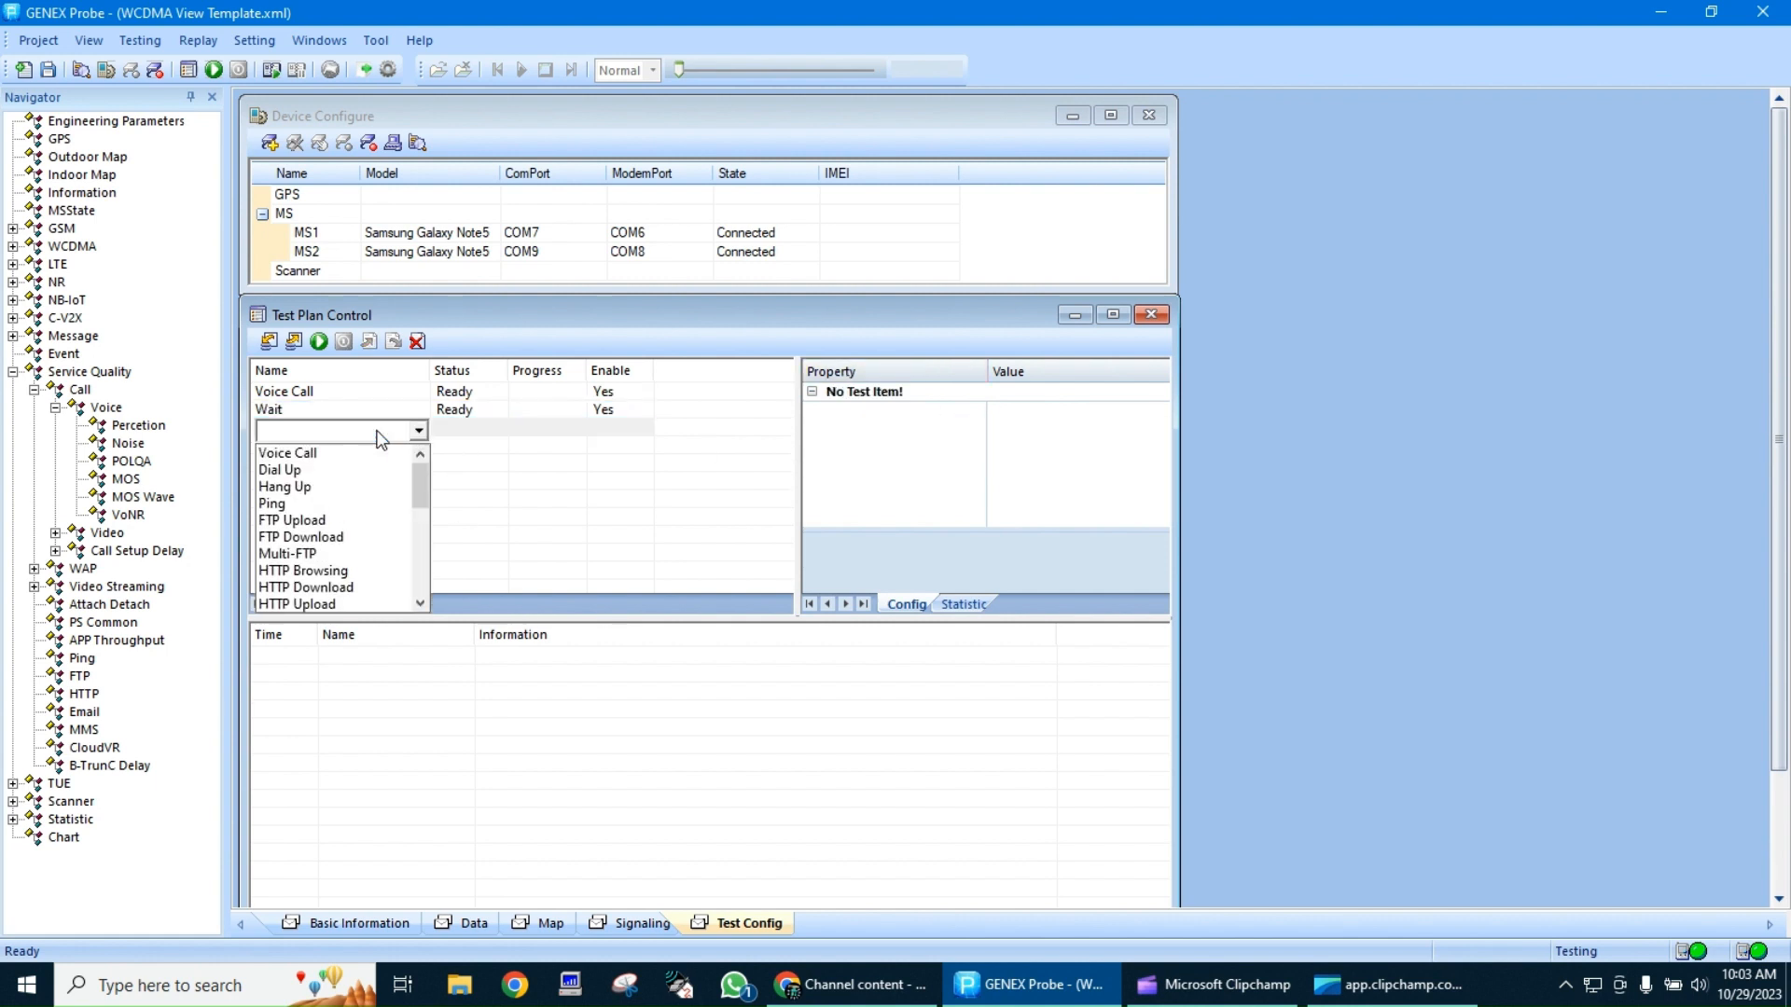
pyautogui.press('s')
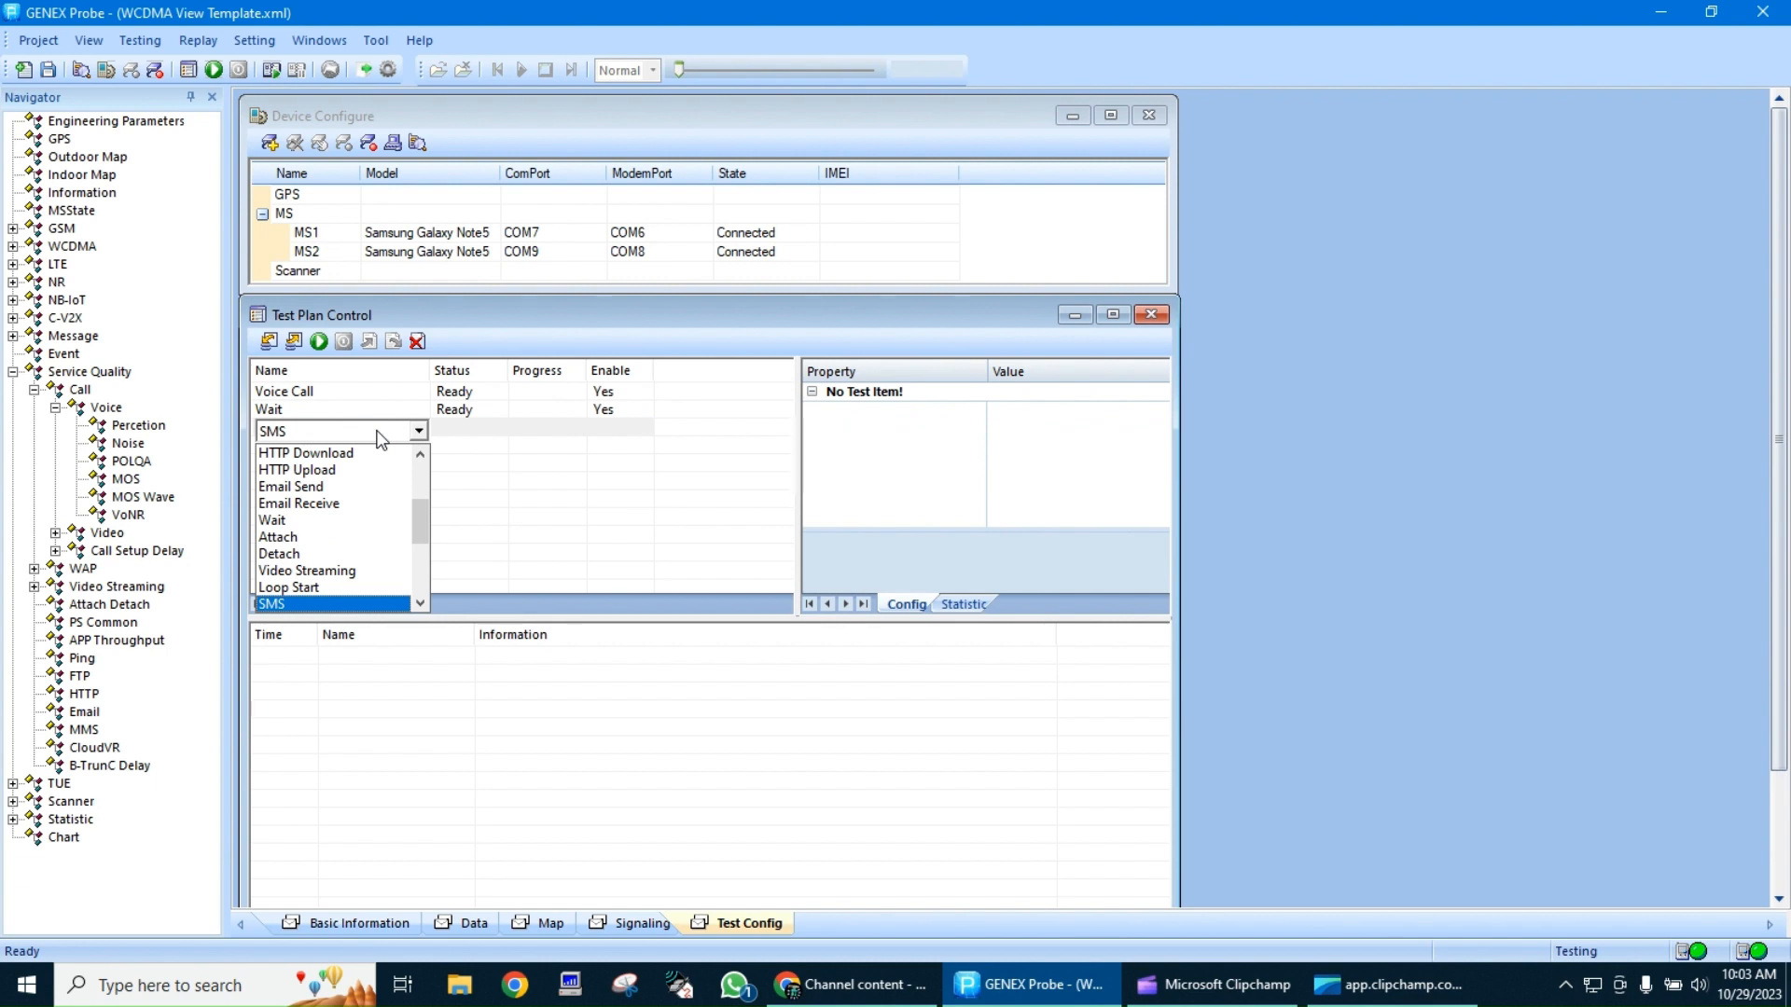
pyautogui.click(329, 603)
# Enter the destination phone number for the SMS item in the MS1 test plan
pyautogui.click(1021, 413)
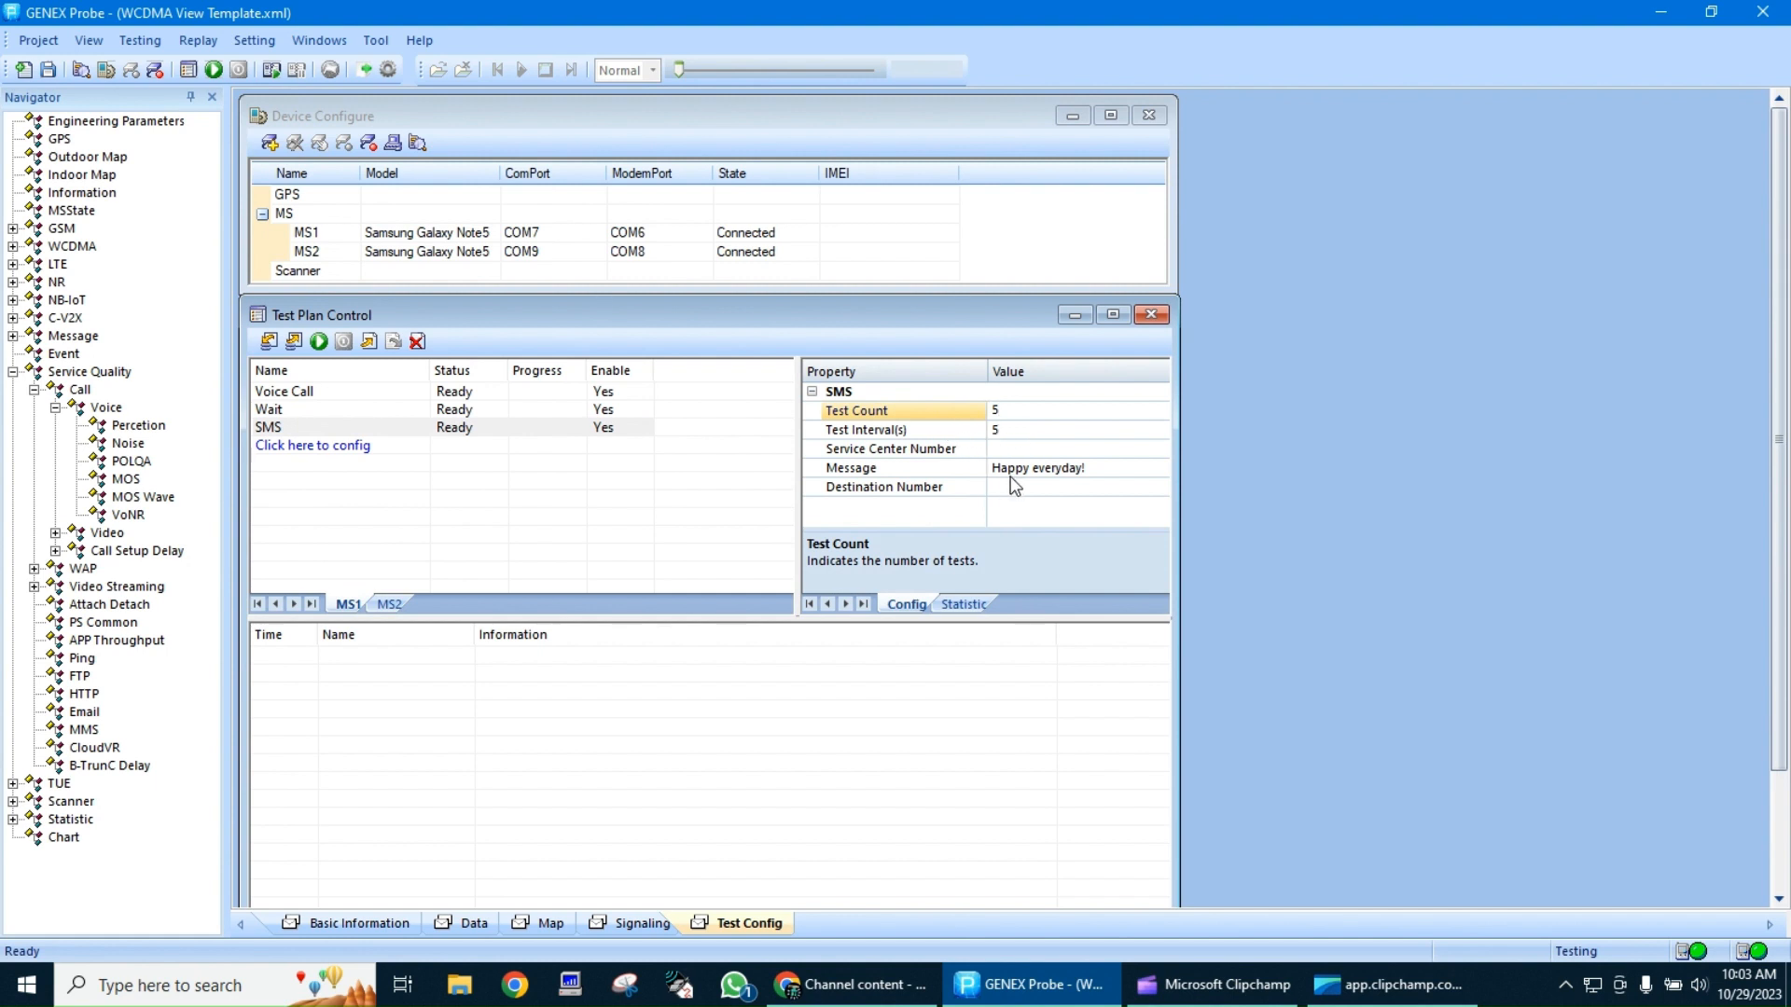
pyautogui.click(1058, 482)
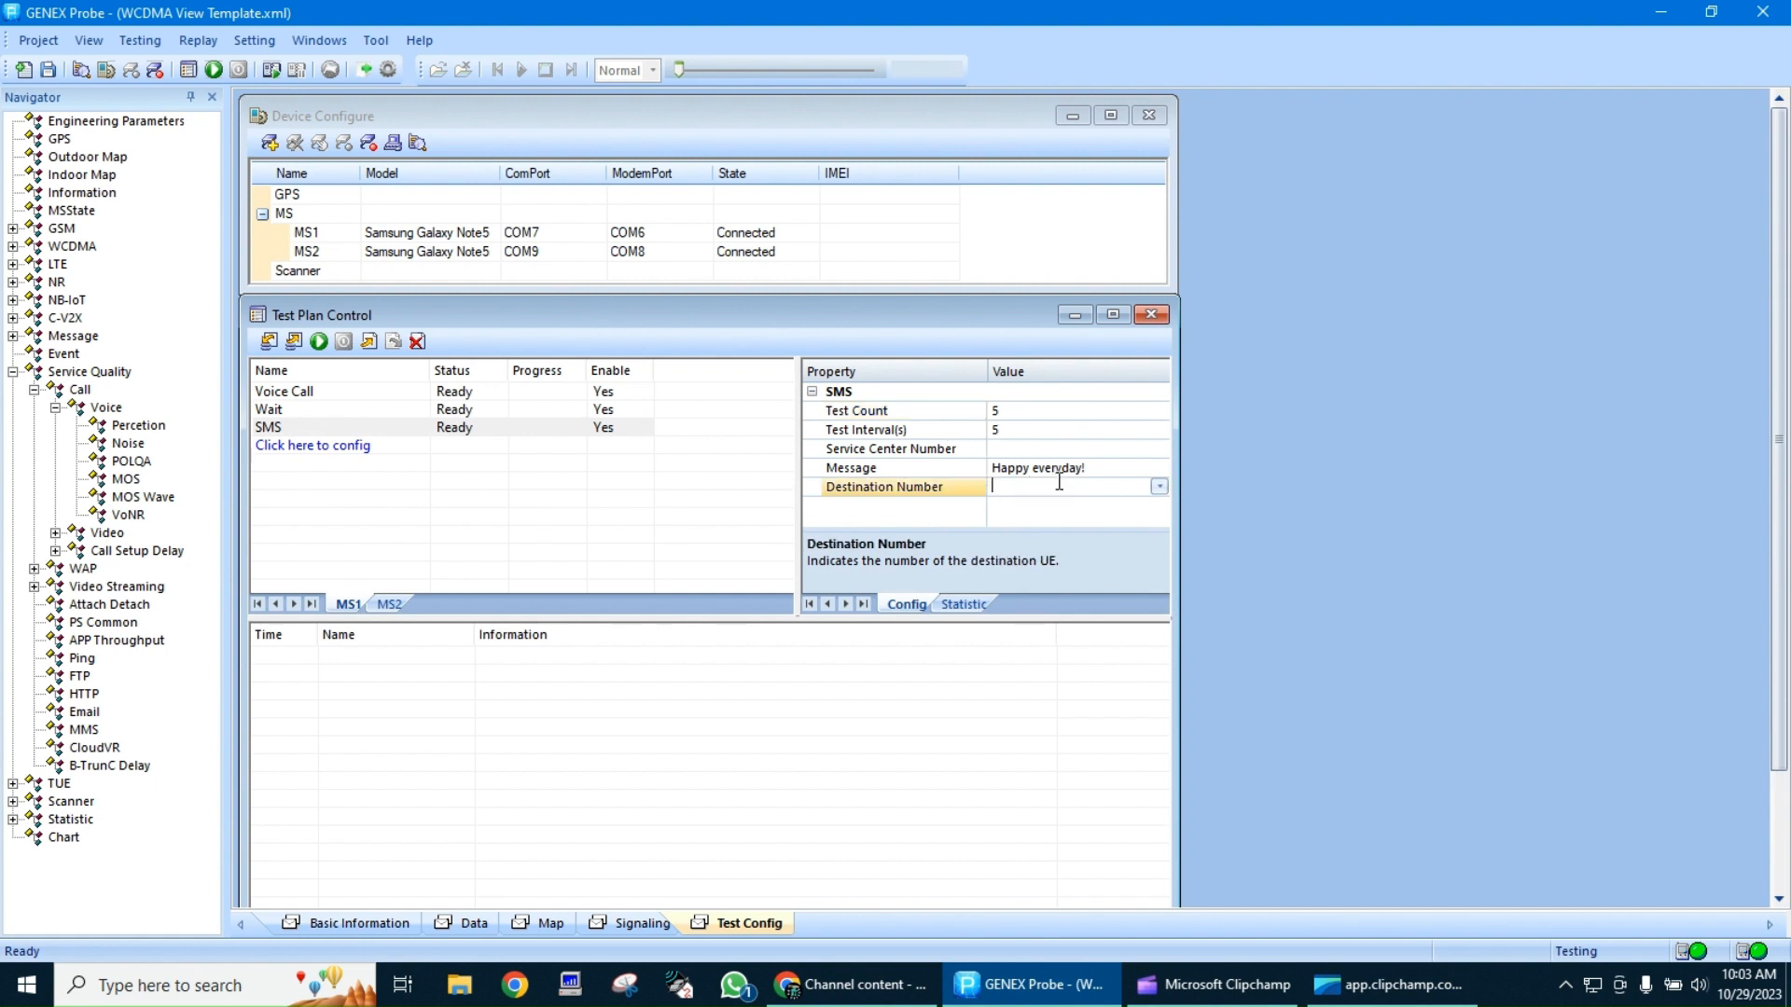
pyautogui.click(508, 499)
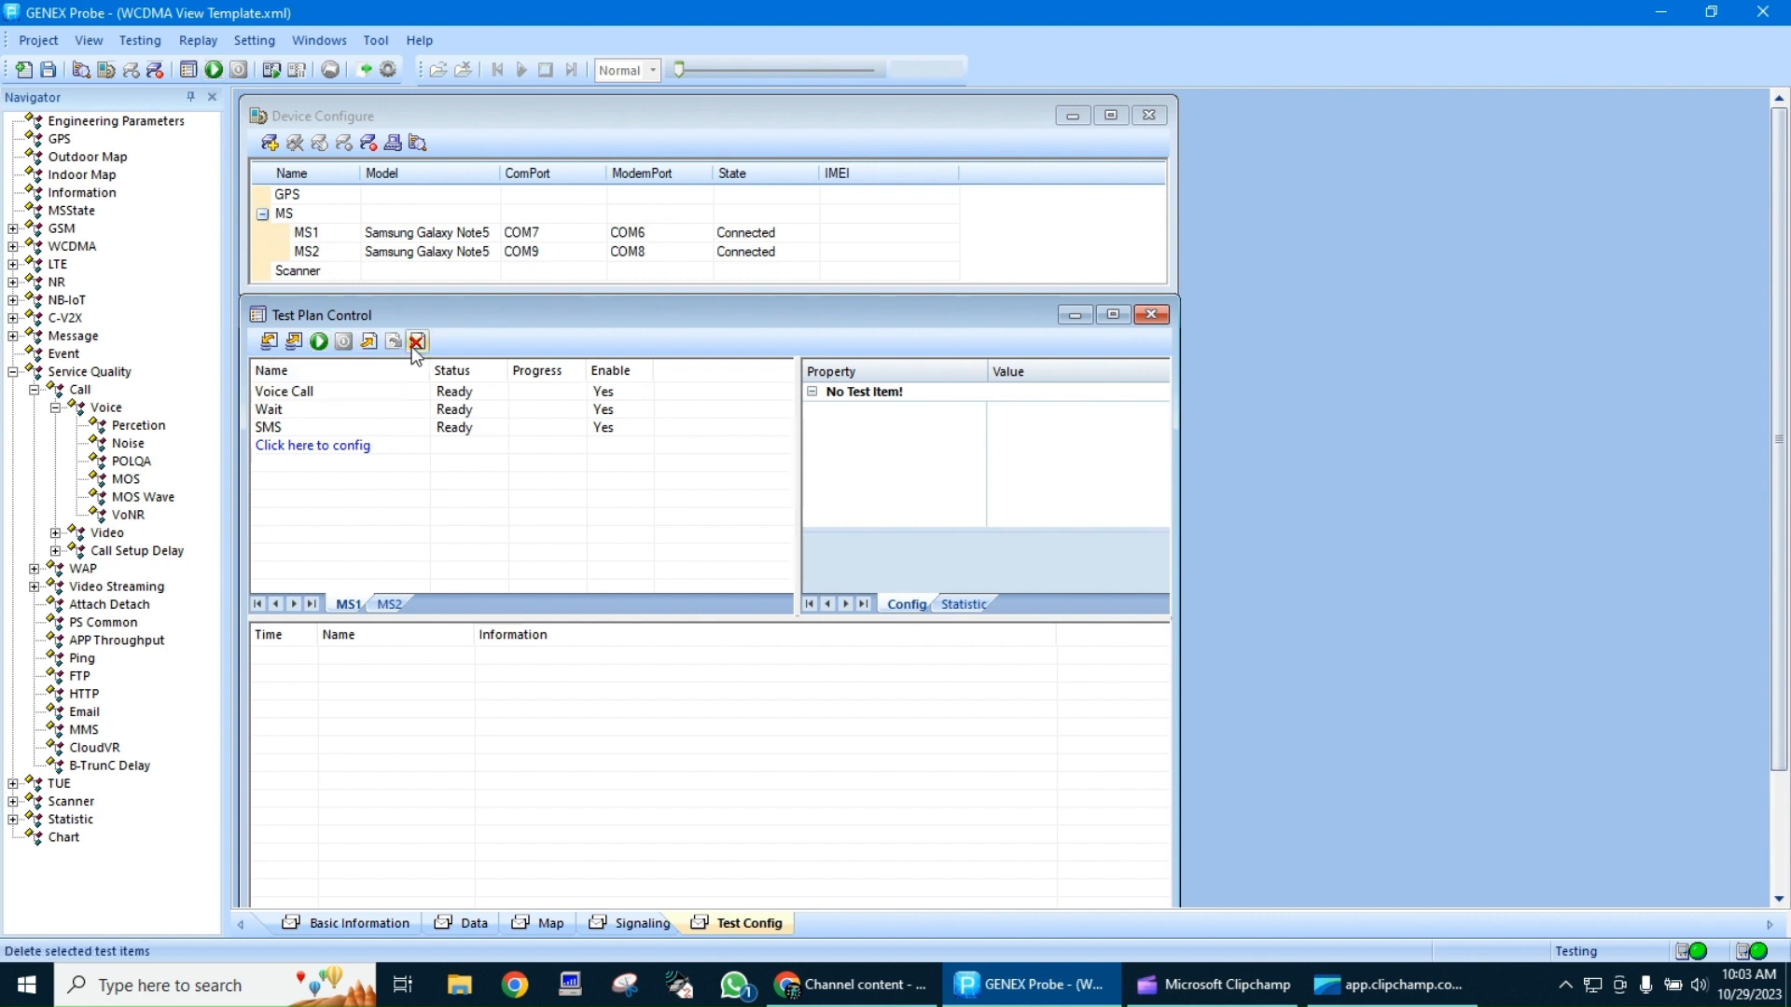
# Try to start the test plan, and fill in the SMS item's Service Center Number
pyautogui.click(319, 341)
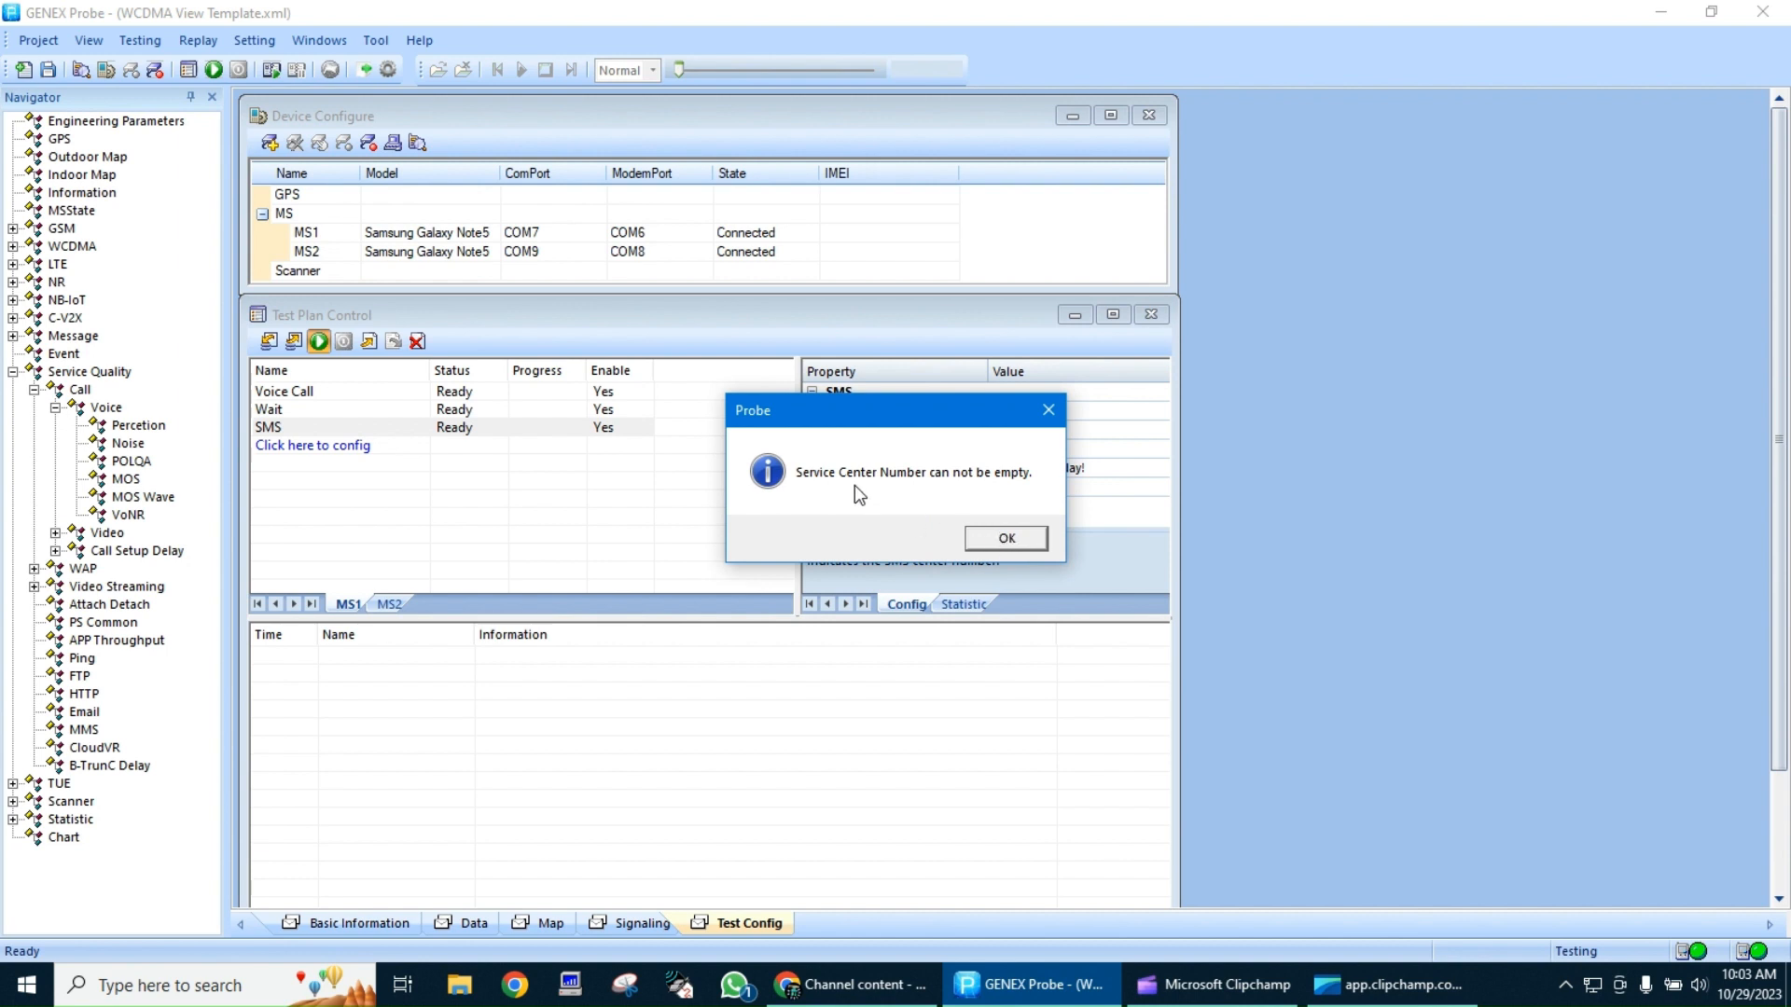
pyautogui.click(1007, 539)
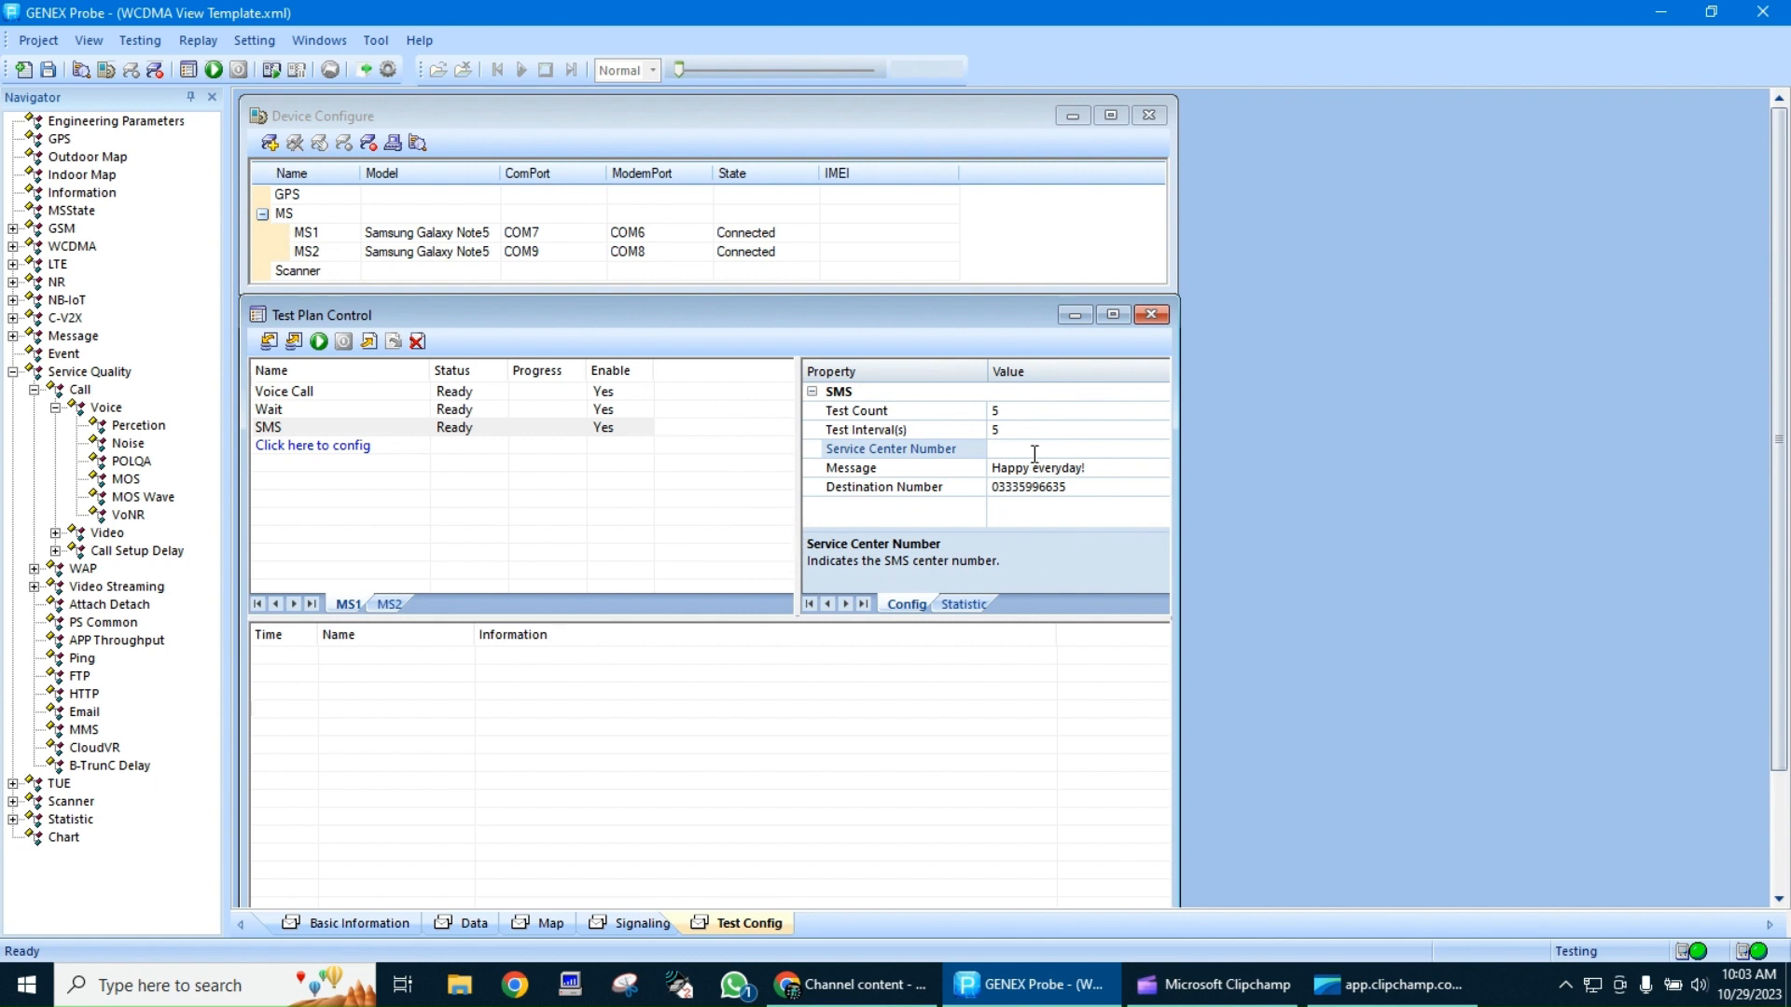
pyautogui.click(1037, 450)
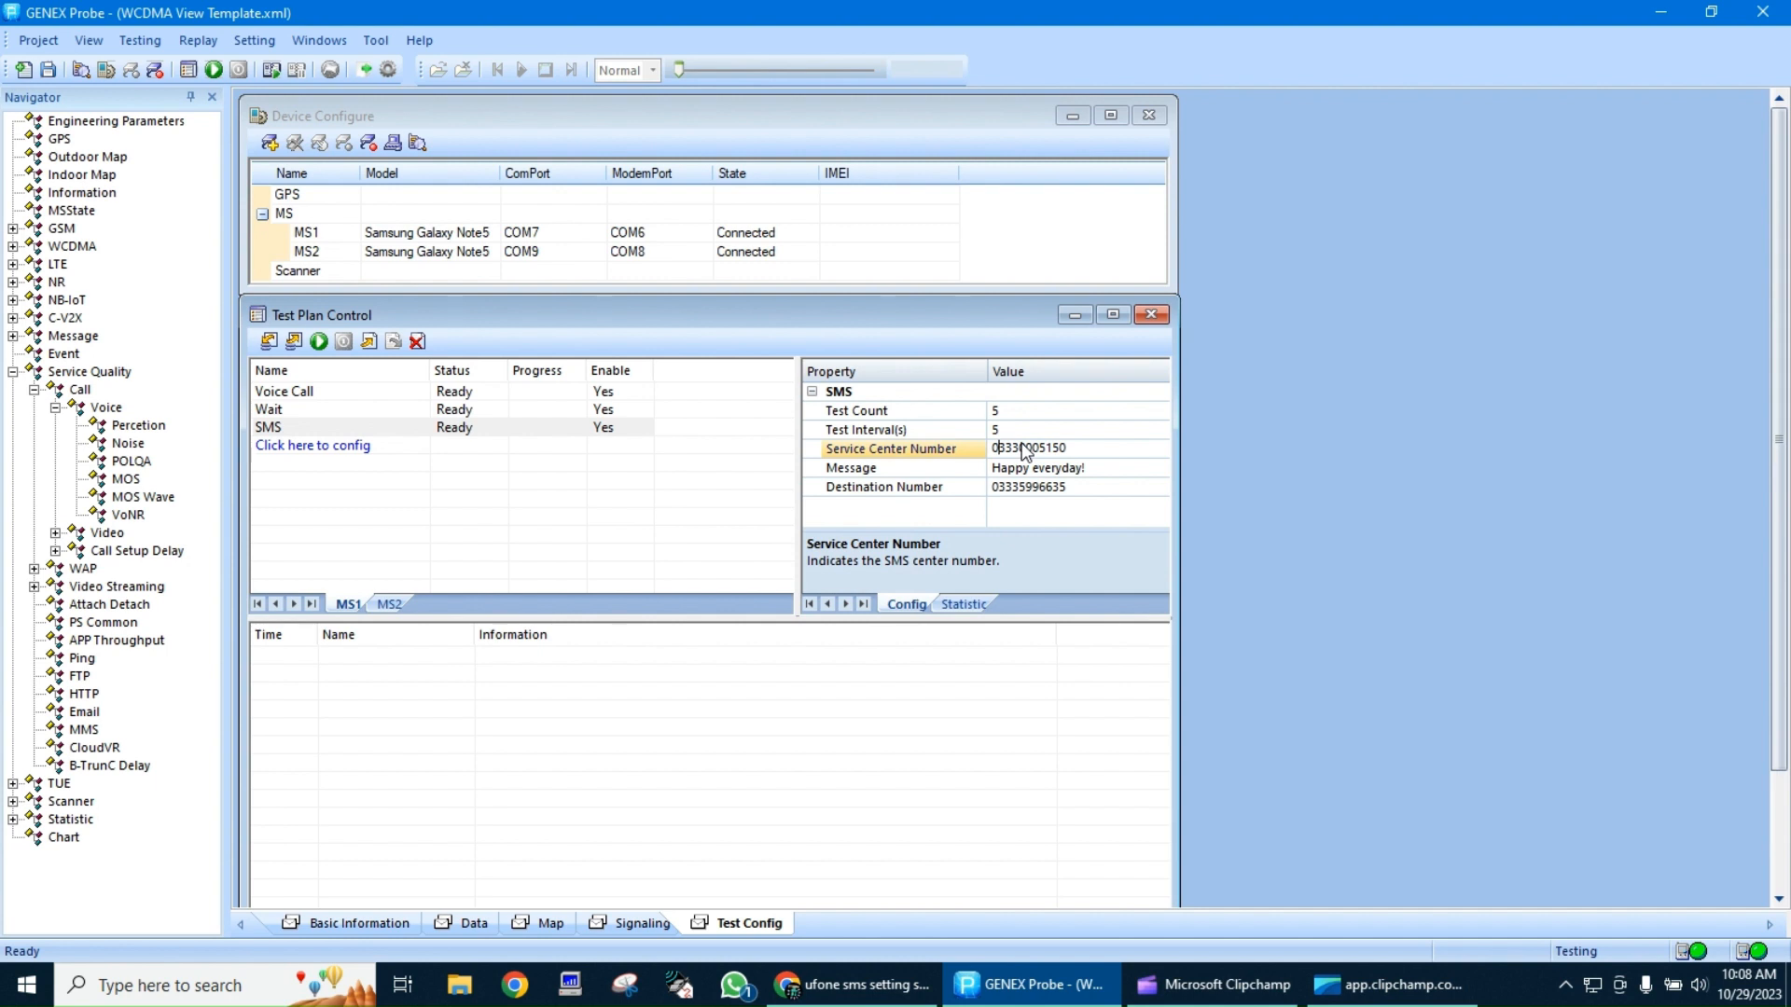
# Start the test plan, continuing with a terminal that has no plan, and agree to start recording
pyautogui.click(320, 345)
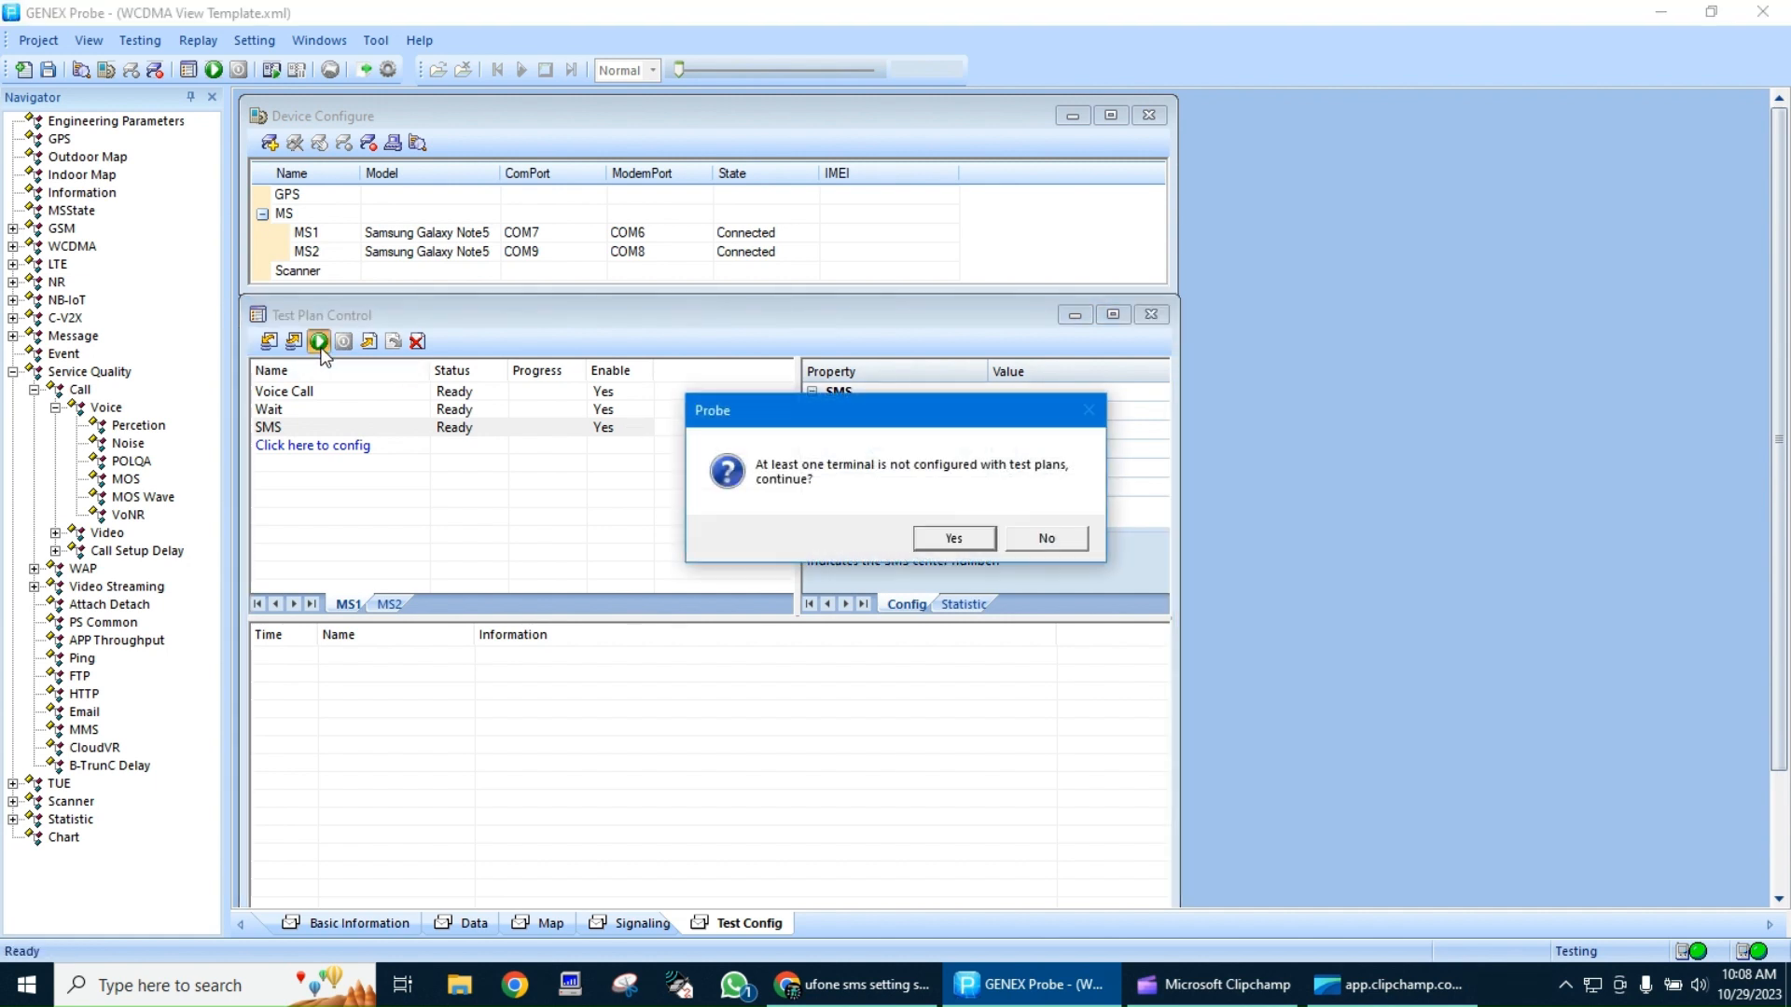
pyautogui.click(944, 541)
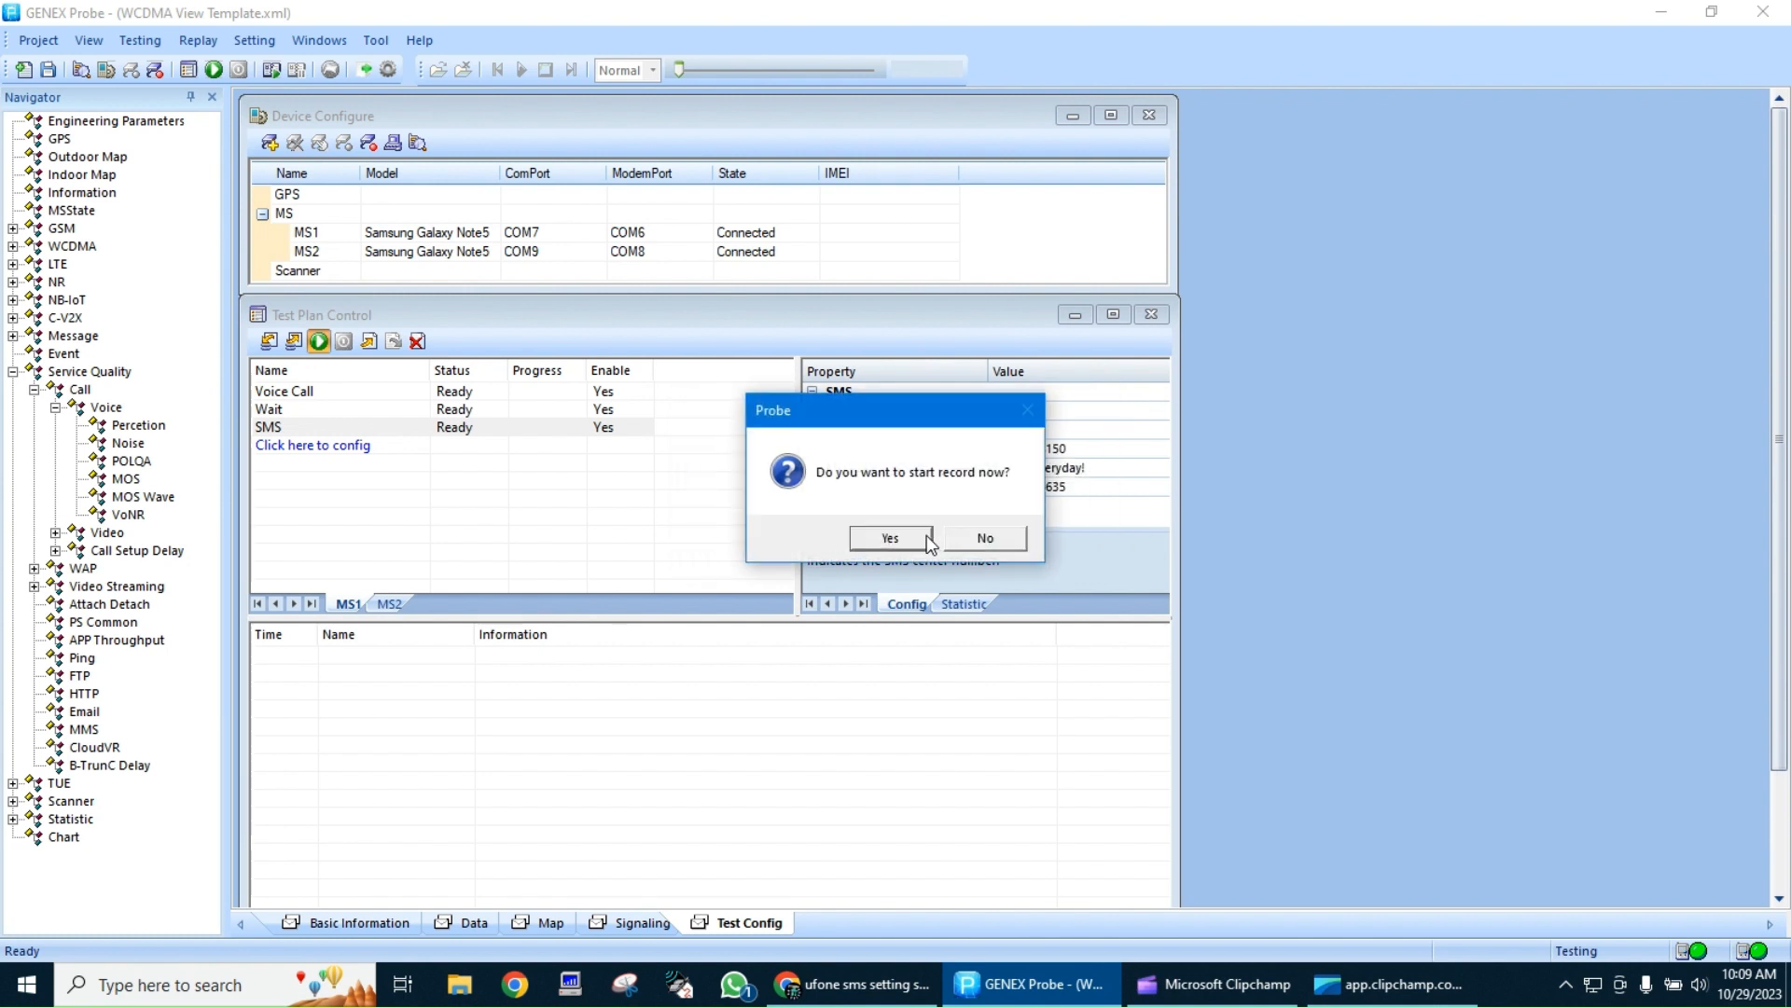
pyautogui.click(910, 538)
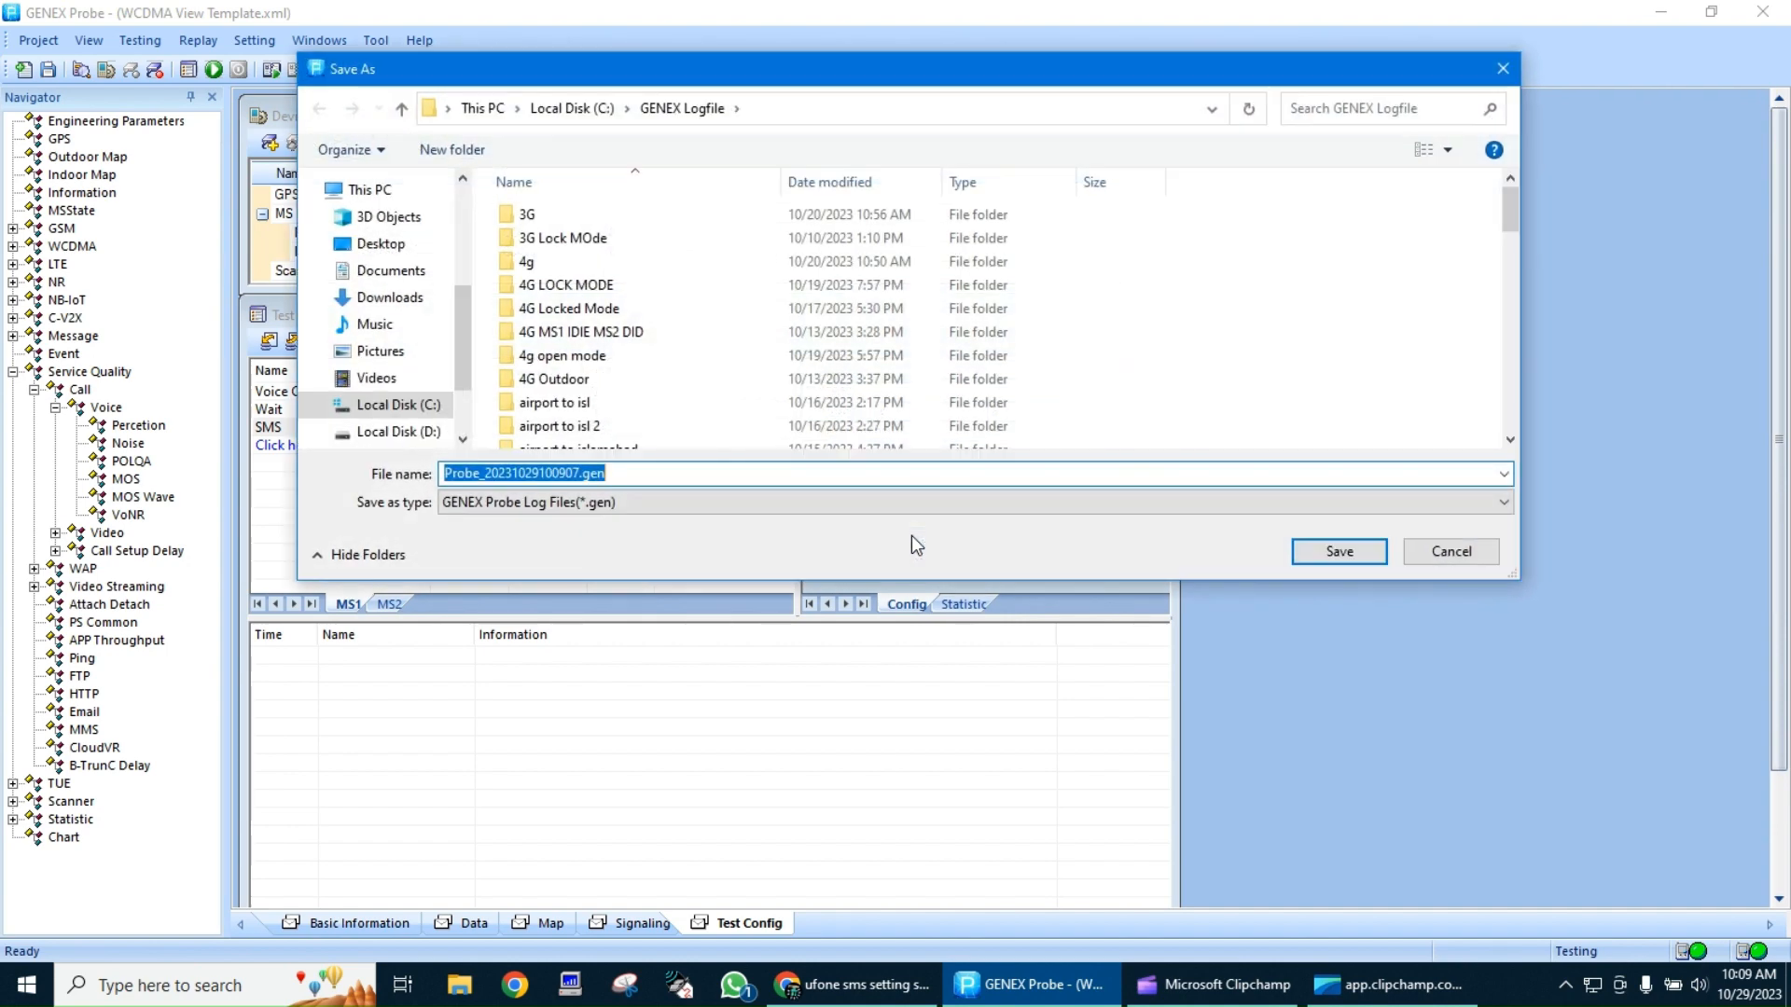
# Create a folder named CS inside GENEX Logfile and open it as the save location
pyautogui.rightClick(1069, 353)
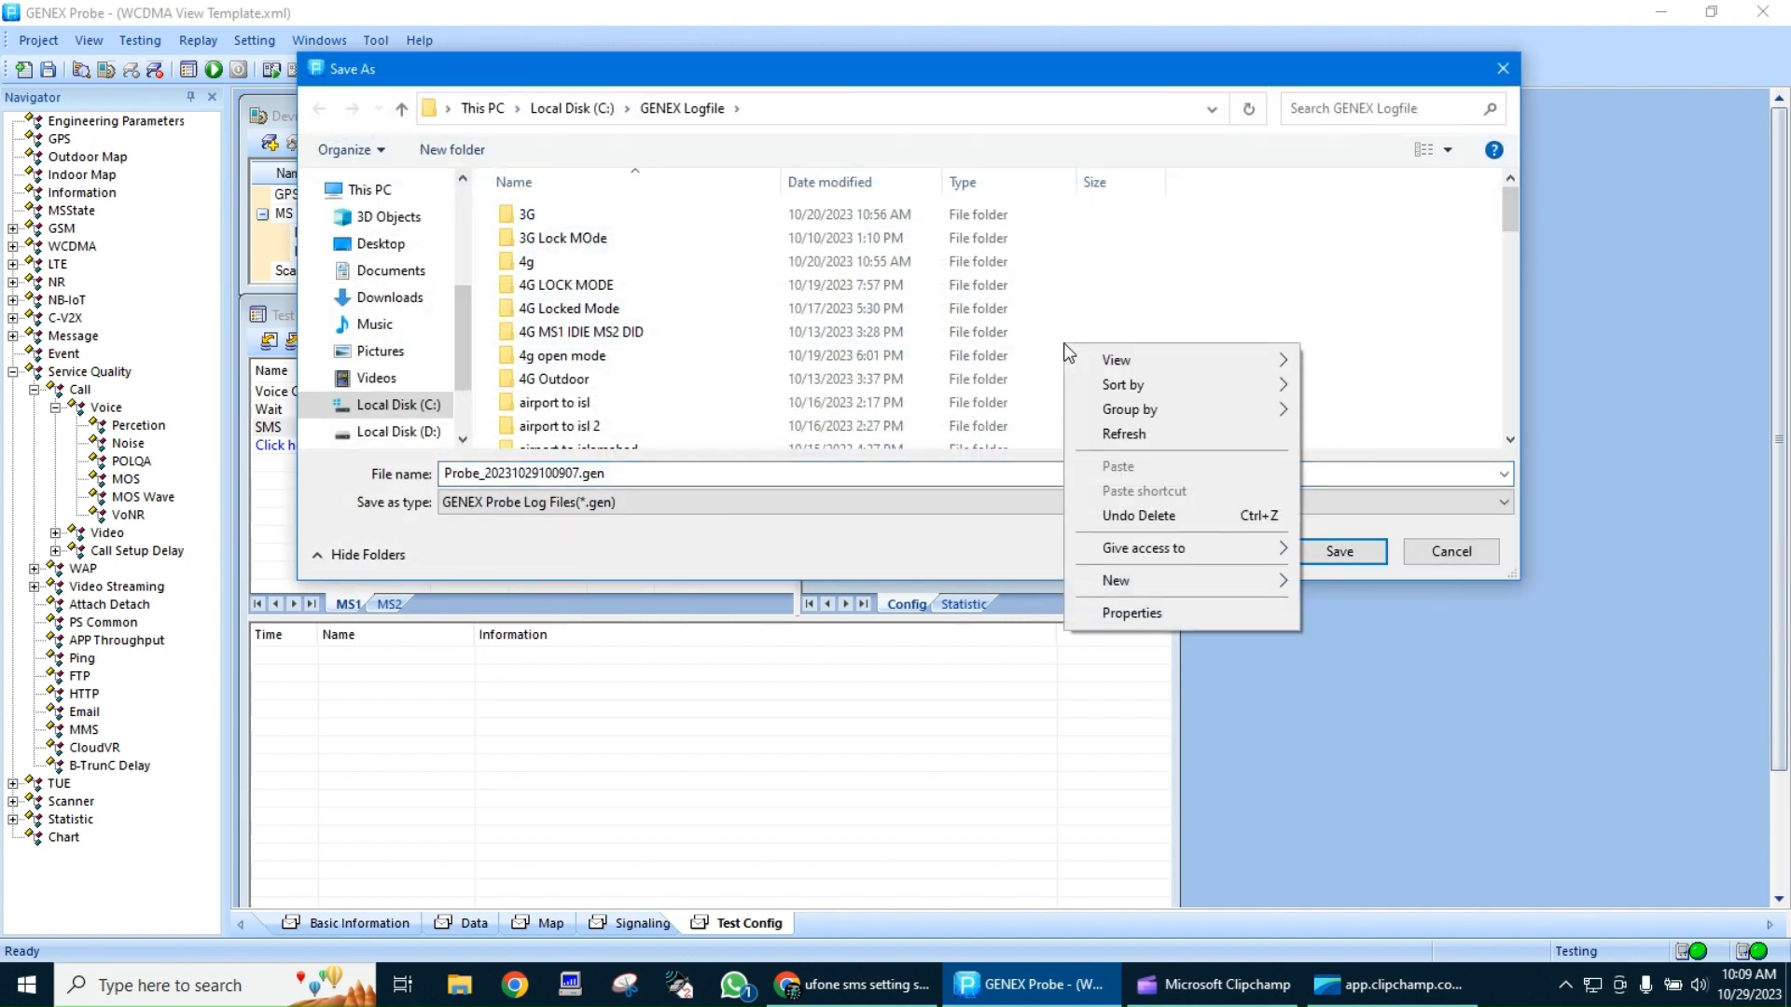
pyautogui.moveTo(1254, 580)
pyautogui.click(1315, 581)
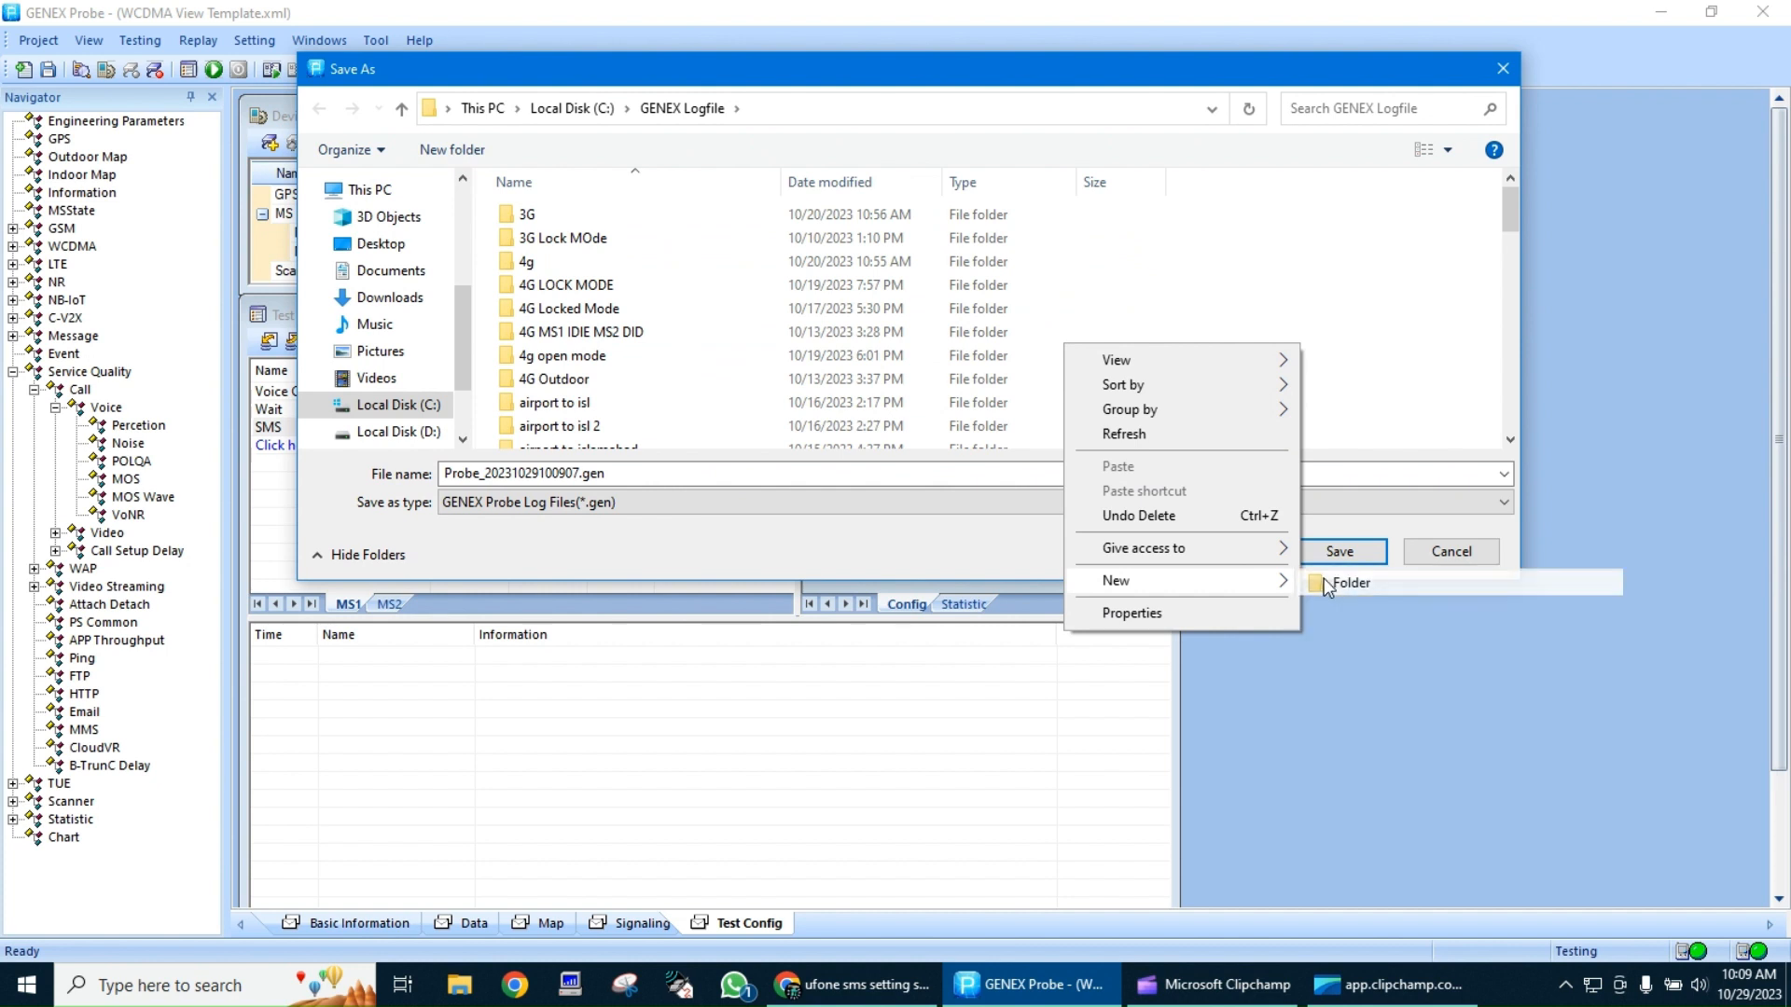
pyautogui.write('CS cAll')
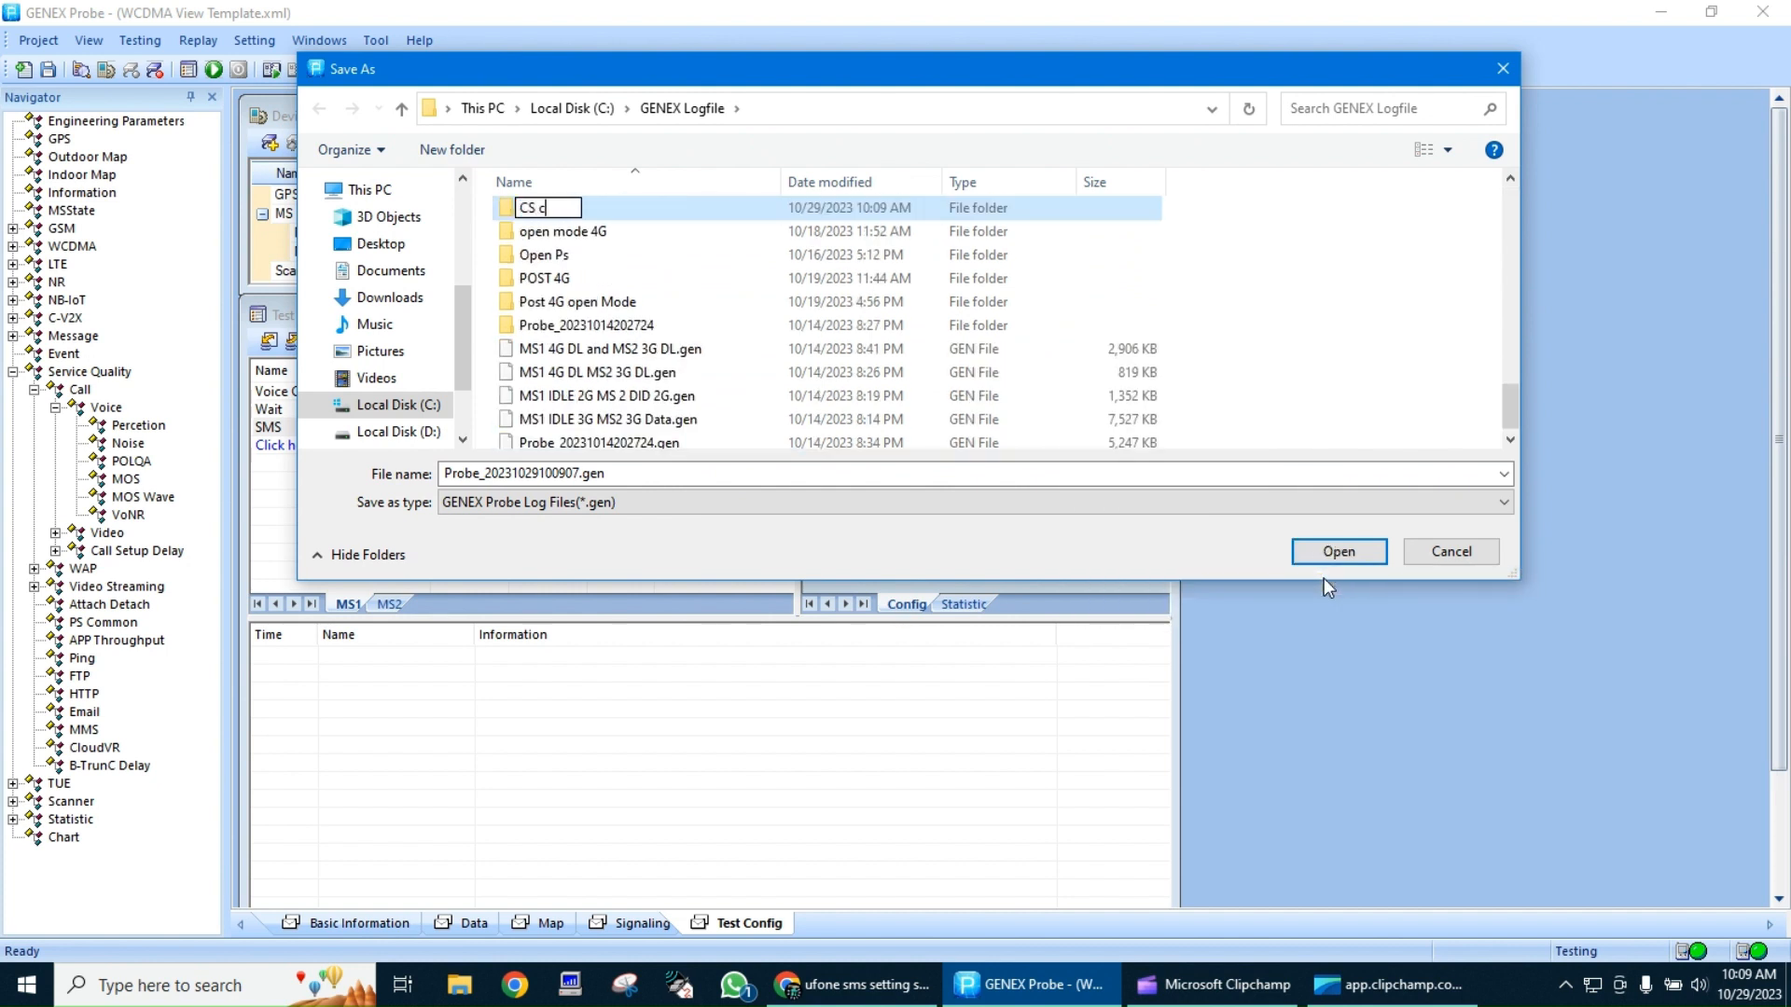
pyautogui.press('BackSpace')
pyautogui.press('BackSpace')
pyautogui.press('BackSpace')
pyautogui.press('BackSpace')
pyautogui.press('BackSpace')
pyautogui.press('Return')
pyautogui.press('Return')
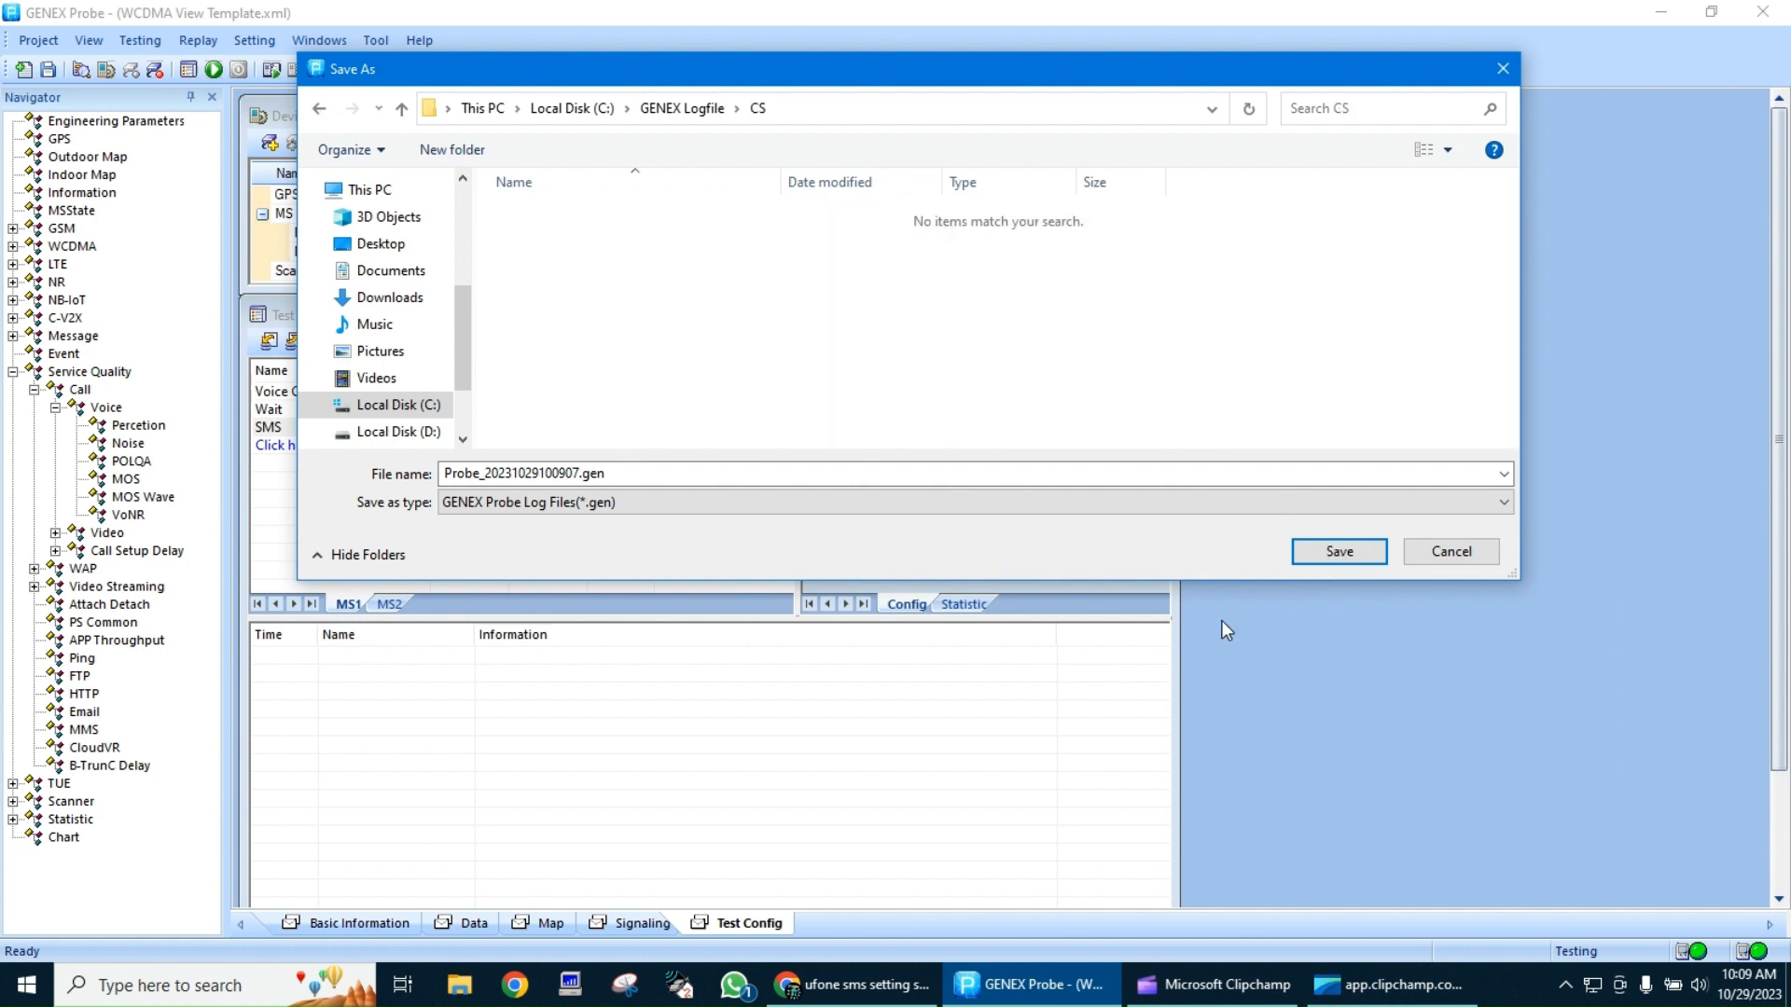
# Name the log file CS and save it in the CS folder
pyautogui.doubleClick(868, 475)
pyautogui.write('c')
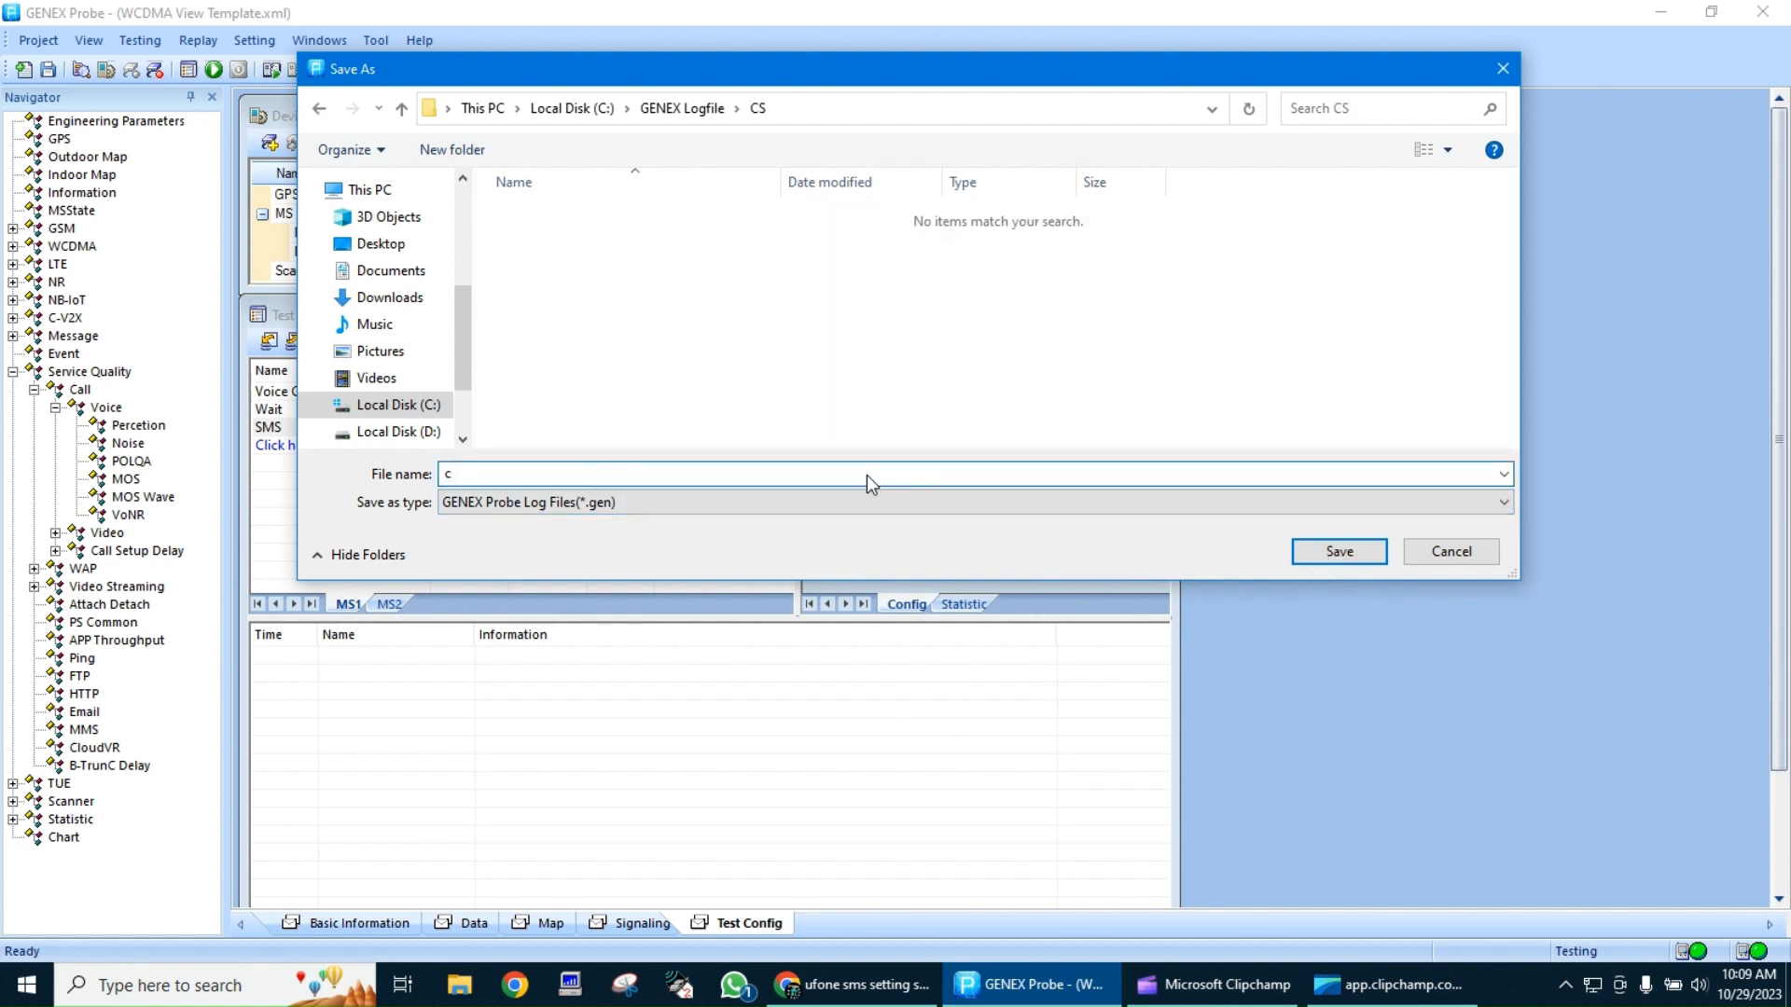
pyautogui.write('s')
pyautogui.press('BackSpace')
pyautogui.press('BackSpace')
pyautogui.write('CS')
pyautogui.press('Return')
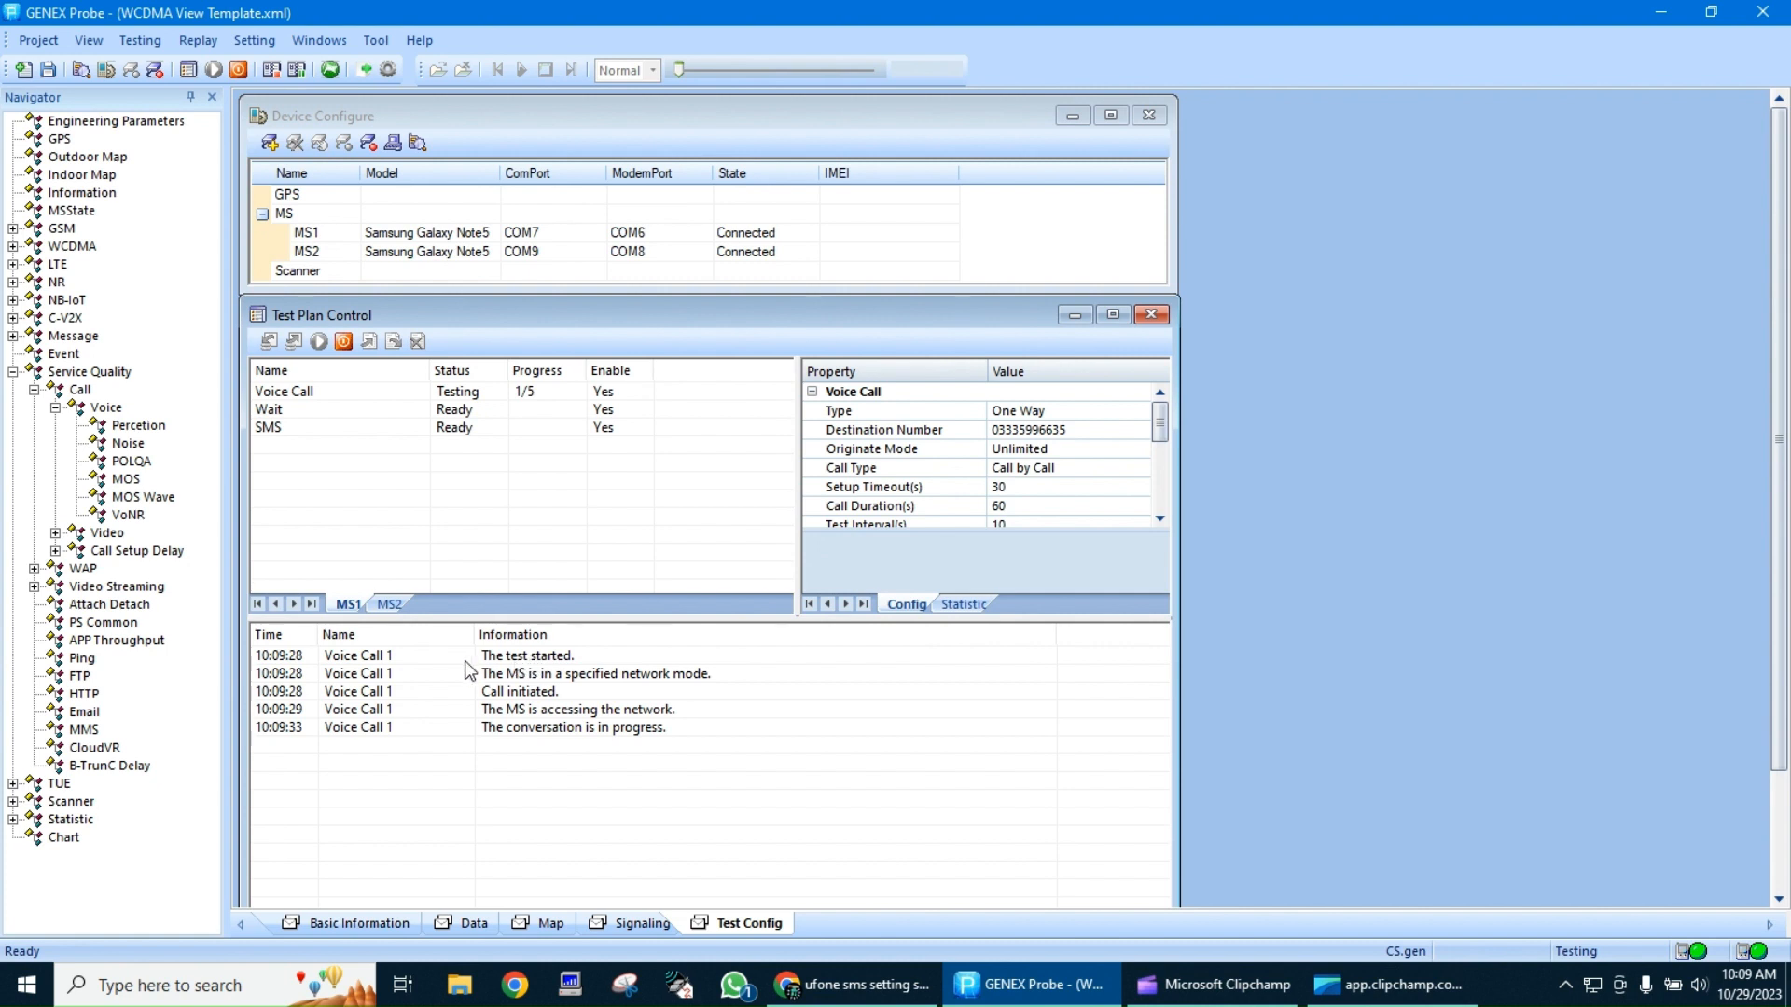
# Review the Voice Call log entries one by one and look at the MS2 and MS1 test plans
pyautogui.click(409, 660)
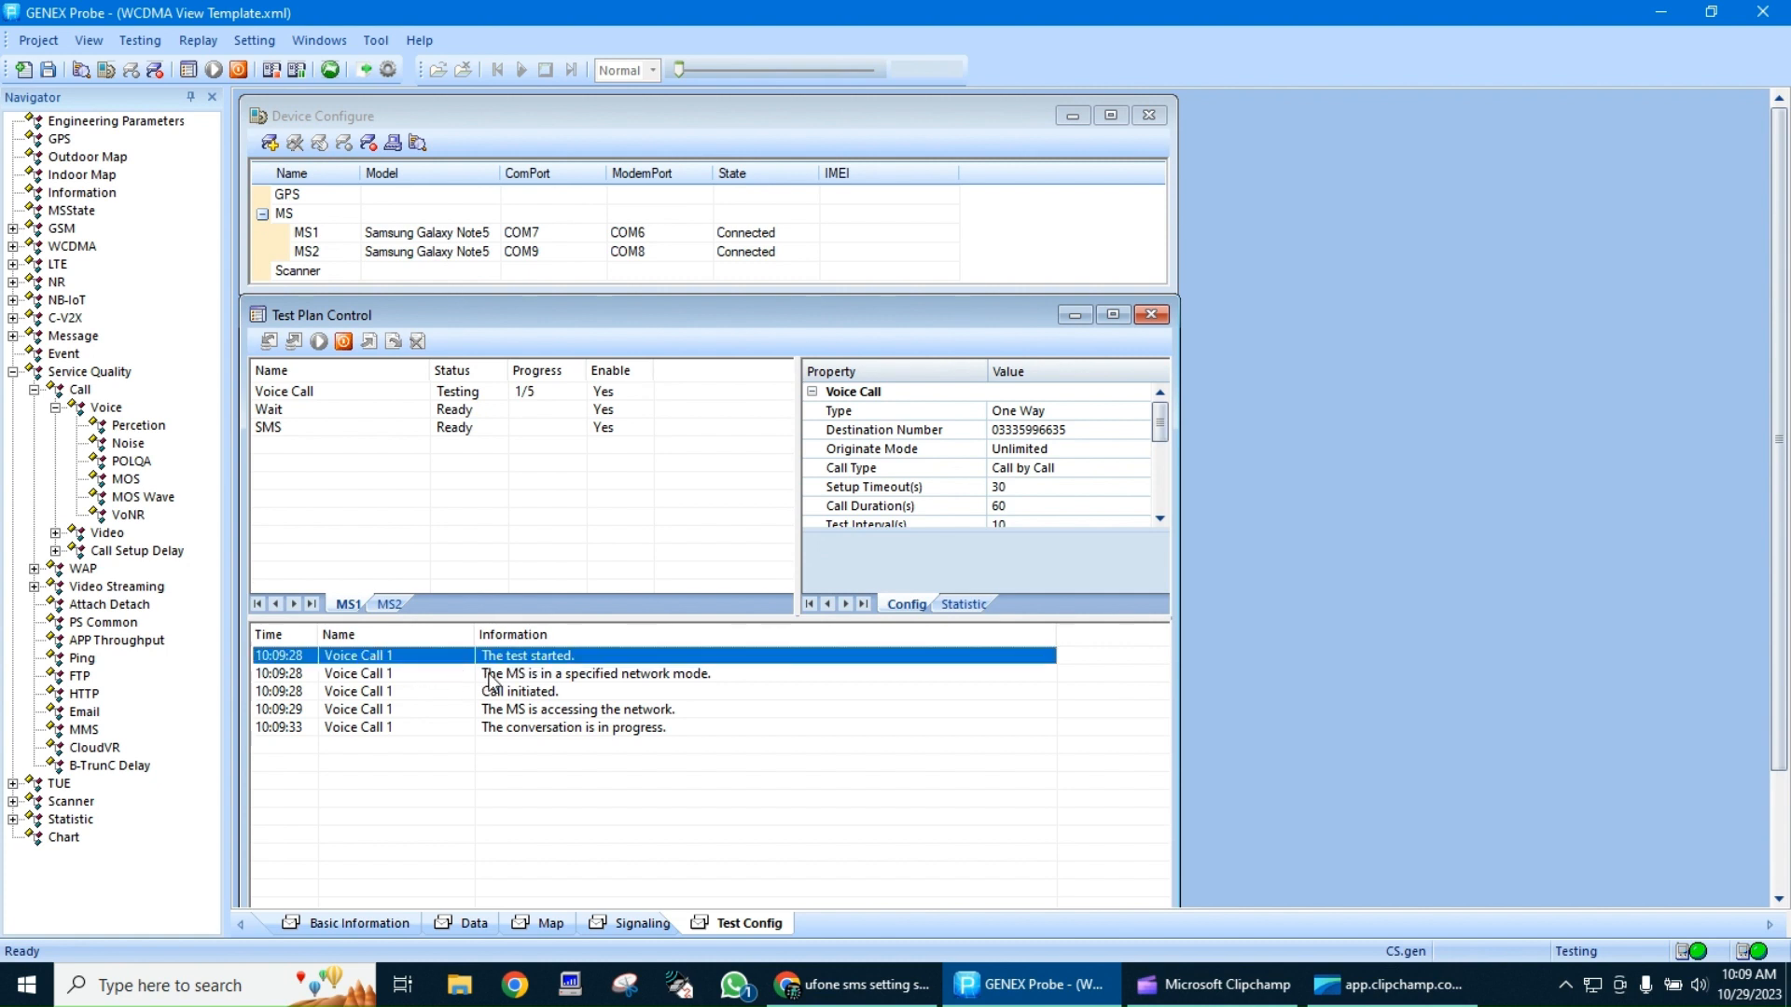
pyautogui.click(515, 679)
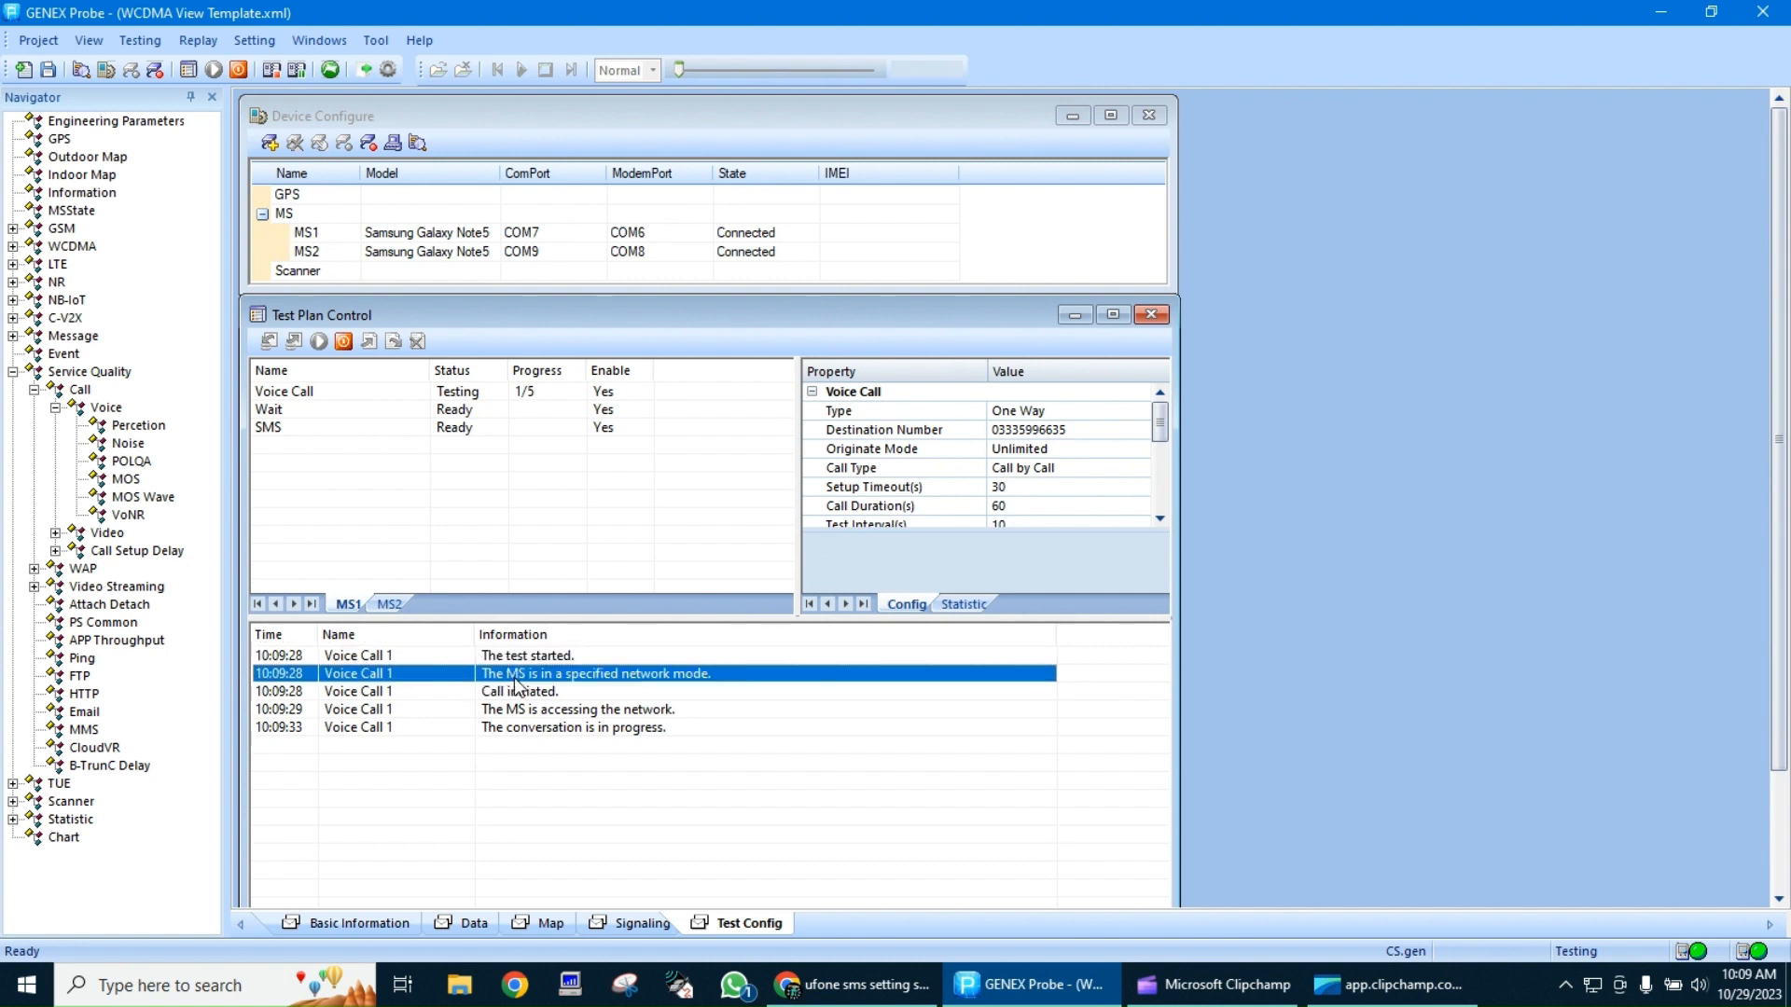
pyautogui.click(513, 696)
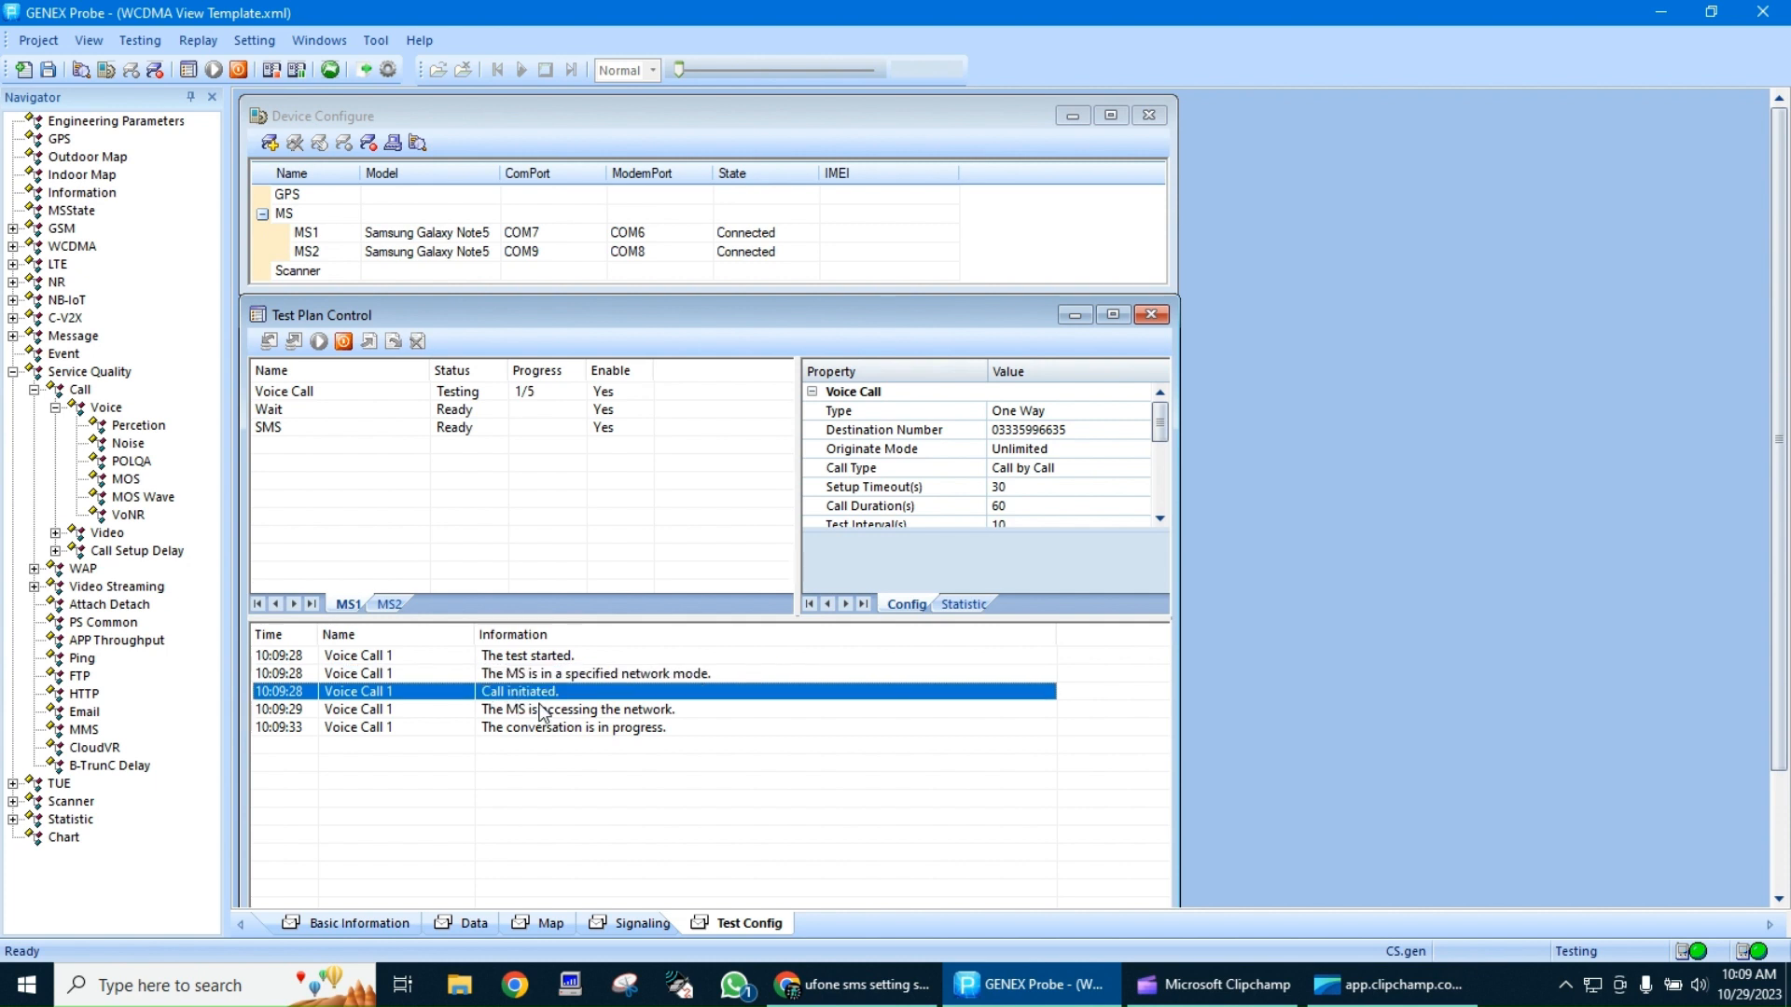
pyautogui.click(575, 714)
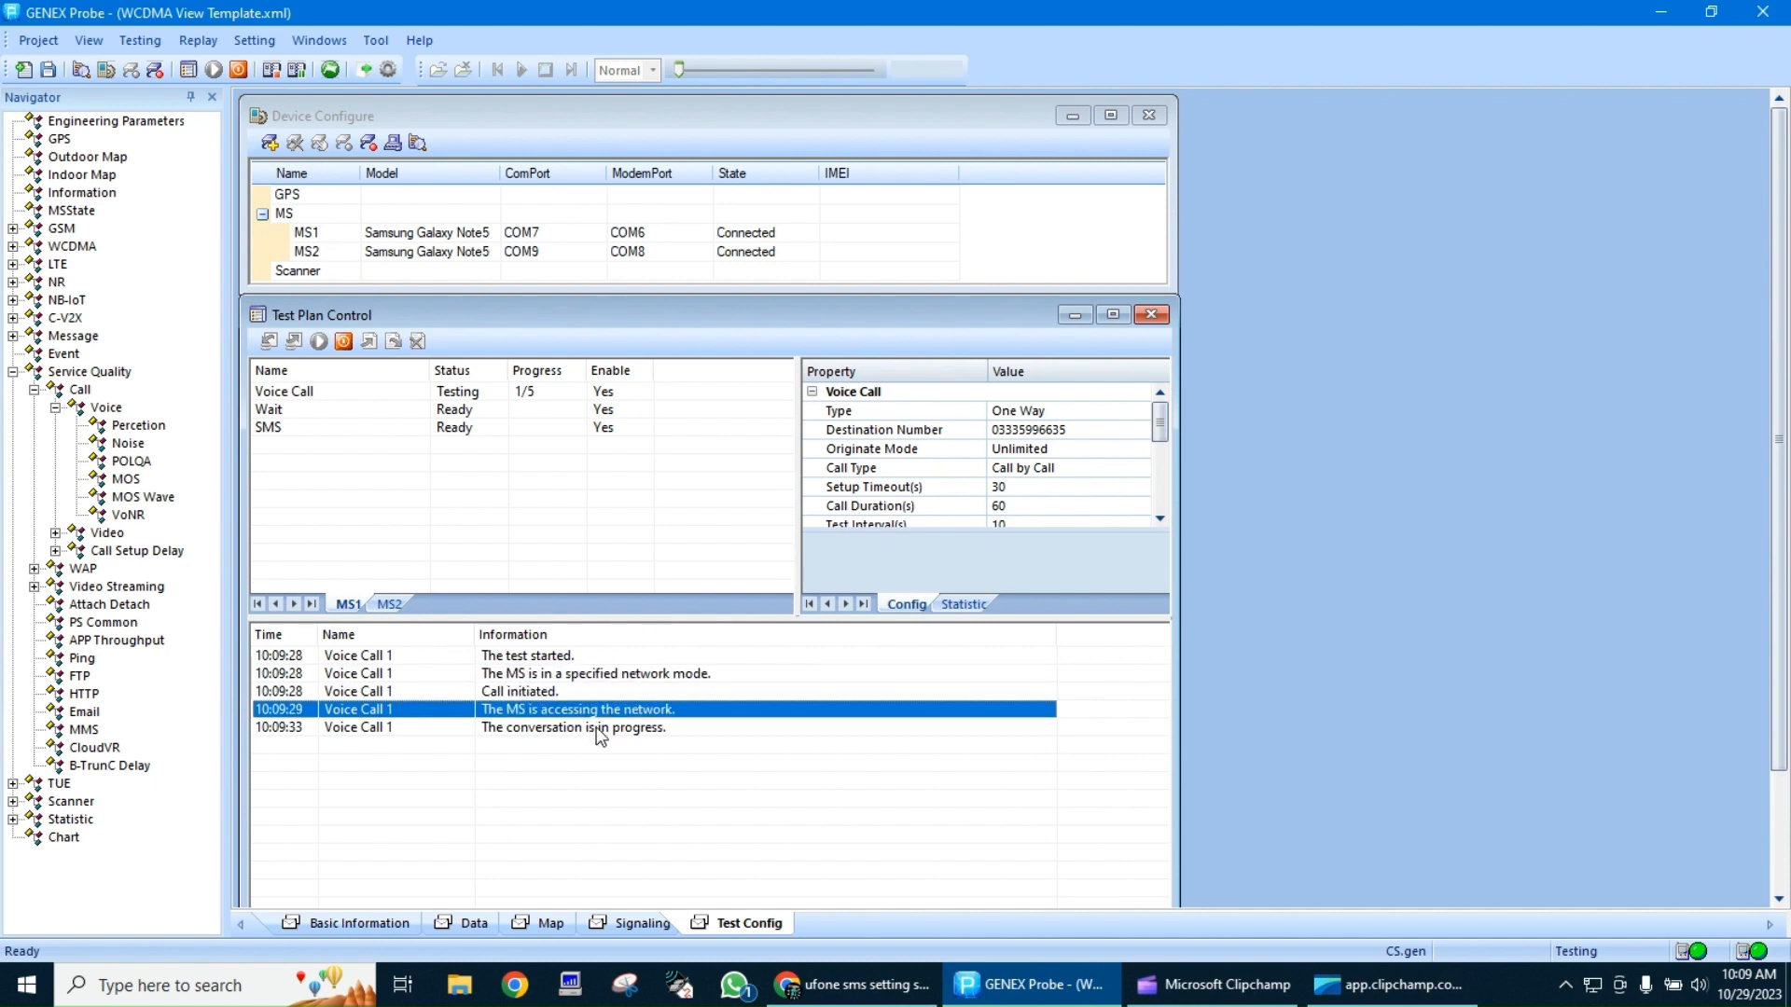
pyautogui.click(600, 735)
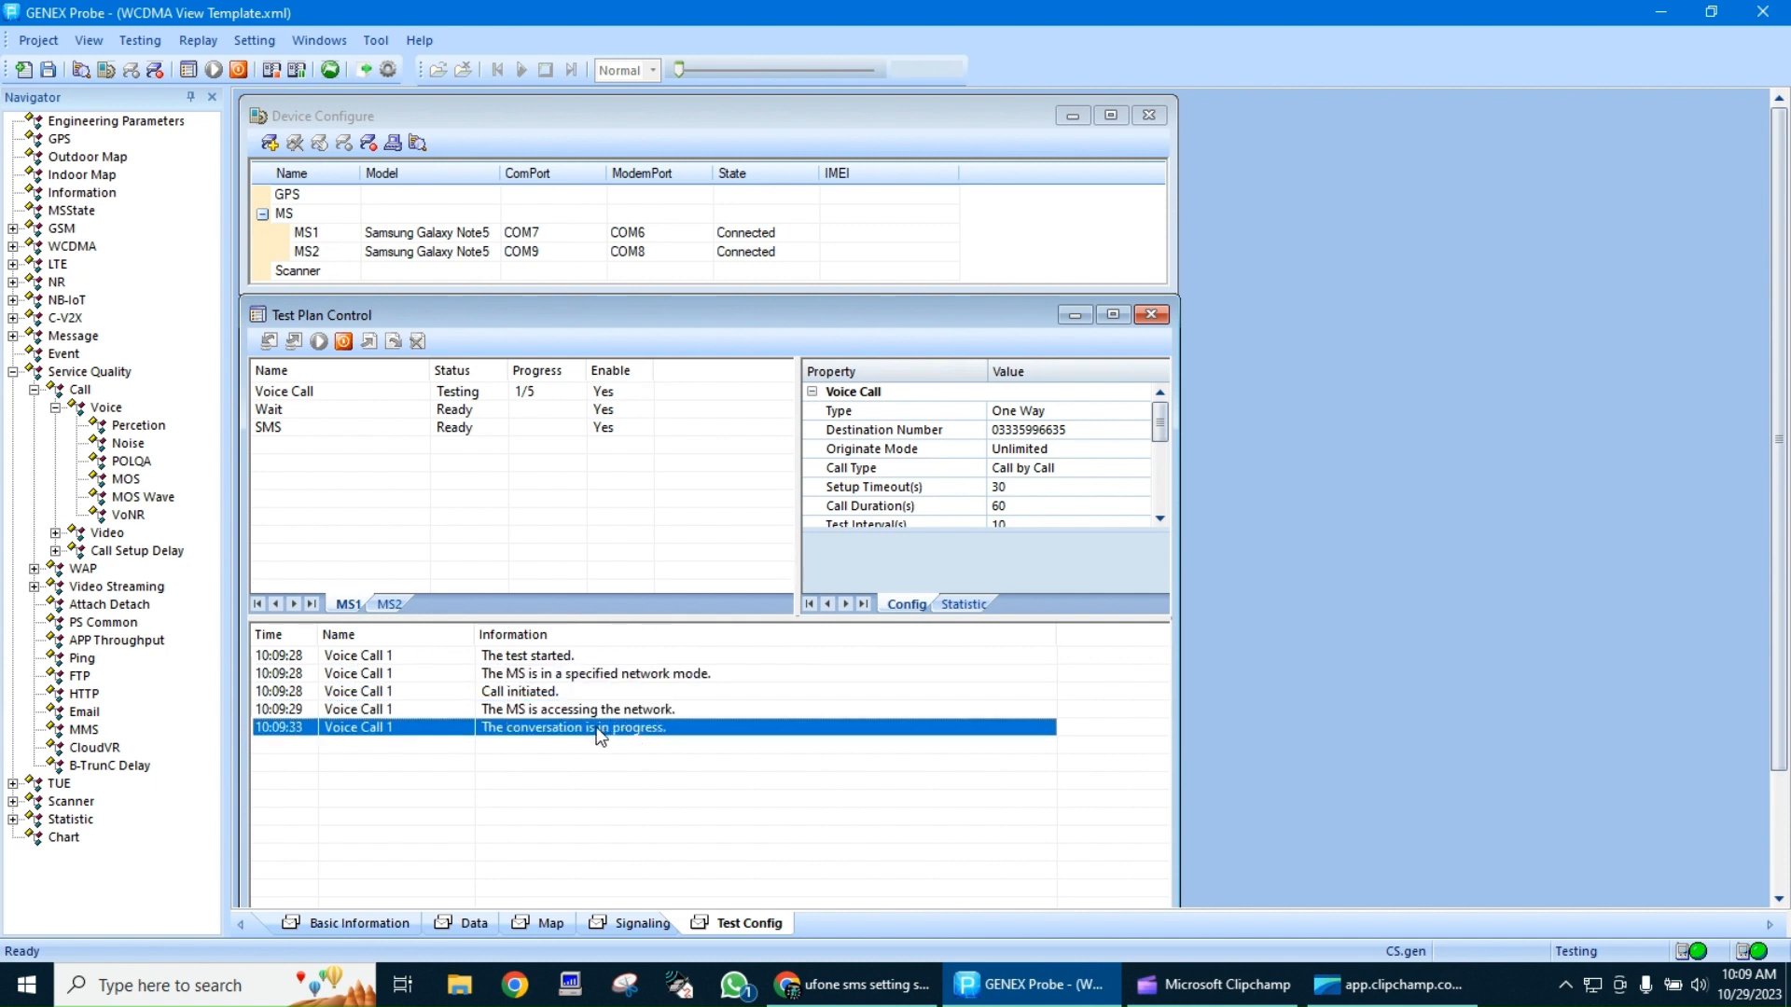
pyautogui.click(390, 606)
pyautogui.click(354, 607)
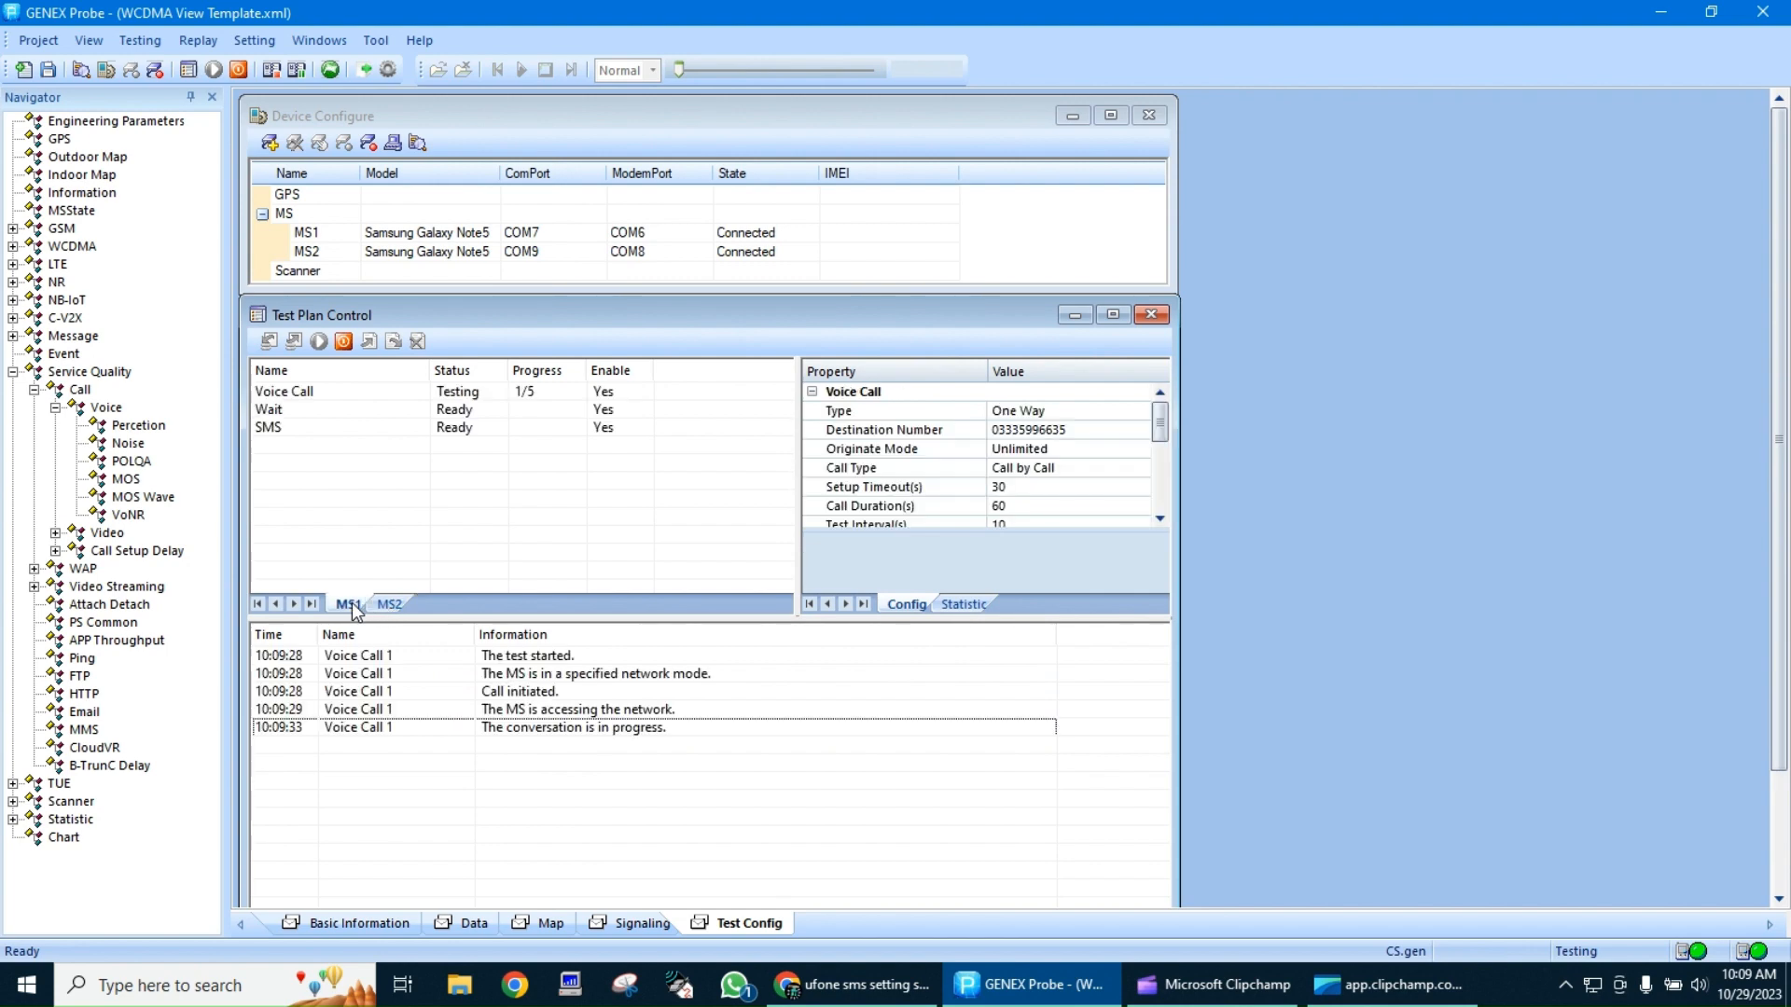
# On the Signaling page, fit the Event Statistic and KPI Statistic name columns to their contents and view the Layer 2 and Layer 3 messages
pyautogui.click(626, 926)
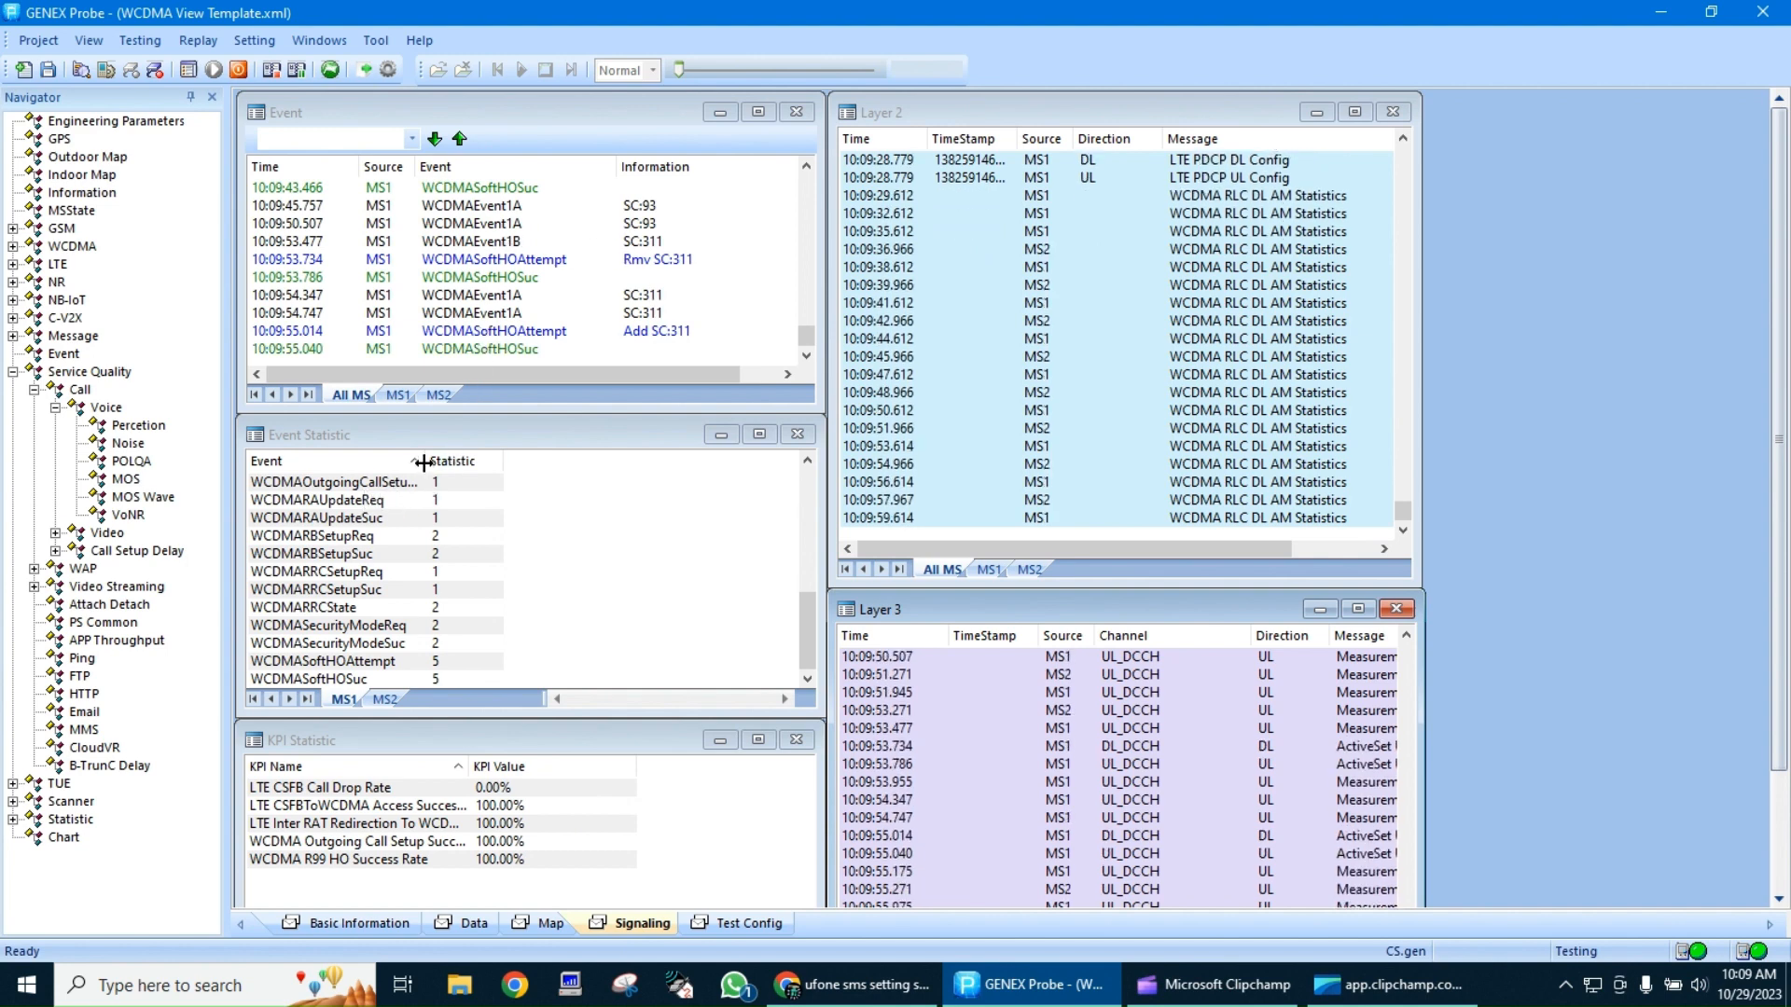
pyautogui.doubleClick(423, 462)
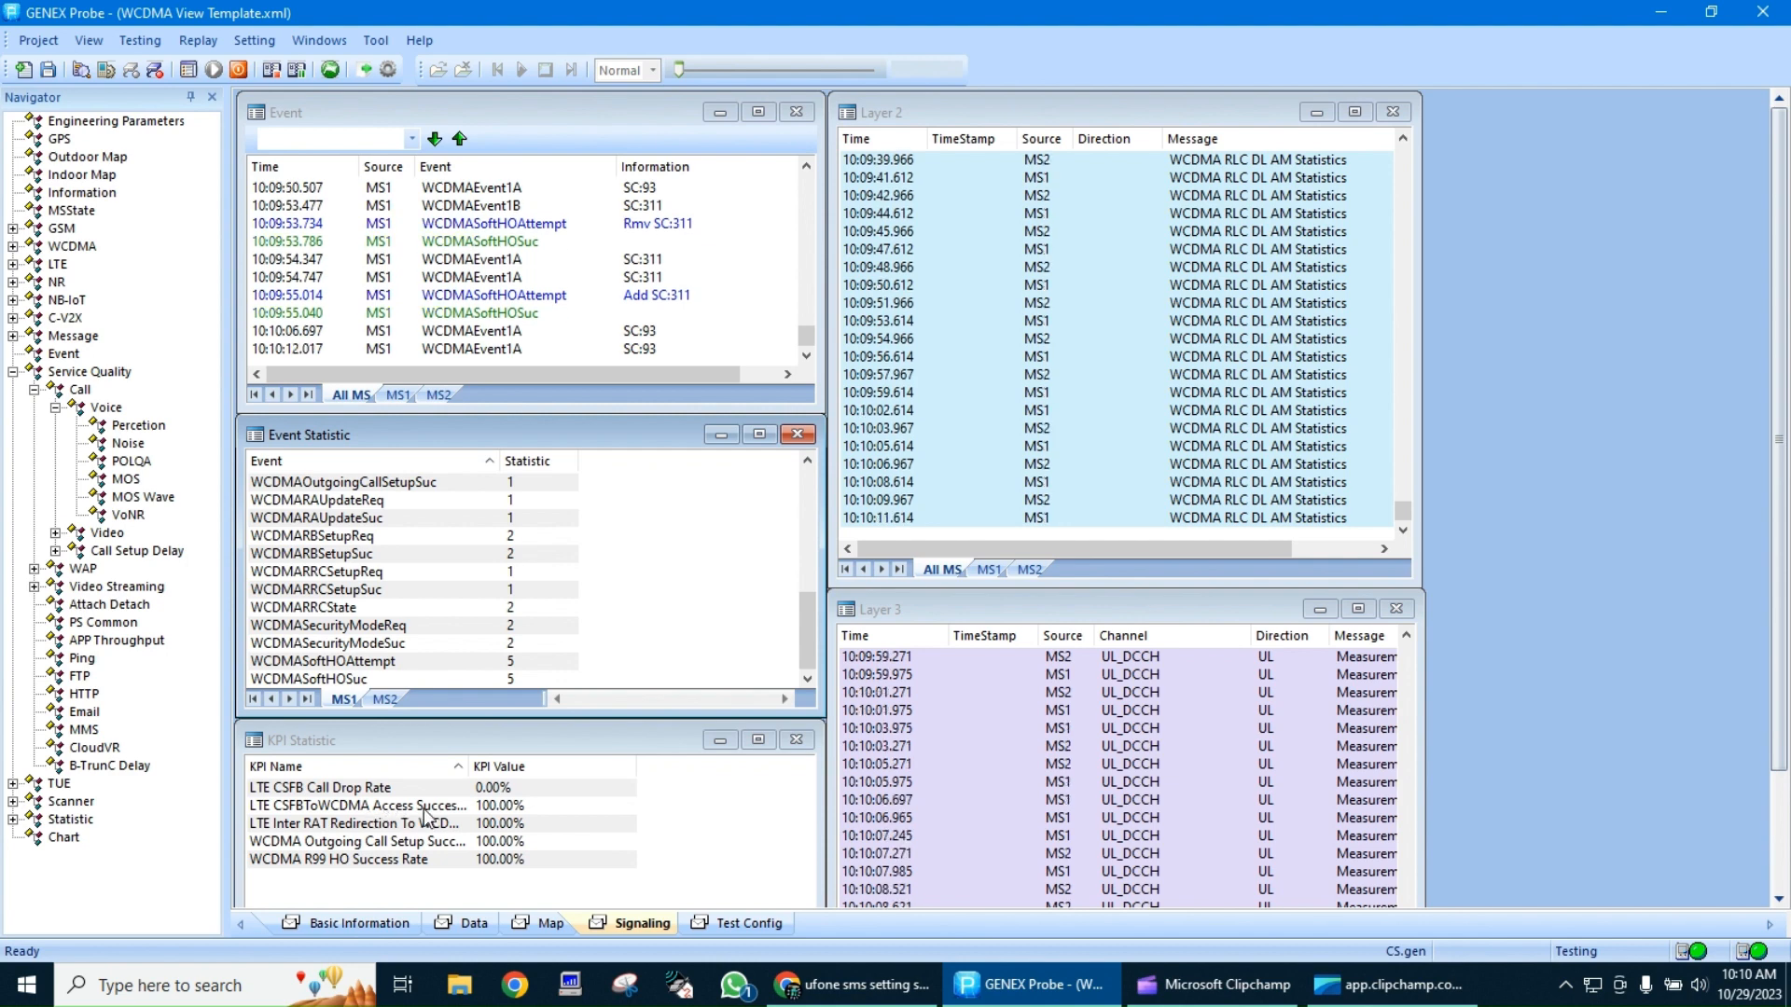
pyautogui.doubleClick(469, 765)
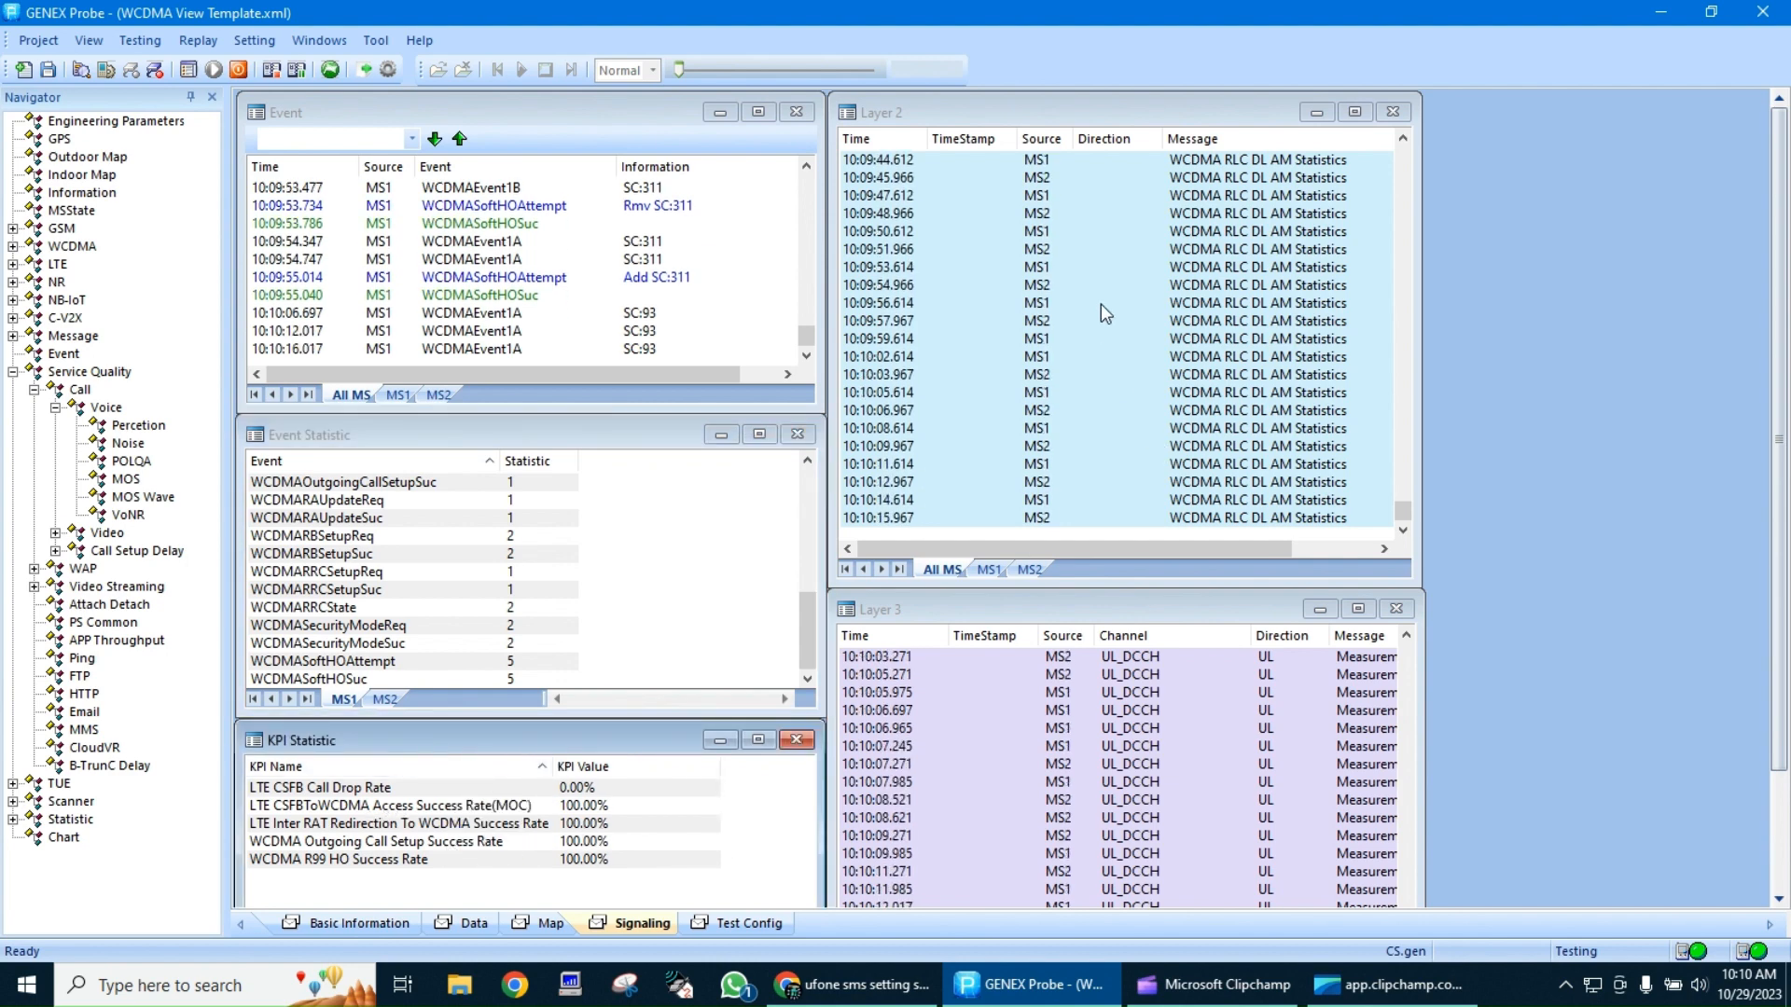
pyautogui.click(1072, 391)
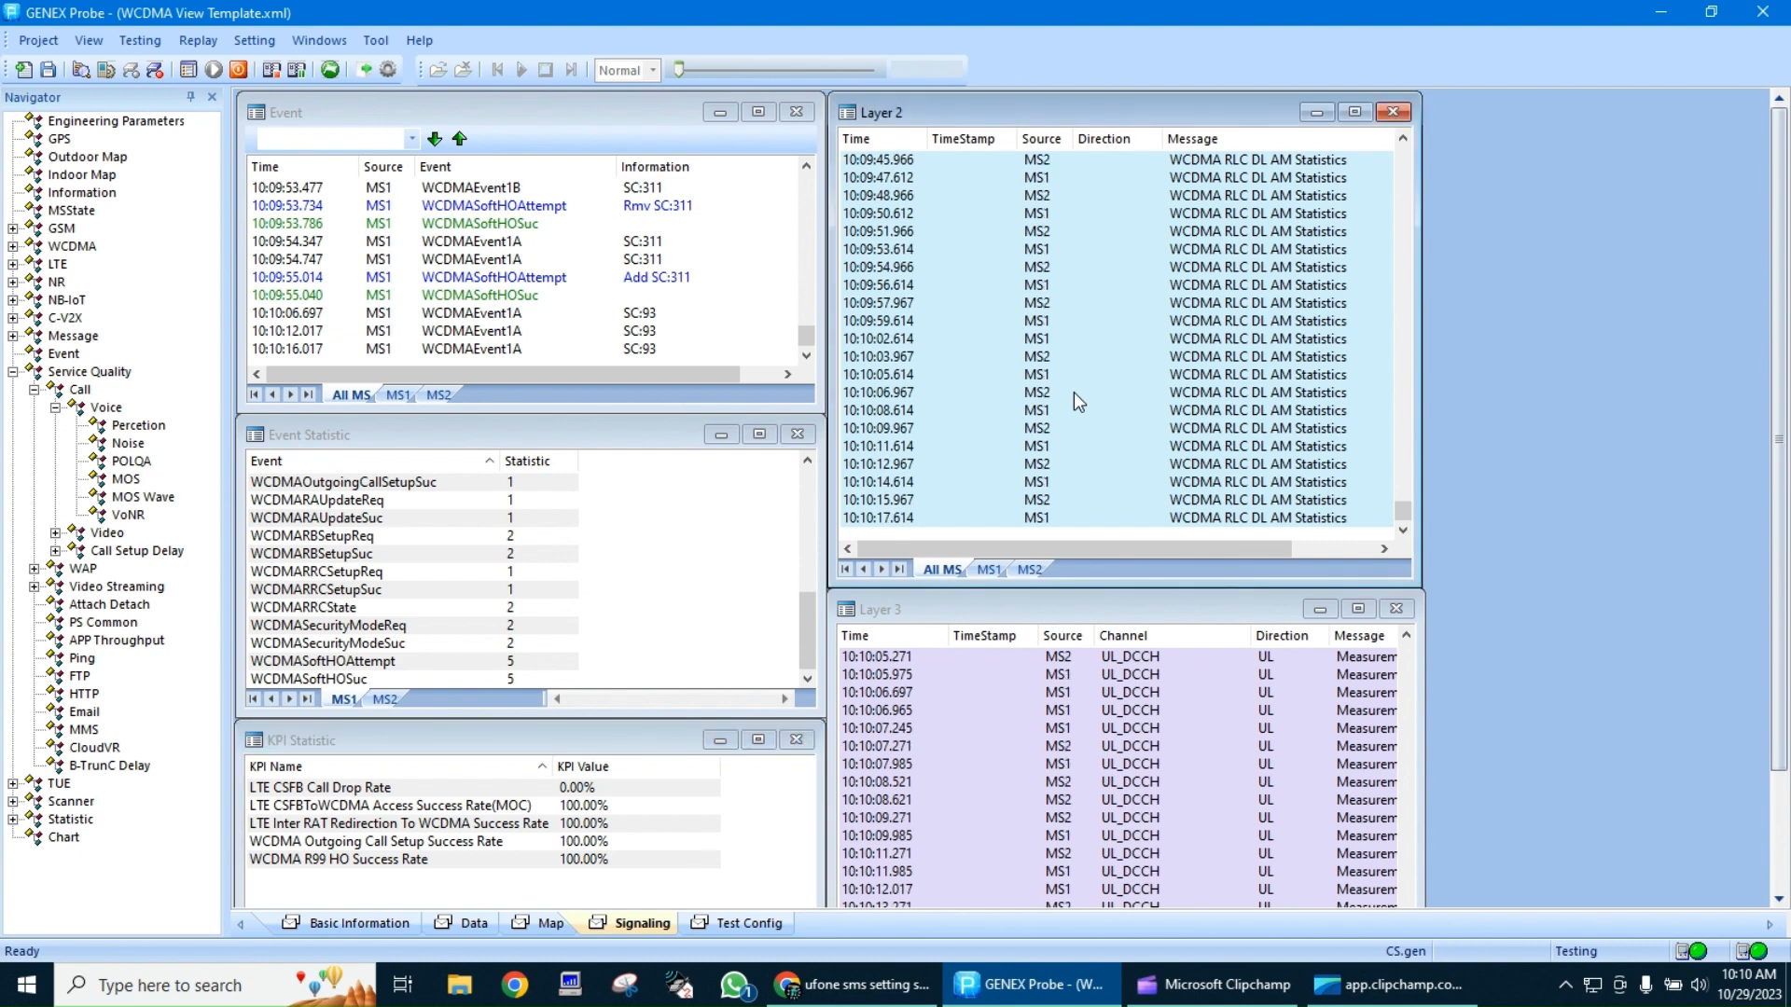
pyautogui.click(1069, 710)
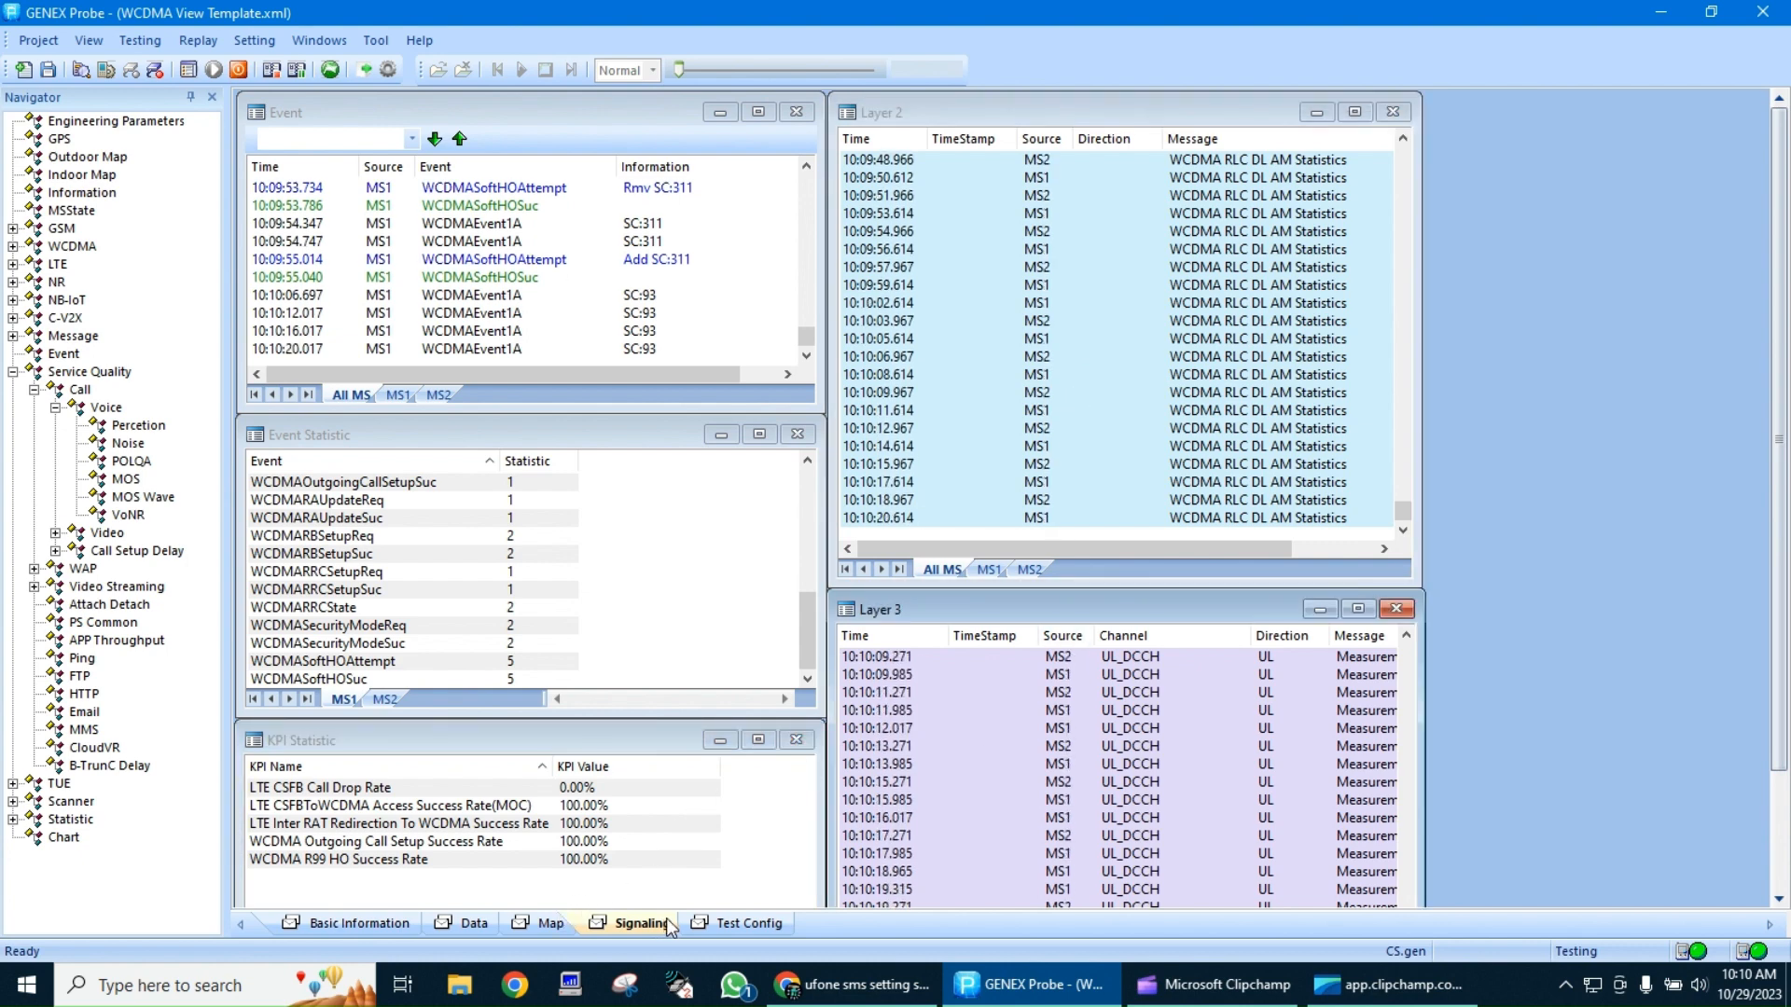
# Add a new page and open the Percetion, Noise, POLQA, MOS and VoNR voice quality windows on it
pyautogui.rightClick(815, 916)
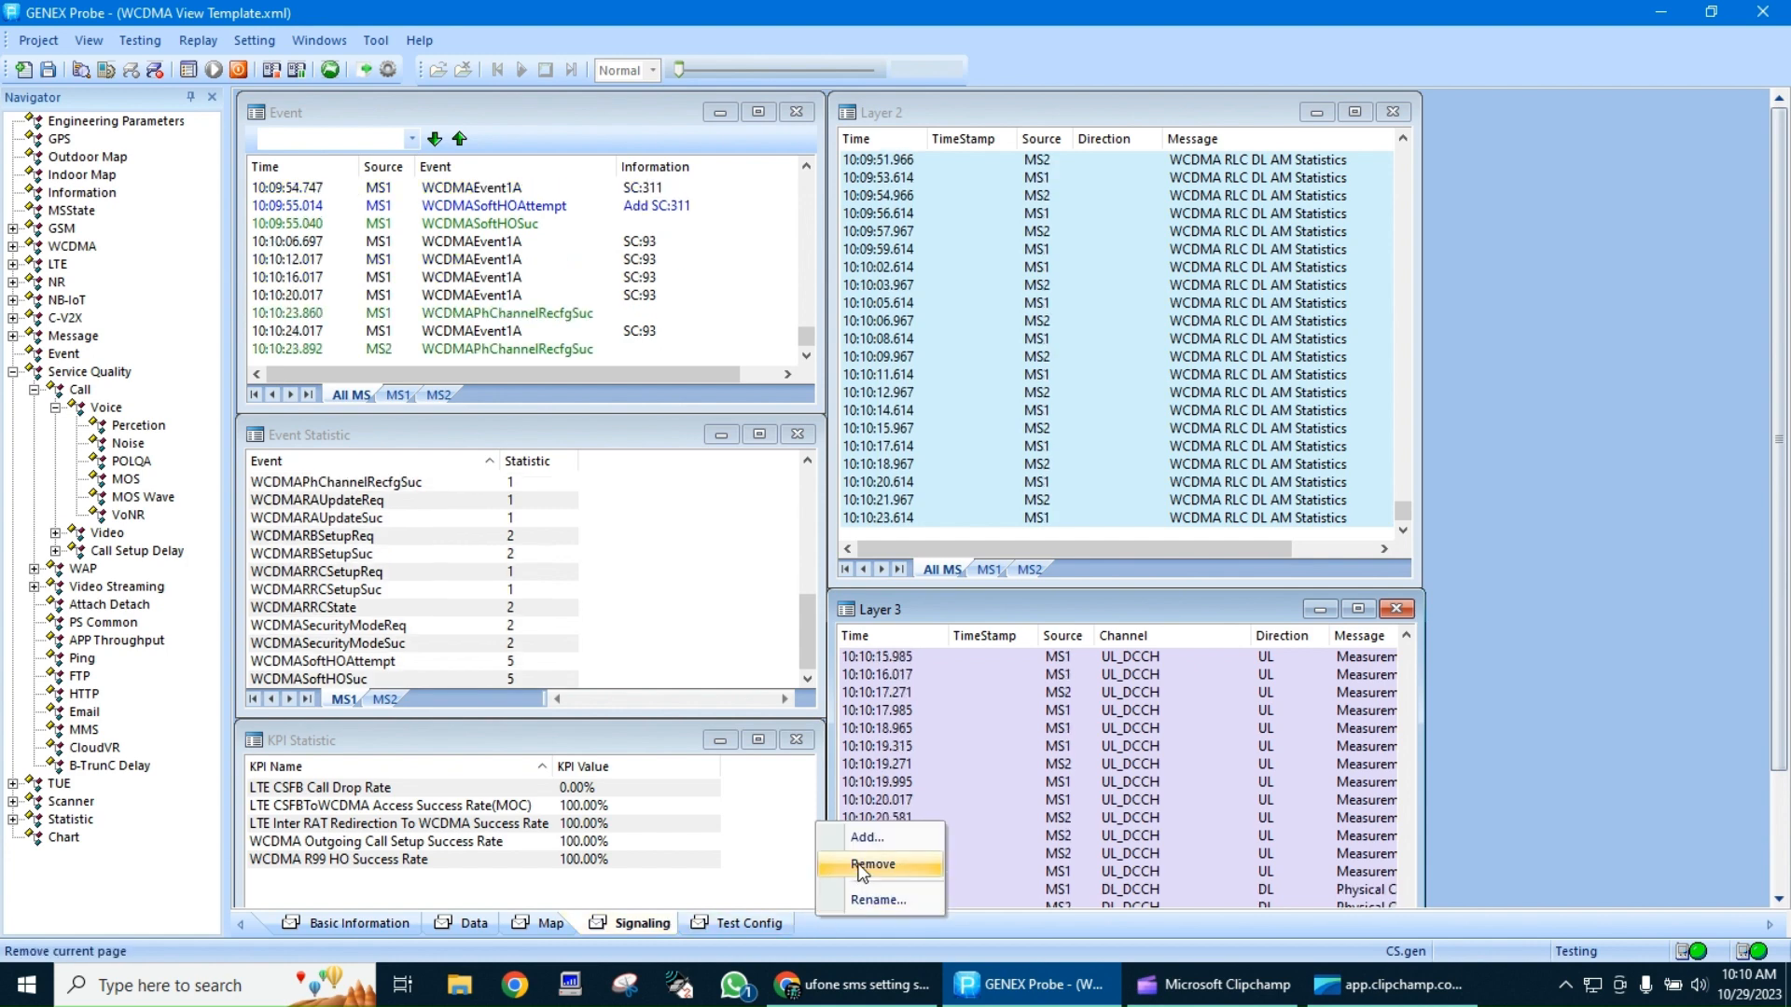
pyautogui.click(878, 839)
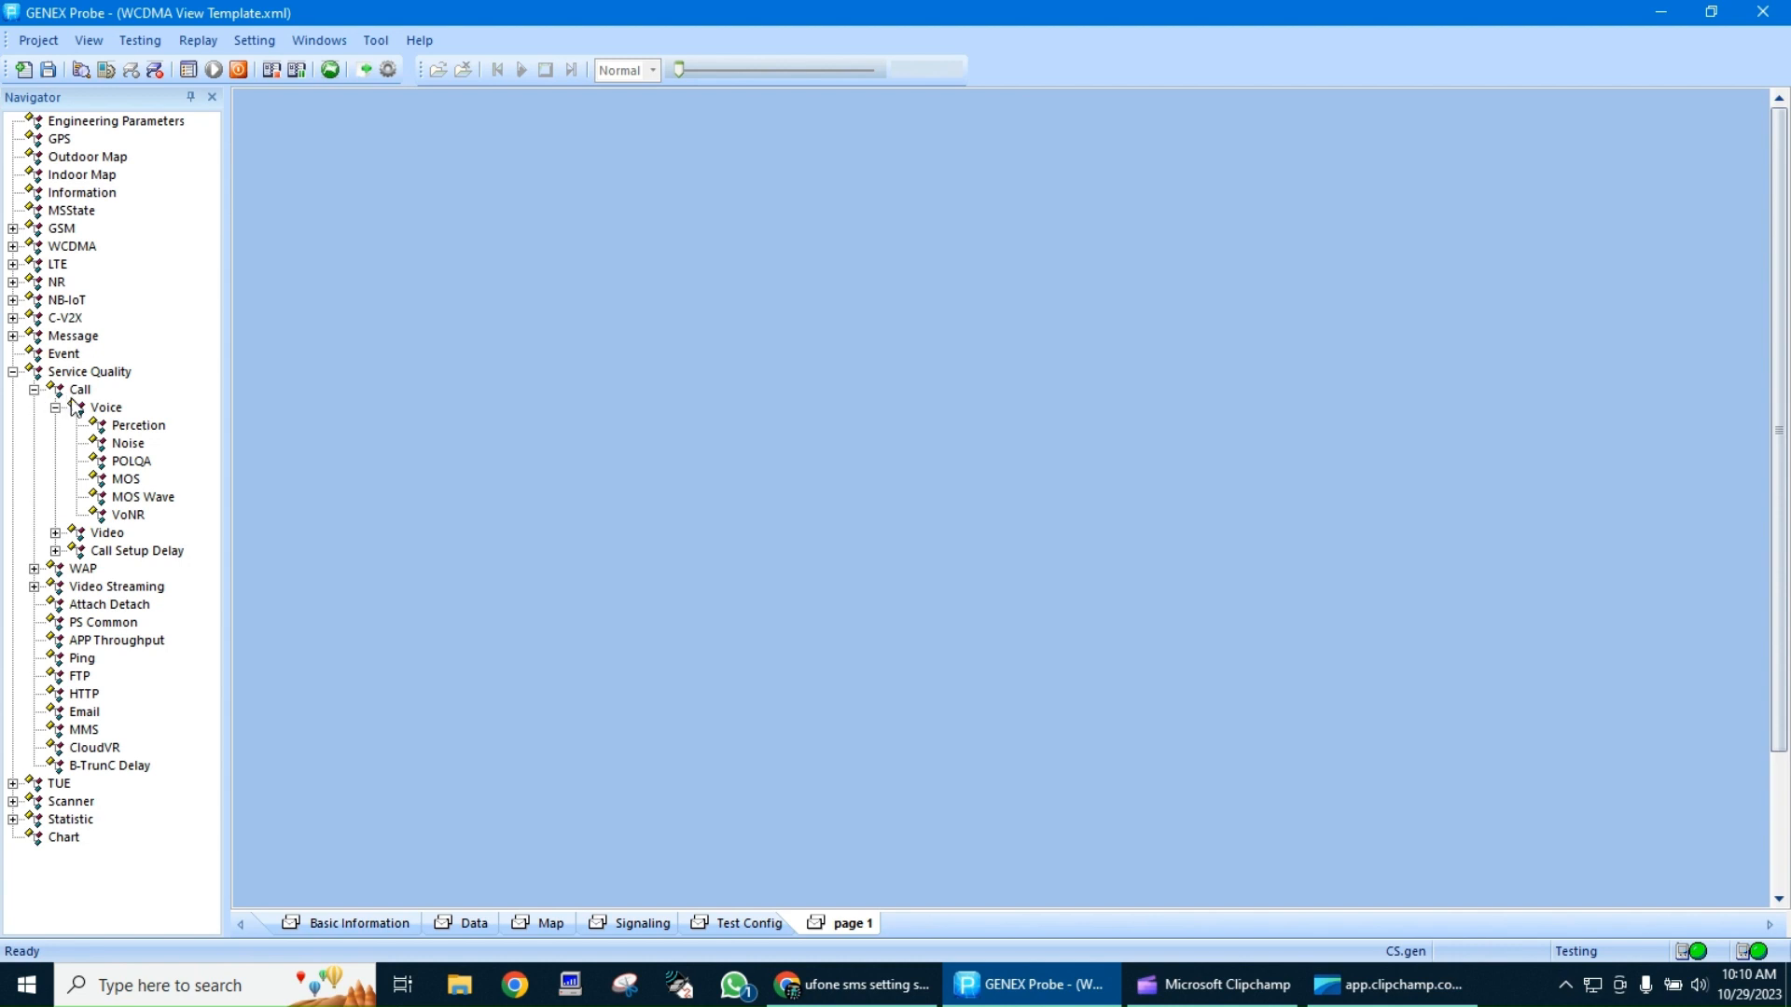
pyautogui.doubleClick(133, 426)
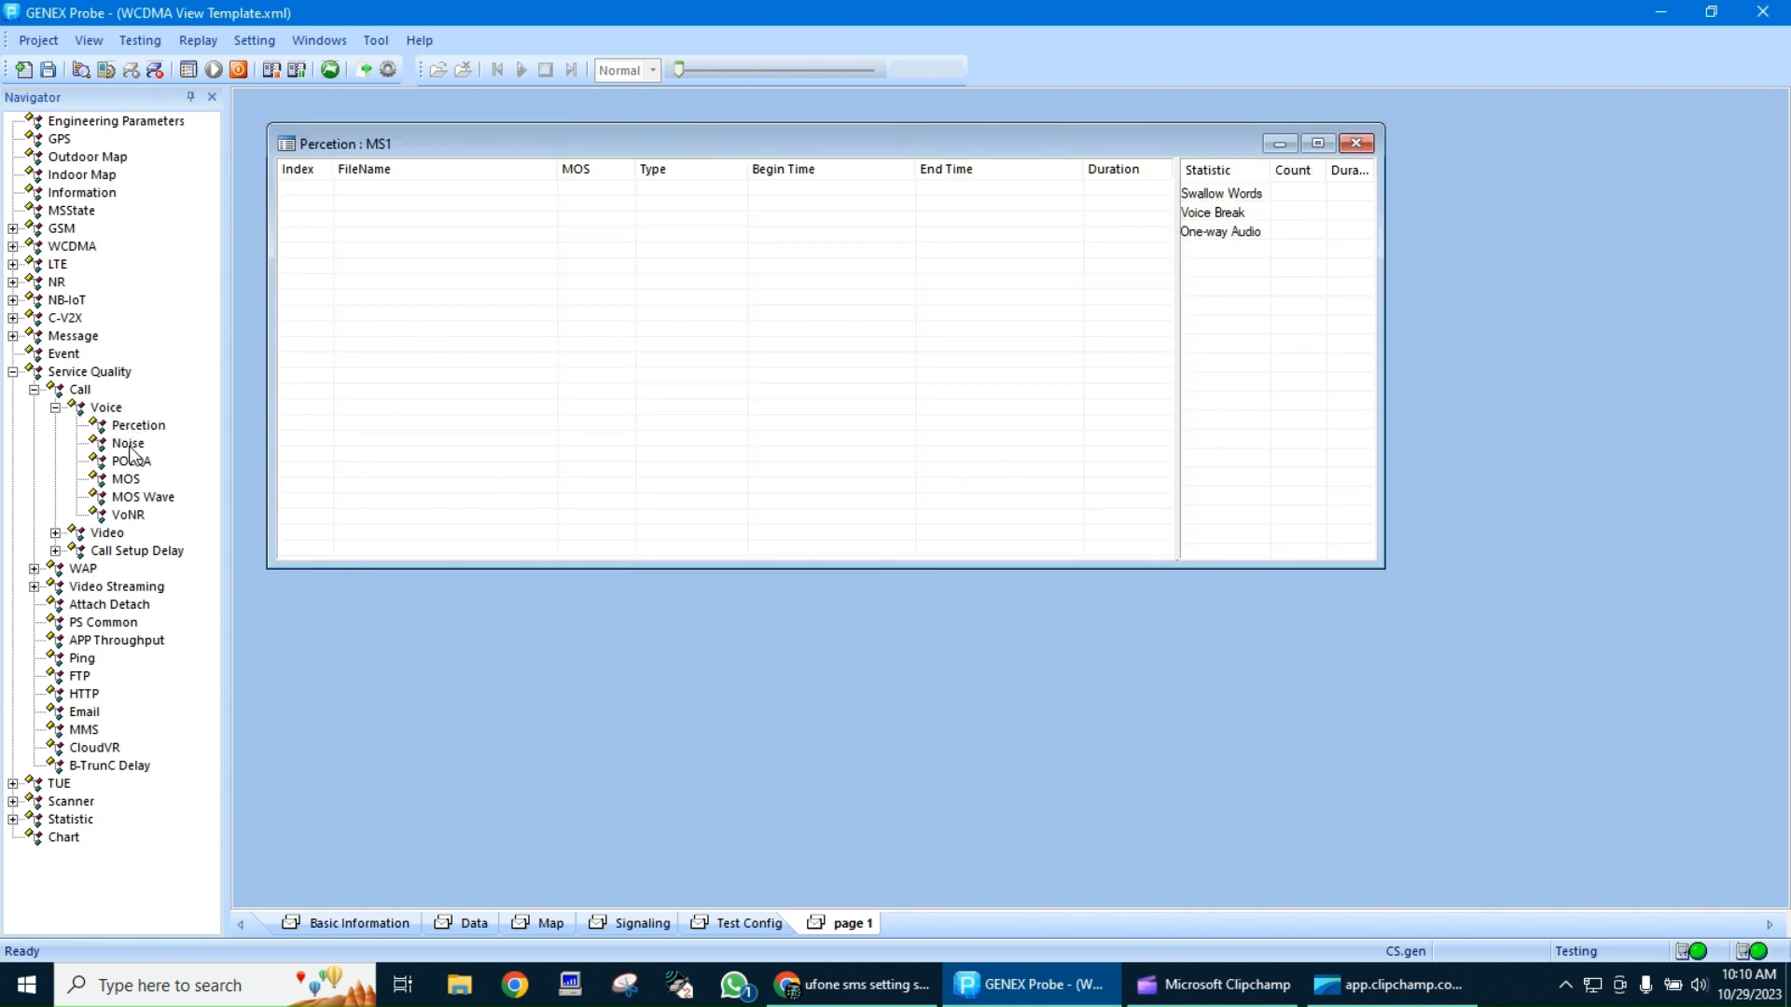
pyautogui.doubleClick(129, 445)
pyautogui.doubleClick(133, 462)
pyautogui.click(139, 480)
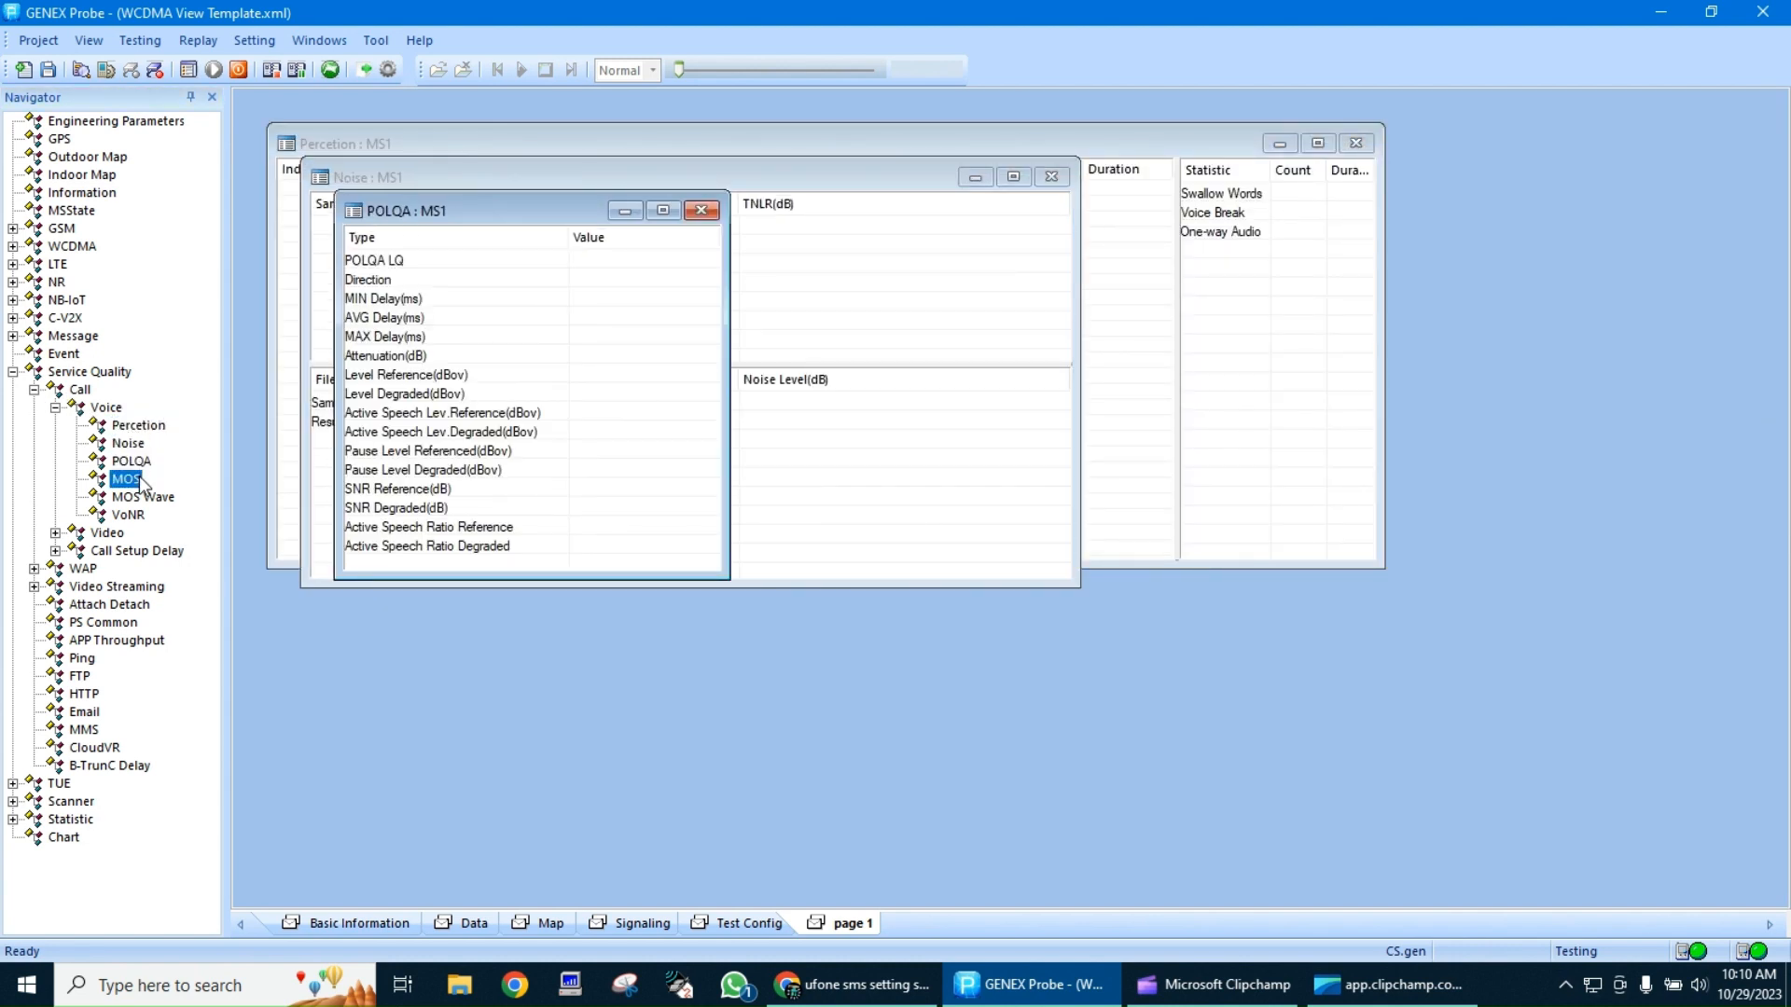
pyautogui.doubleClick(139, 480)
pyautogui.click(140, 497)
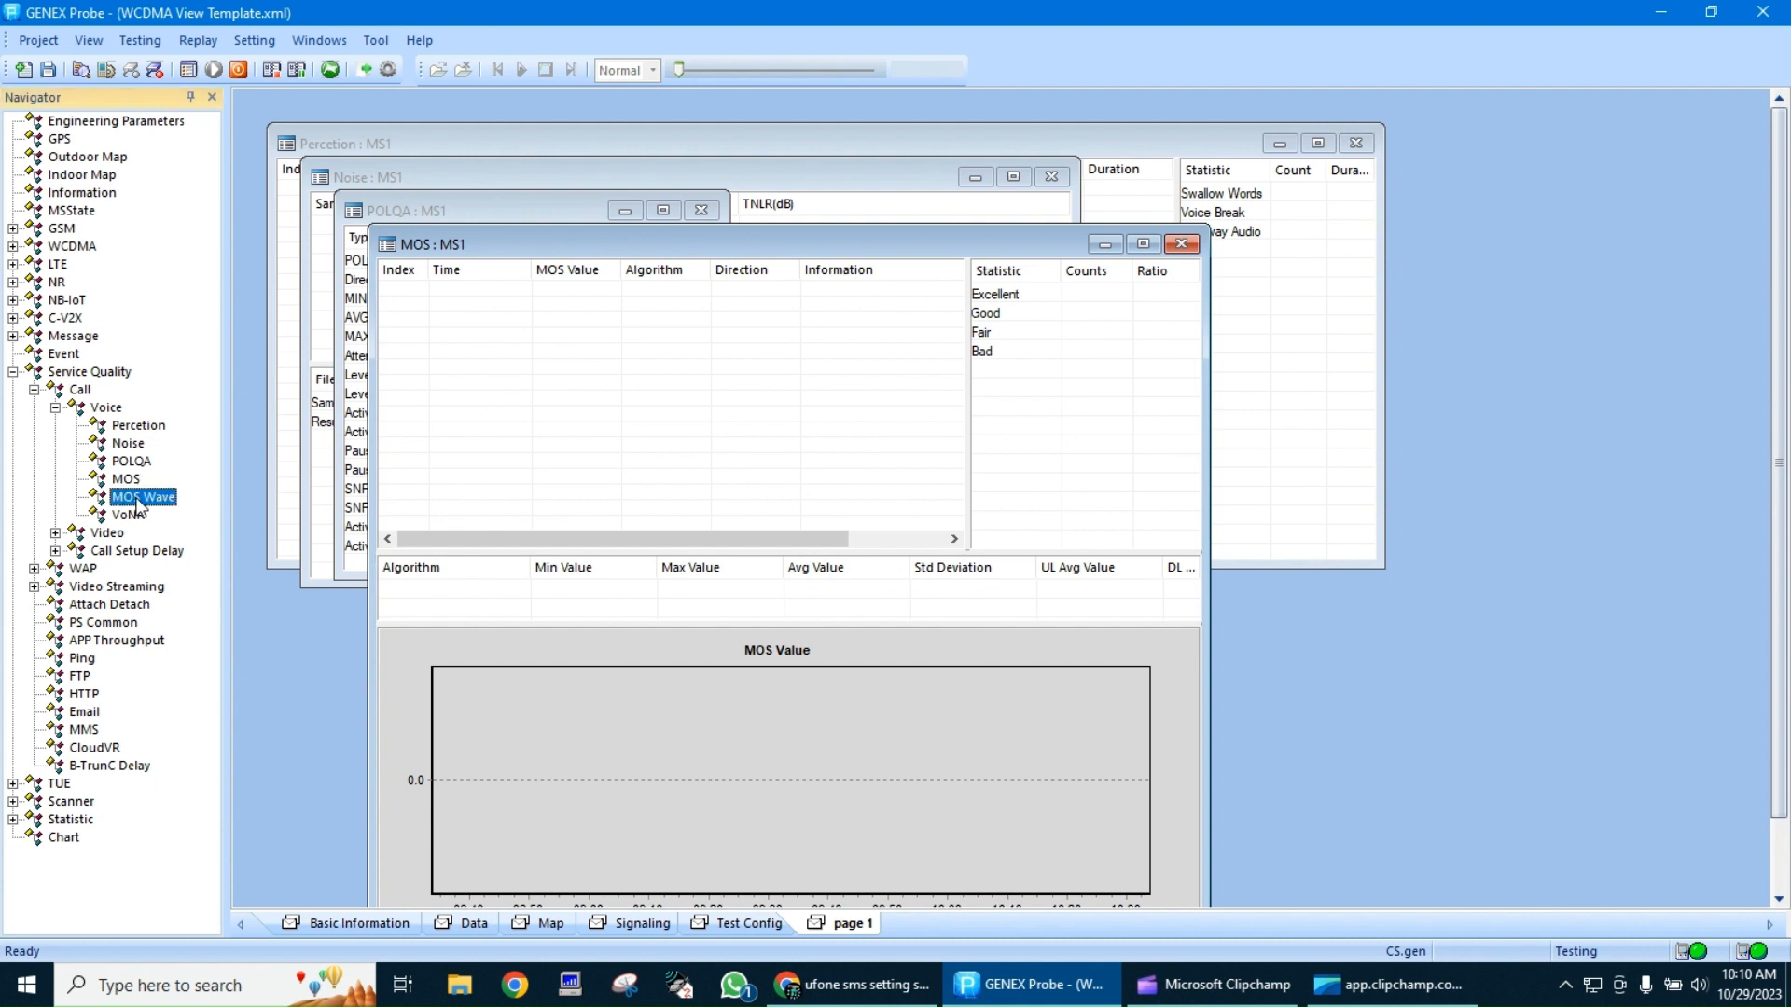
pyautogui.doubleClick(137, 518)
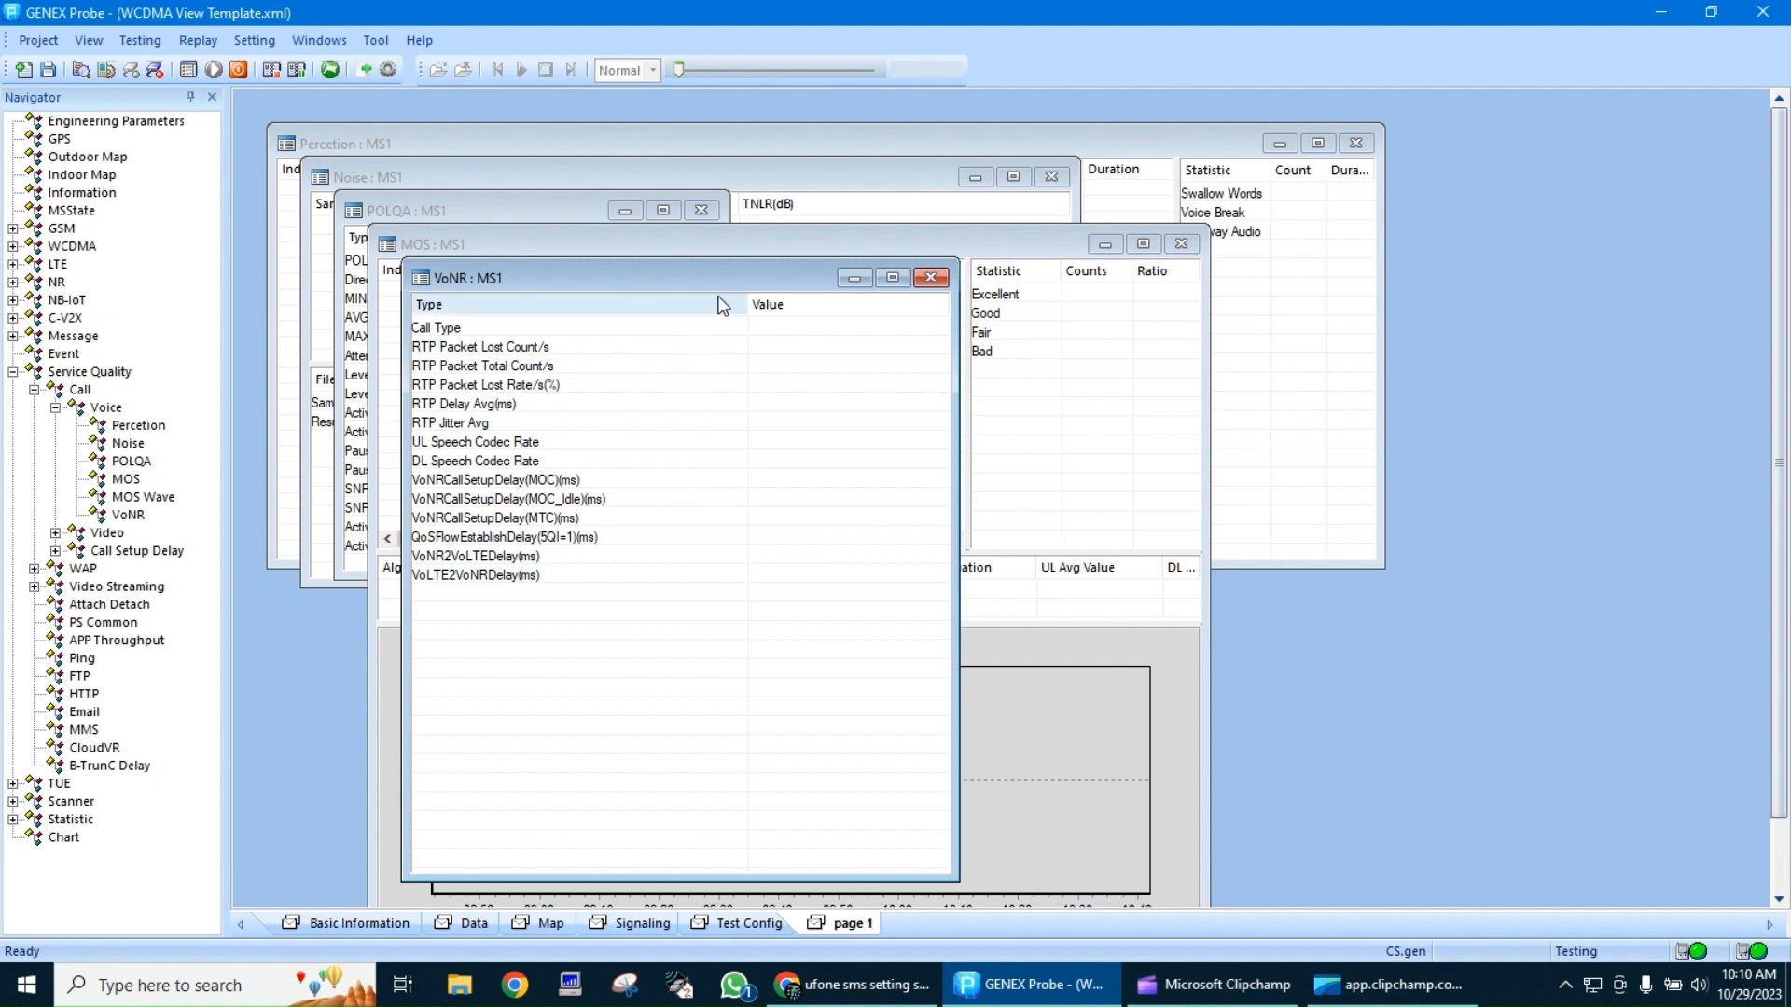
# Close the VoNR window and spread the MOS, Noise and POLQA windows apart on page 1
pyautogui.moveTo(713, 280); pyautogui.dragTo(1527, 262)
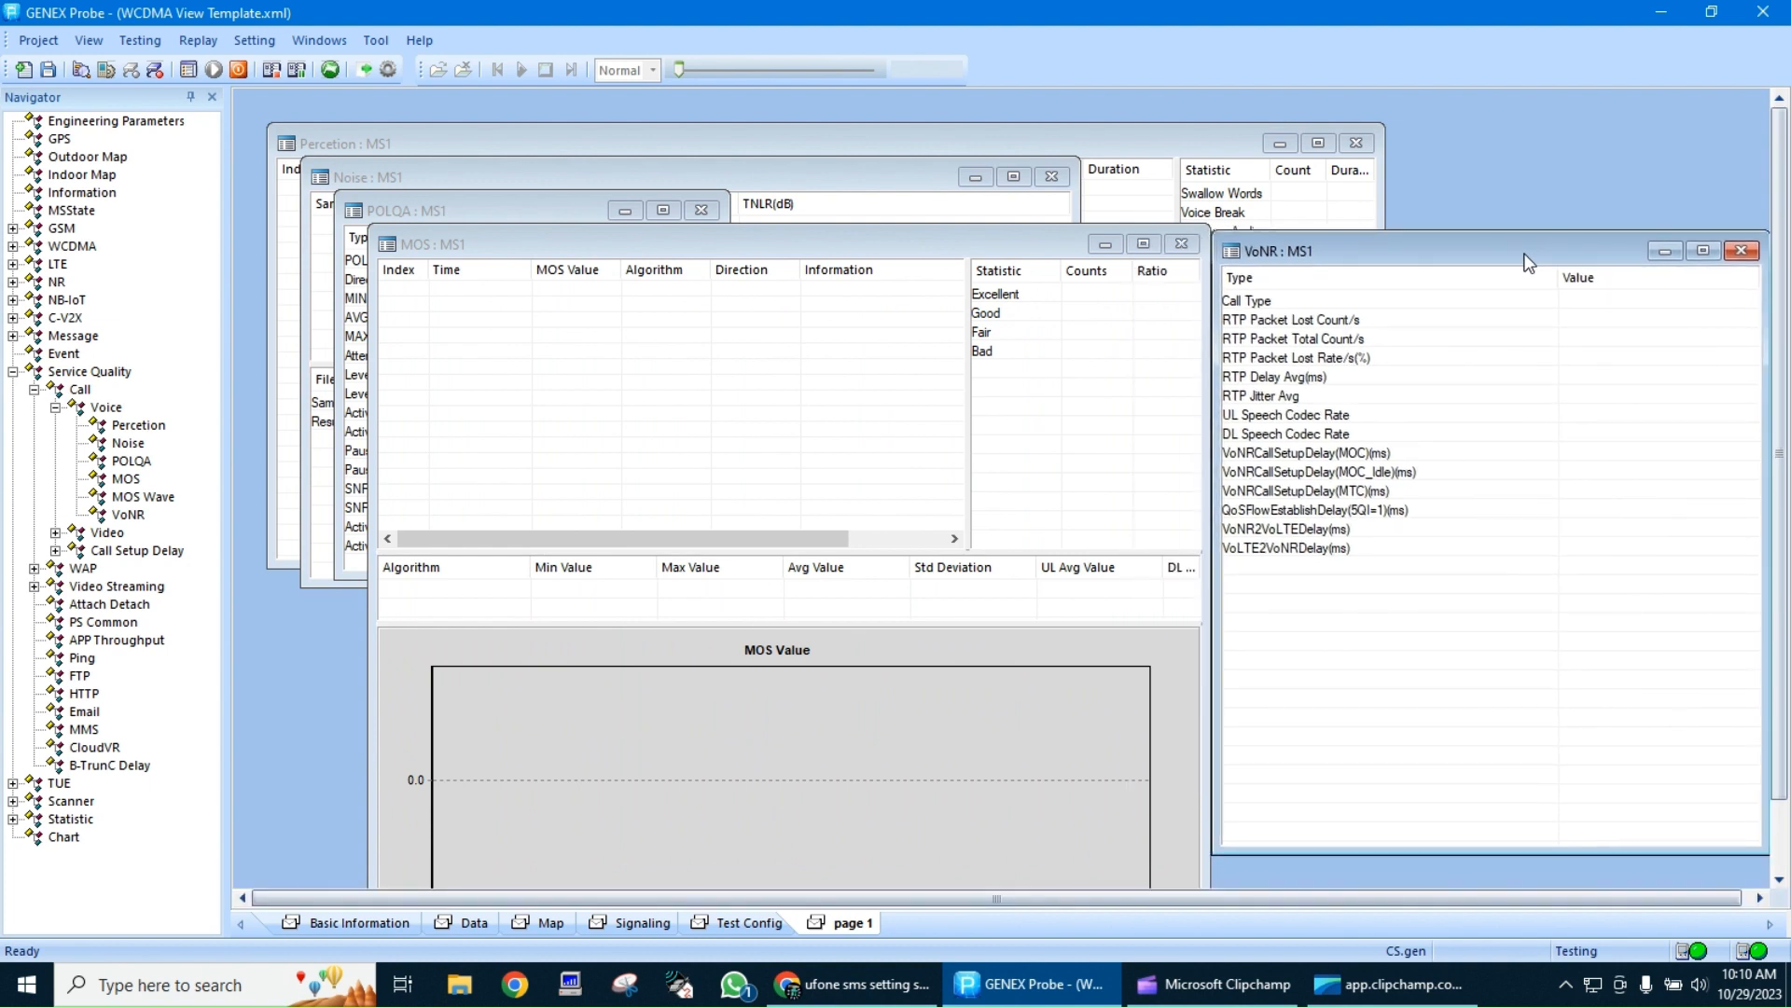
pyautogui.click(1740, 250)
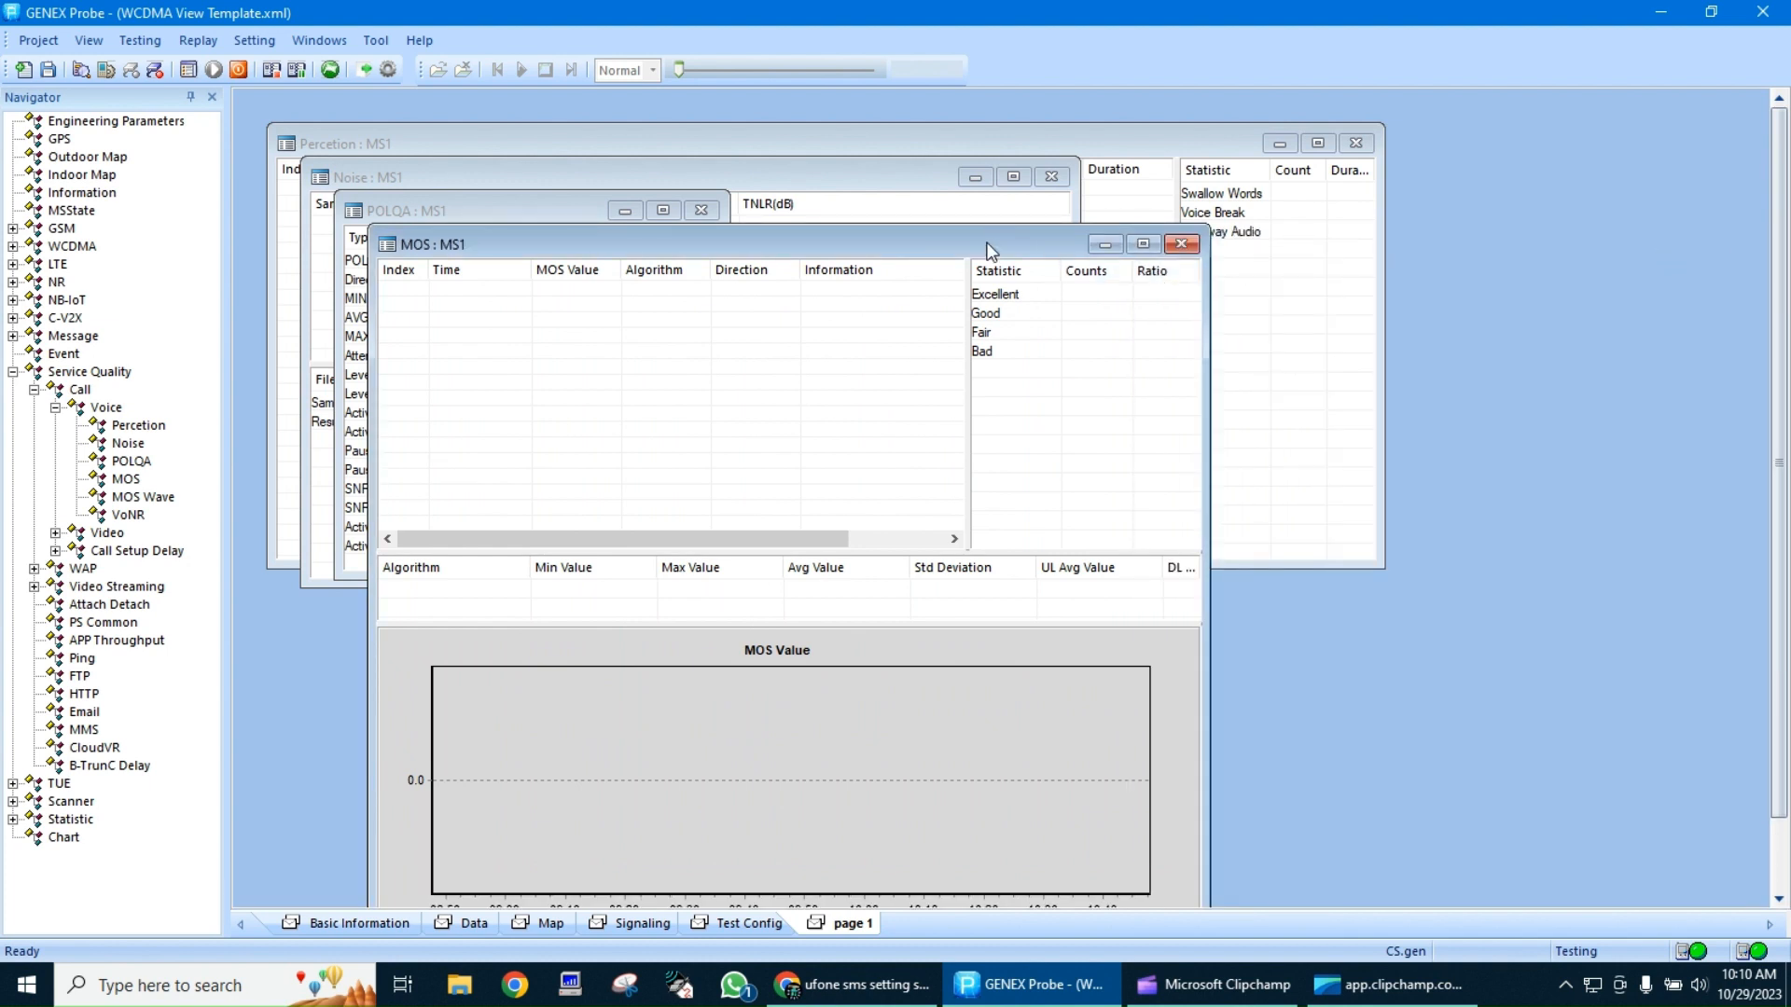
pyautogui.moveTo(985, 243); pyautogui.dragTo(1548, 181)
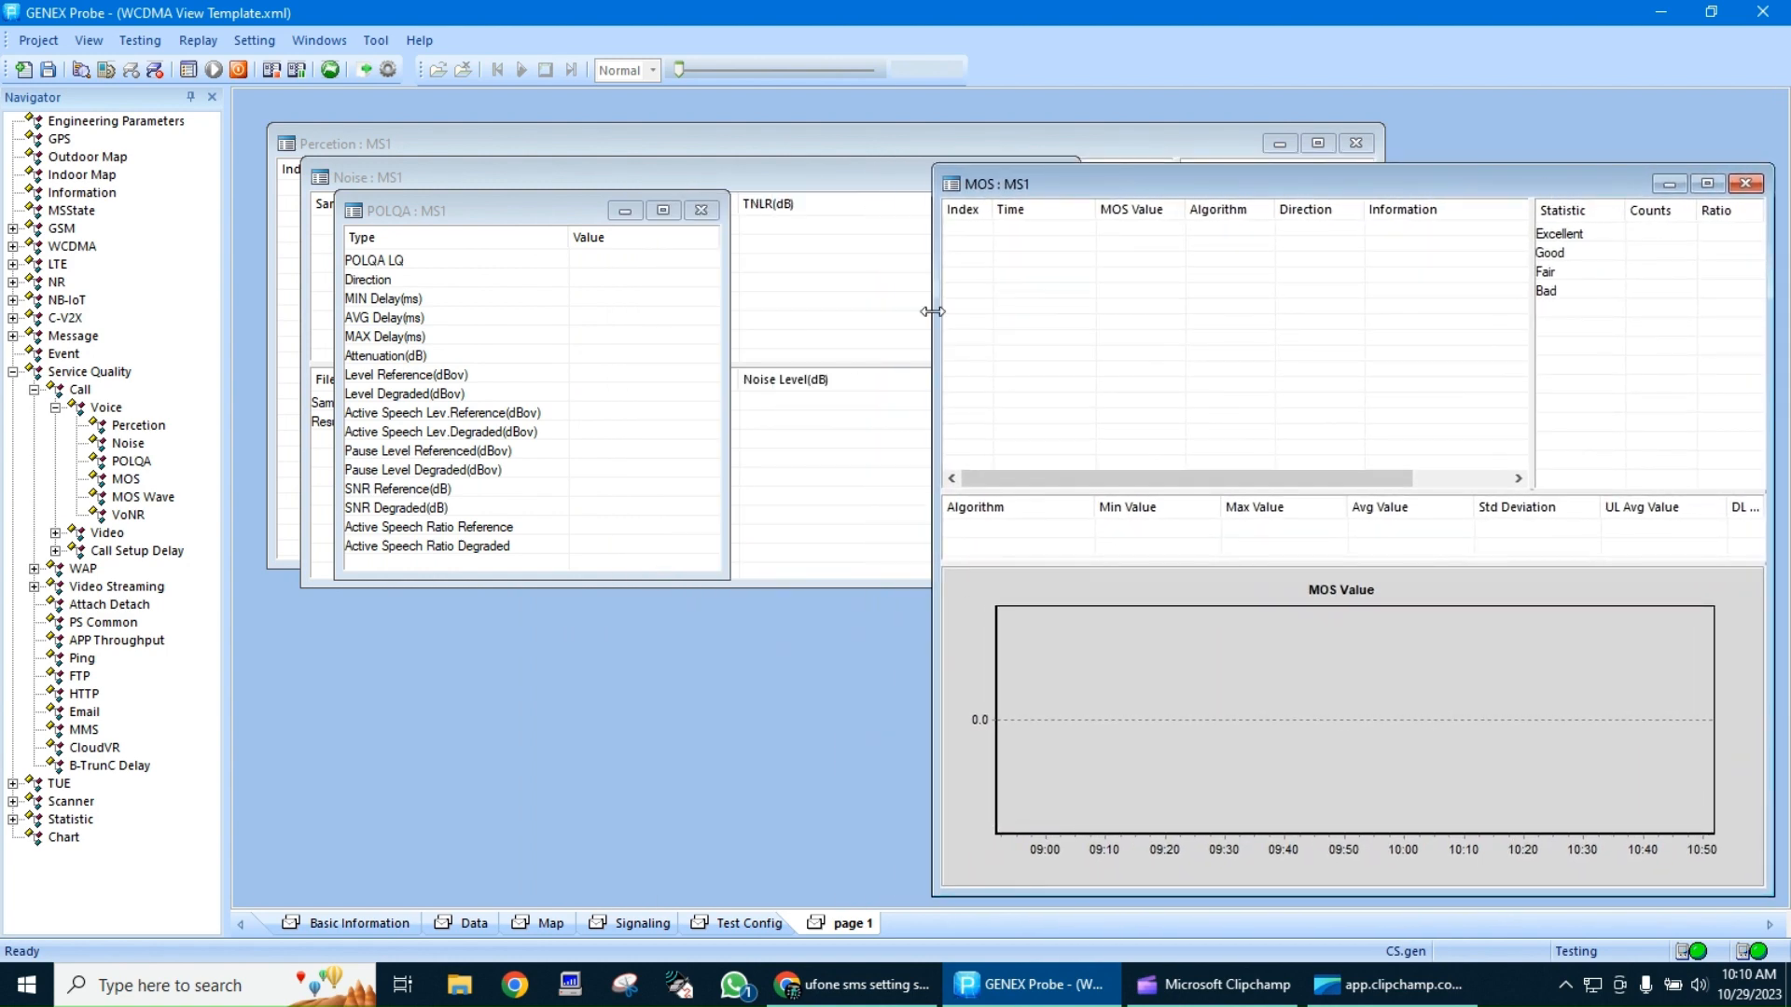
pyautogui.click(868, 312)
pyautogui.moveTo(637, 177); pyautogui.dragTo(573, 439)
pyautogui.click(524, 315)
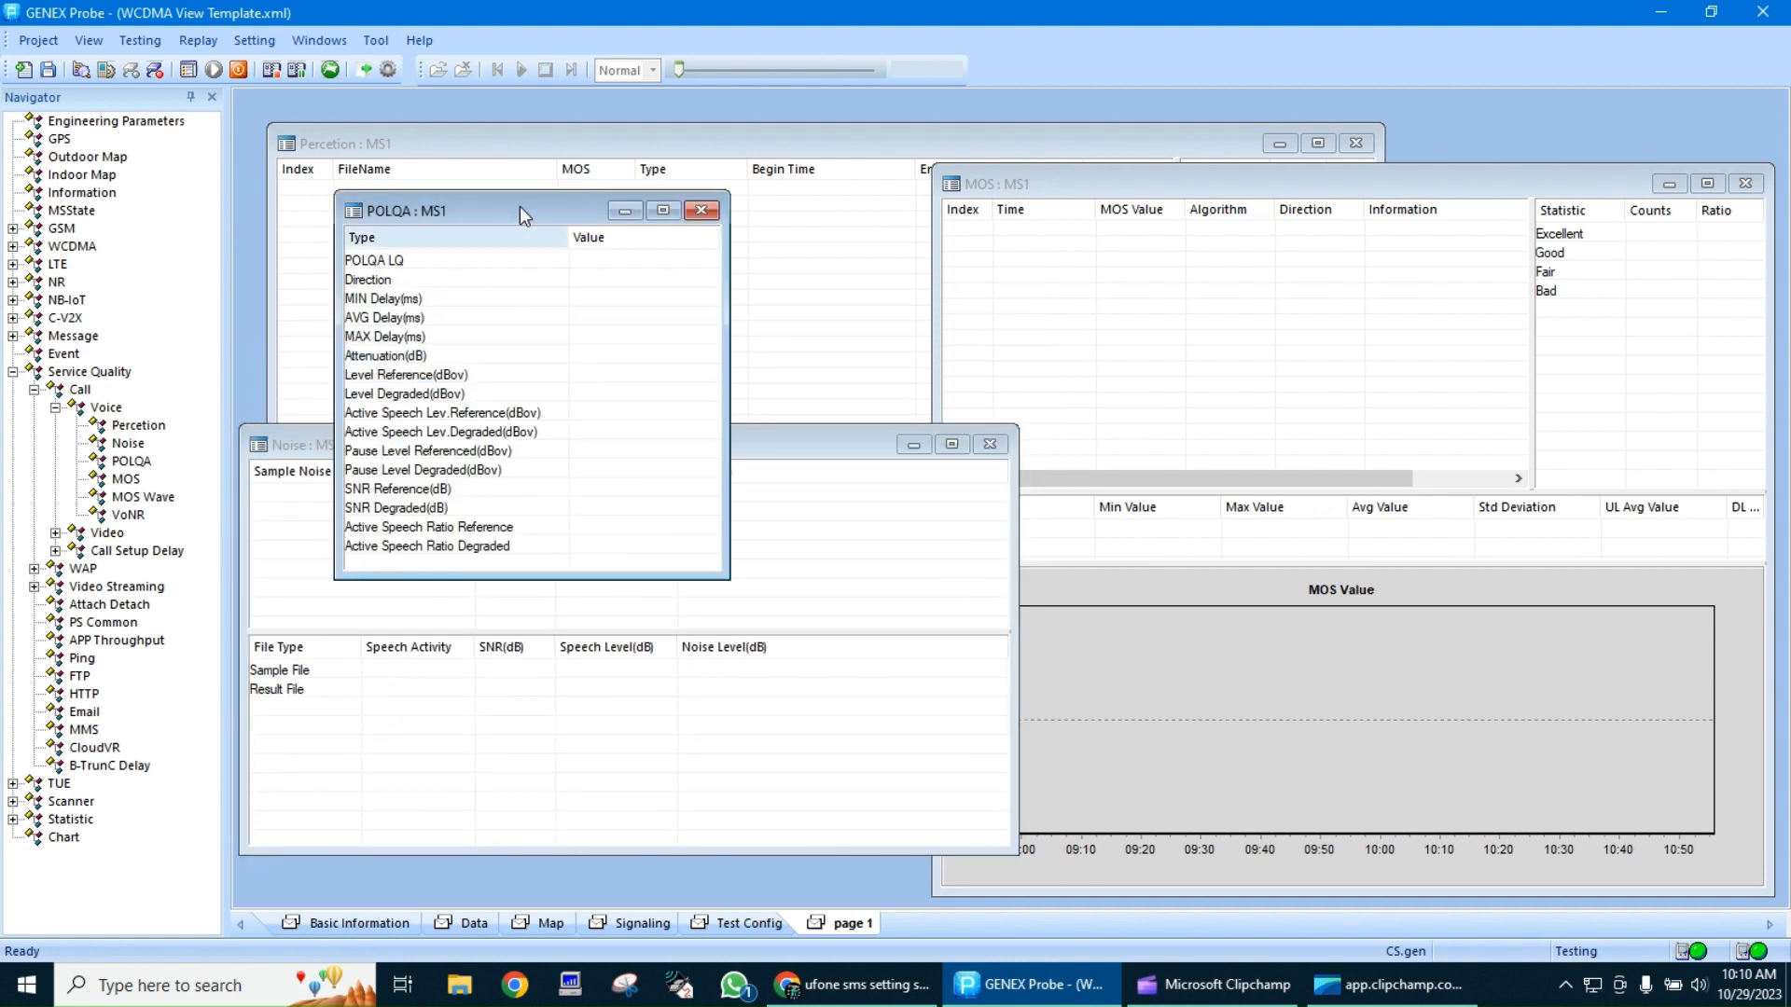
pyautogui.moveTo(525, 204); pyautogui.dragTo(428, 101)
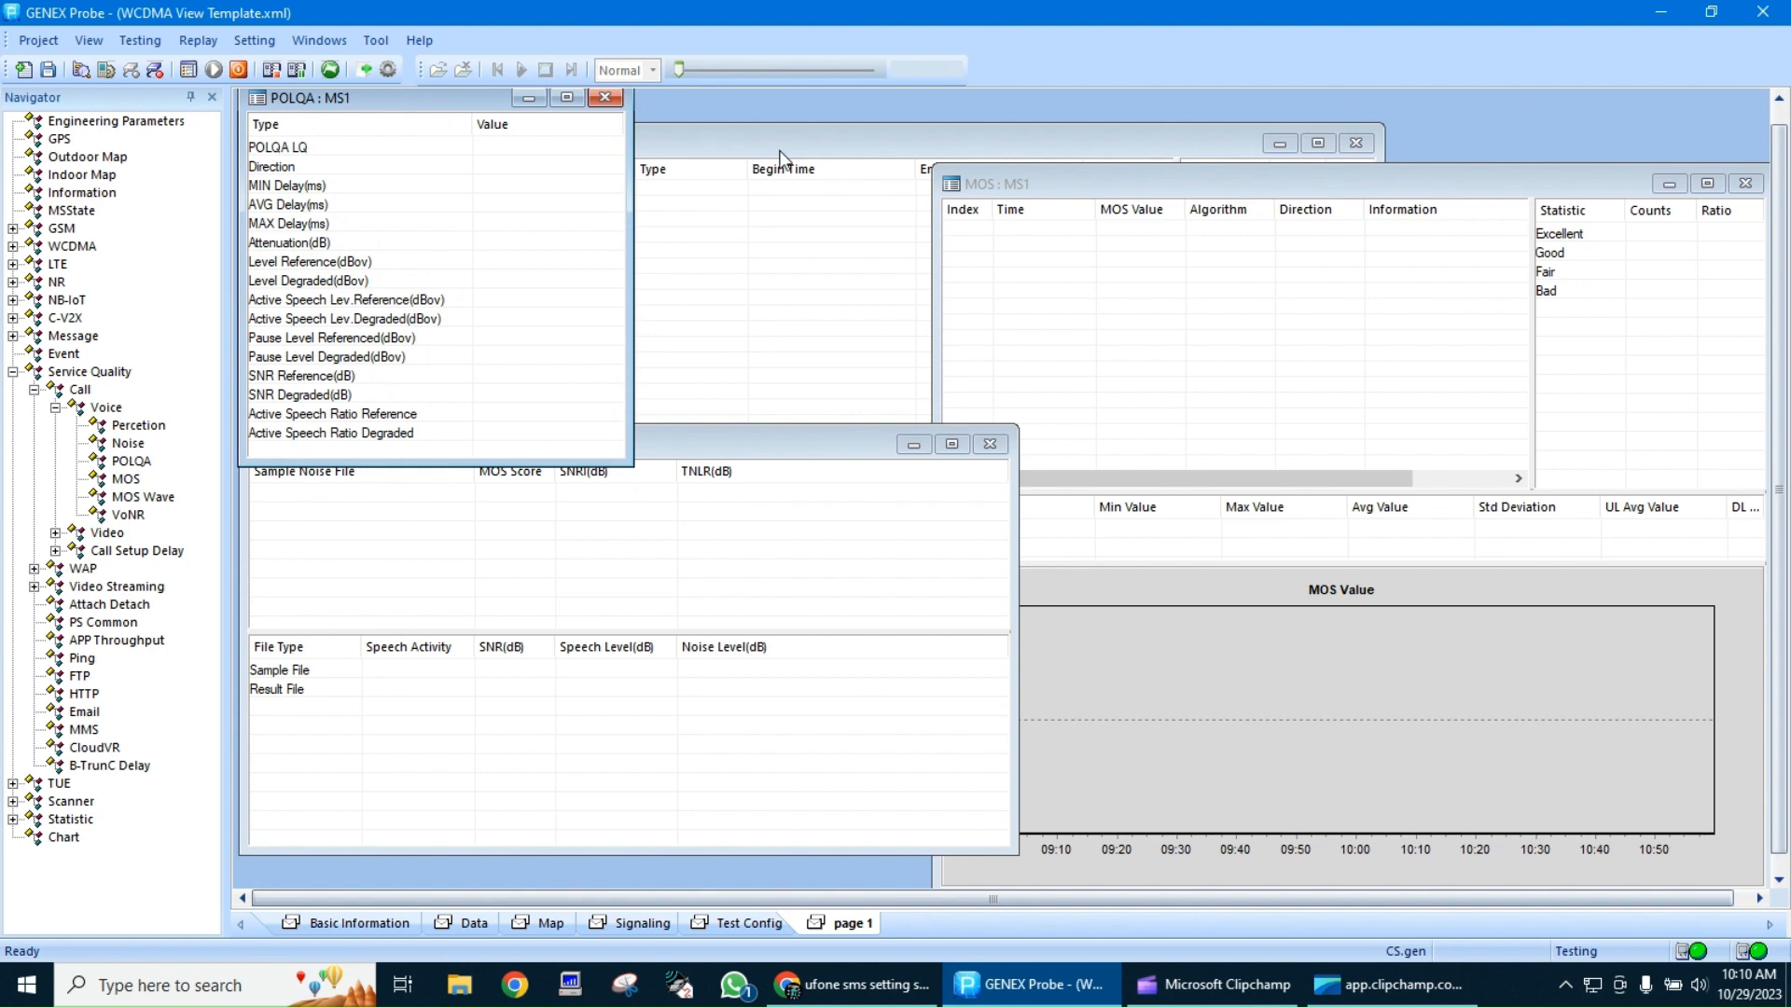
pyautogui.doubleClick(770, 147)
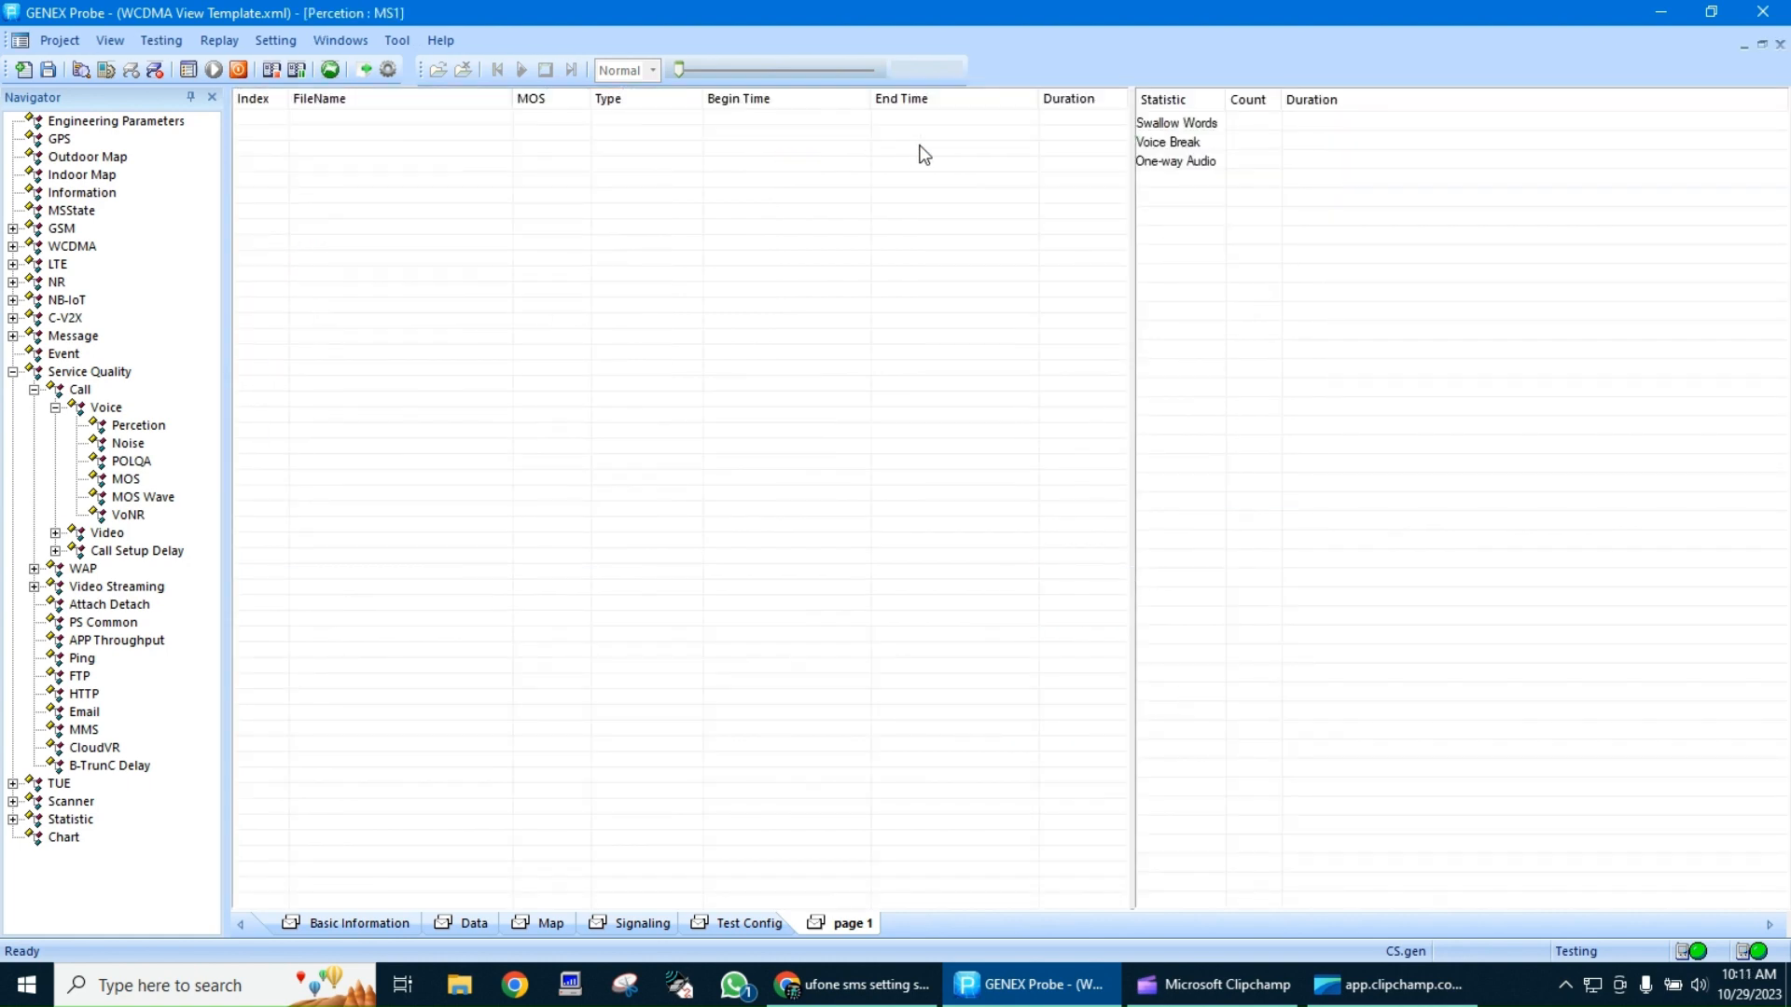
pyautogui.click(1707, 10)
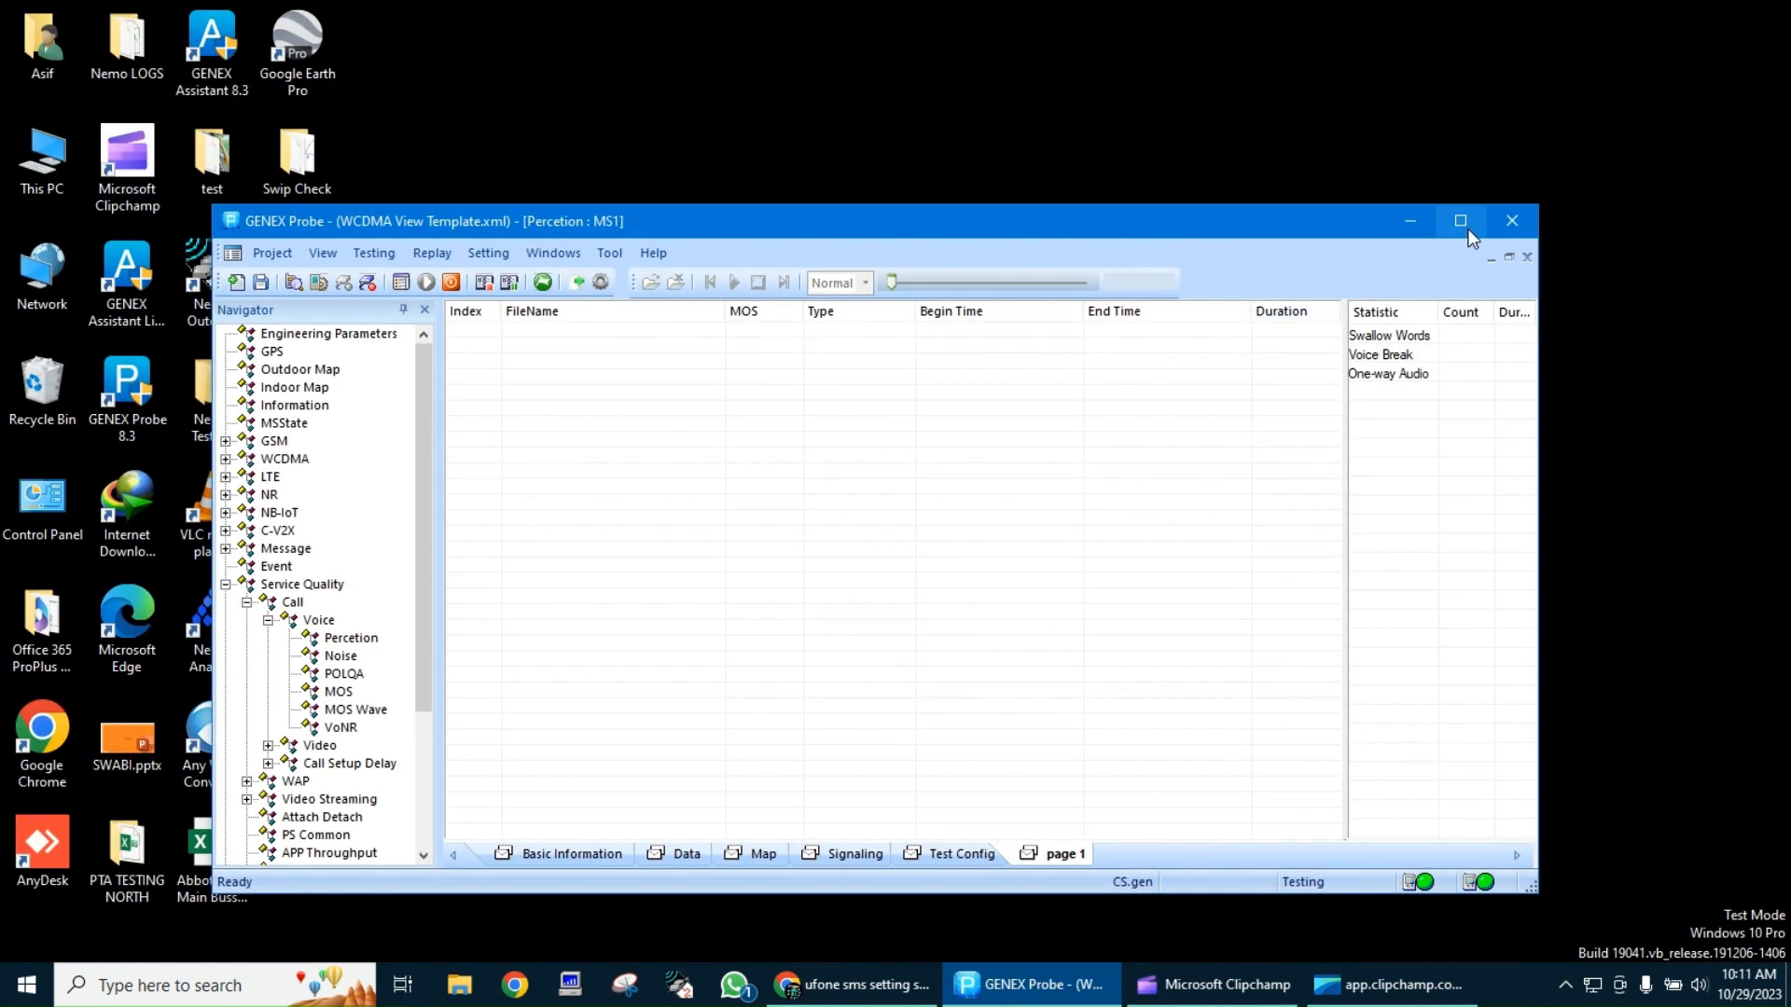
pyautogui.click(1460, 221)
pyautogui.click(1760, 41)
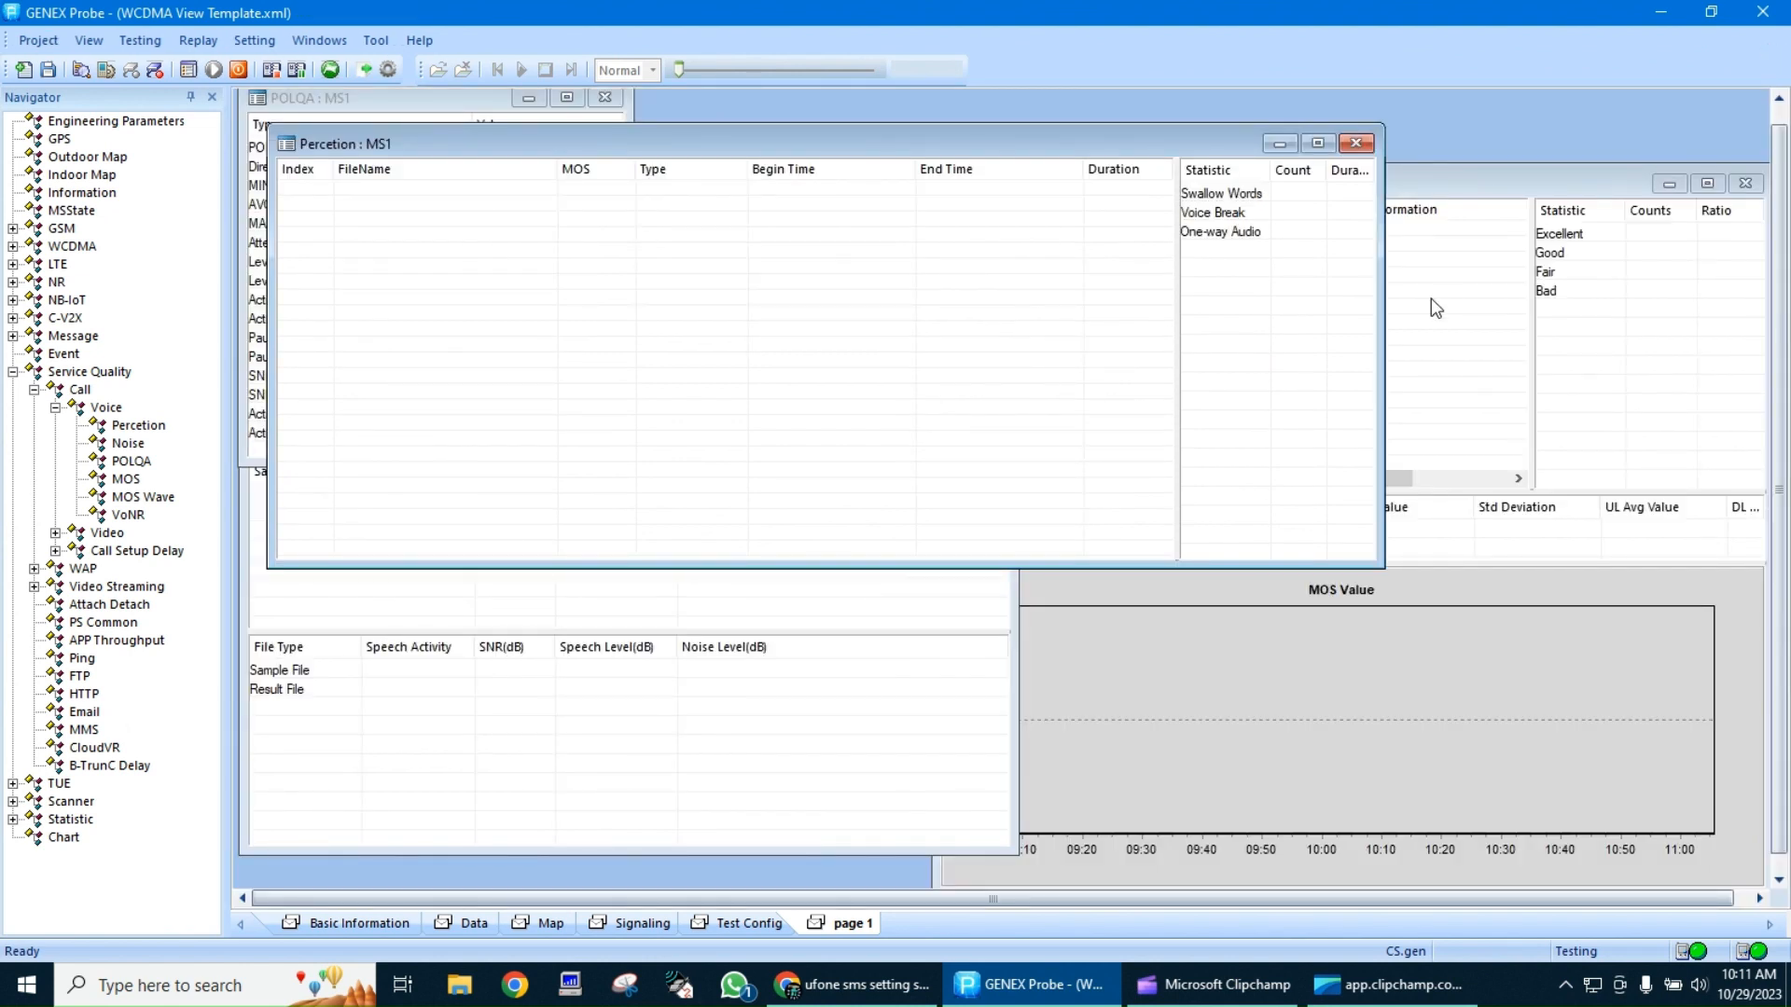
# Narrow the Percetion window and place it beside the POLQA window on page 1
pyautogui.moveTo(1382, 322); pyautogui.dragTo(656, 321)
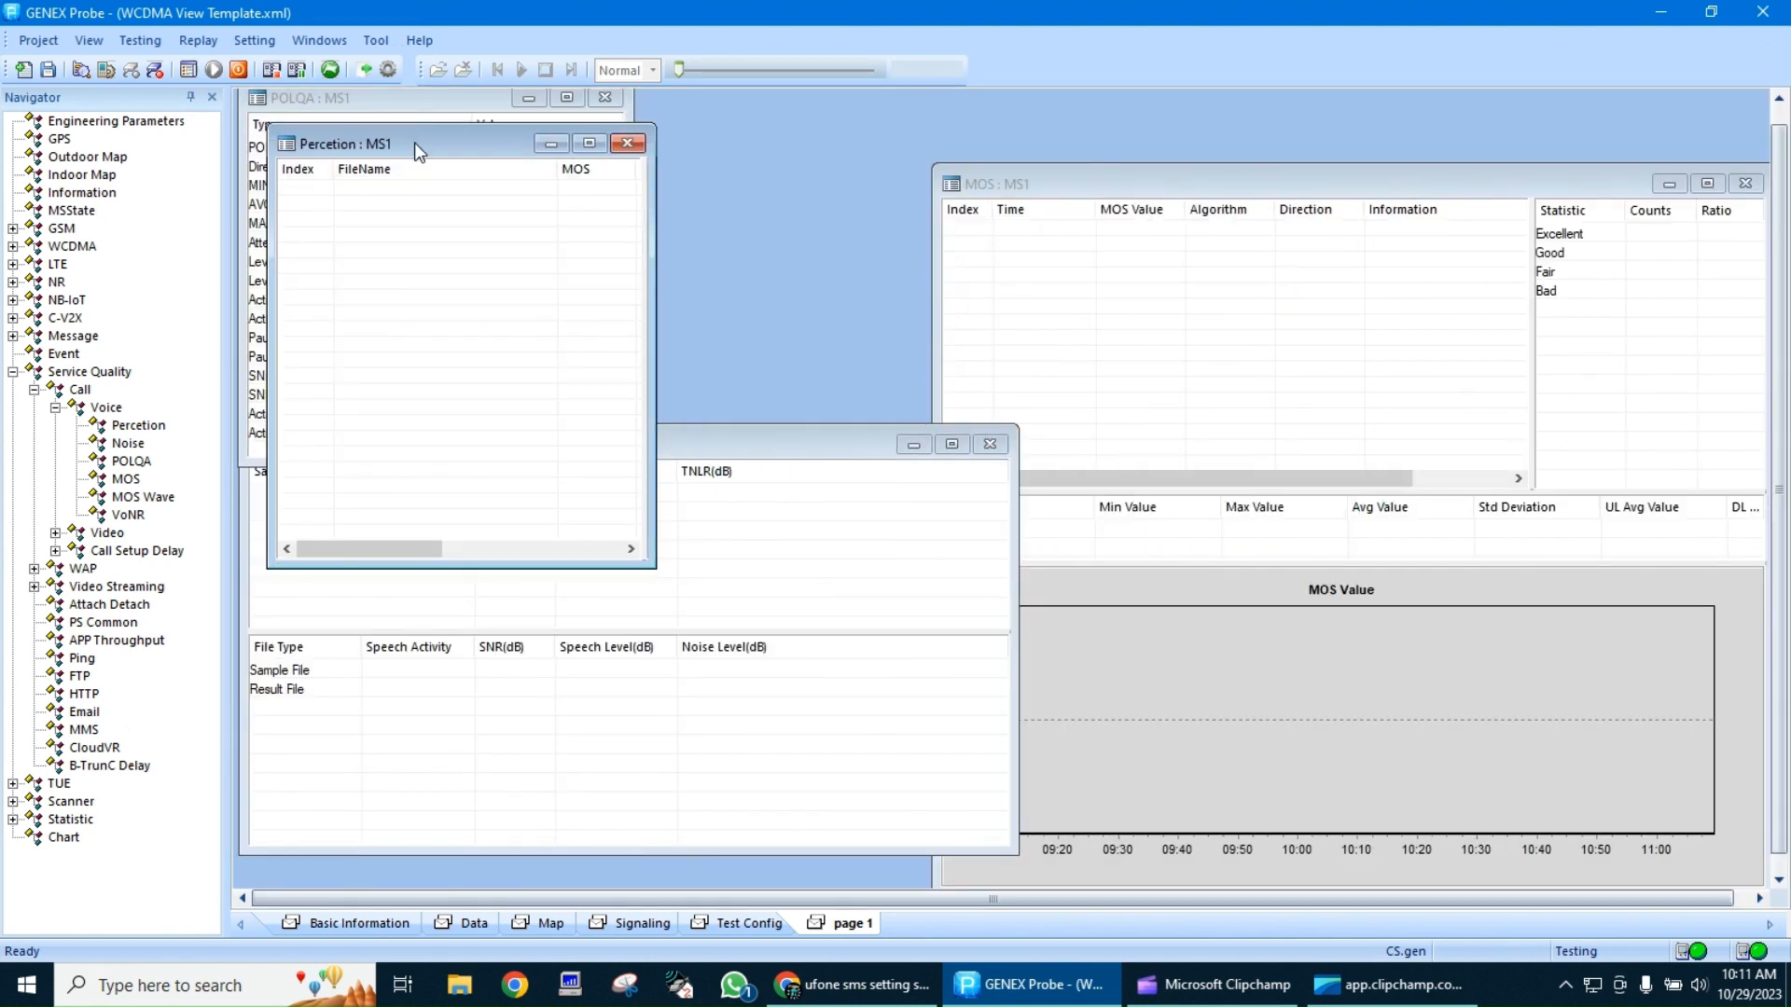
pyautogui.moveTo(414, 142); pyautogui.dragTo(794, 113)
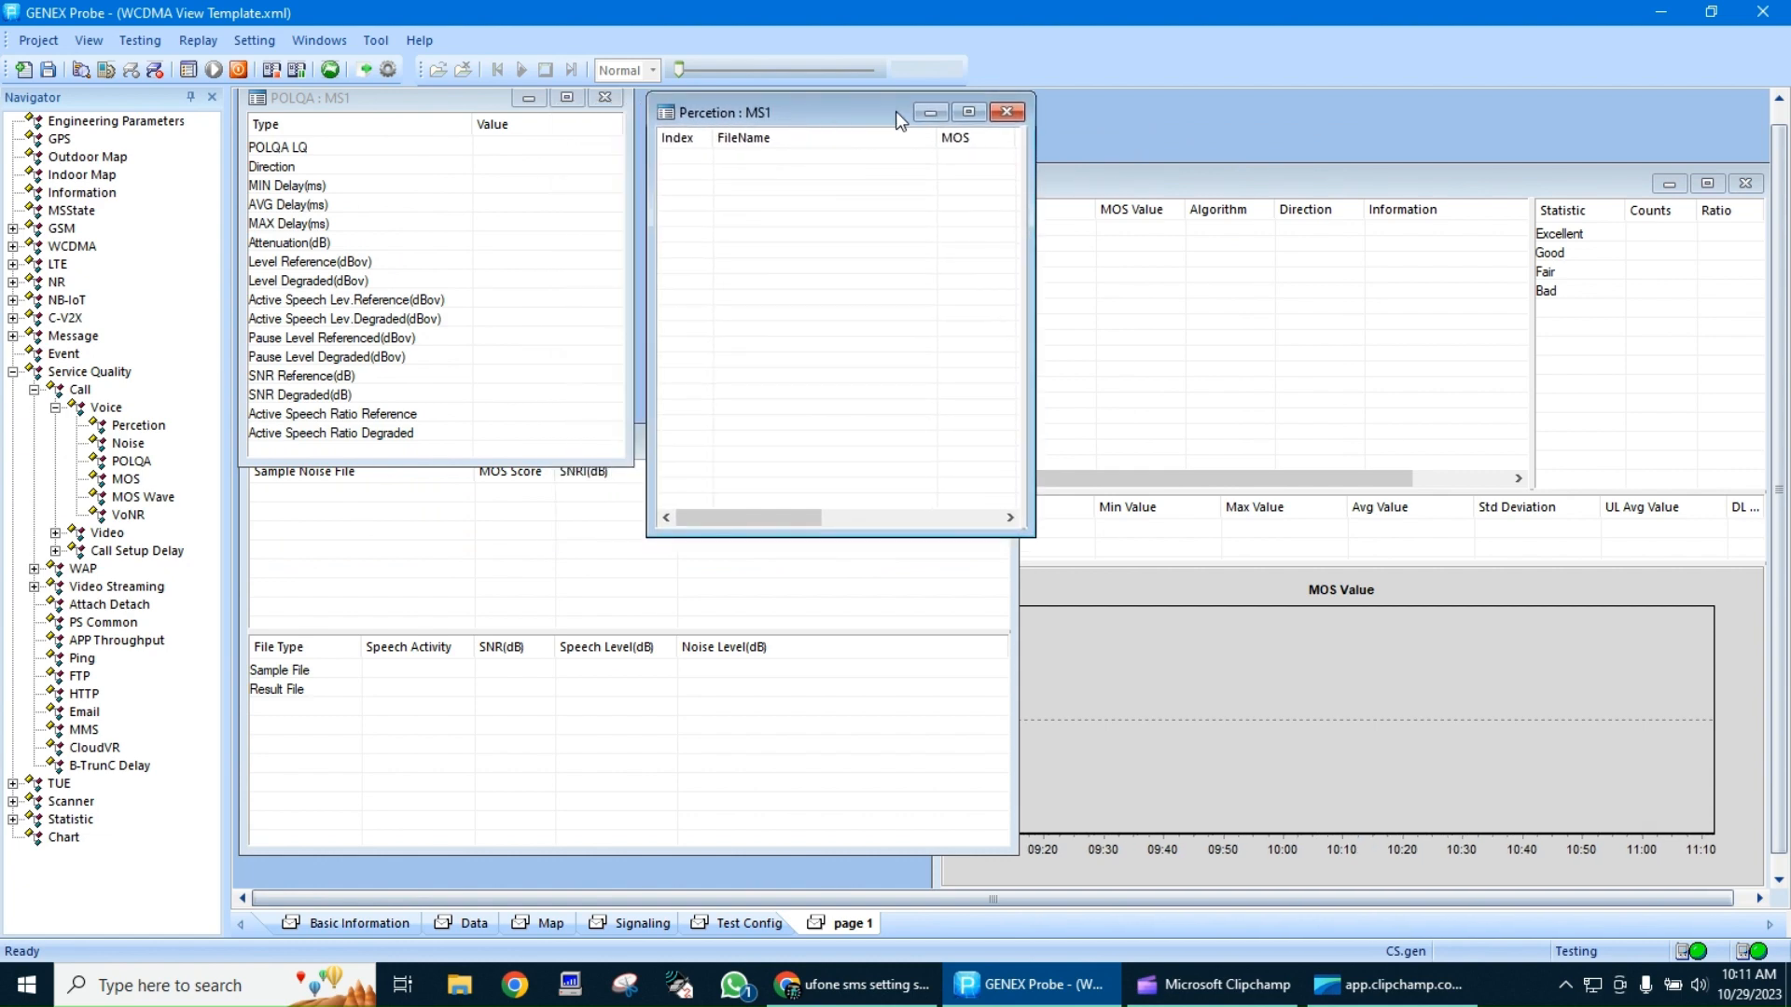
# On the indoor map, mark the starting test point at the rectangle's upper-left corner and widen the Map Layers list
pyautogui.click(644, 924)
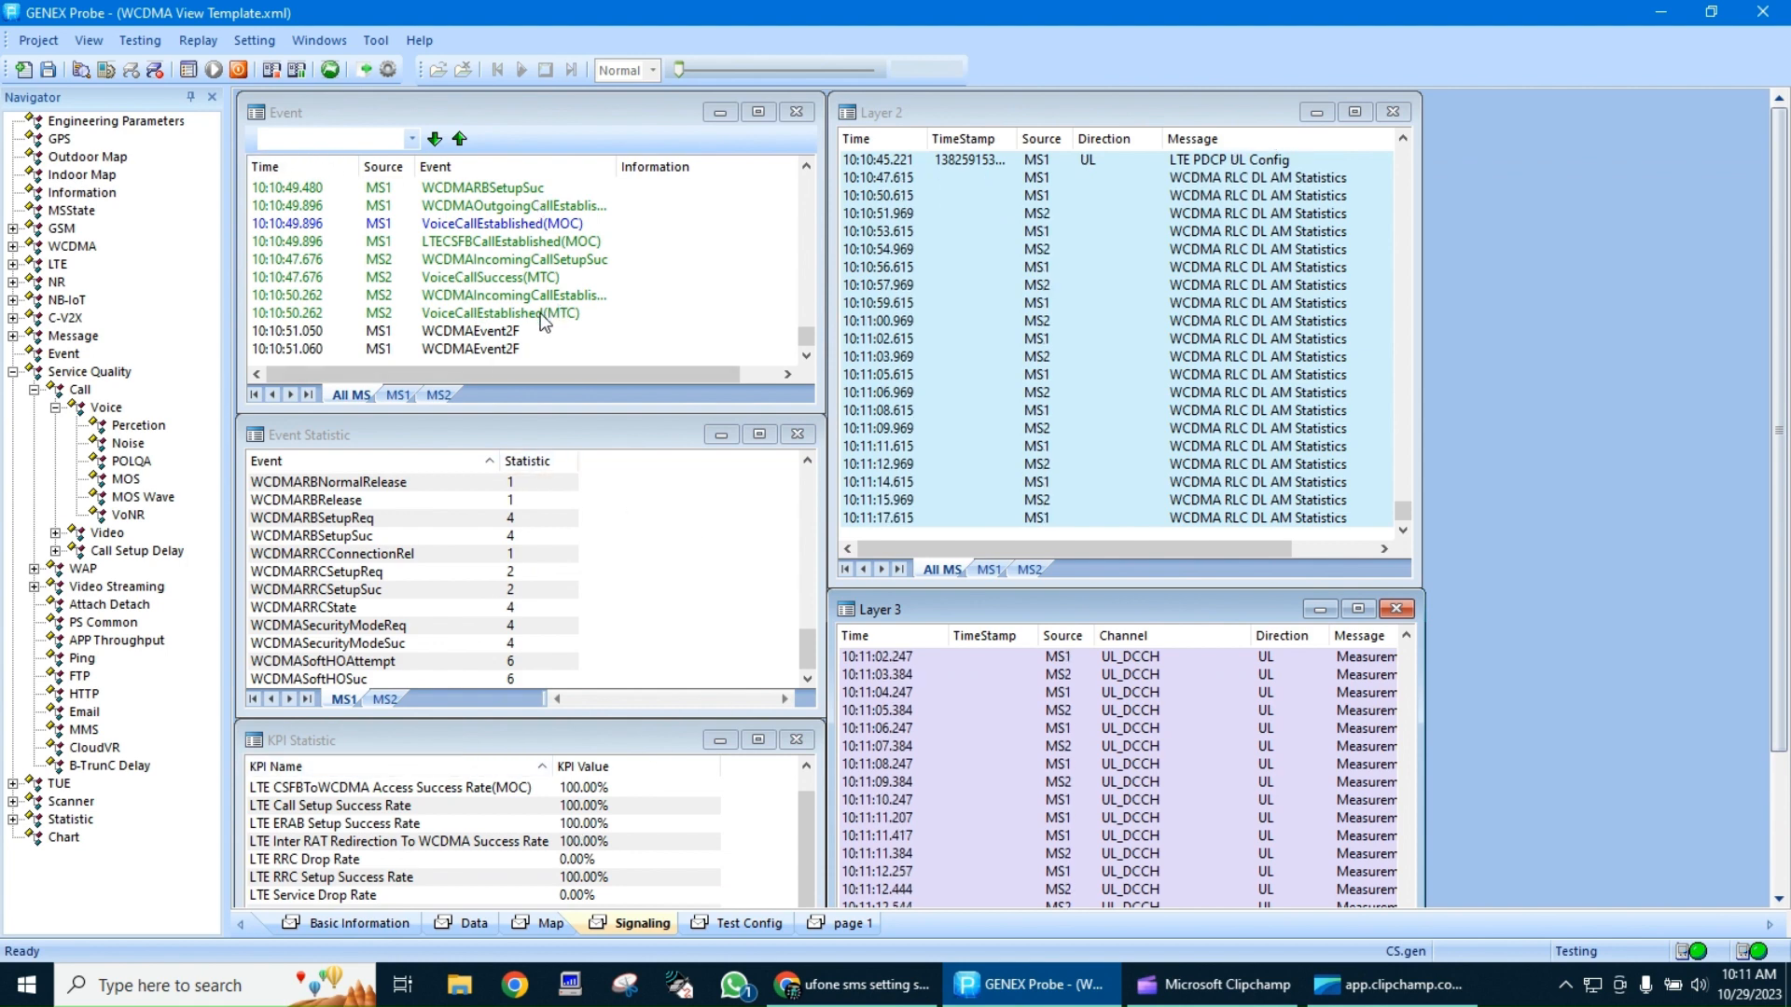
pyautogui.click(524, 921)
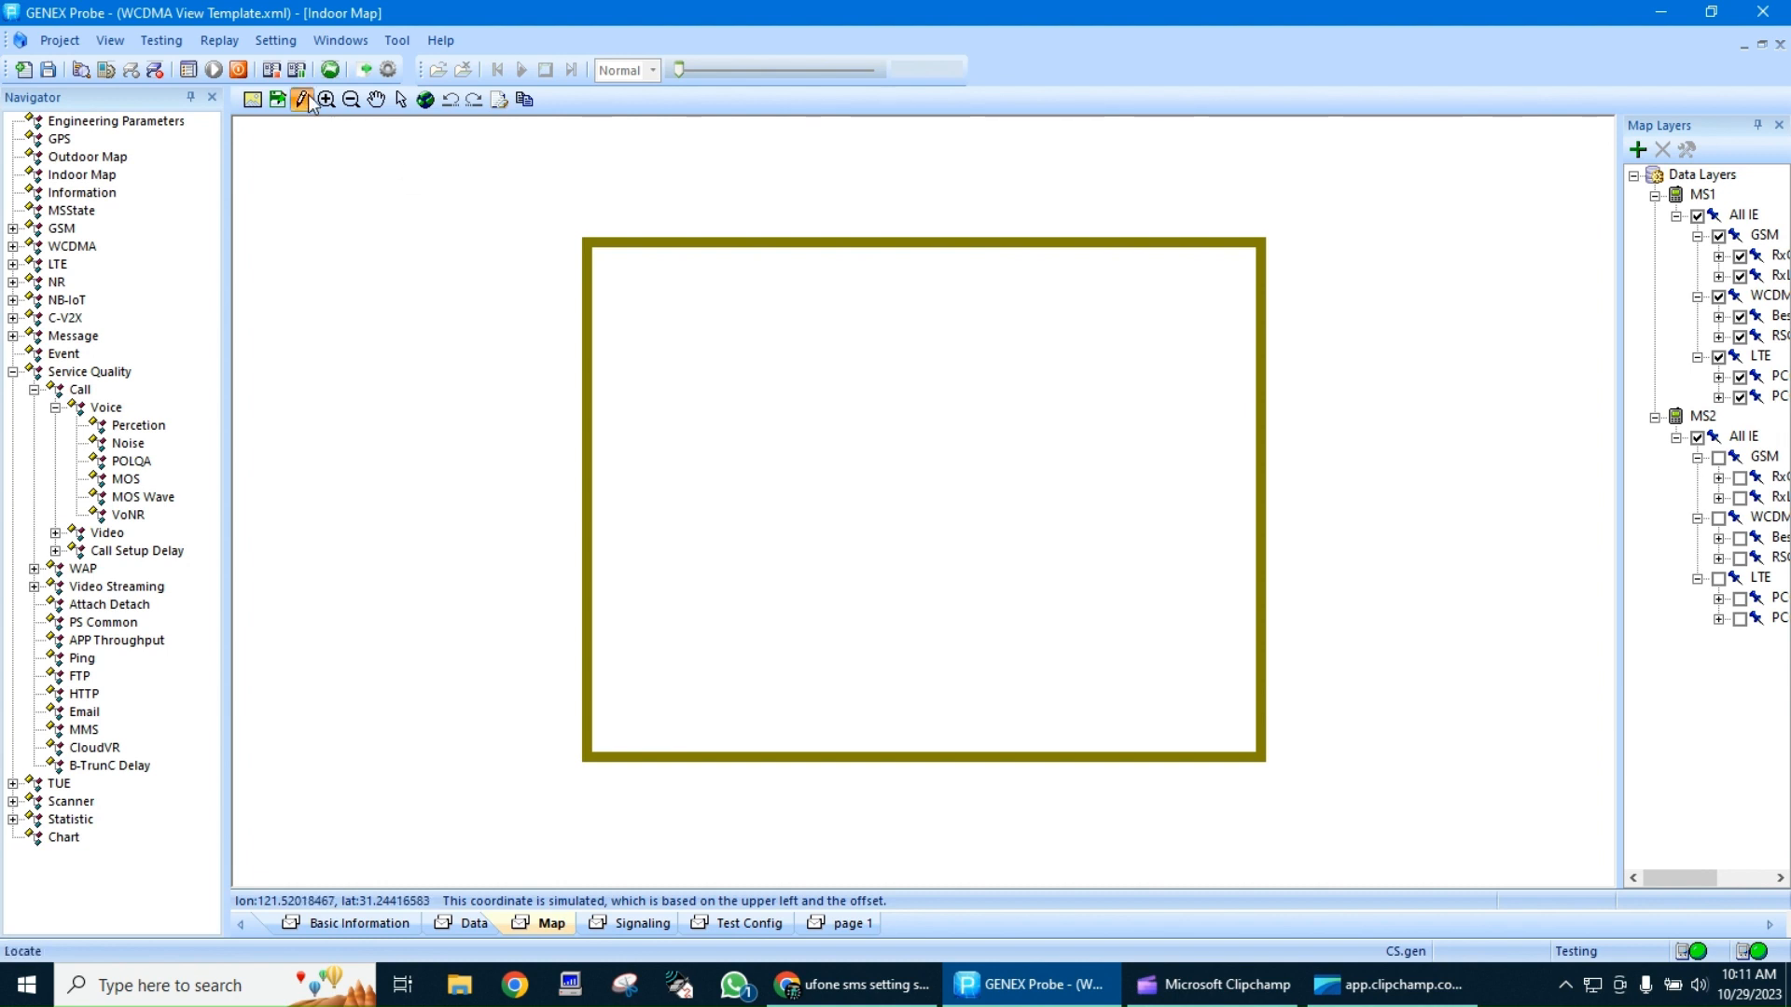
pyautogui.click(304, 99)
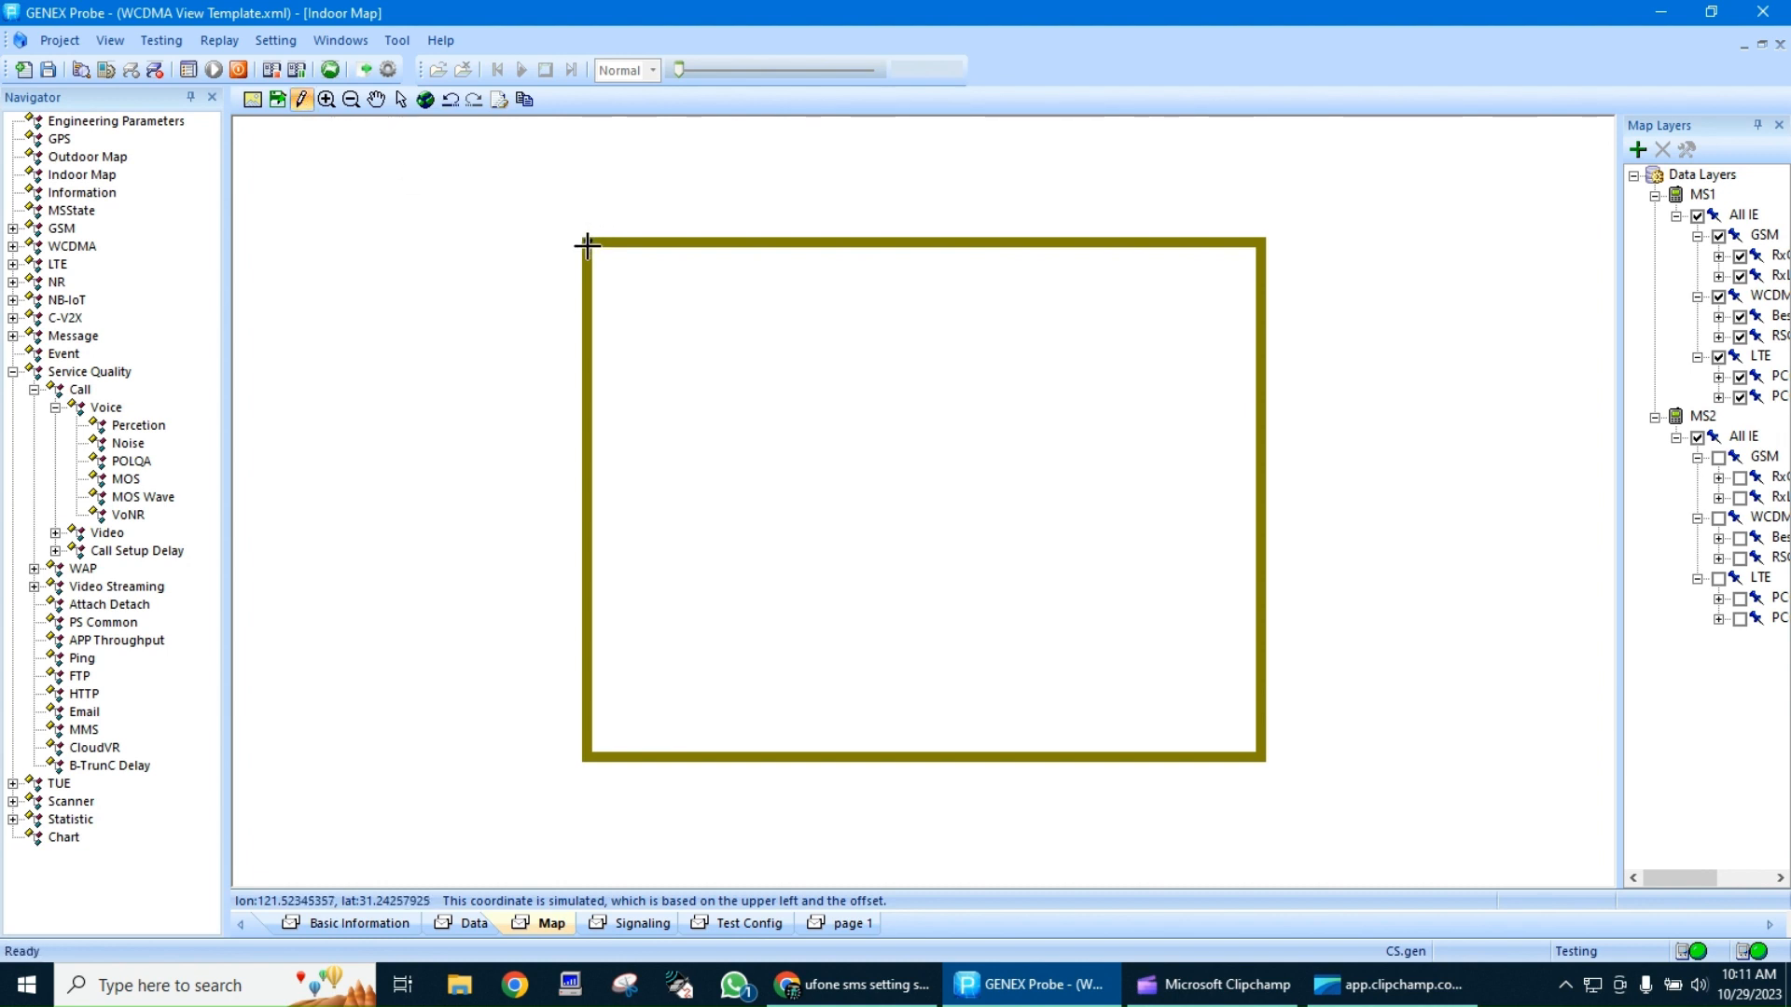
pyautogui.click(587, 250)
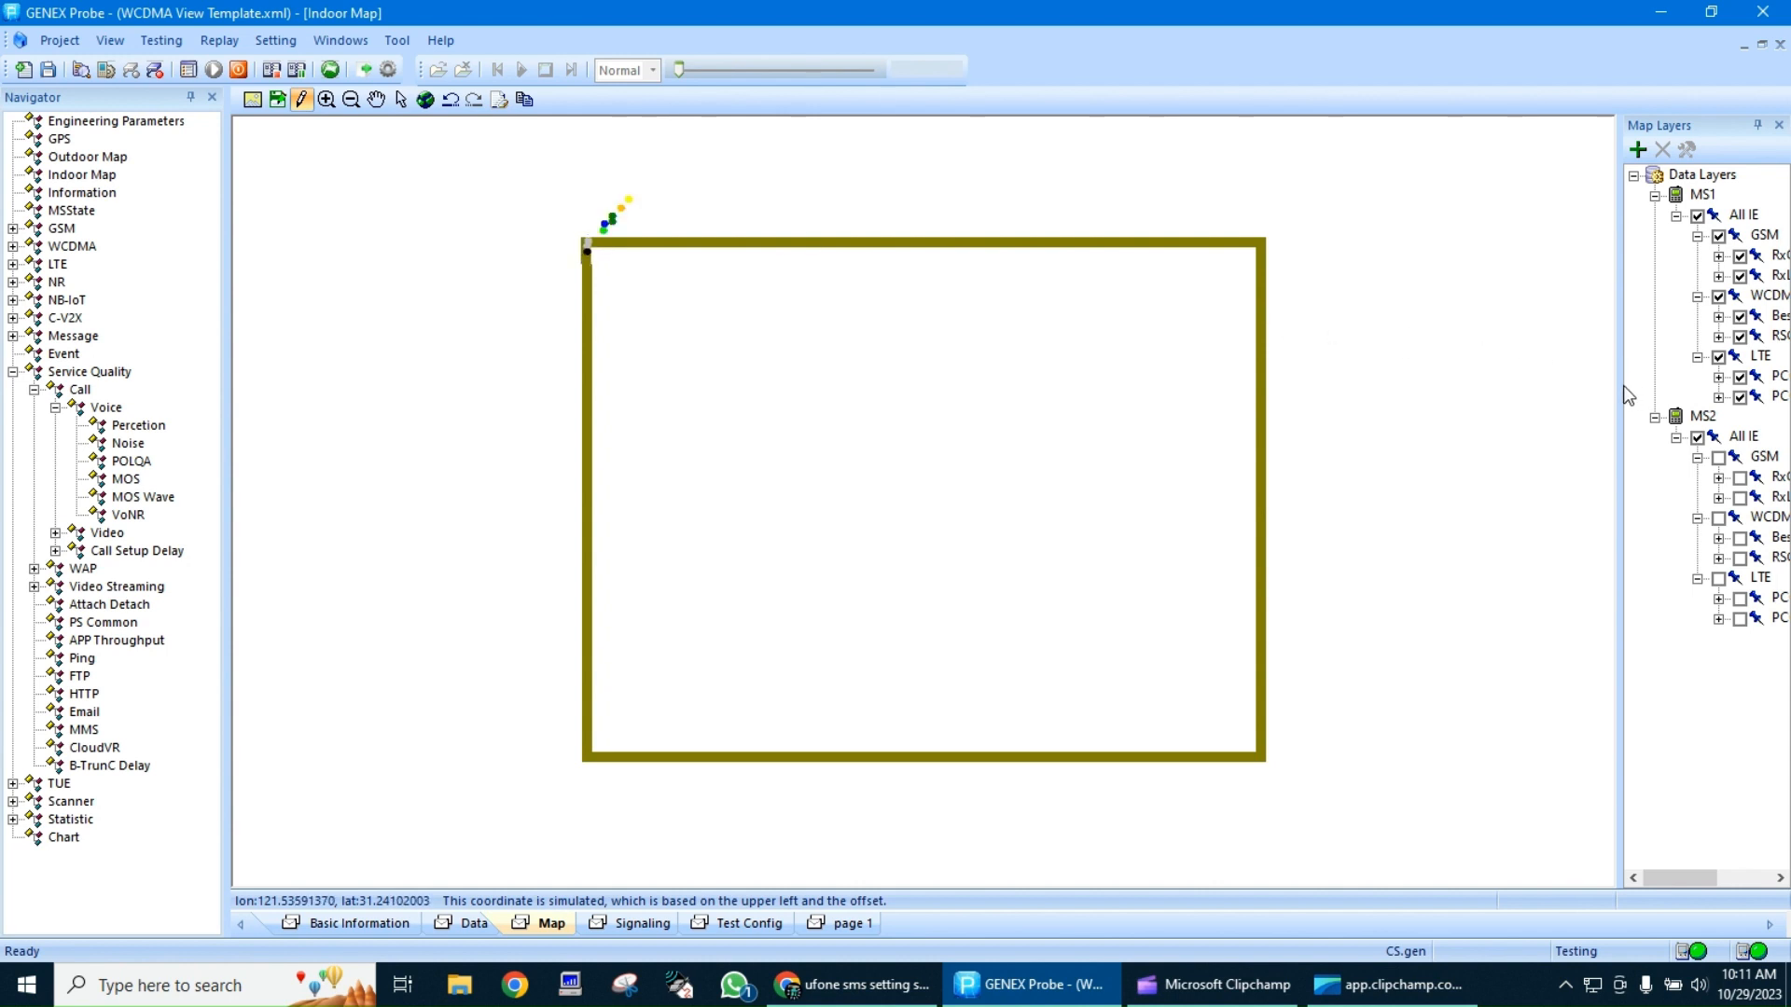
pyautogui.moveTo(1621, 385); pyautogui.dragTo(1419, 368)
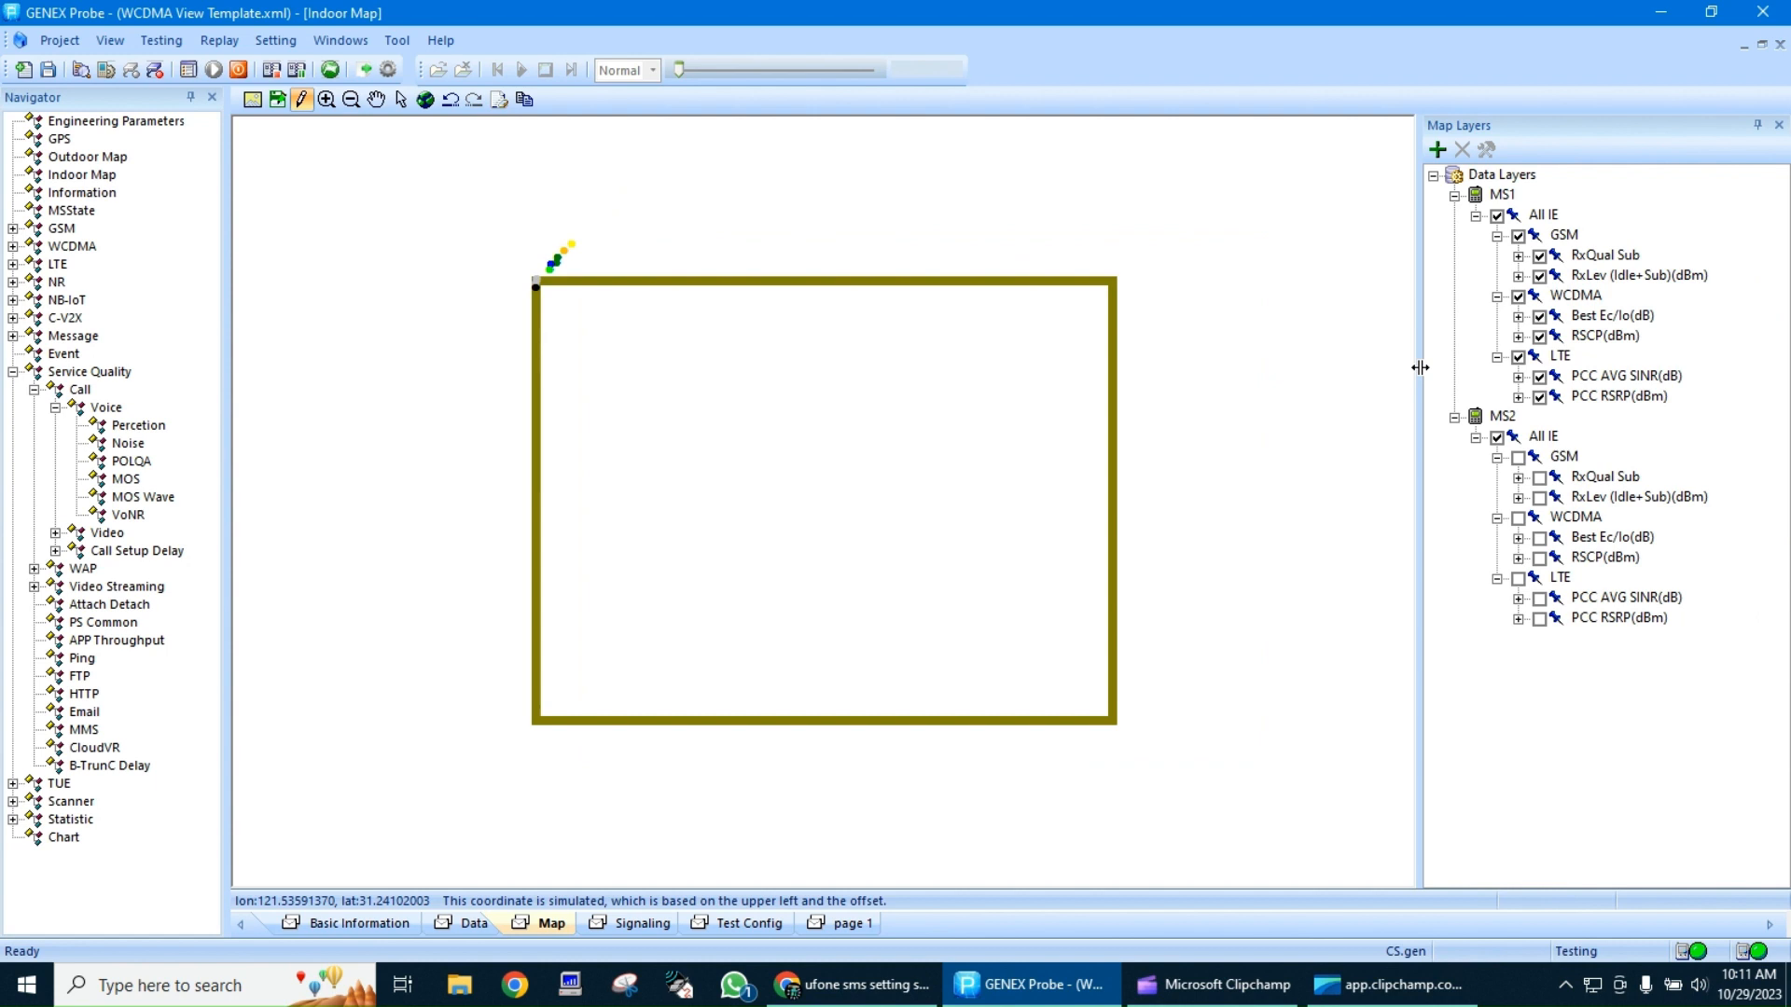
# Check the Data and Basic Information pages, then the voice call progress and log on the Test Config page
pyautogui.click(463, 923)
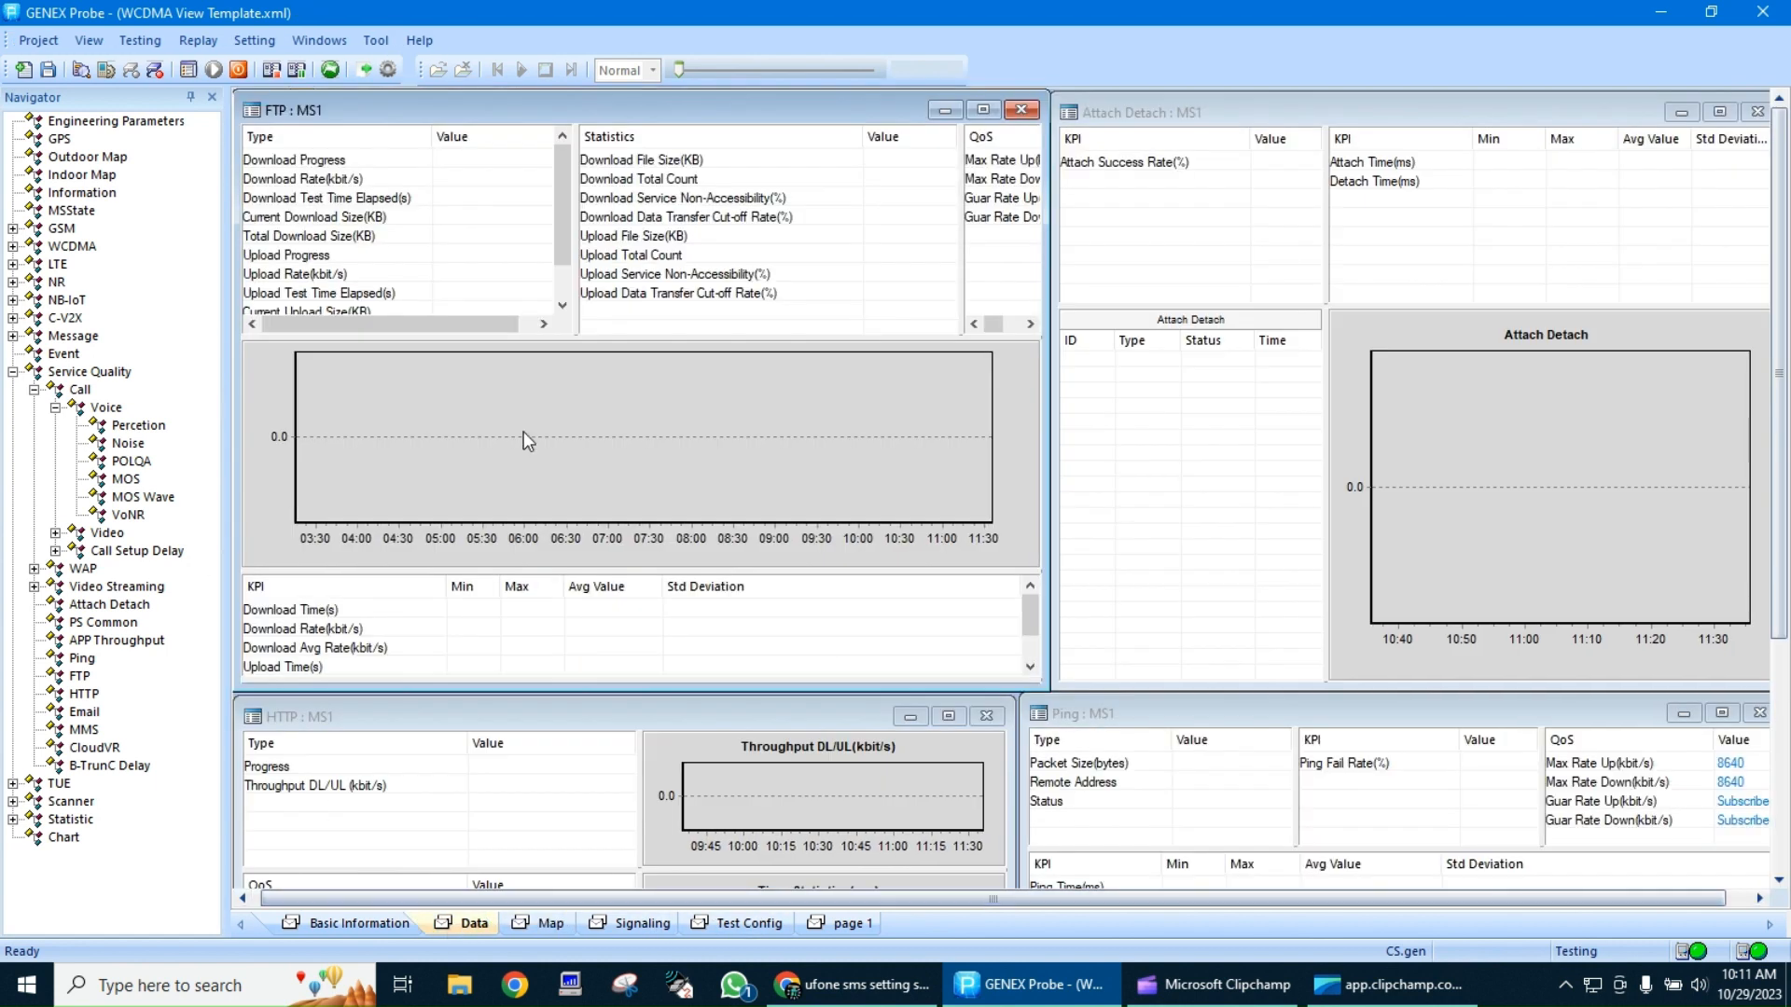
pyautogui.click(359, 923)
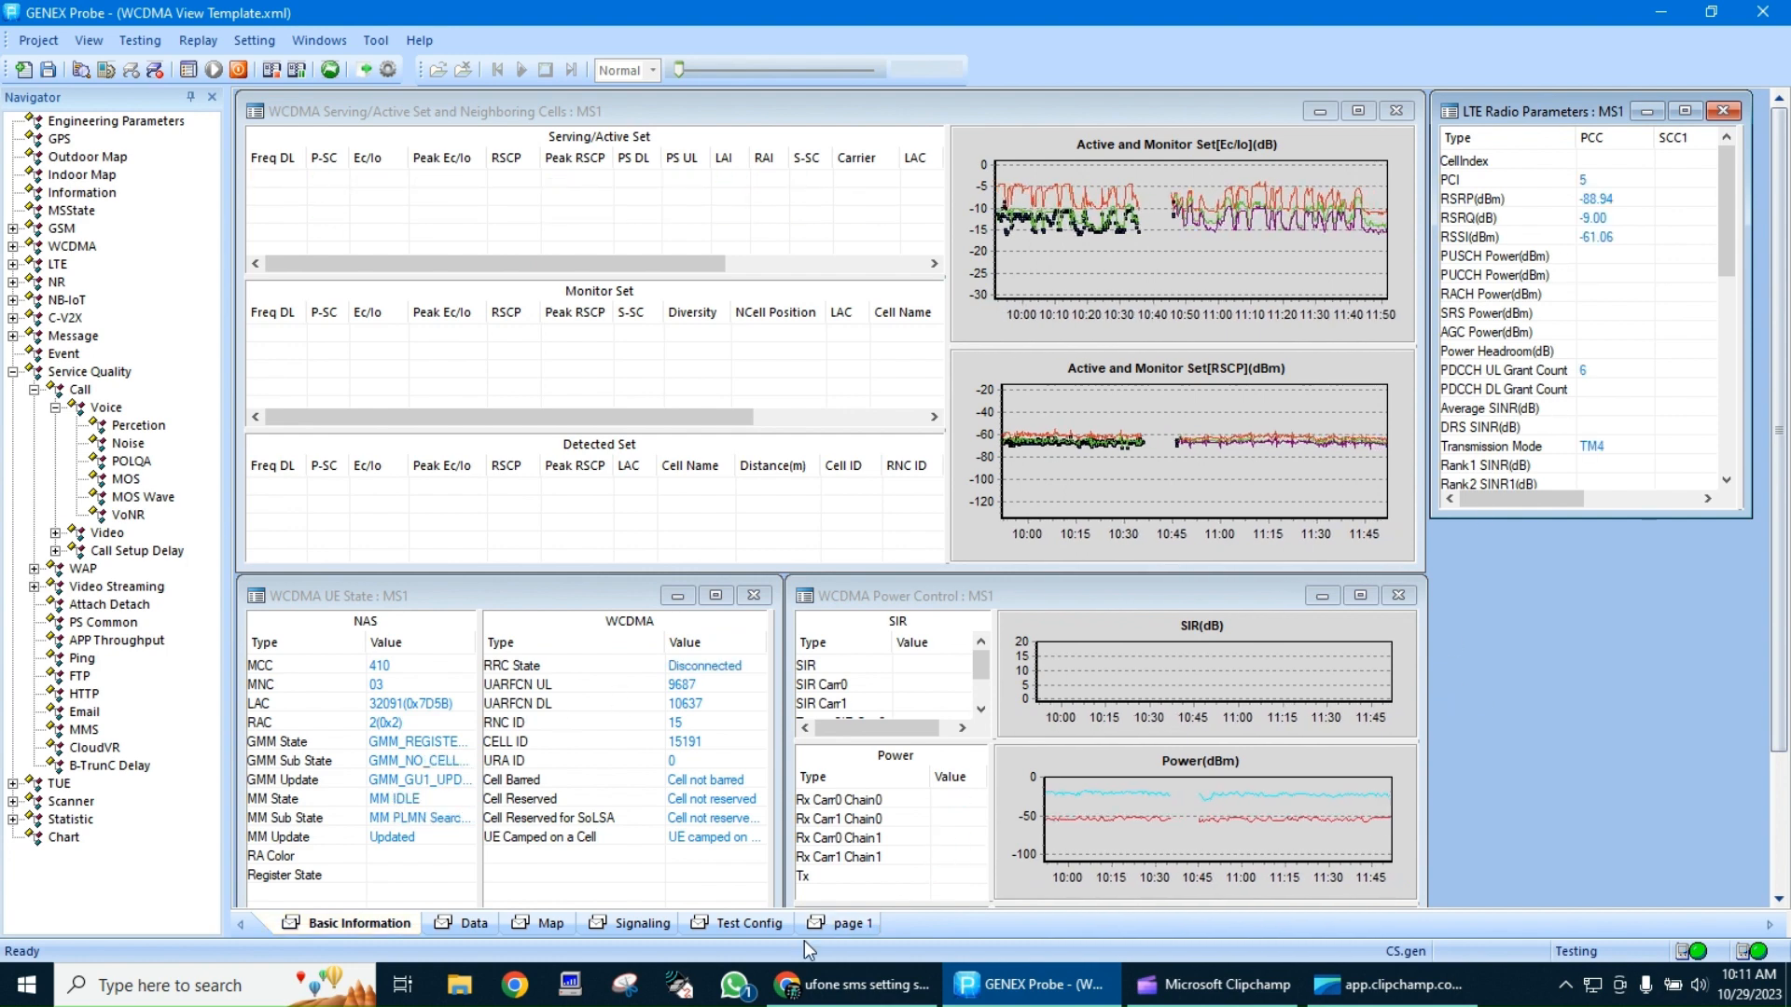
pyautogui.click(742, 925)
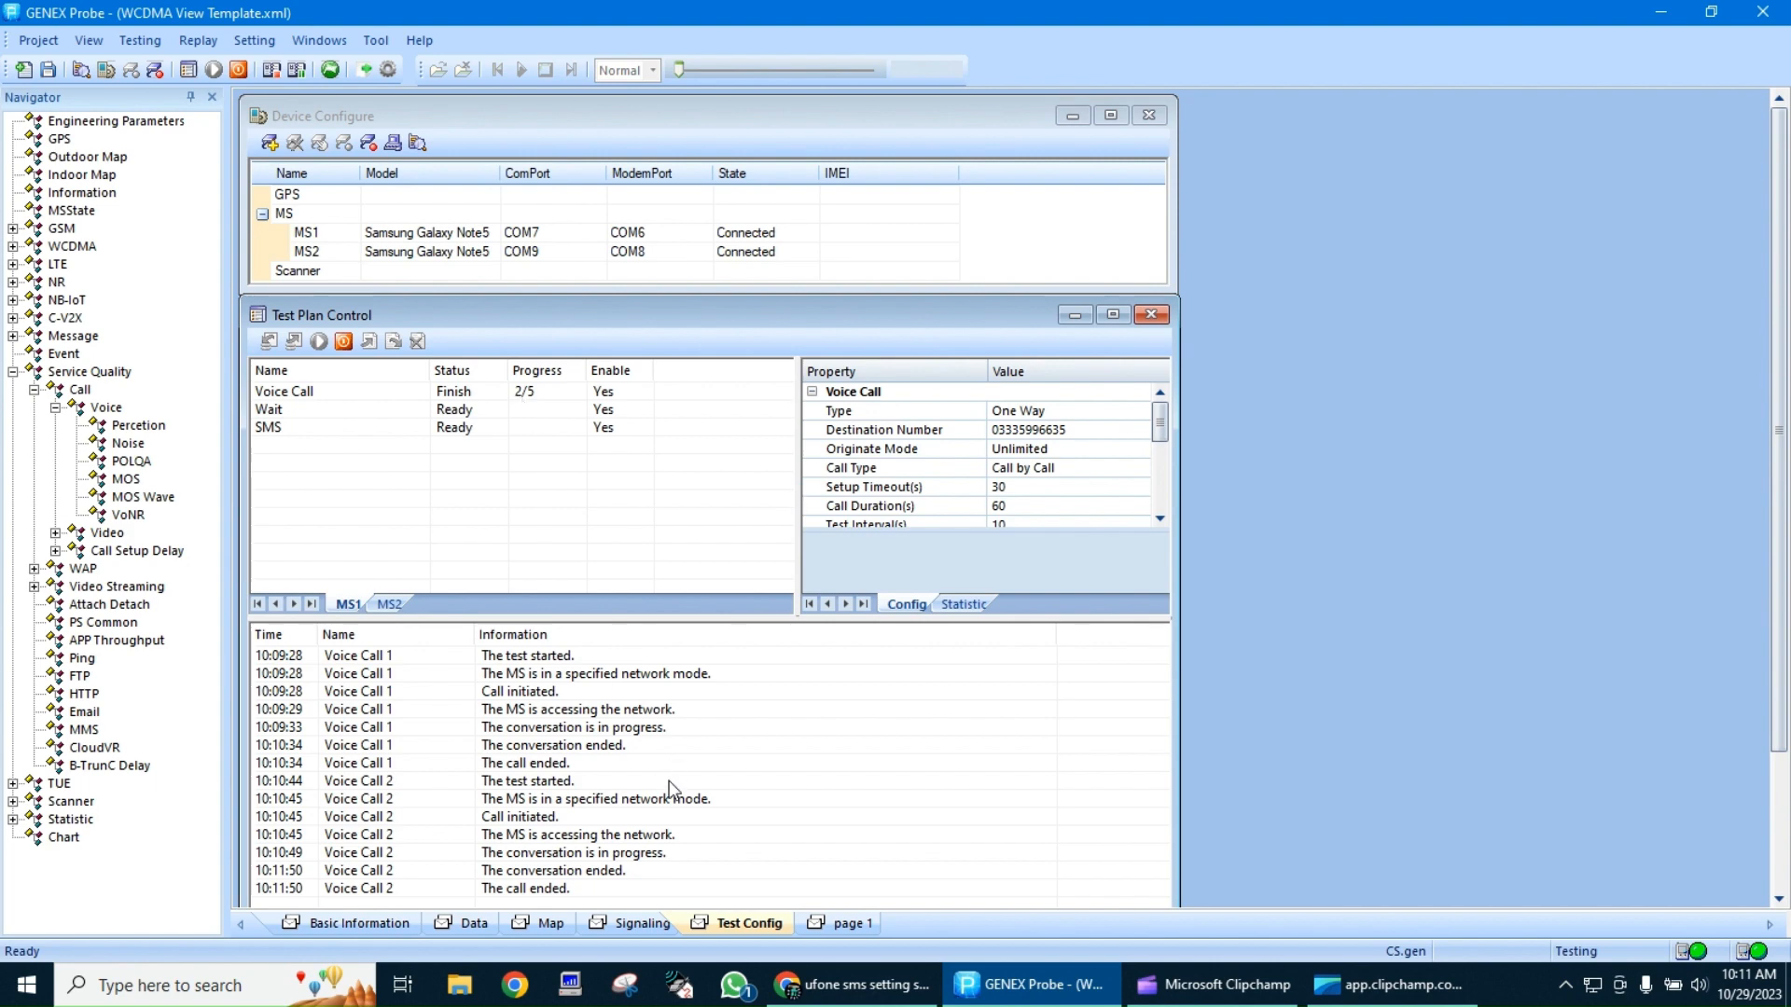
# Mark the second test point at the lower-left corner of the rectangle on the indoor map
pyautogui.click(560, 924)
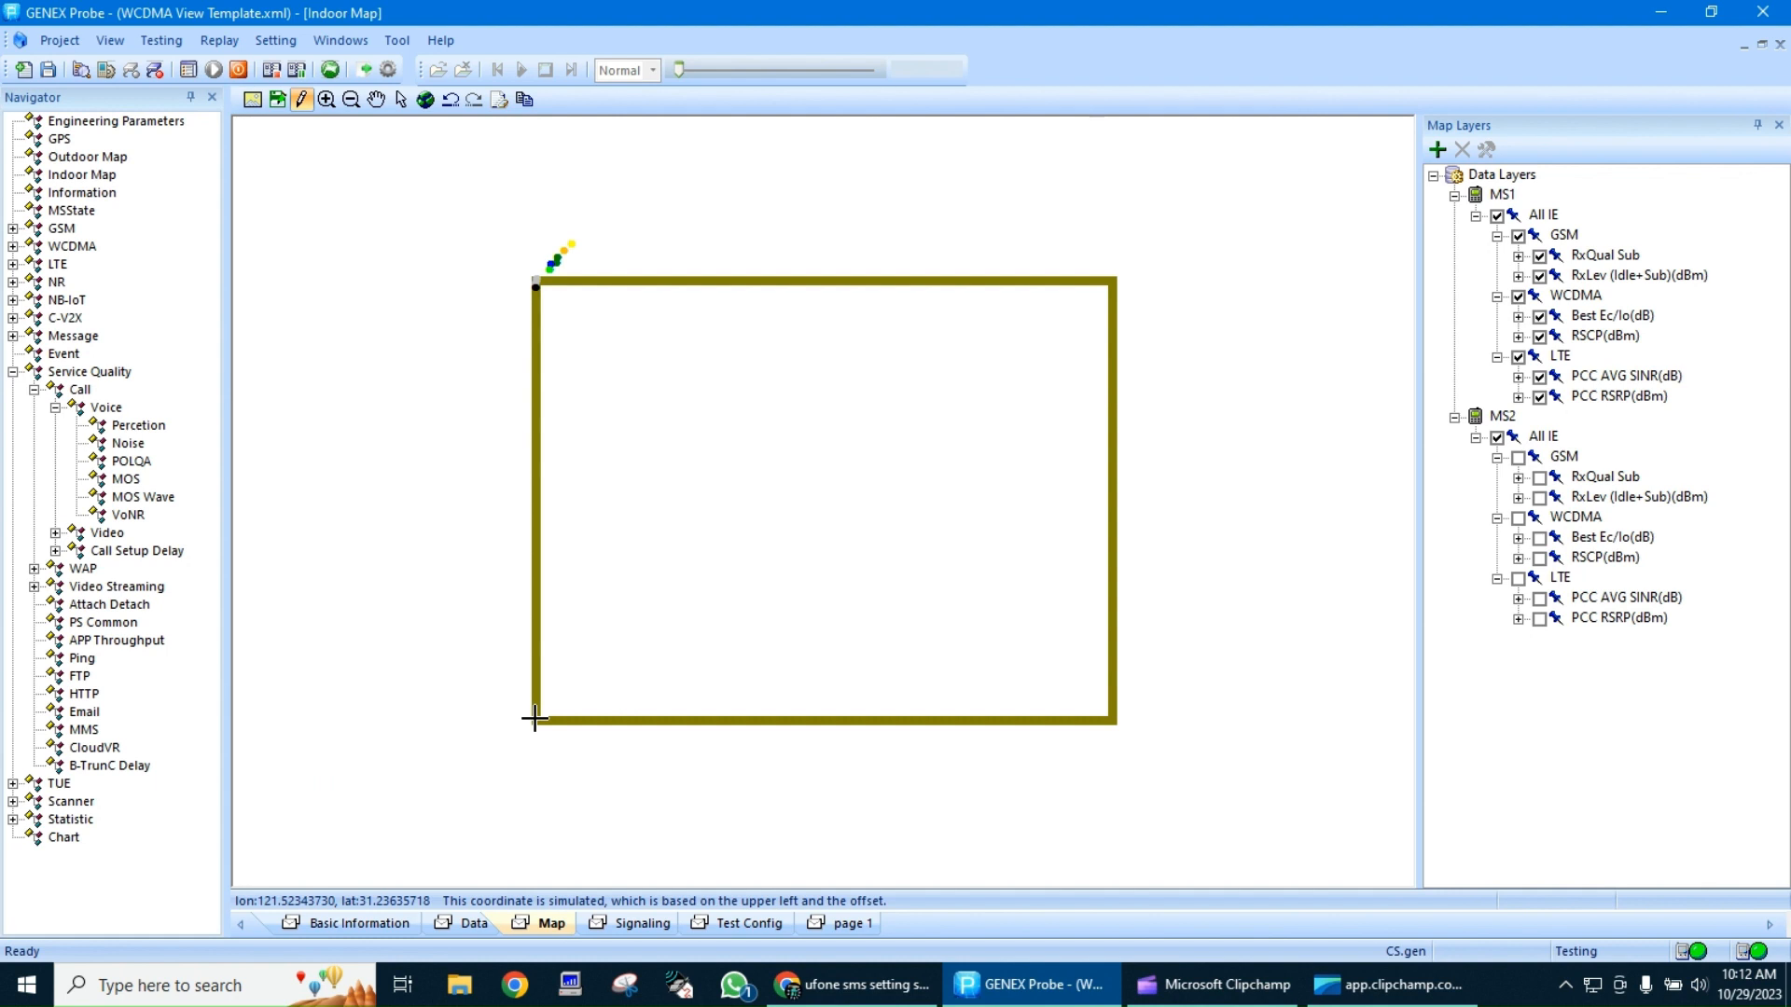
pyautogui.click(534, 718)
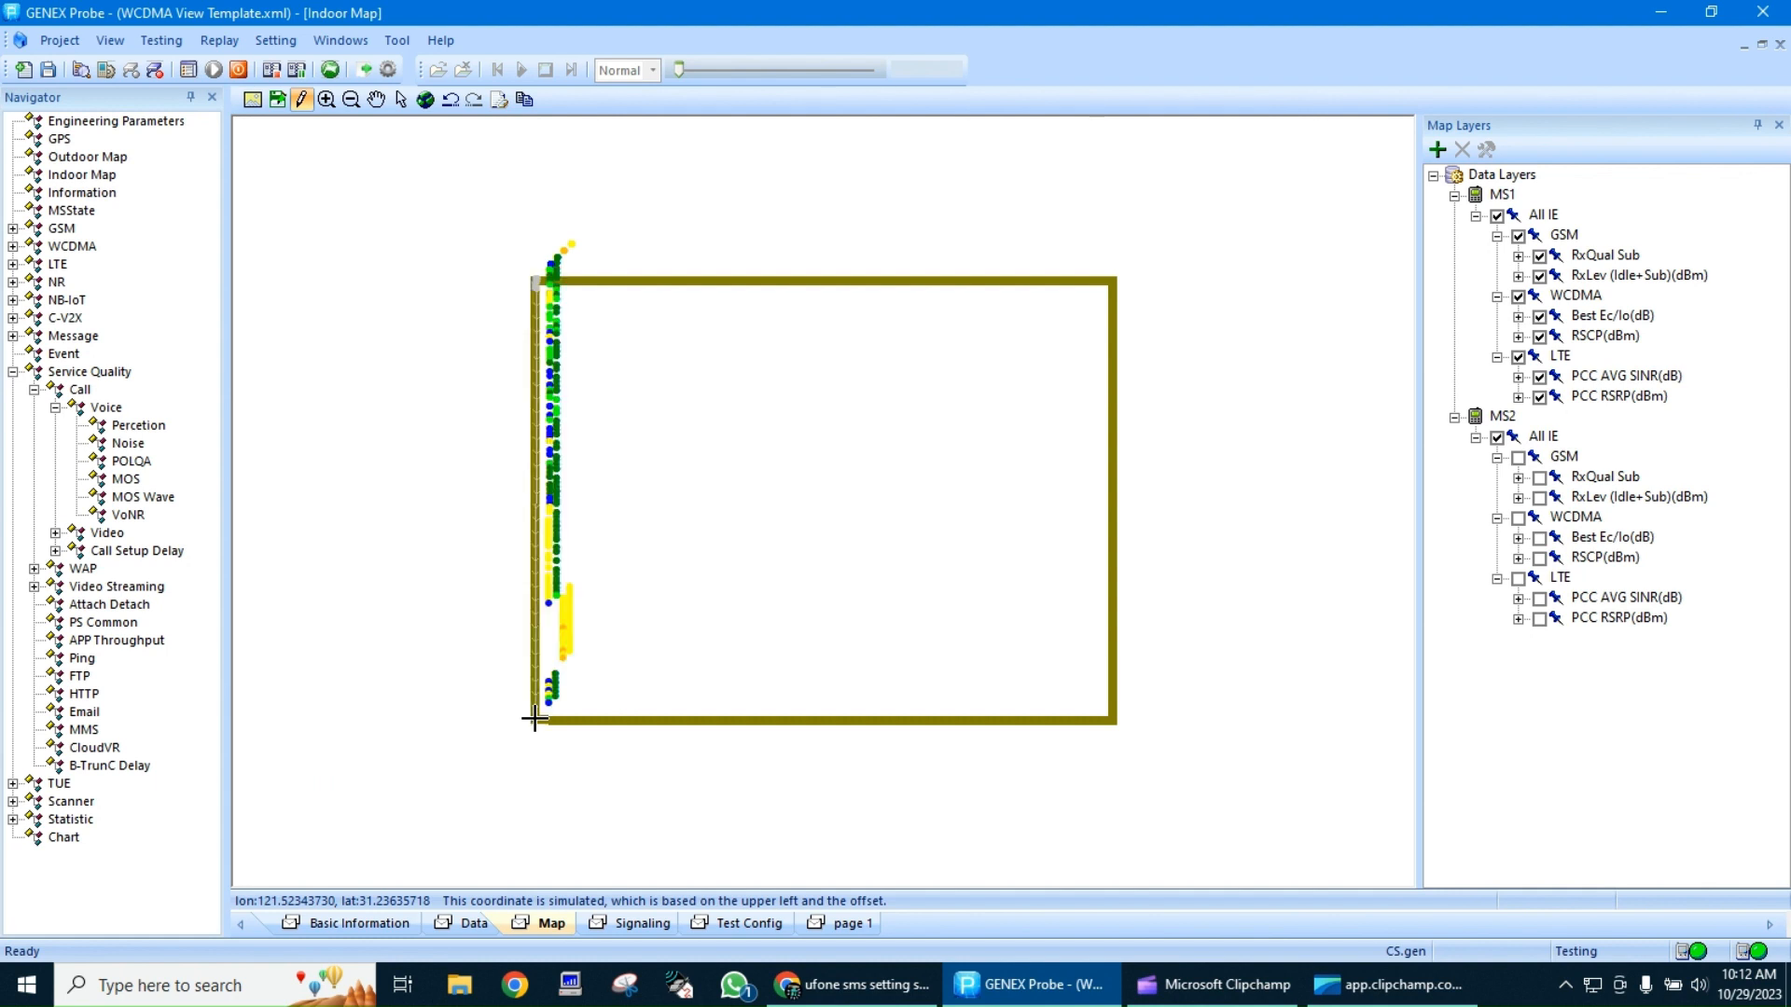
# On the Test Config page, examine the Voice Call statistics and configuration for MS1 and the test plan of MS2
pyautogui.click(743, 923)
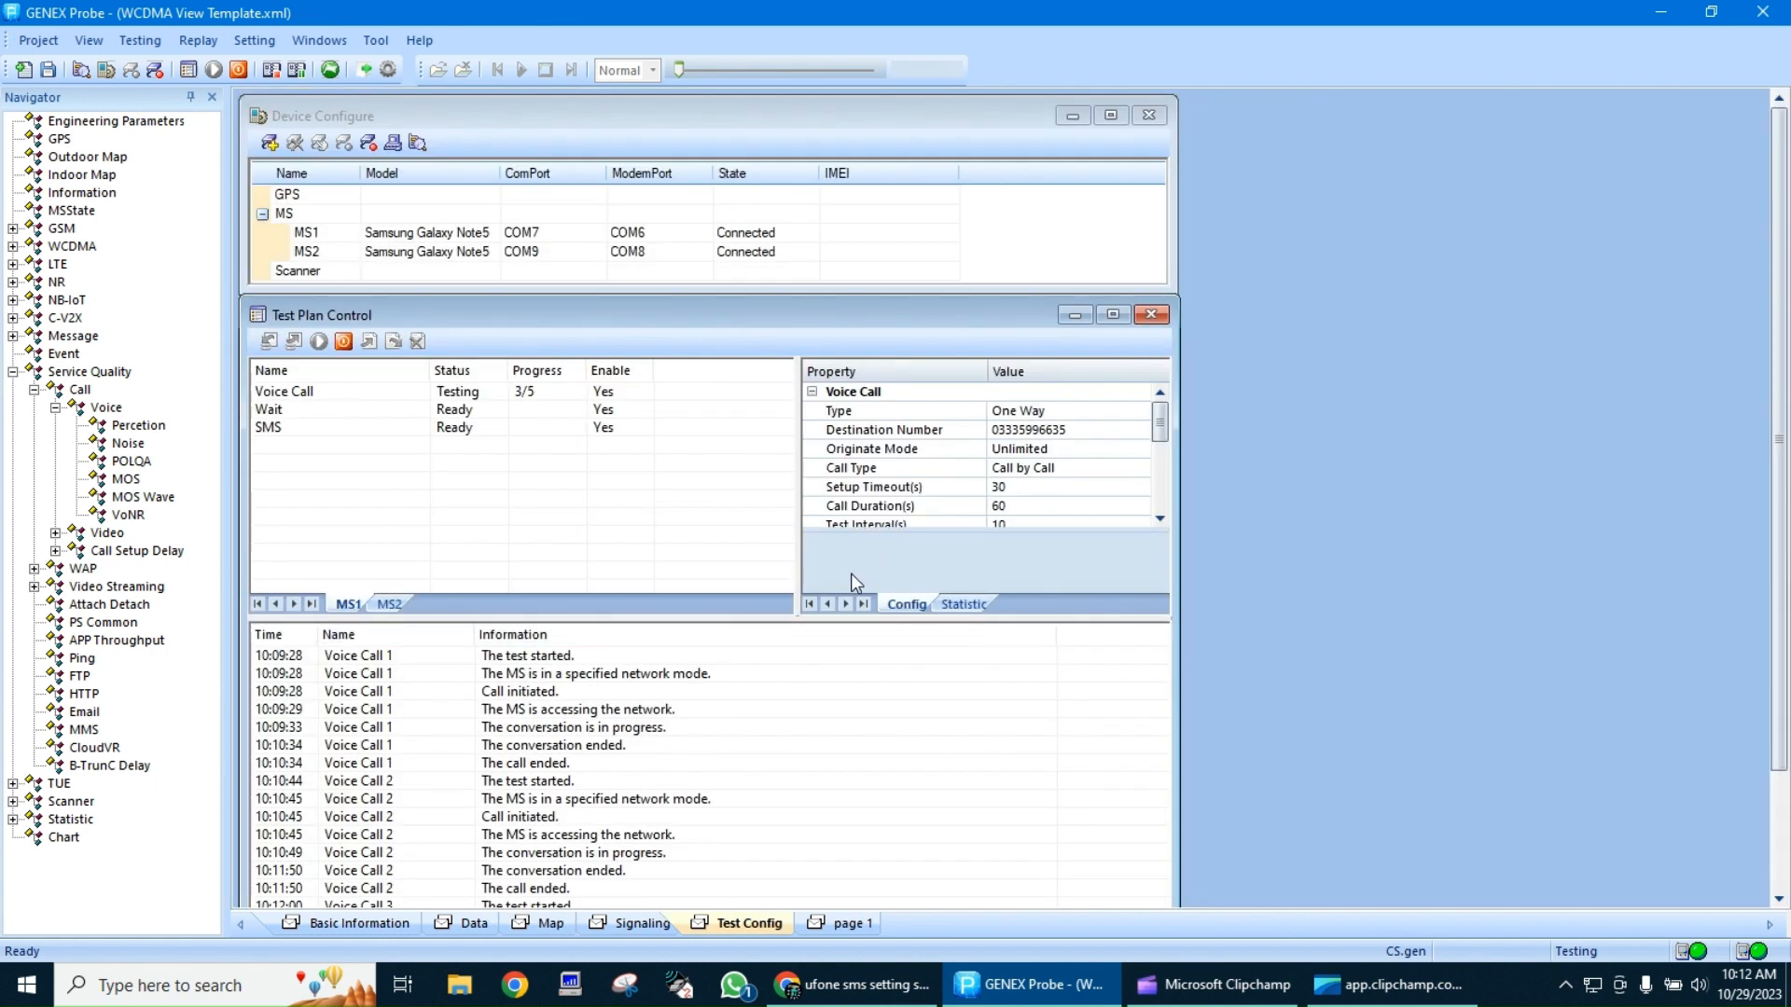
pyautogui.click(947, 603)
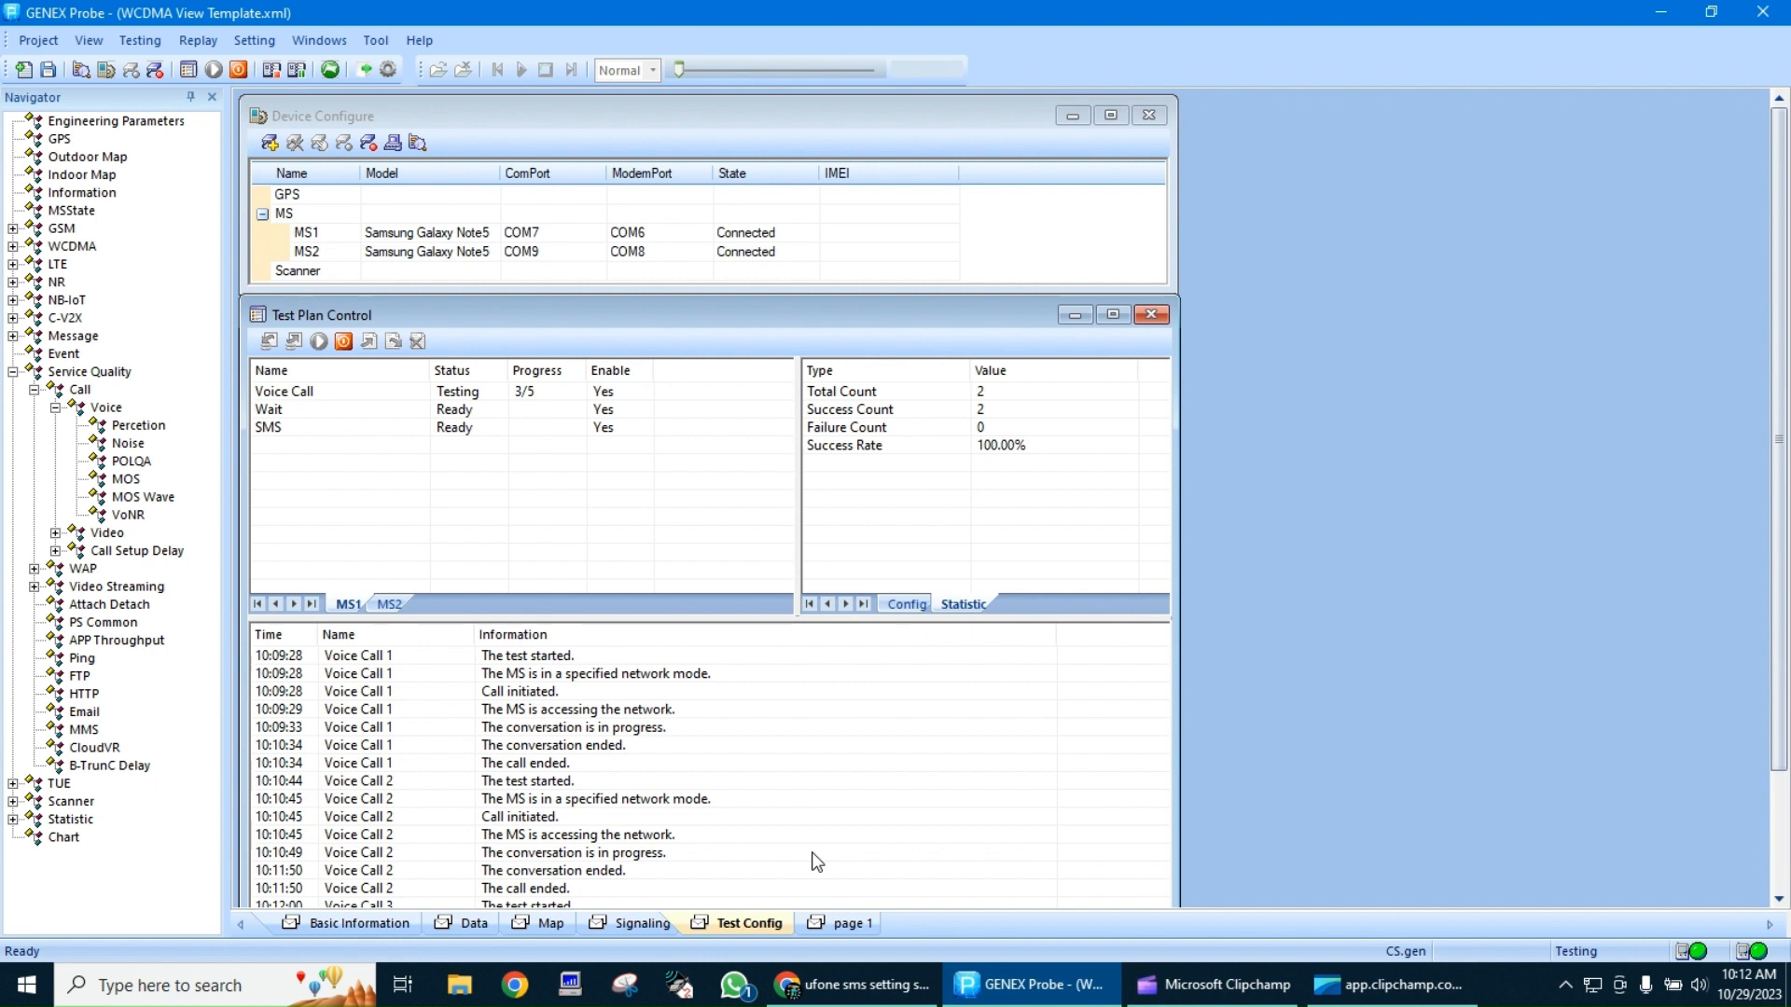
pyautogui.click(926, 605)
pyautogui.scroll(-2, 1002, 468)
pyautogui.scroll(2, 1003, 468)
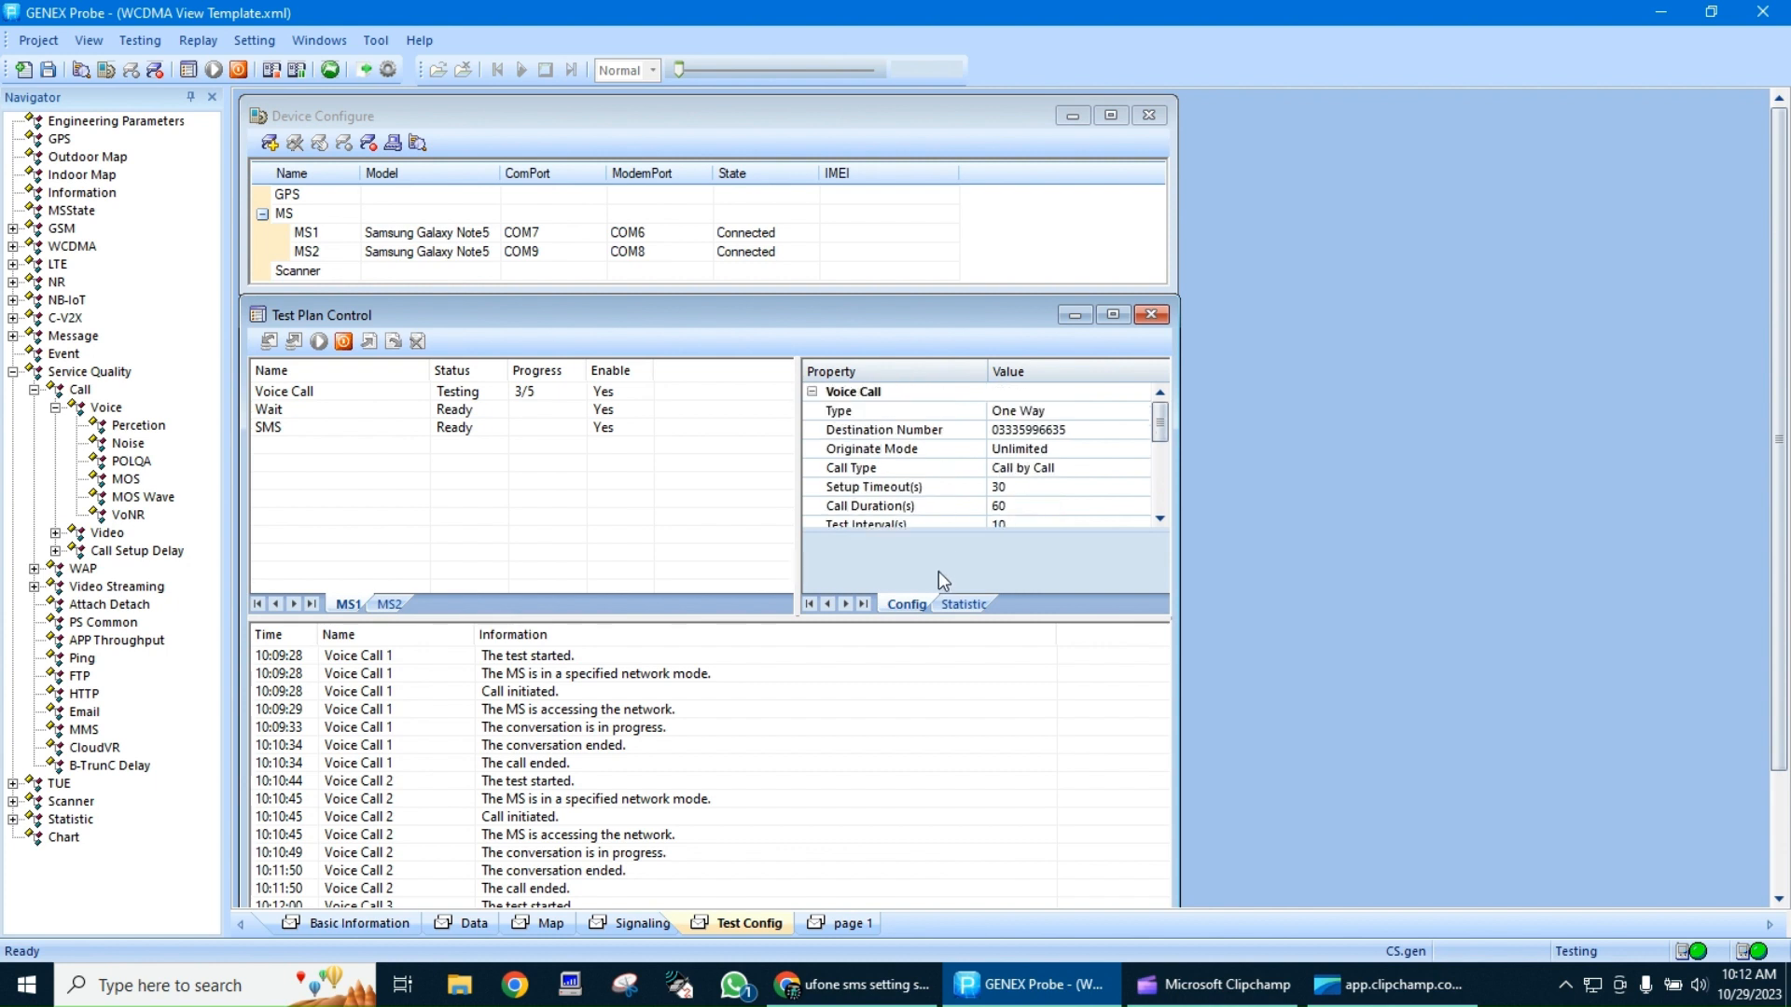
pyautogui.click(964, 597)
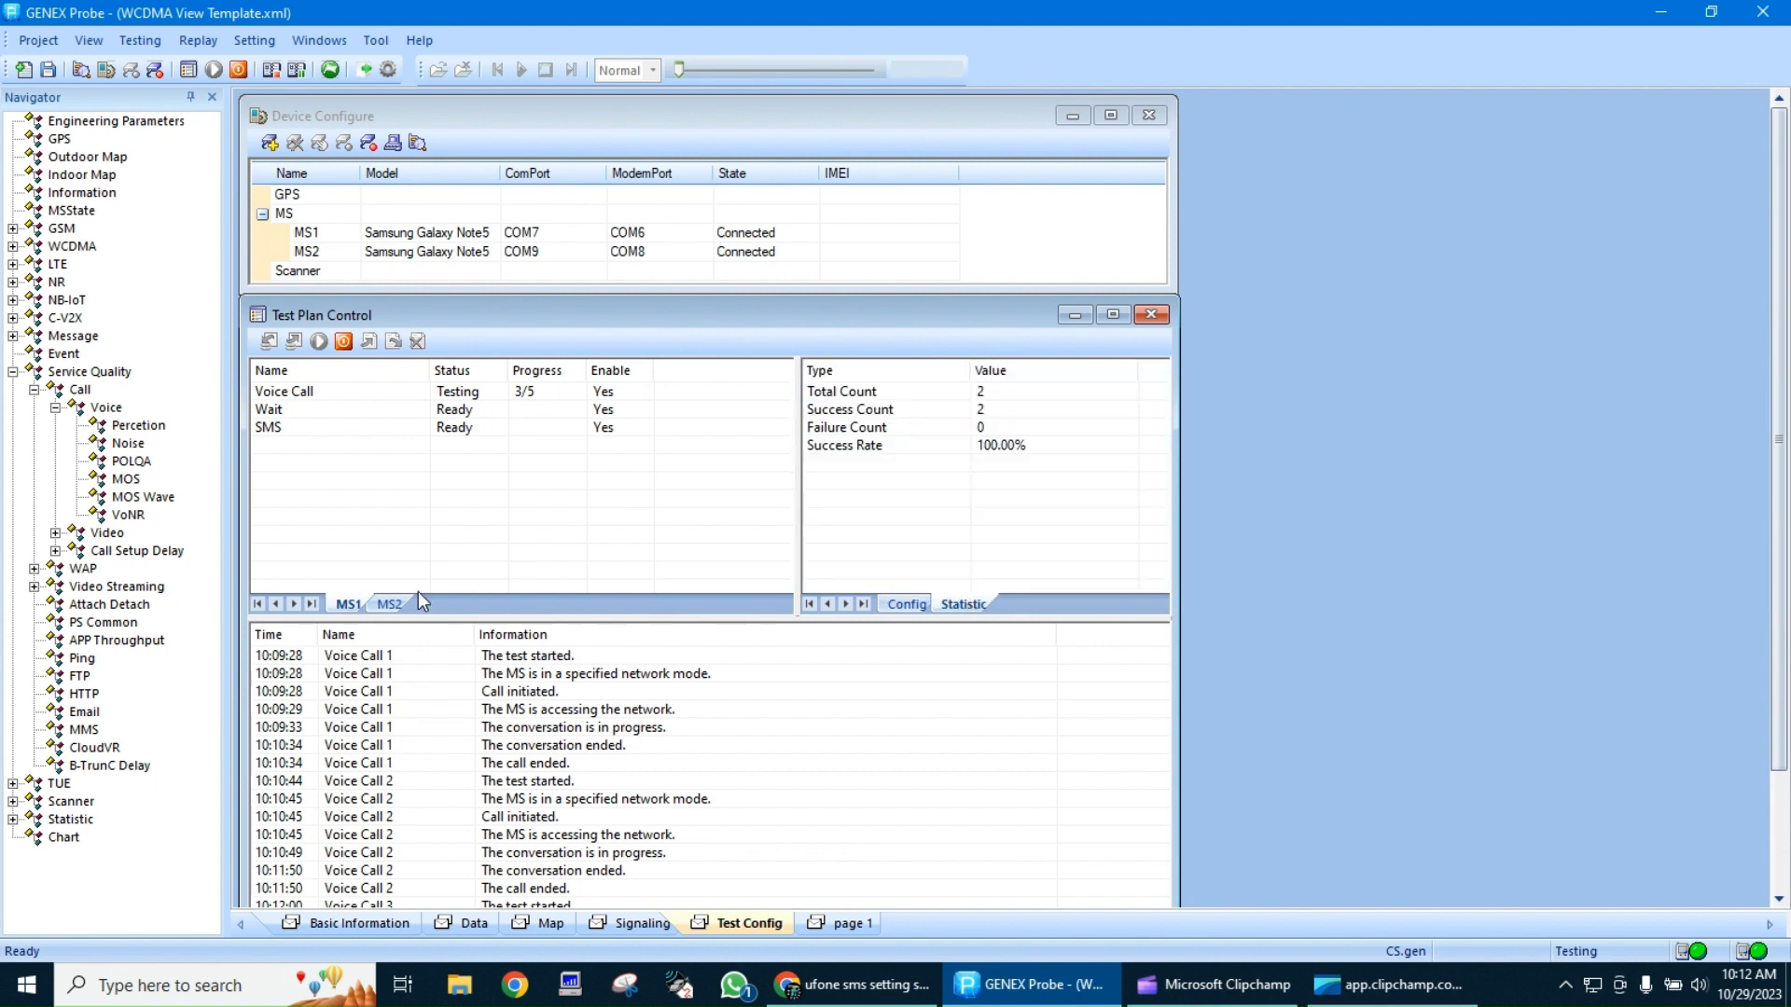
pyautogui.click(392, 606)
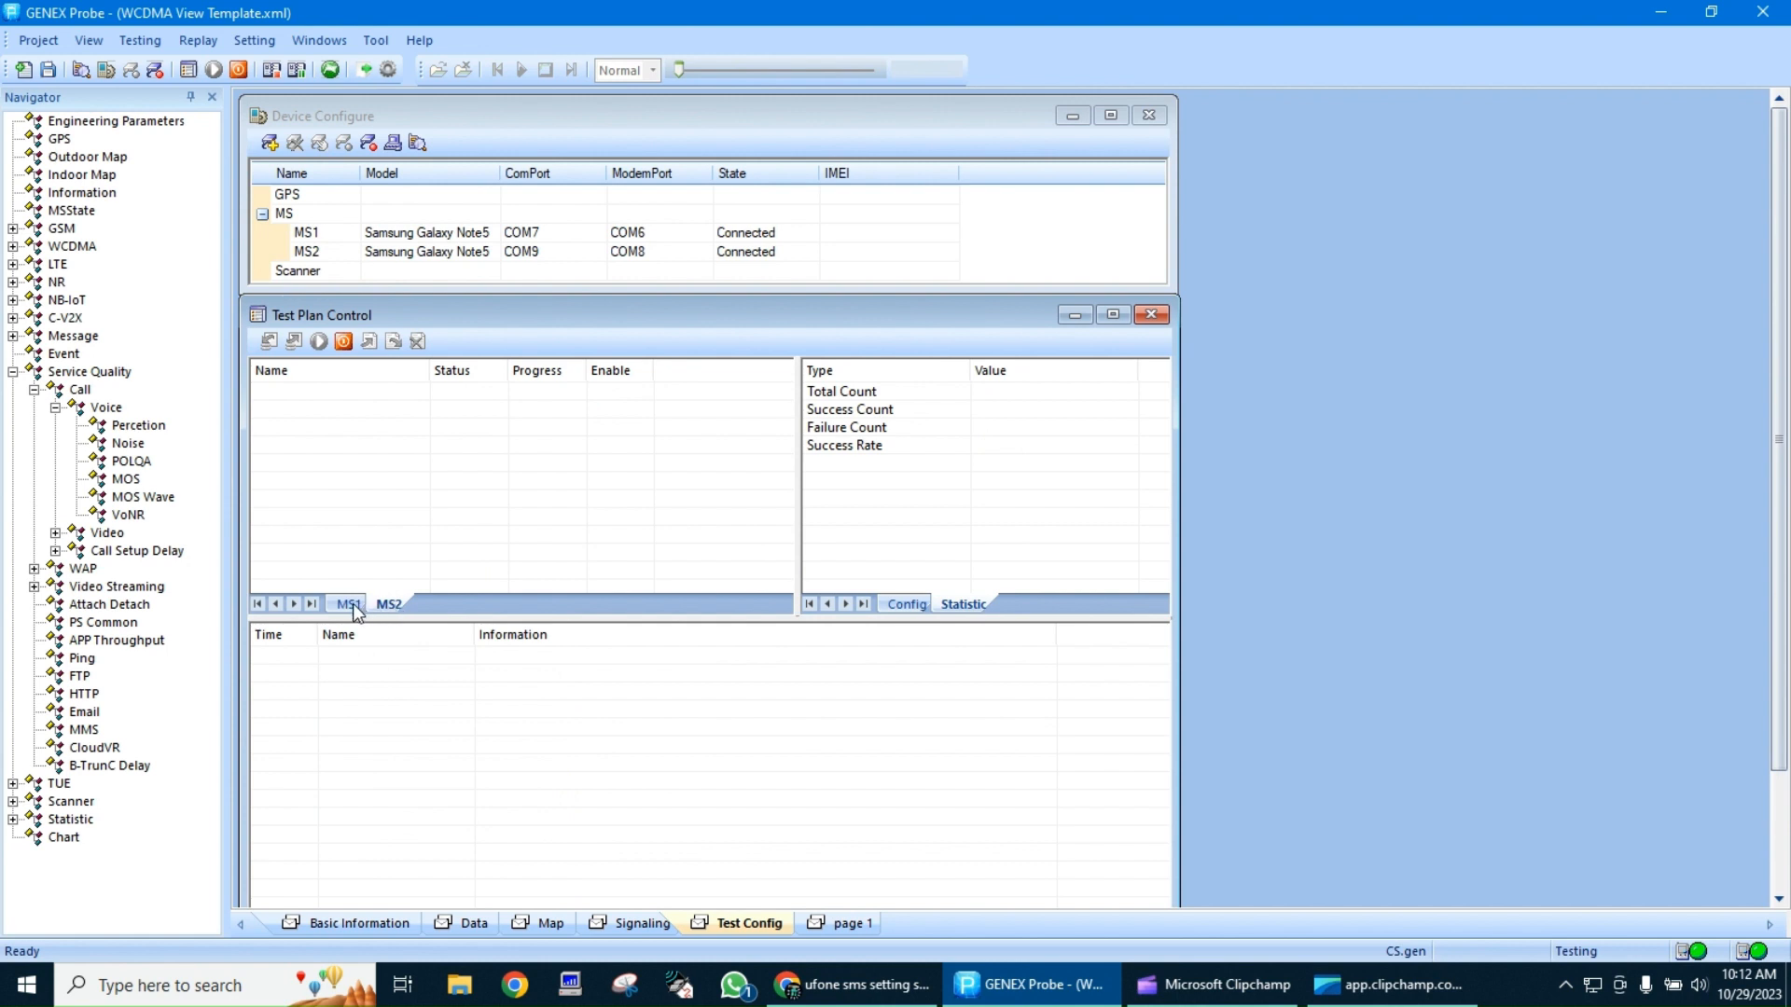
pyautogui.click(353, 606)
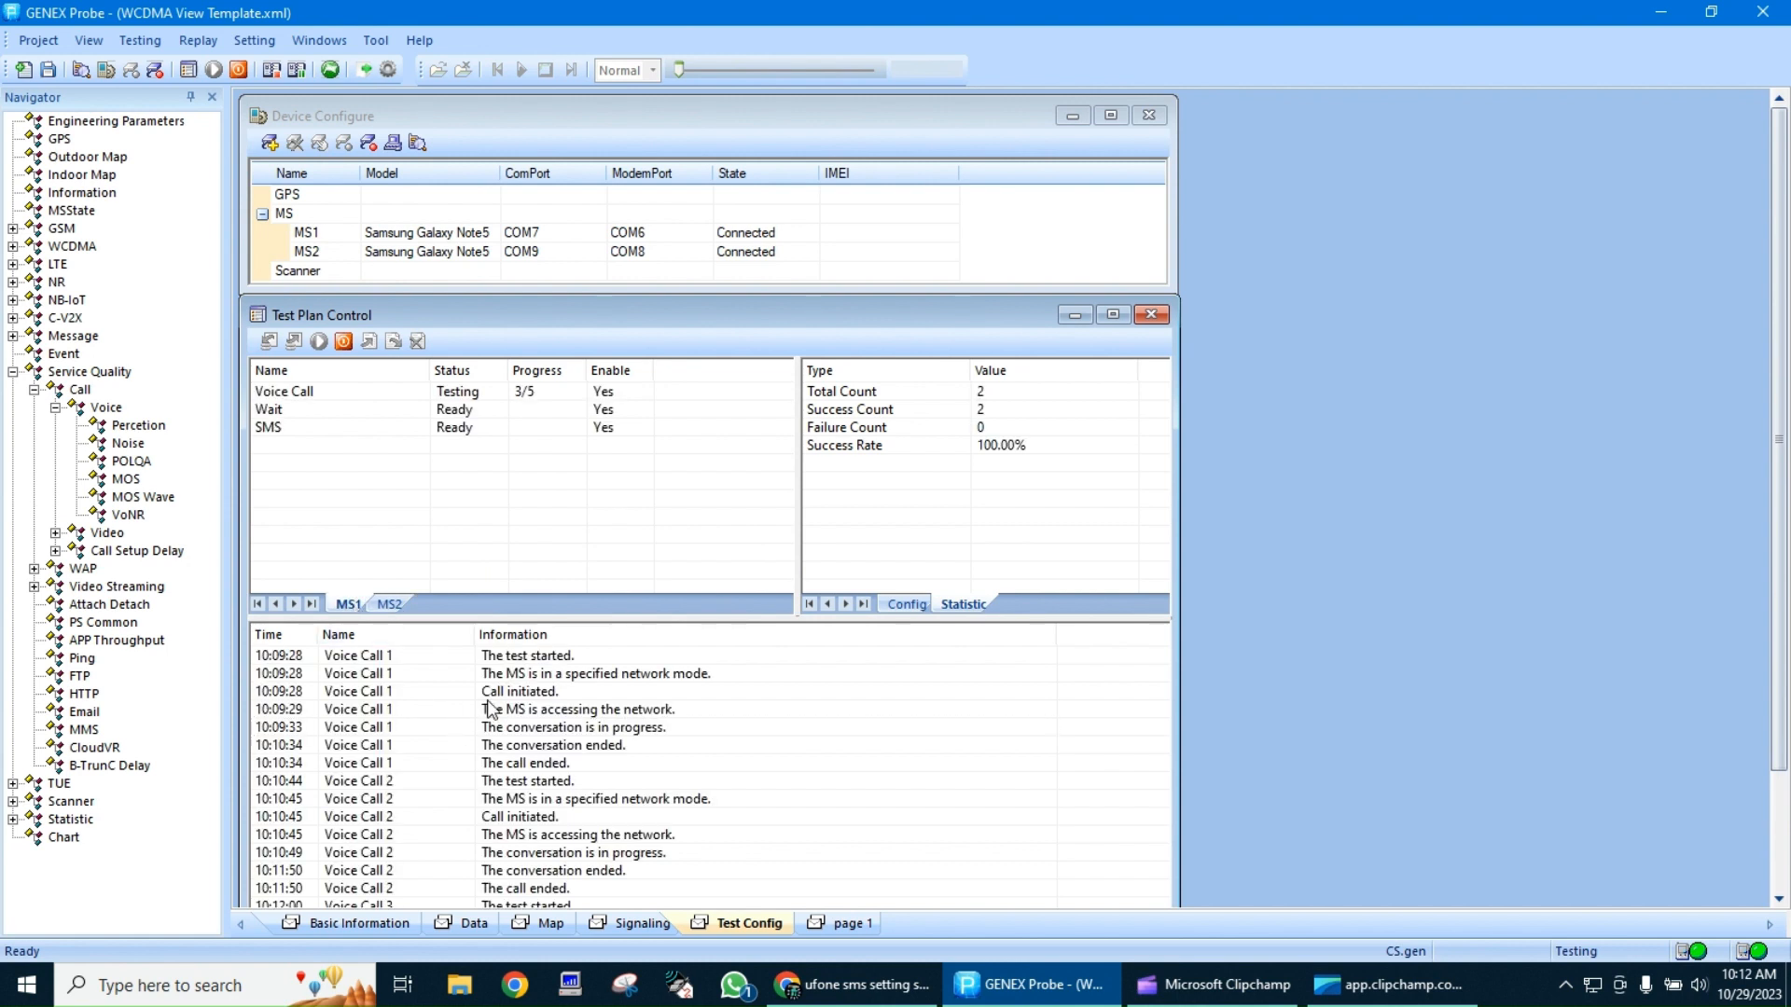
# Go through the MS1 test log entries down to the conversation in progress for Voice Call 3
pyautogui.click(487, 698)
pyautogui.press('Down')
pyautogui.press('Down')
pyautogui.press('Down')
pyautogui.press('Down')
pyautogui.press('Down')
pyautogui.press('Down')
pyautogui.press('Down')
pyautogui.press('Down')
pyautogui.press('Down')
pyautogui.press('Down')
pyautogui.press('Down')
pyautogui.press('Down')
pyautogui.press('Down')
pyautogui.click(1780, 826)
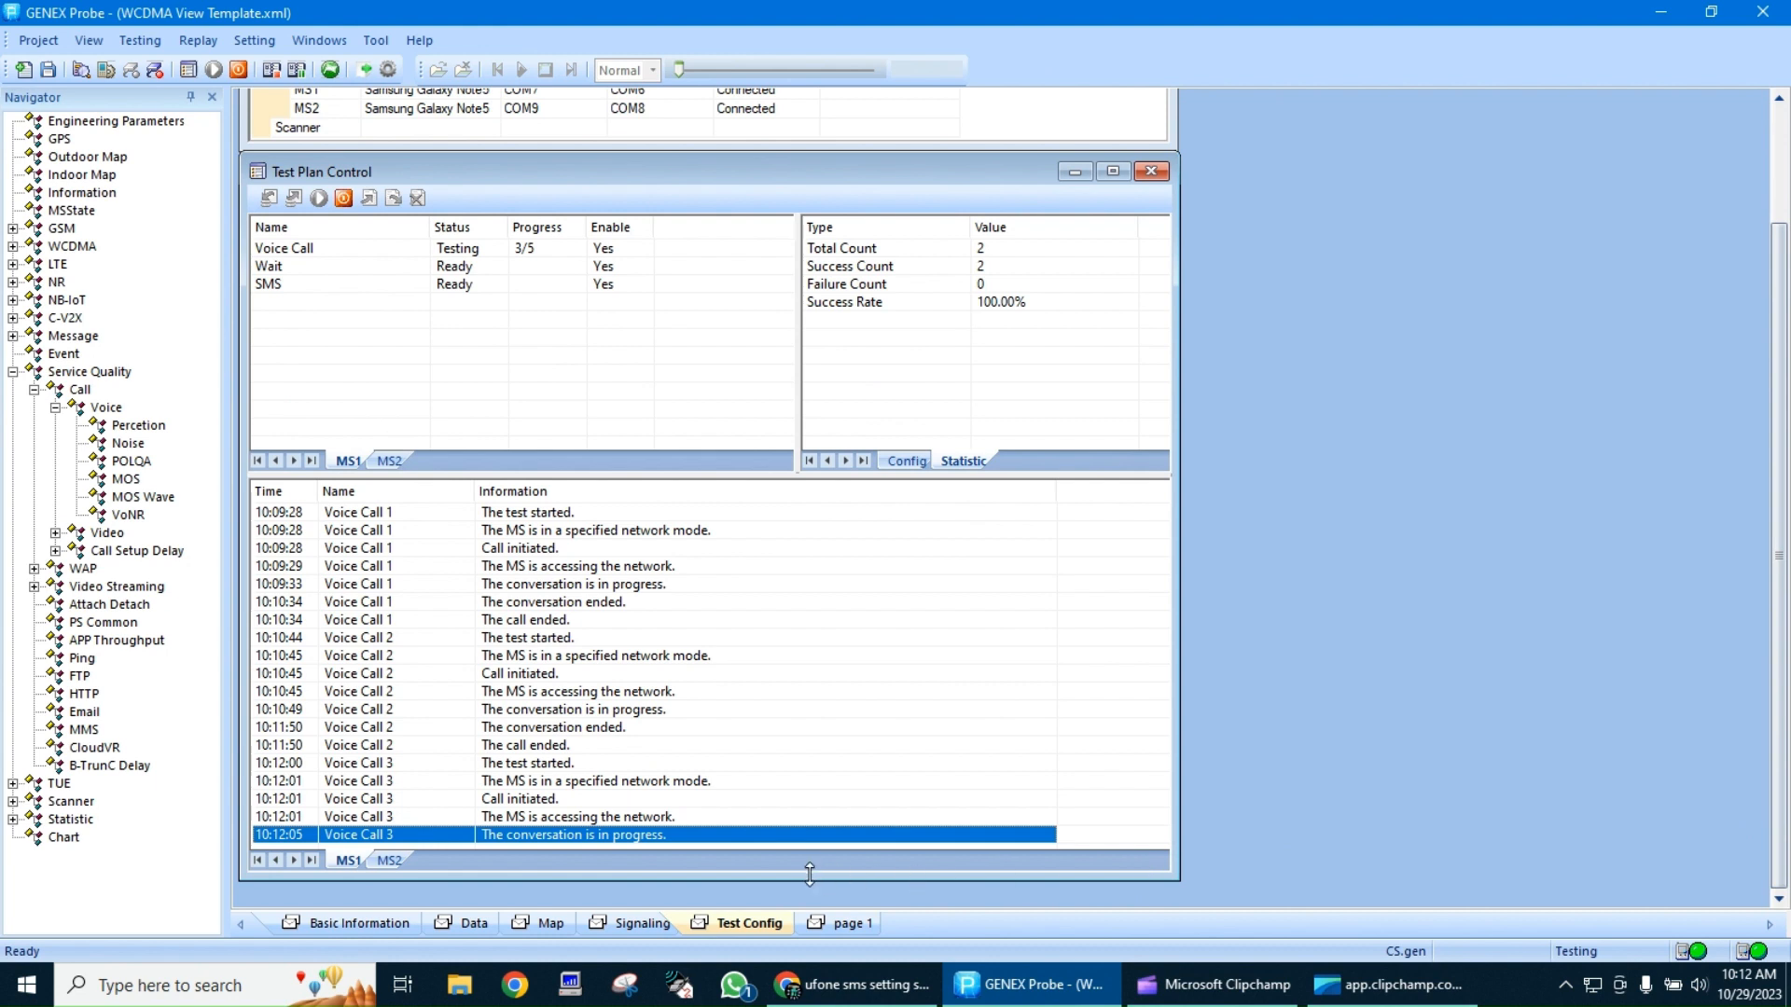
# Shorten the Test Plan Control window so that it fits entirely within the Test Config page
pyautogui.moveTo(808, 874); pyautogui.dragTo(806, 711)
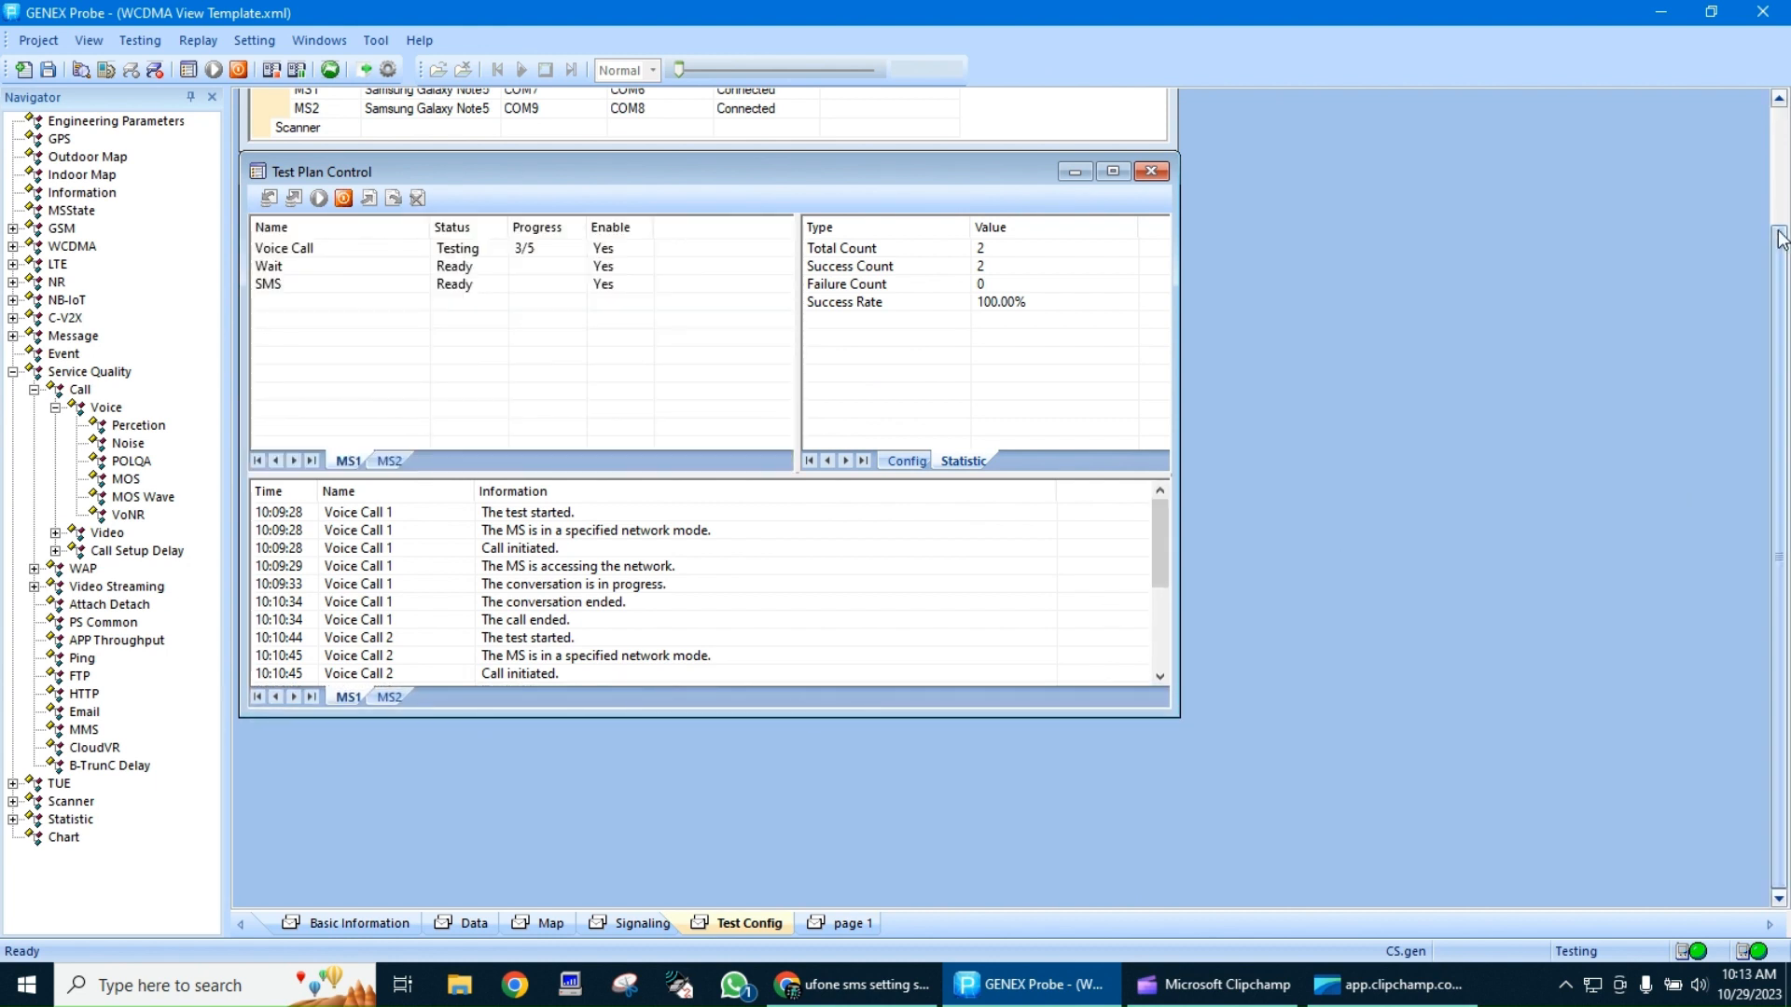
pyautogui.click(1783, 174)
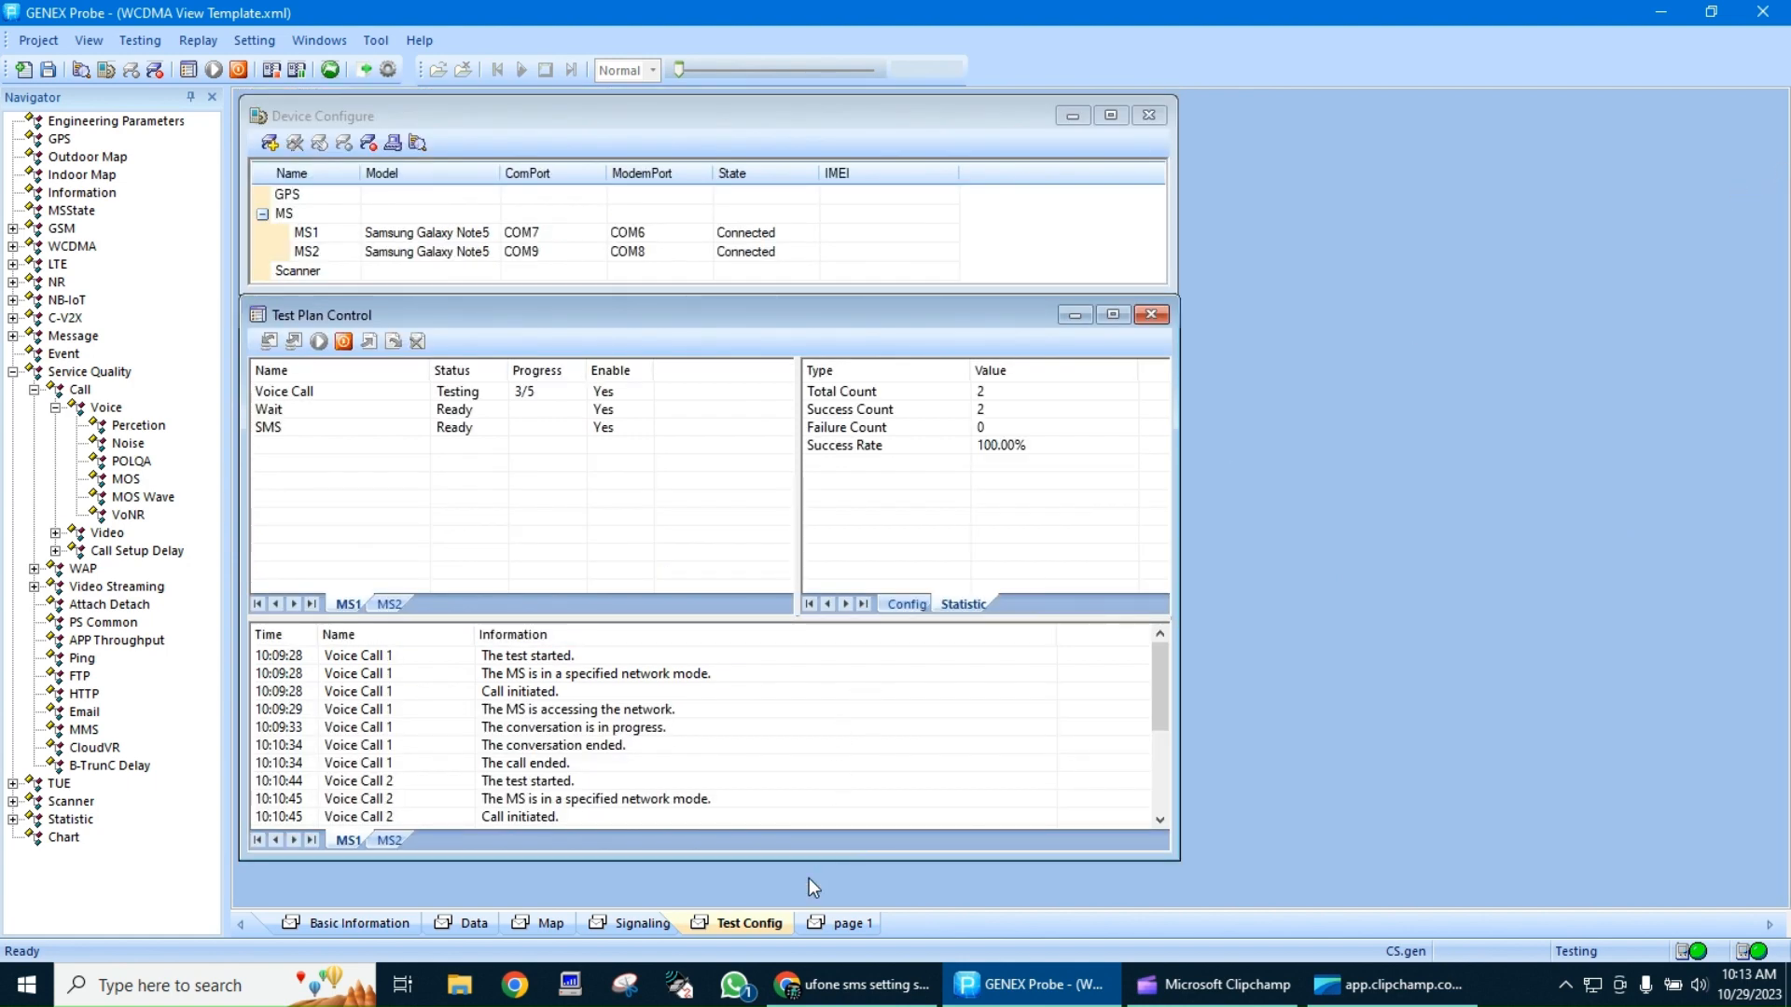
pyautogui.moveTo(816, 859); pyautogui.dragTo(817, 897)
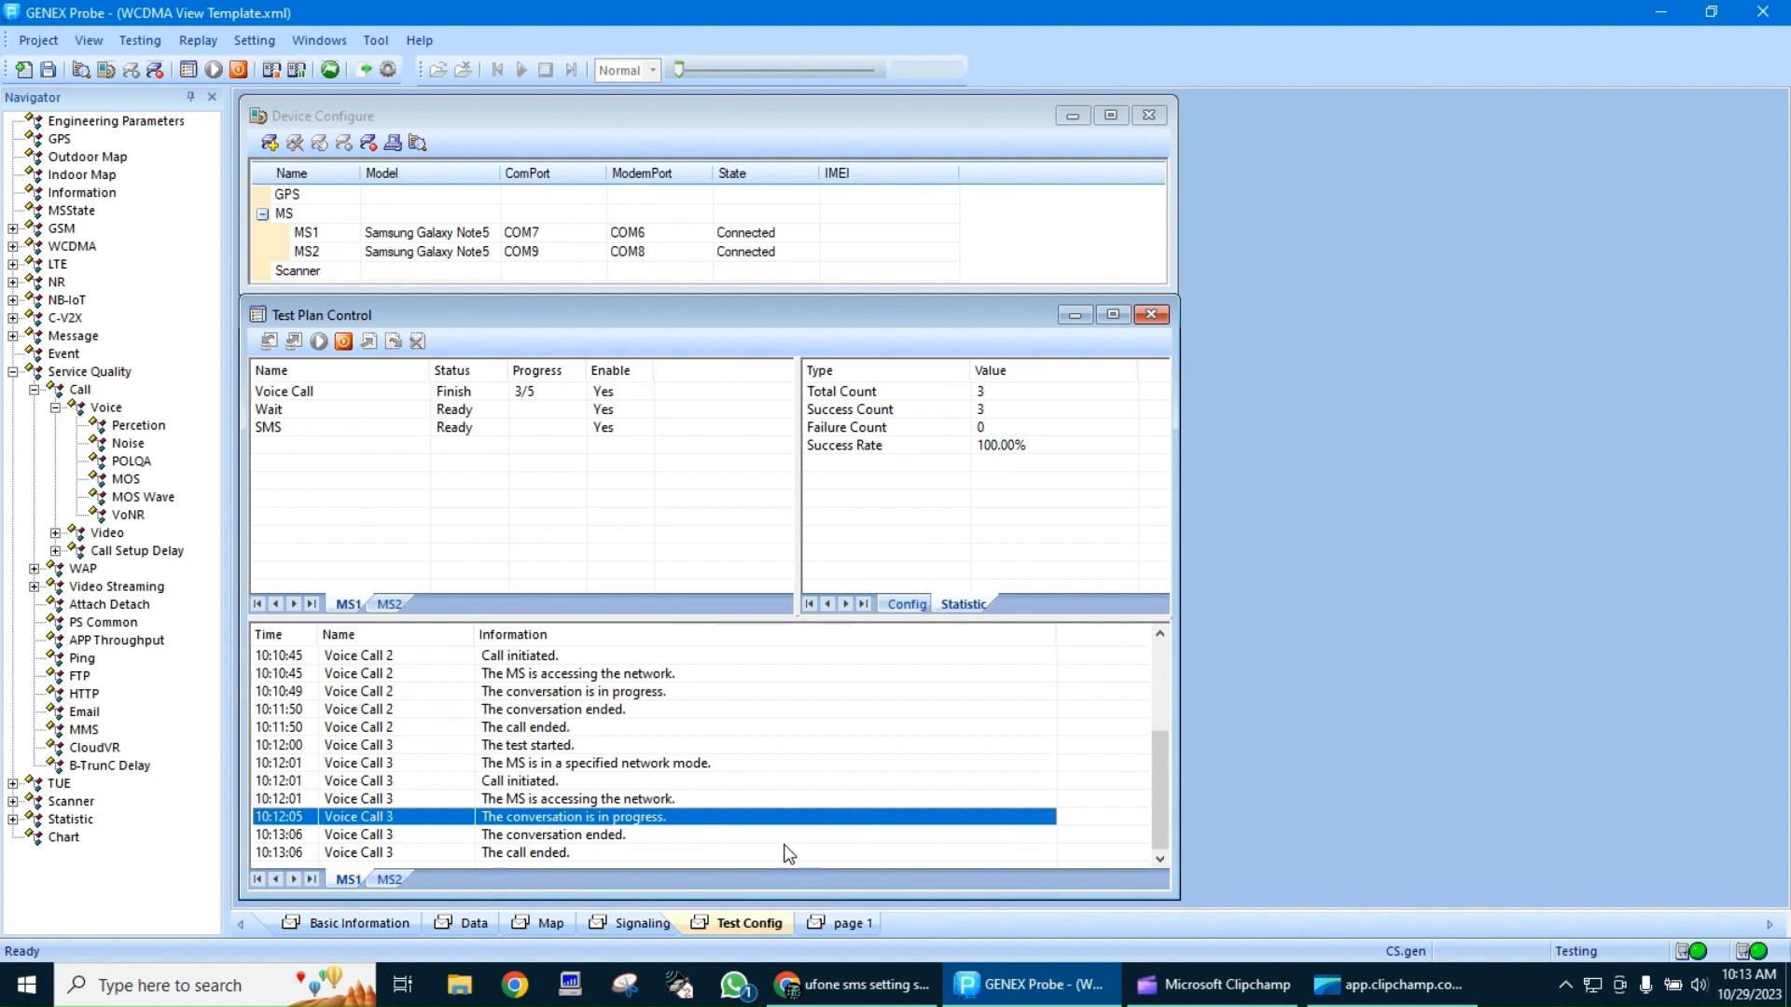
# Review the MS1 log from its first entries to the call ended entry of Voice Call 3
pyautogui.click(1158, 683)
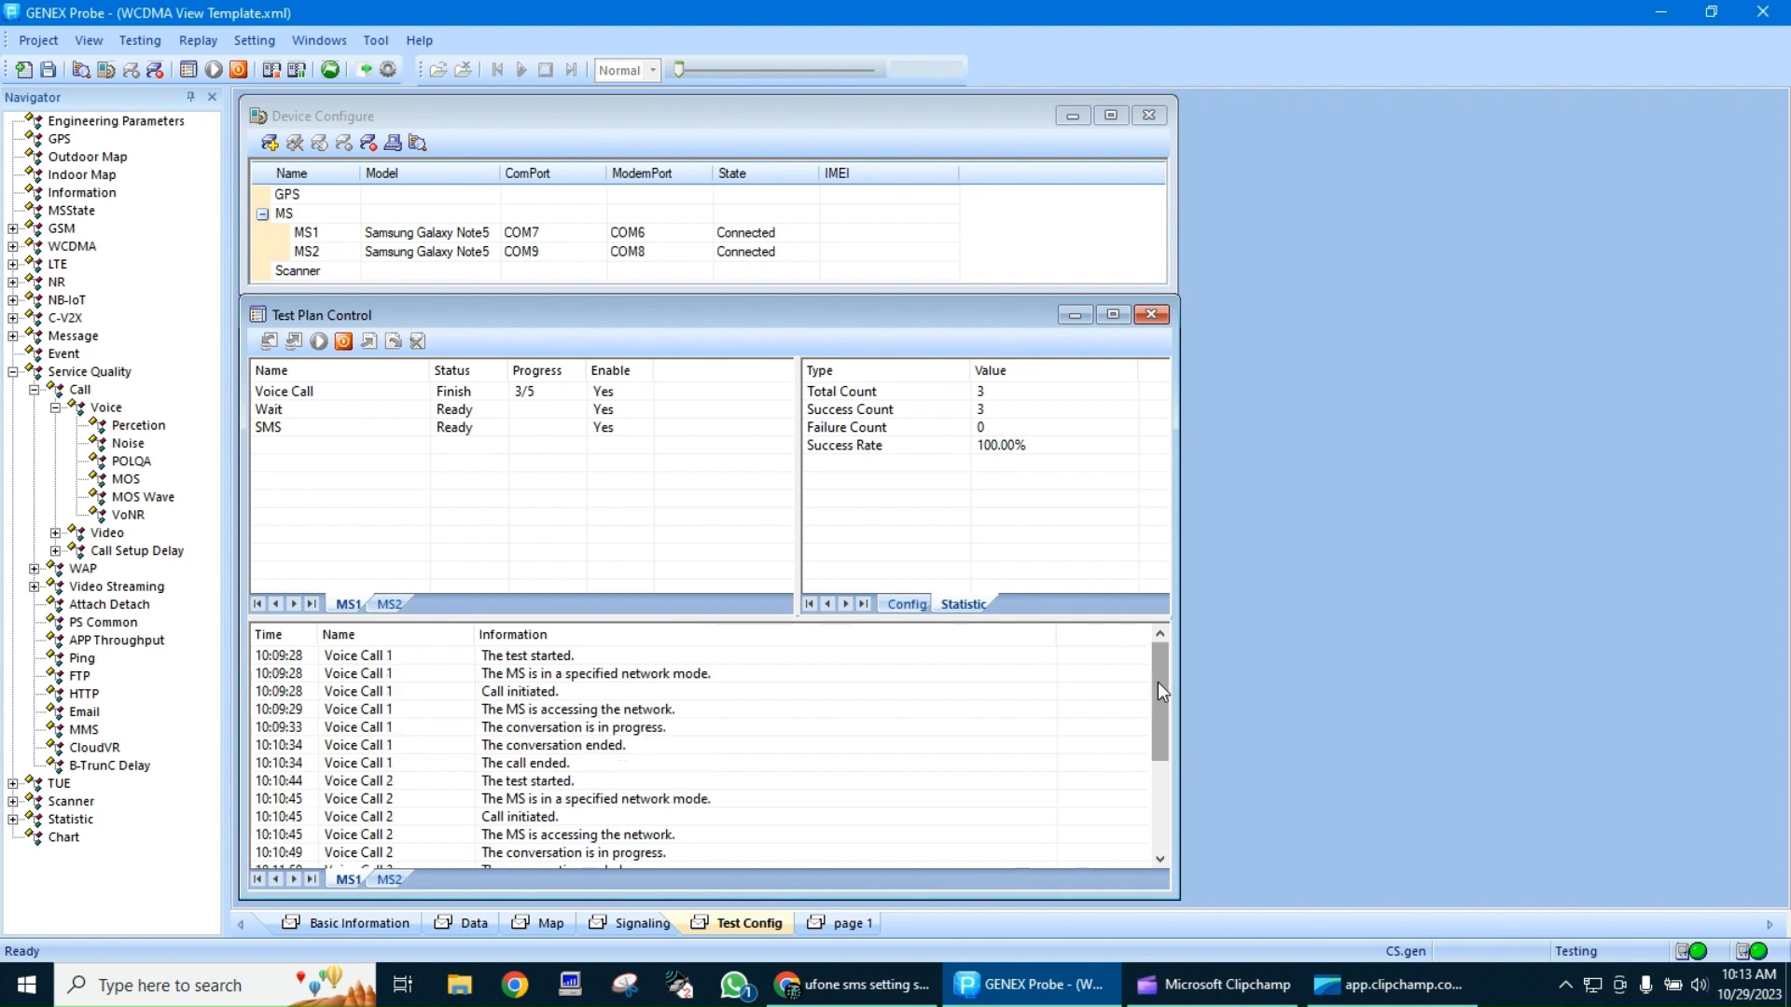
pyautogui.moveTo(1158, 683); pyautogui.dragTo(1158, 802)
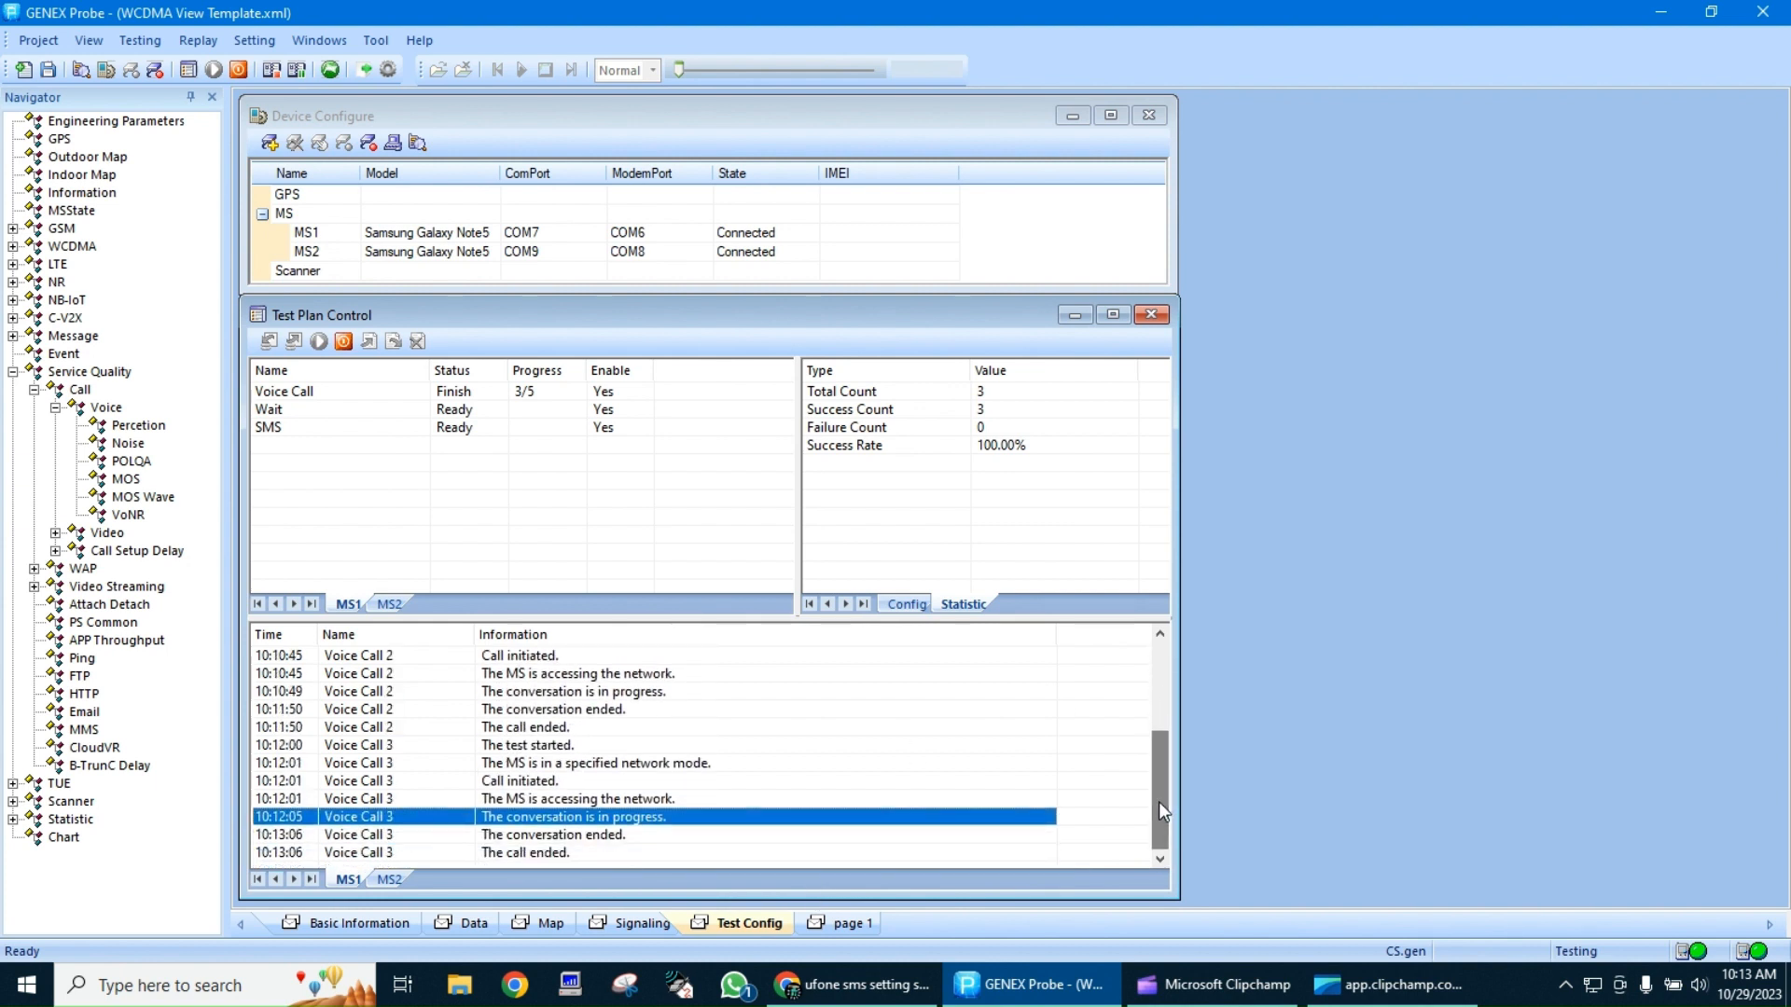
pyautogui.click(552, 855)
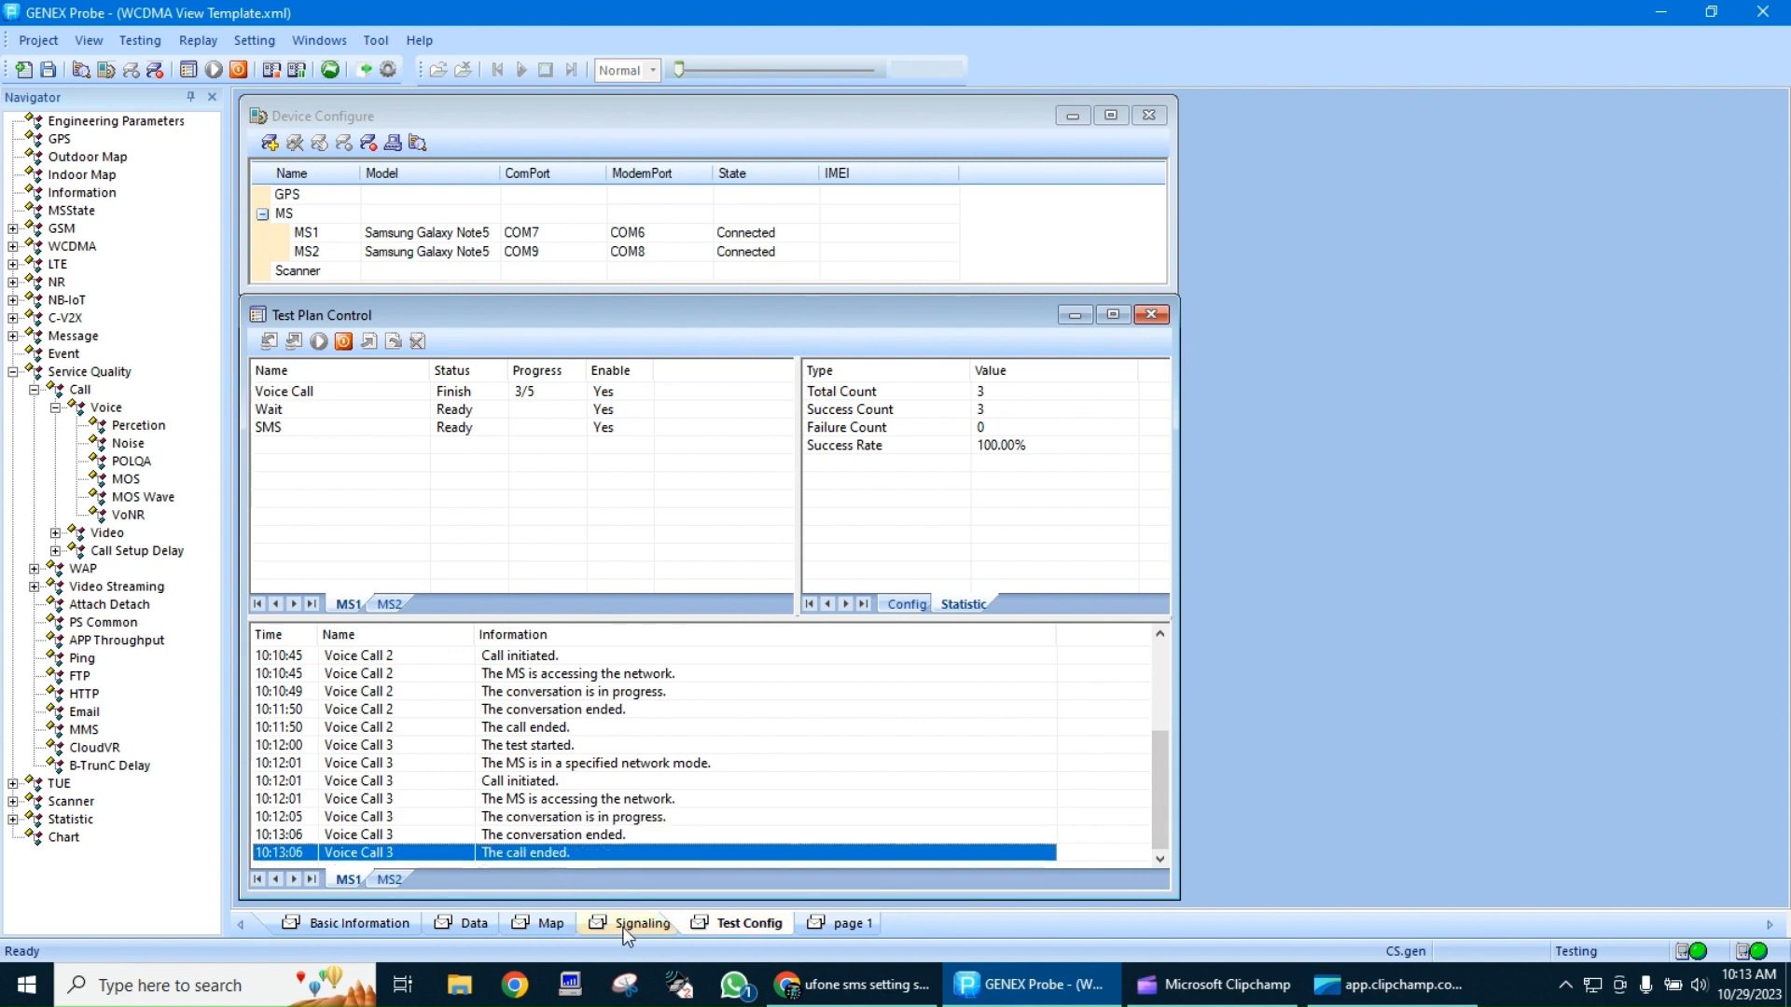
# Mark the third test point at the lower-right corner of the rectangle on the indoor map
pyautogui.click(550, 923)
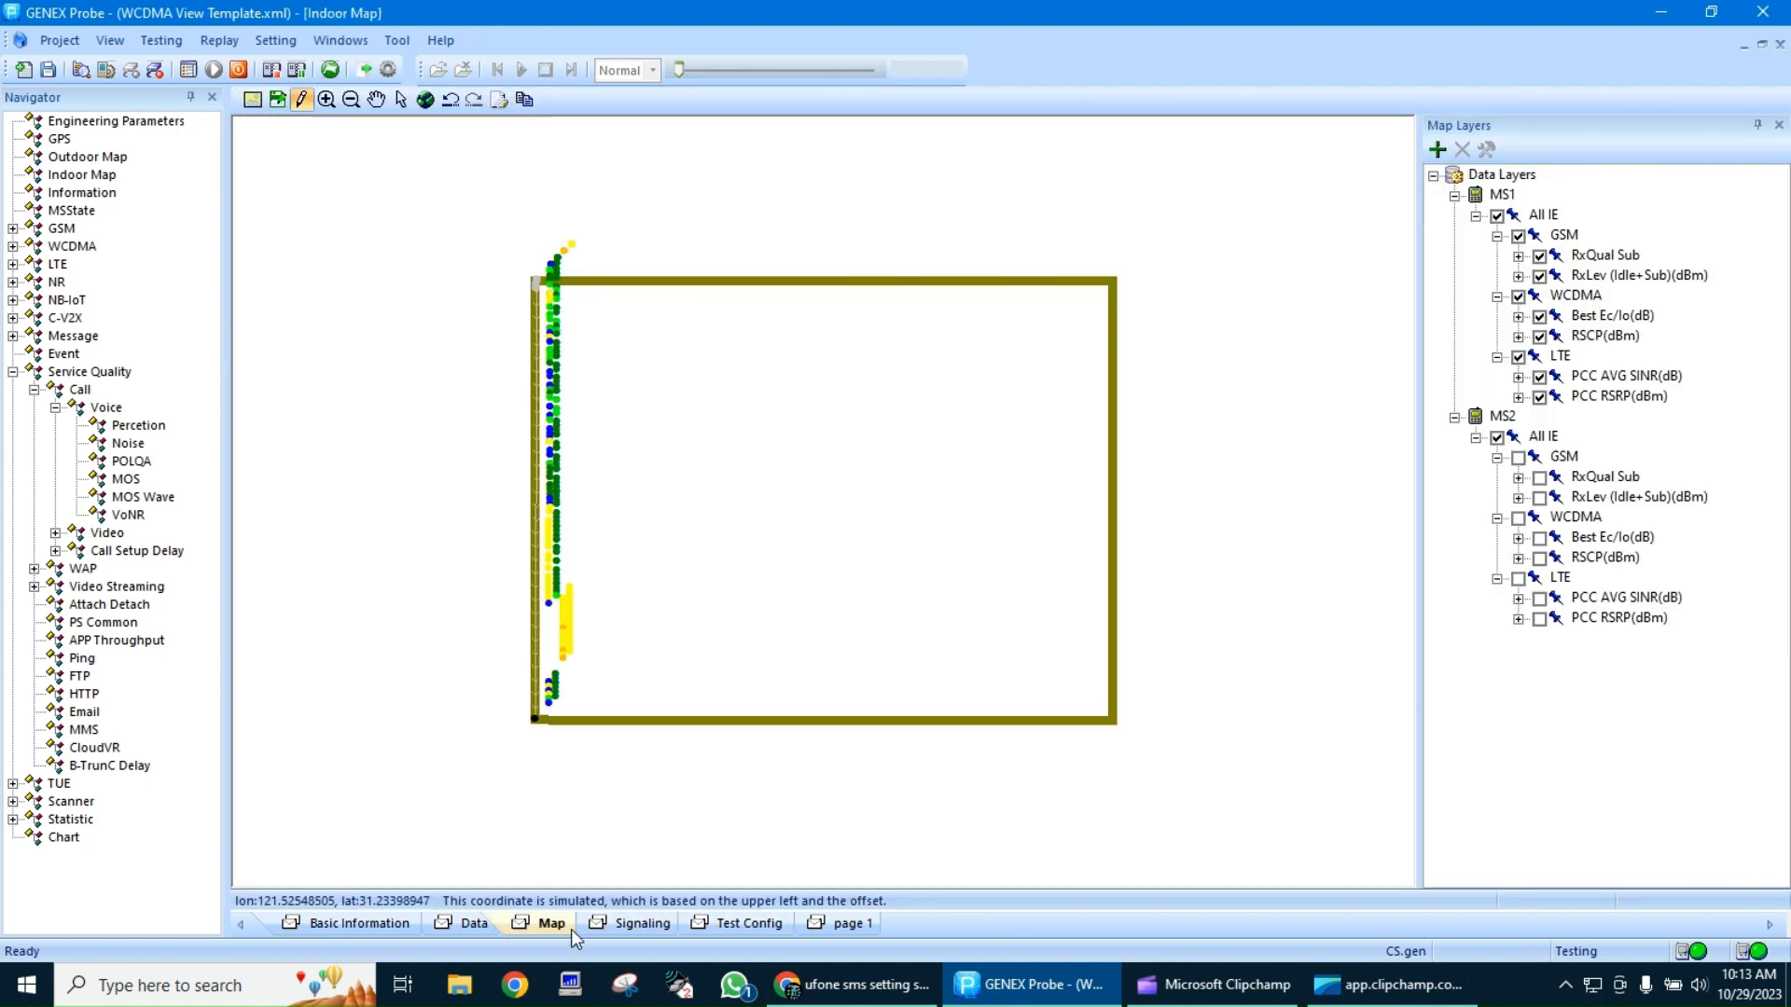
pyautogui.click(1116, 717)
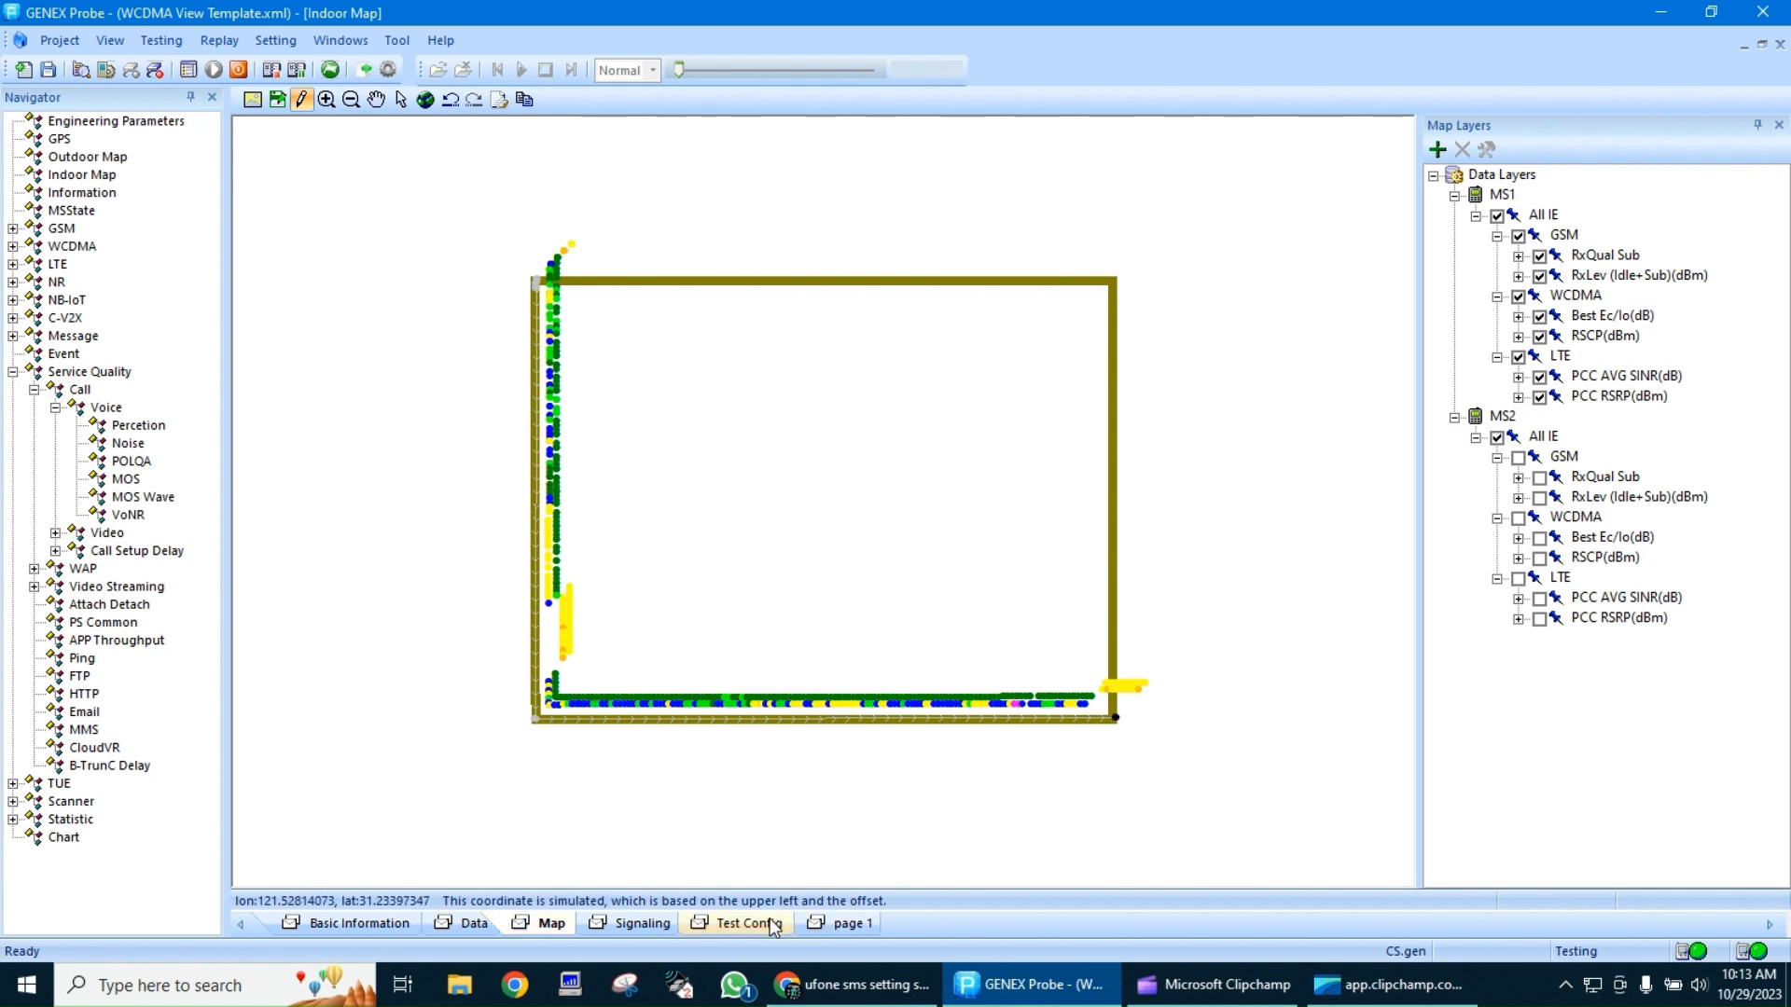
# Widen the Layer 3 window on the Signaling page so that its Message column shows in full
pyautogui.click(625, 926)
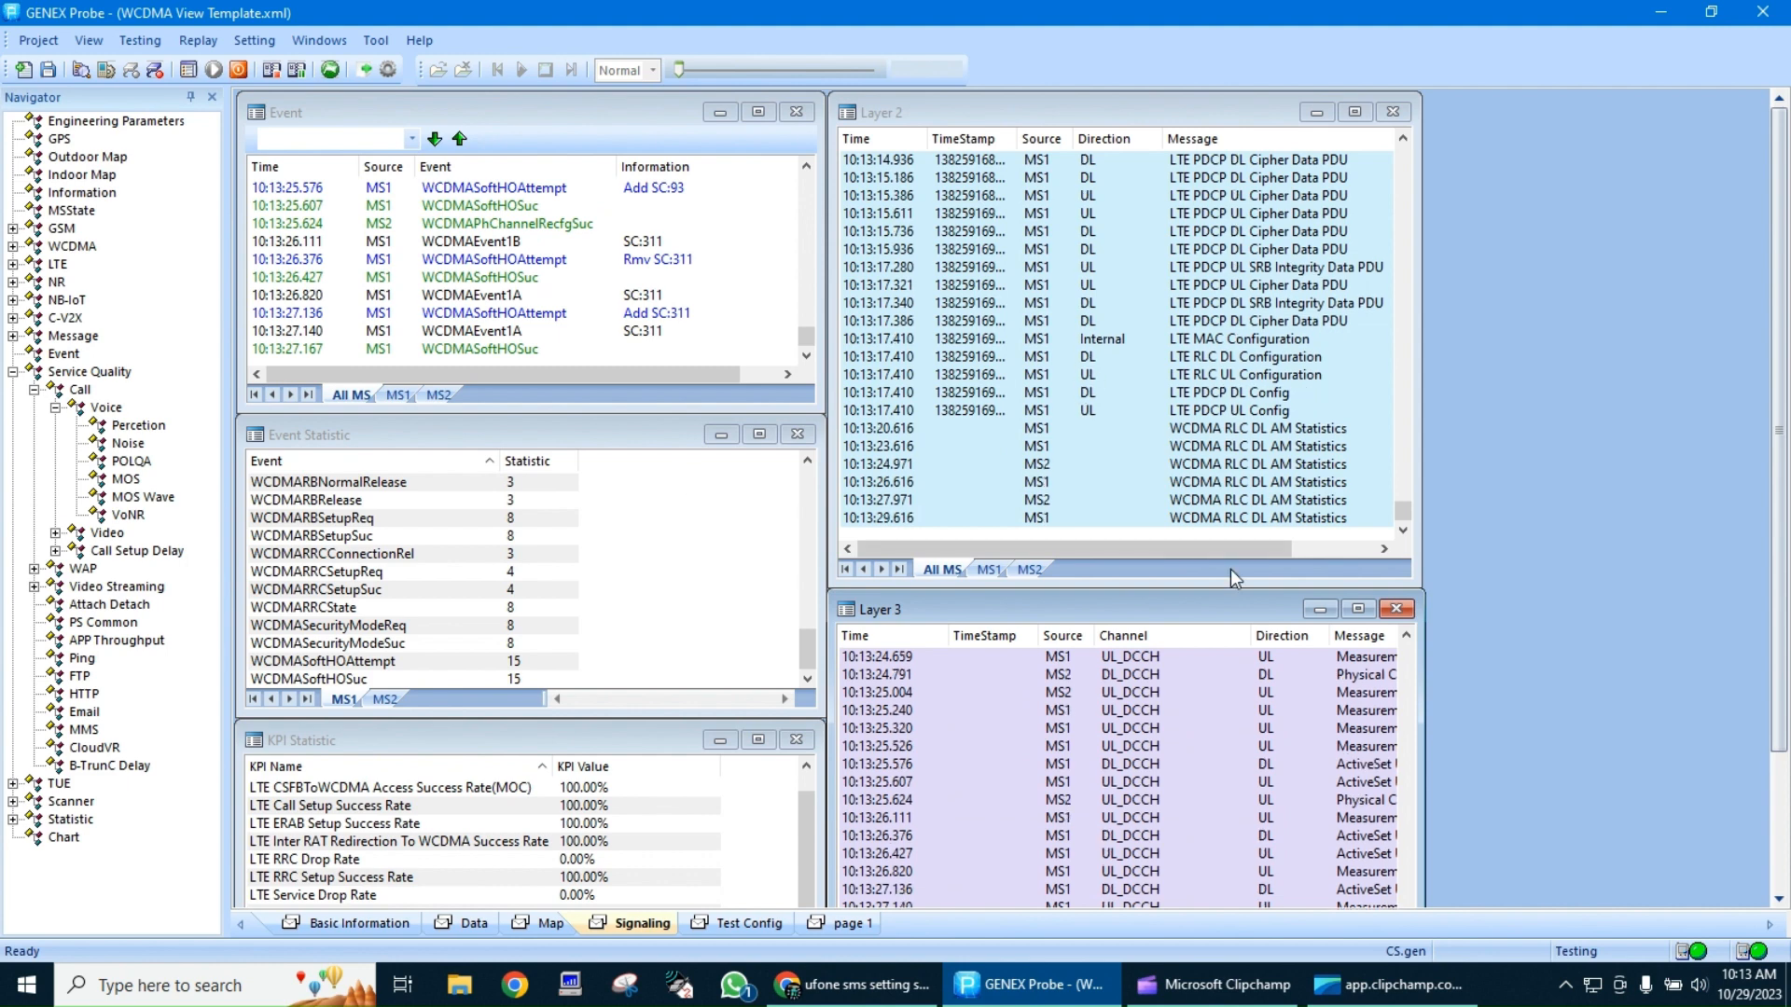
pyautogui.click(1173, 742)
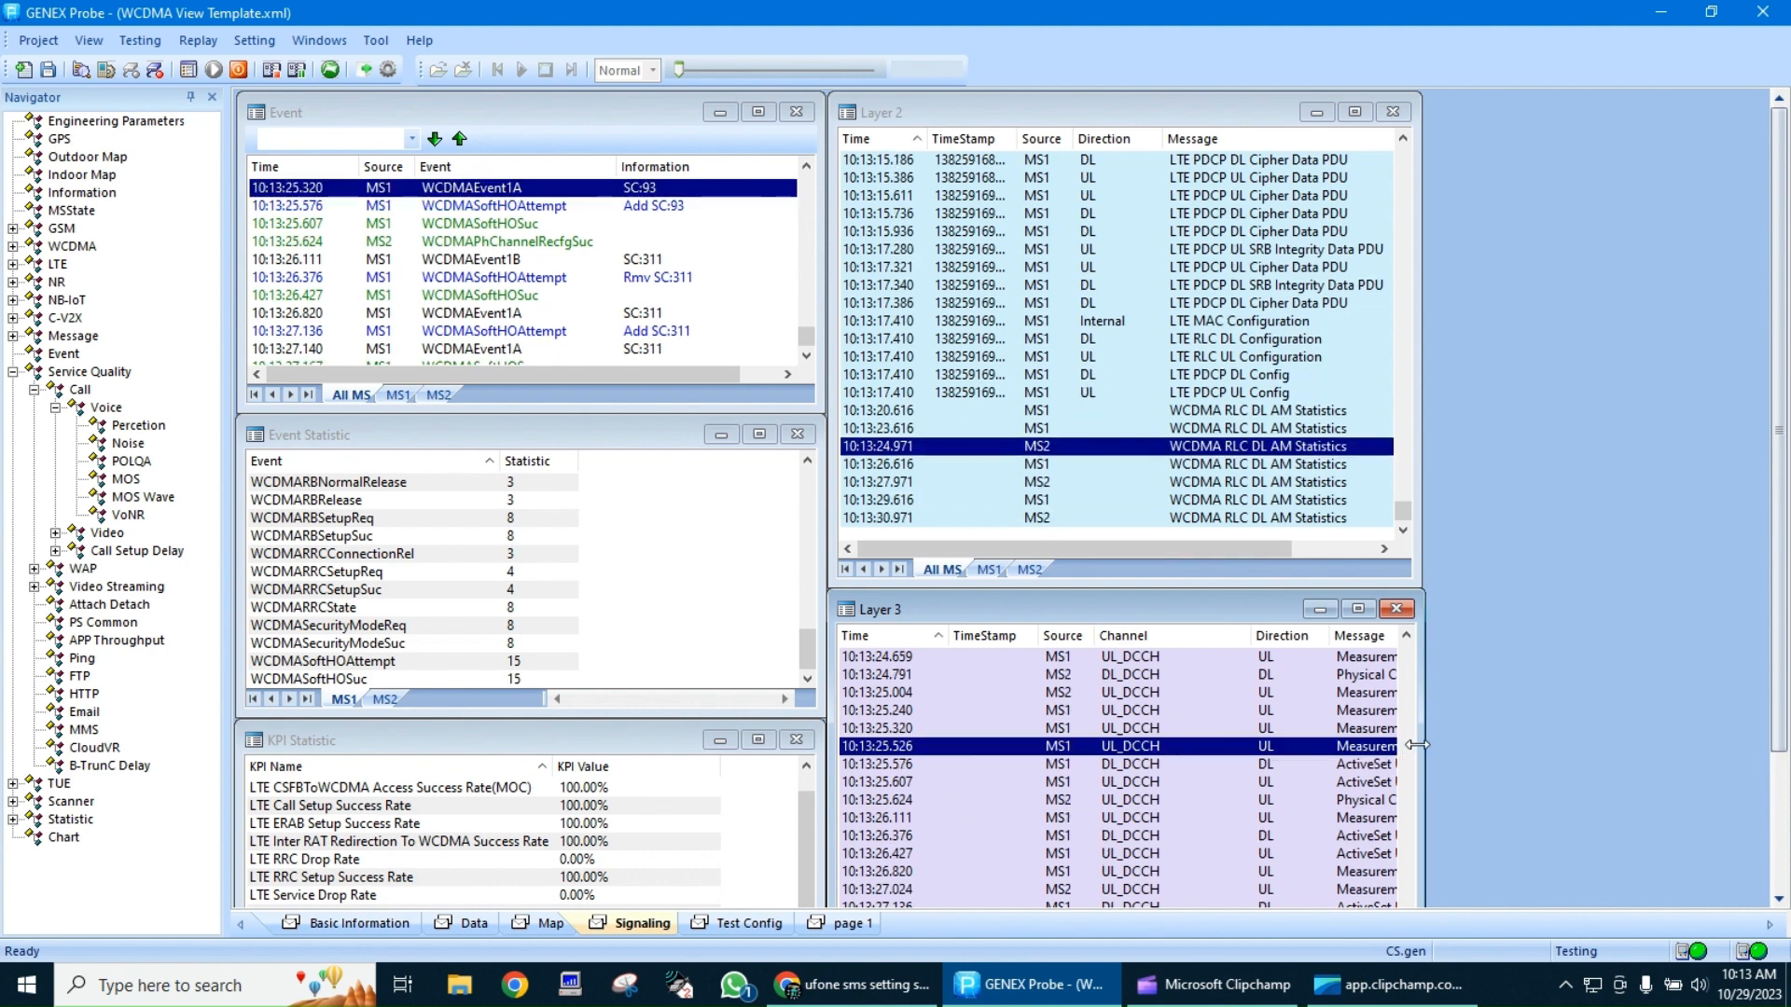
pyautogui.moveTo(1420, 744); pyautogui.dragTo(1762, 753)
# Go through the Layer 3 messages from the measurement reports back to the system information blocks before the RRC Connection Request
pyautogui.scroll(-4, 1495, 798)
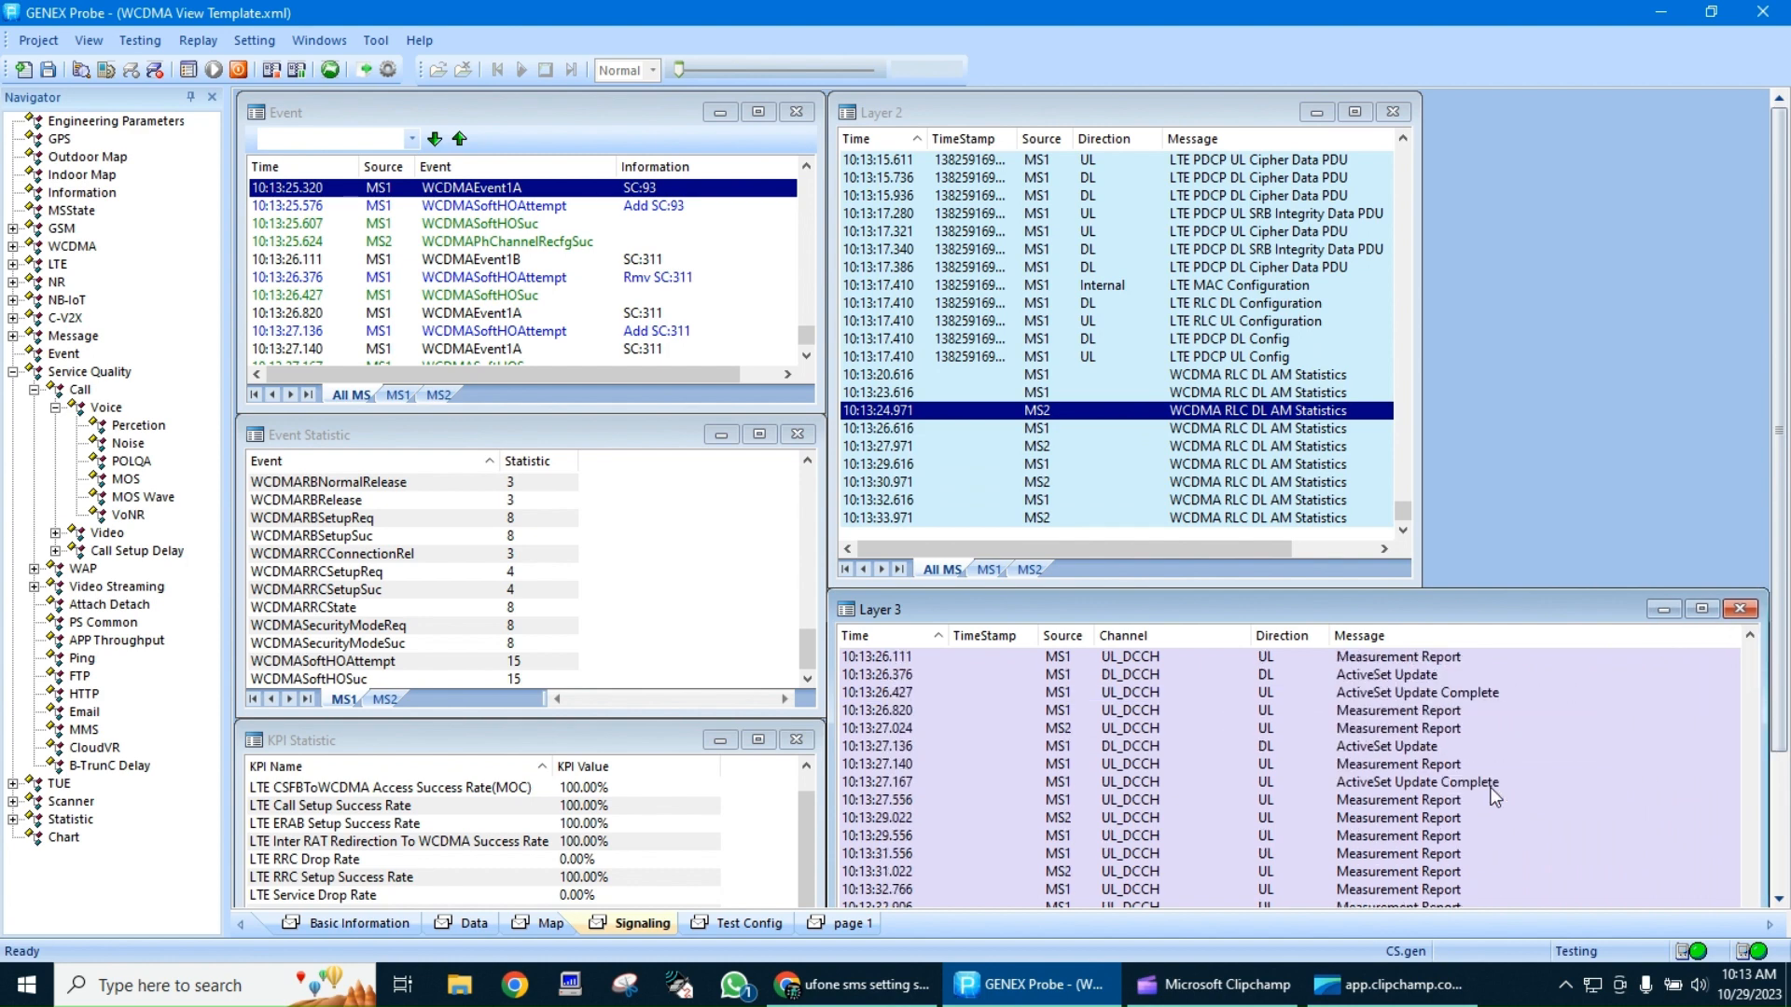
pyautogui.scroll(5, 1495, 797)
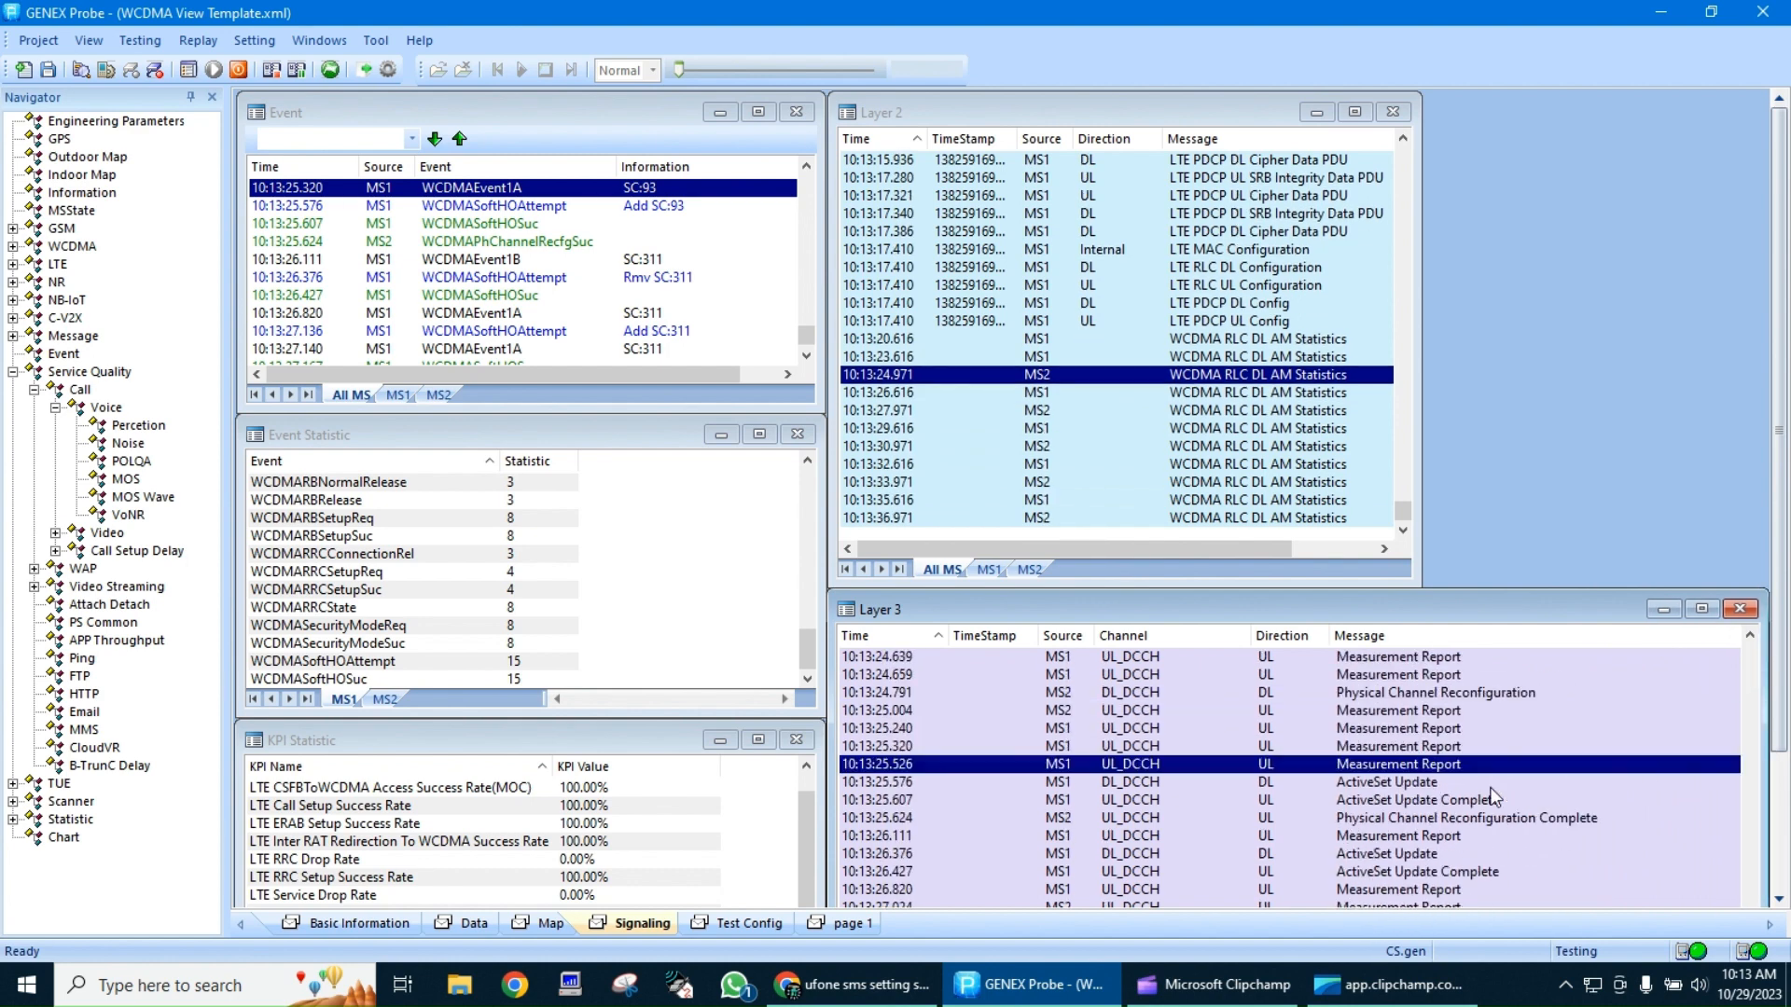
pyautogui.scroll(-3, 1493, 797)
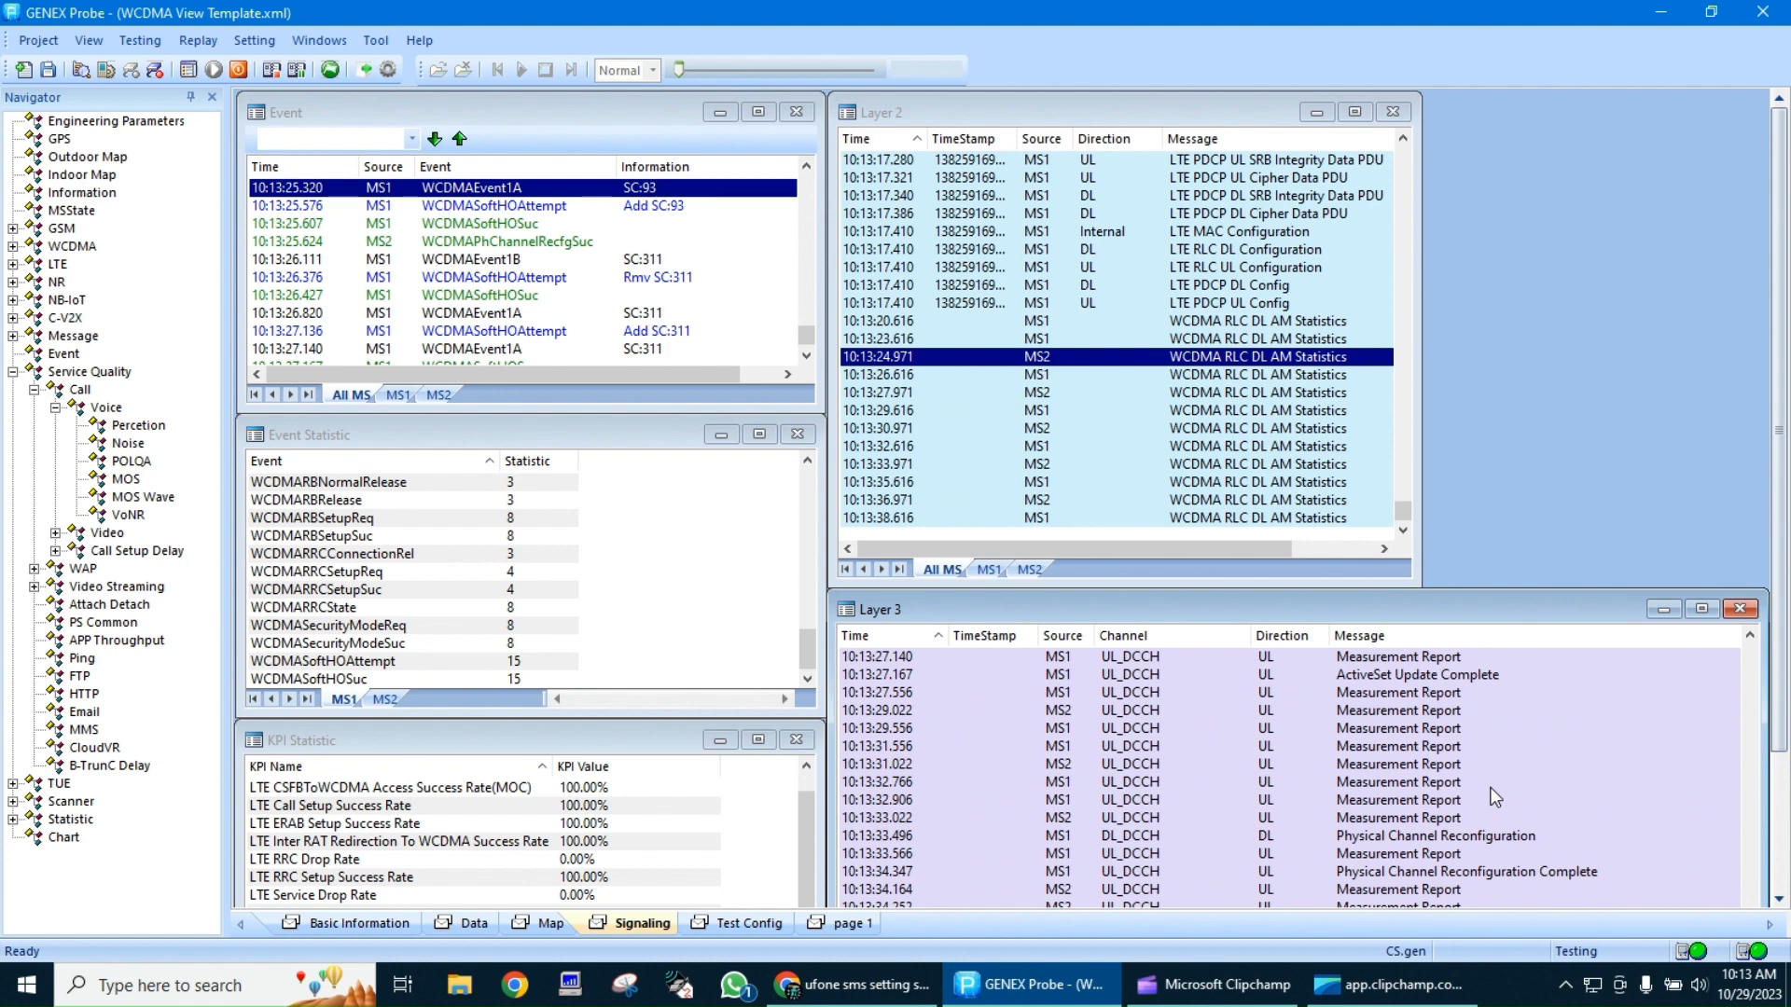
pyautogui.scroll(6, 1422, 793)
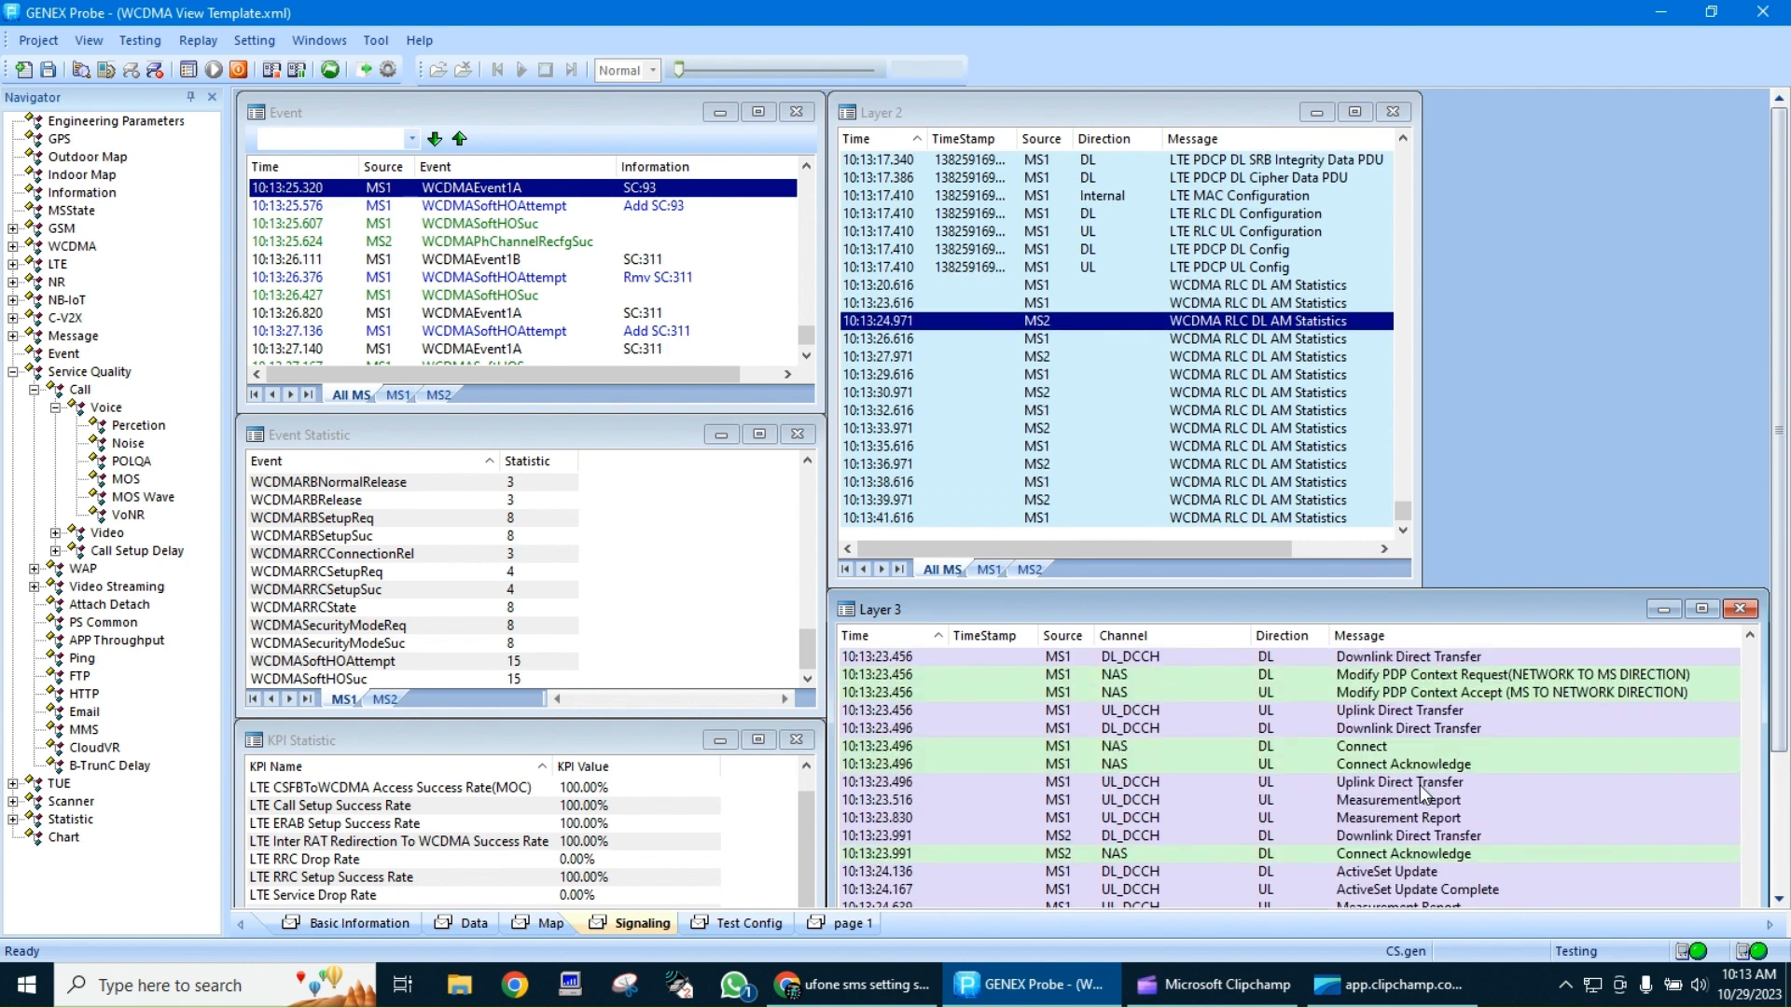
pyautogui.scroll(7, 1421, 790)
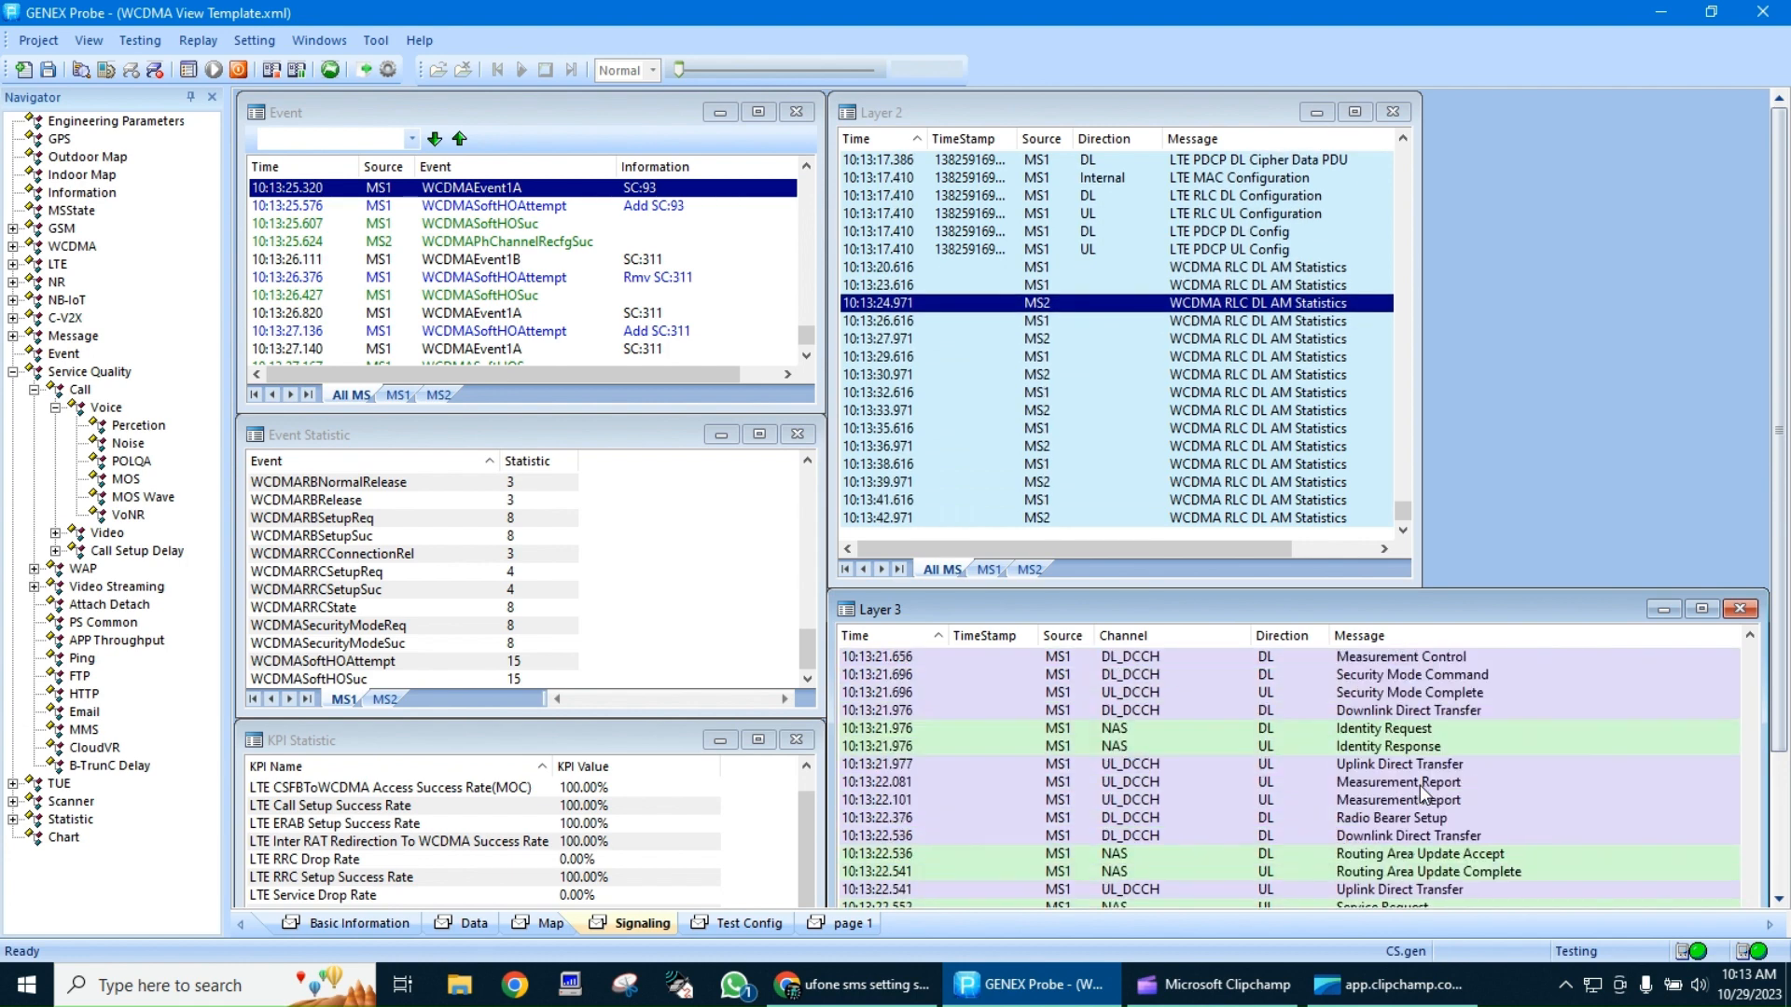
pyautogui.scroll(8, 1419, 785)
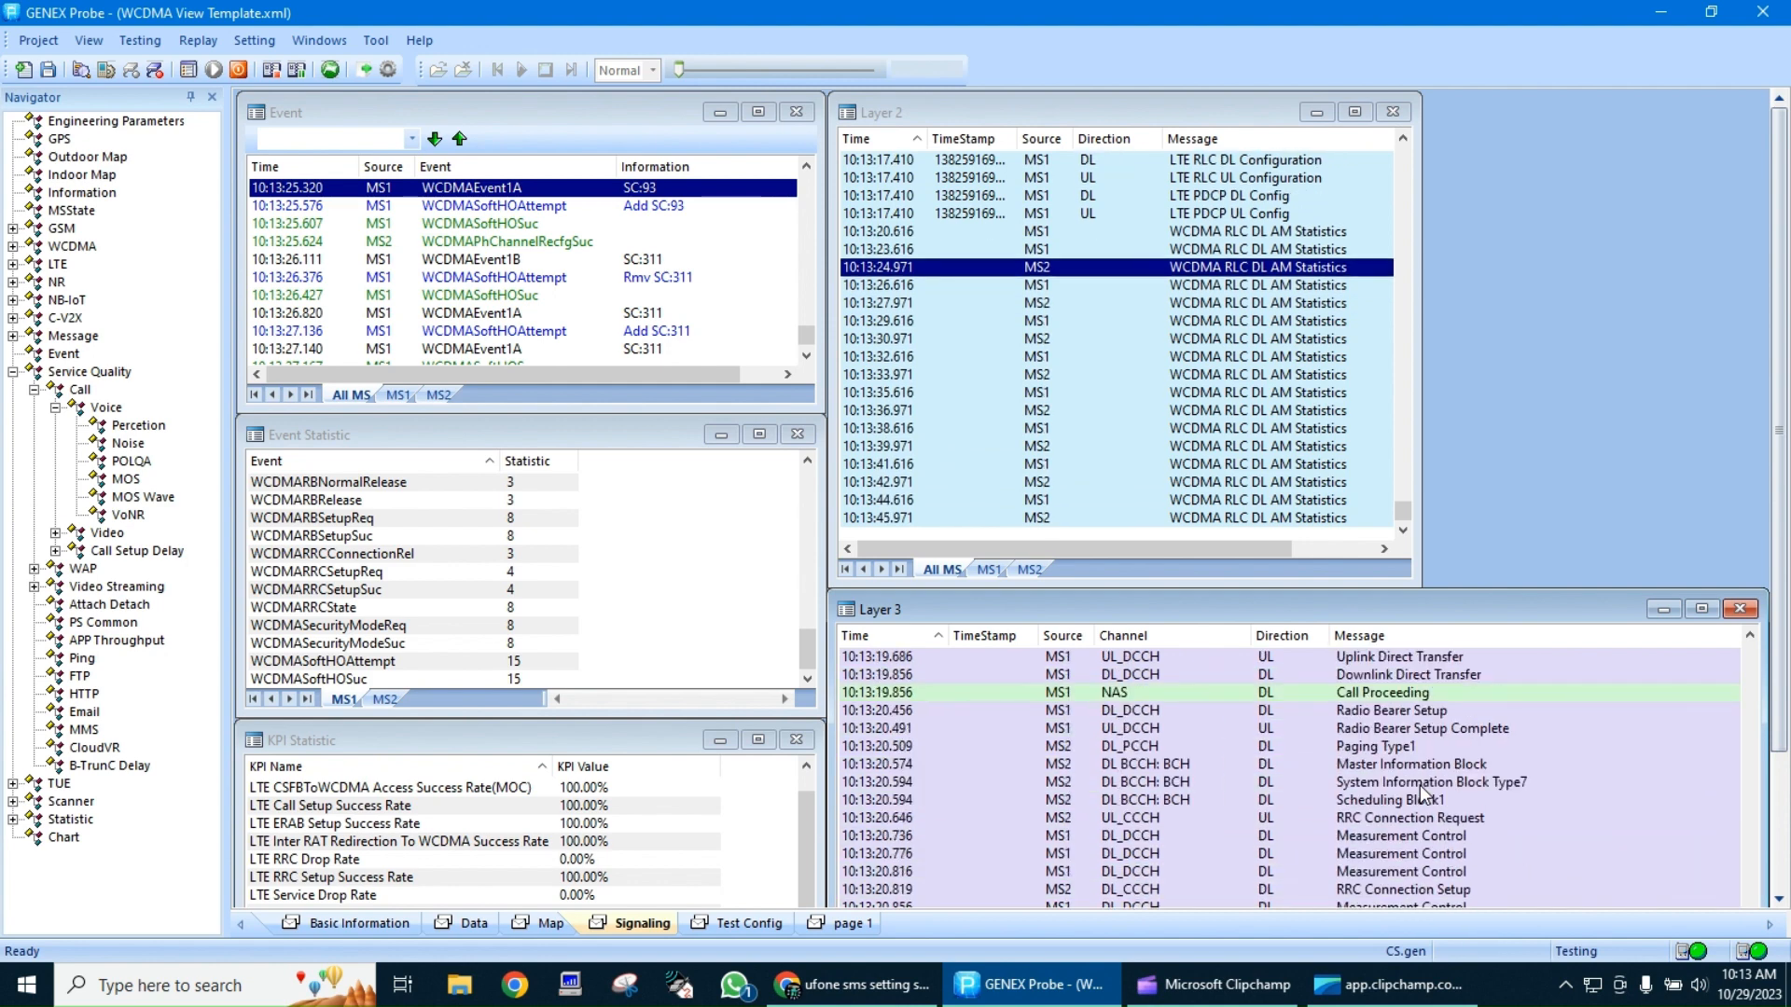
pyautogui.scroll(3, 1420, 785)
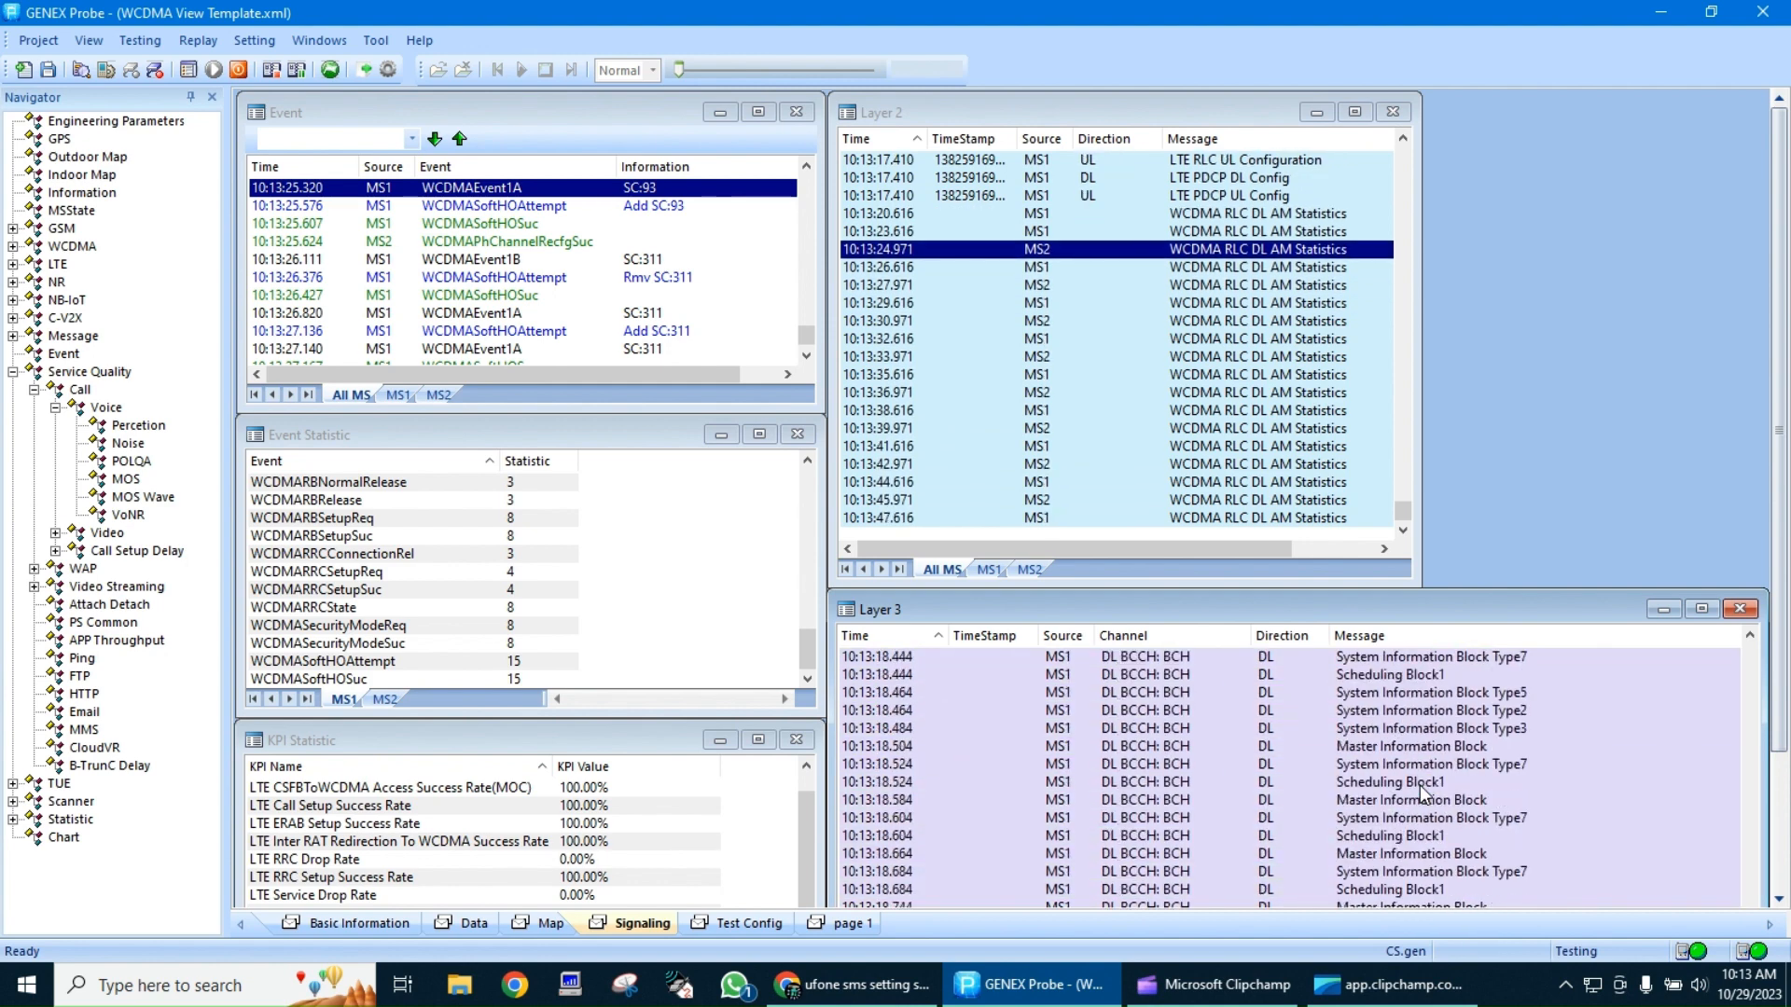
# Examine the decoded contents of two System Information Block Type7 messages from the Layer 3 list, closing the message browser after each
pyautogui.doubleClick(1494, 763)
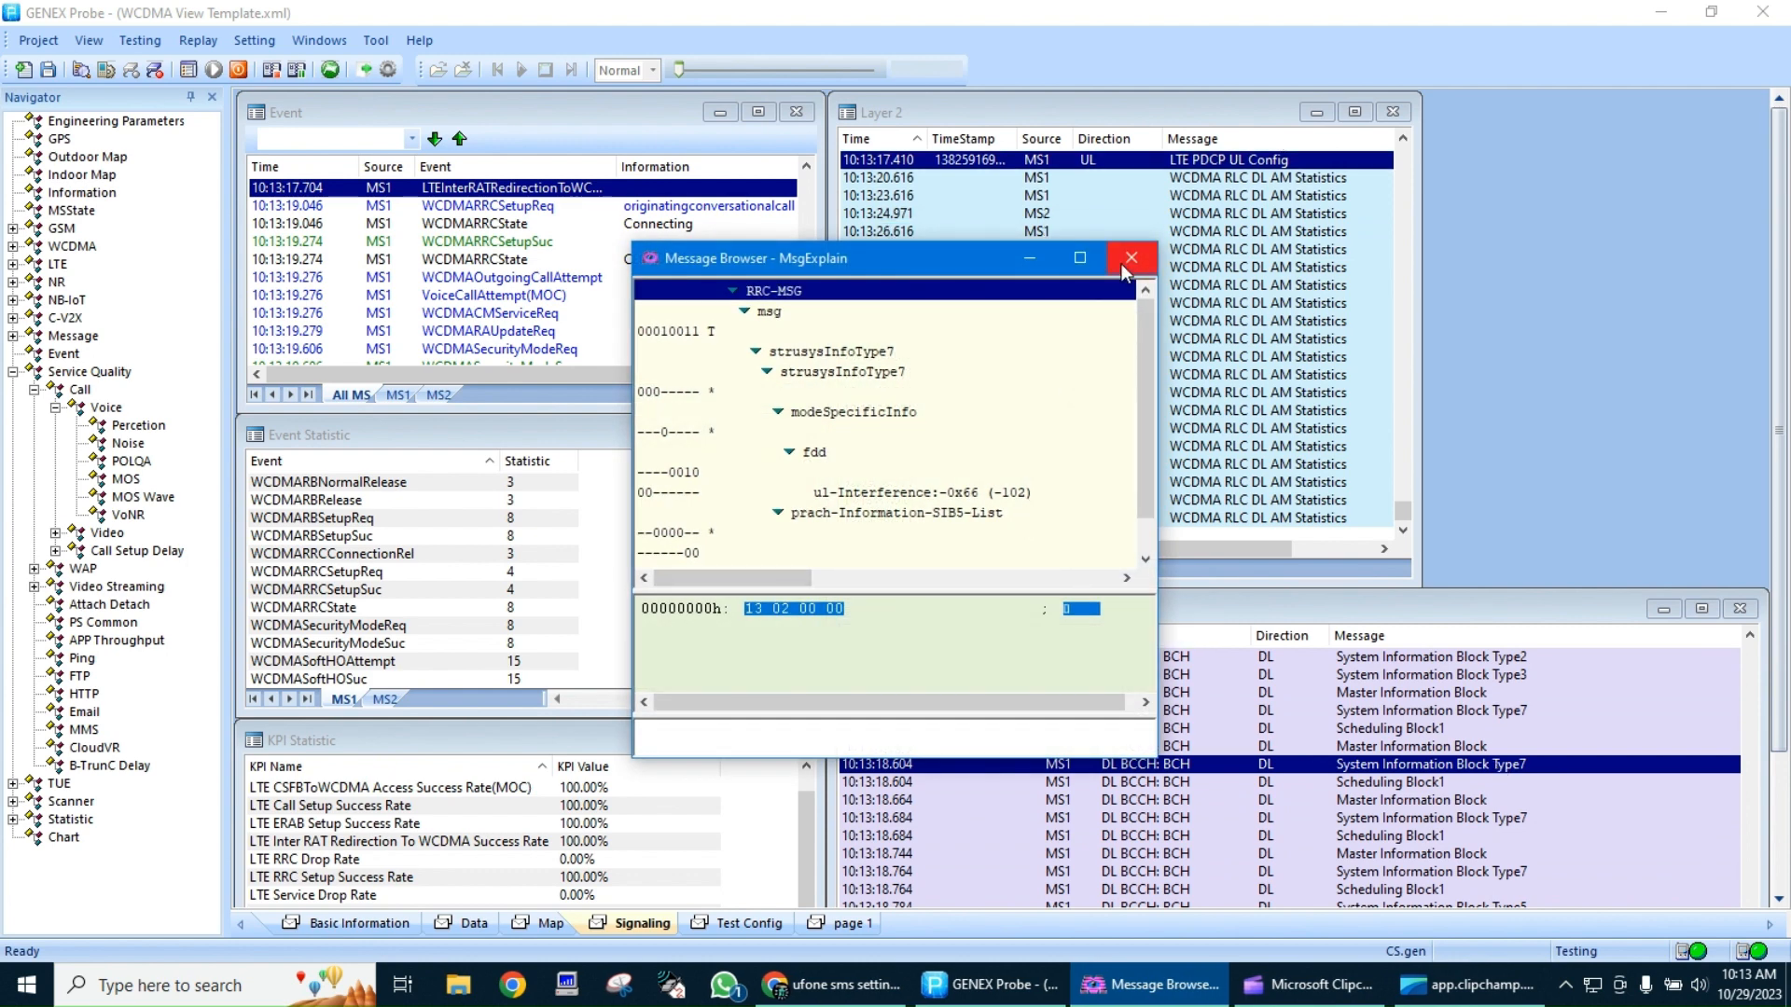
pyautogui.click(1128, 258)
pyautogui.scroll(-5, 1416, 807)
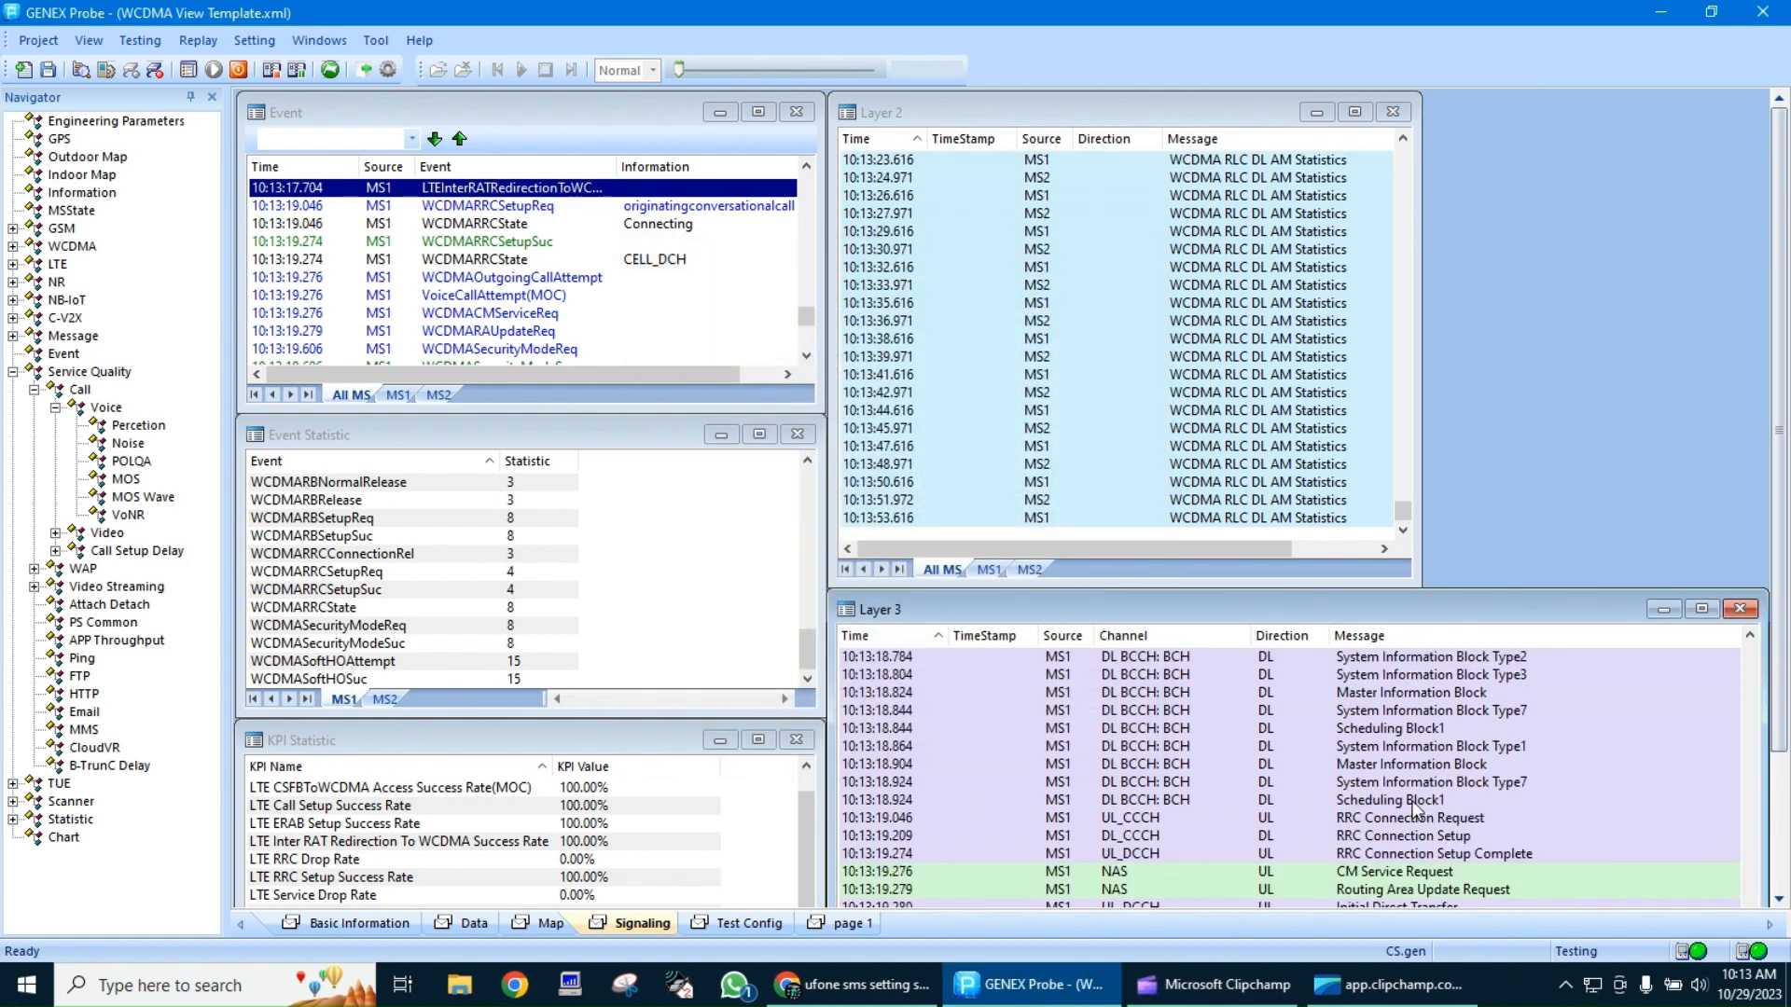
pyautogui.doubleClick(1496, 714)
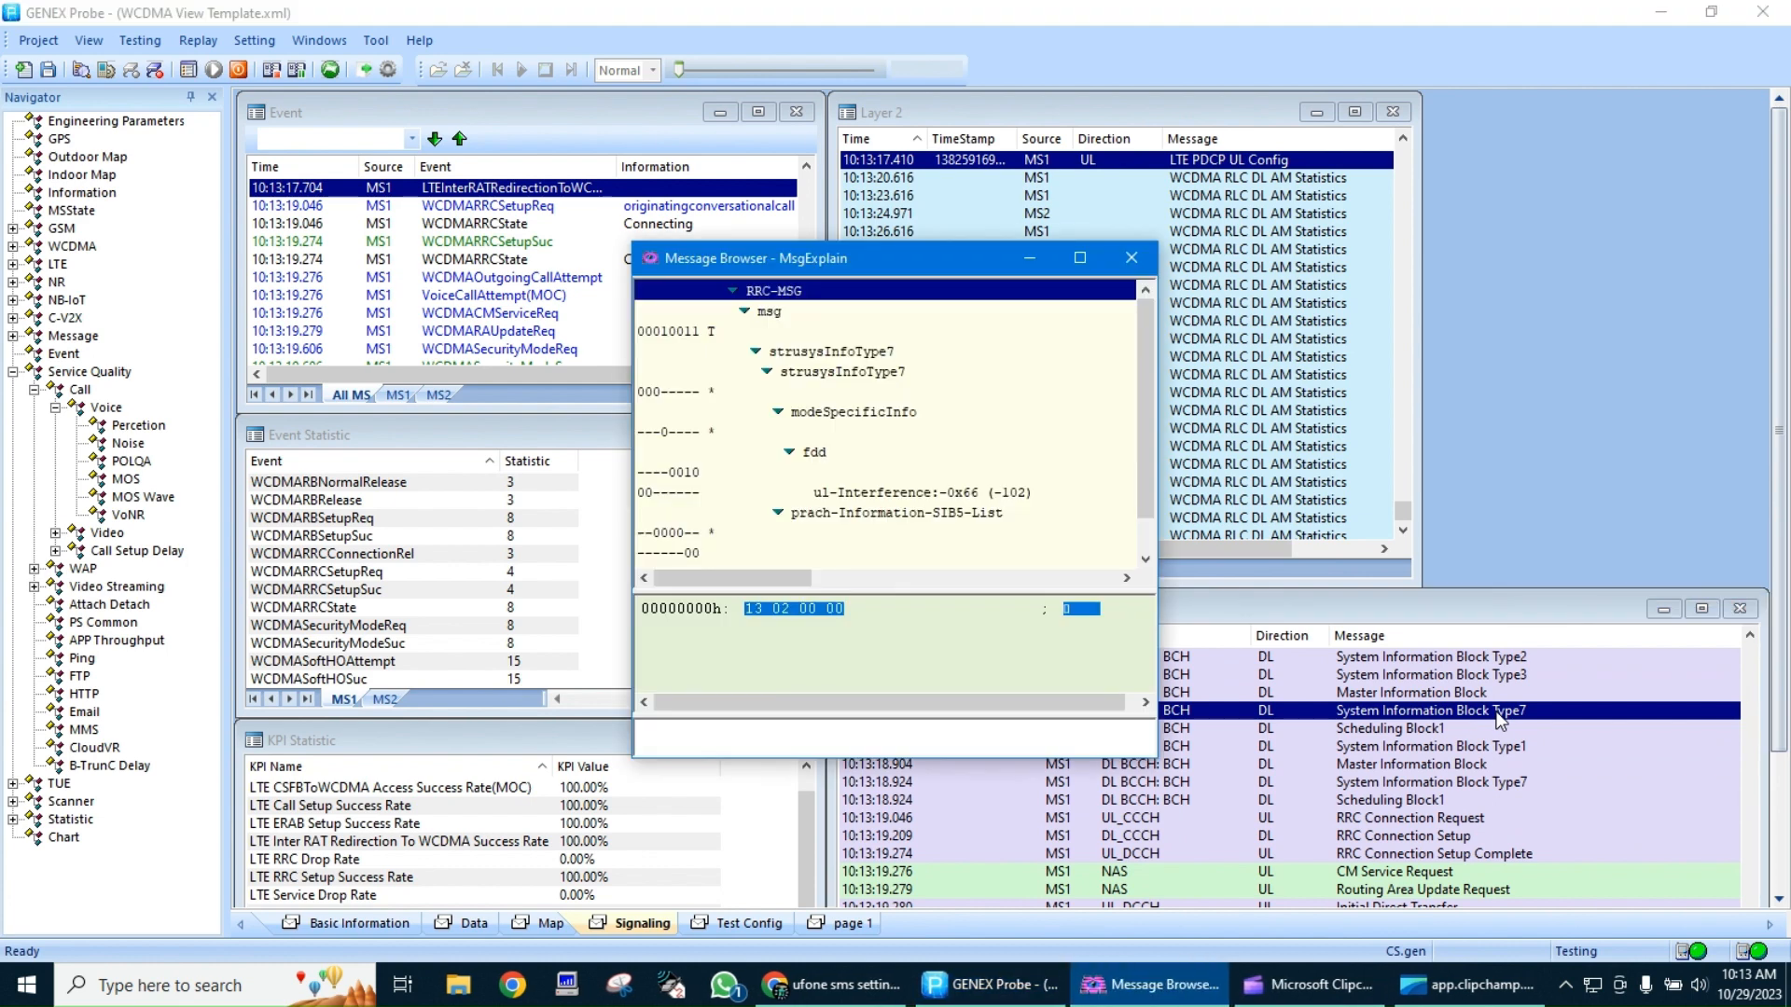
pyautogui.click(1129, 259)
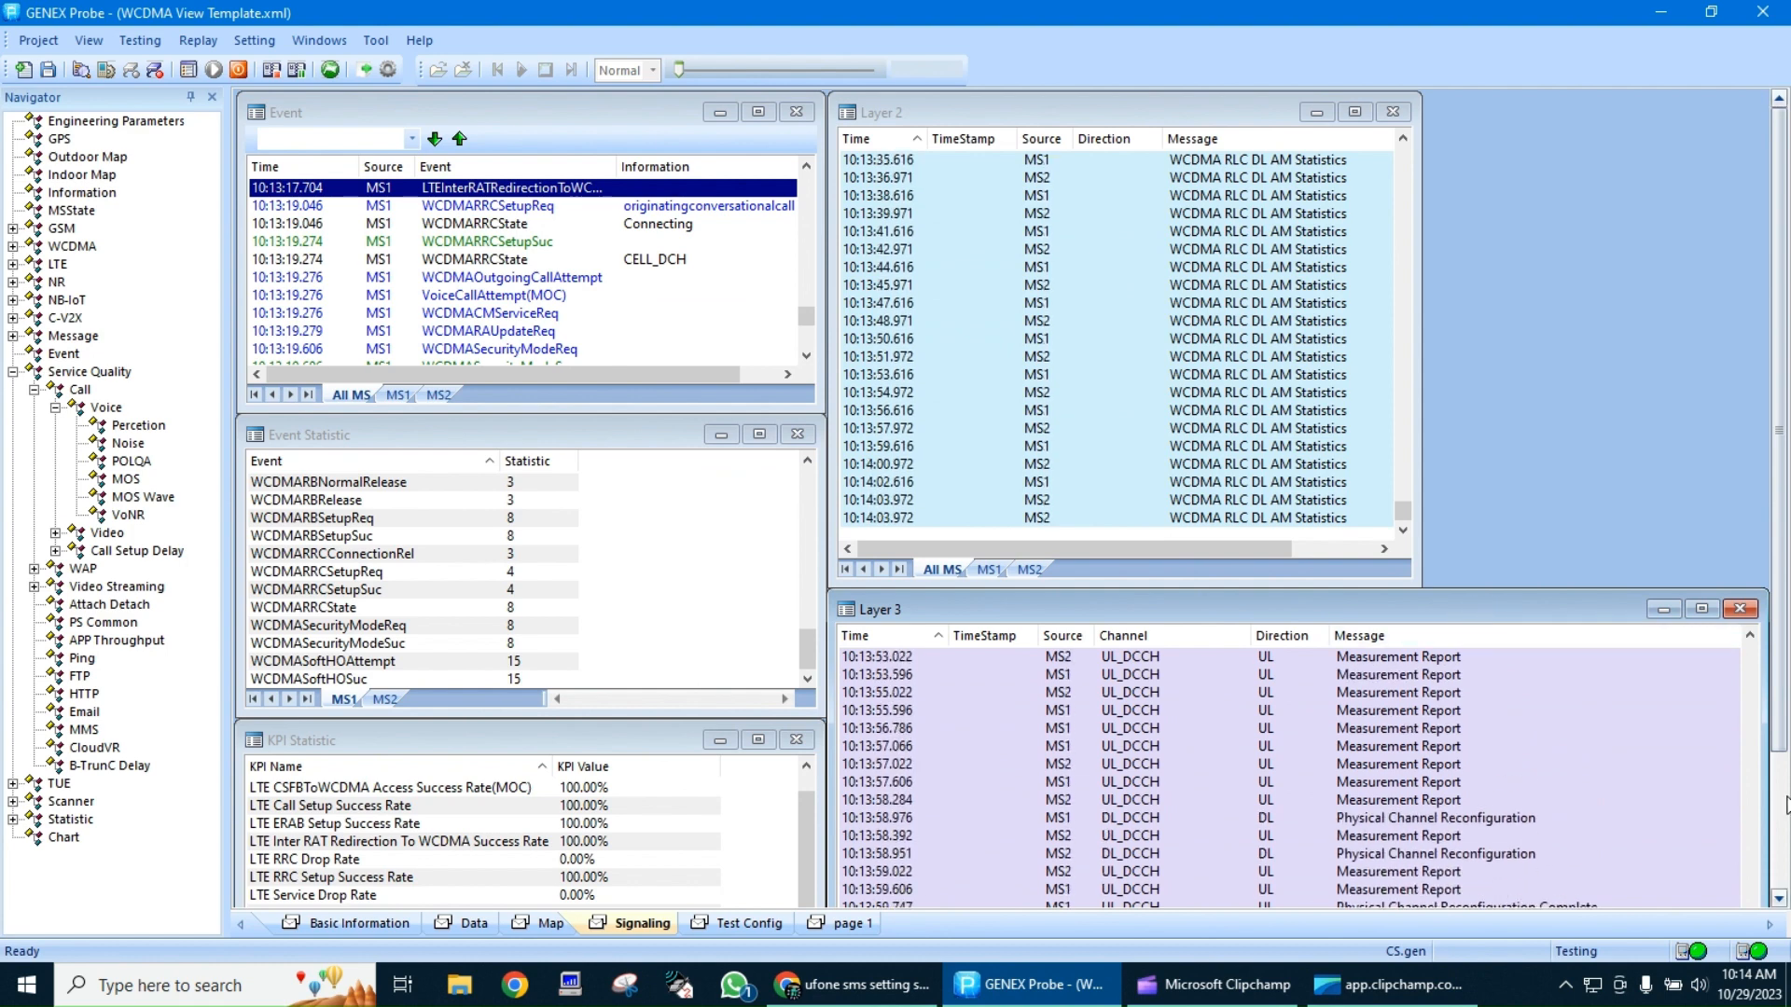
# Review the Layer 3 messages from the newest measurement reports back through the call connection to the system information blocks
pyautogui.scroll(-3, 1490, 599)
pyautogui.scroll(10, 1580, 774)
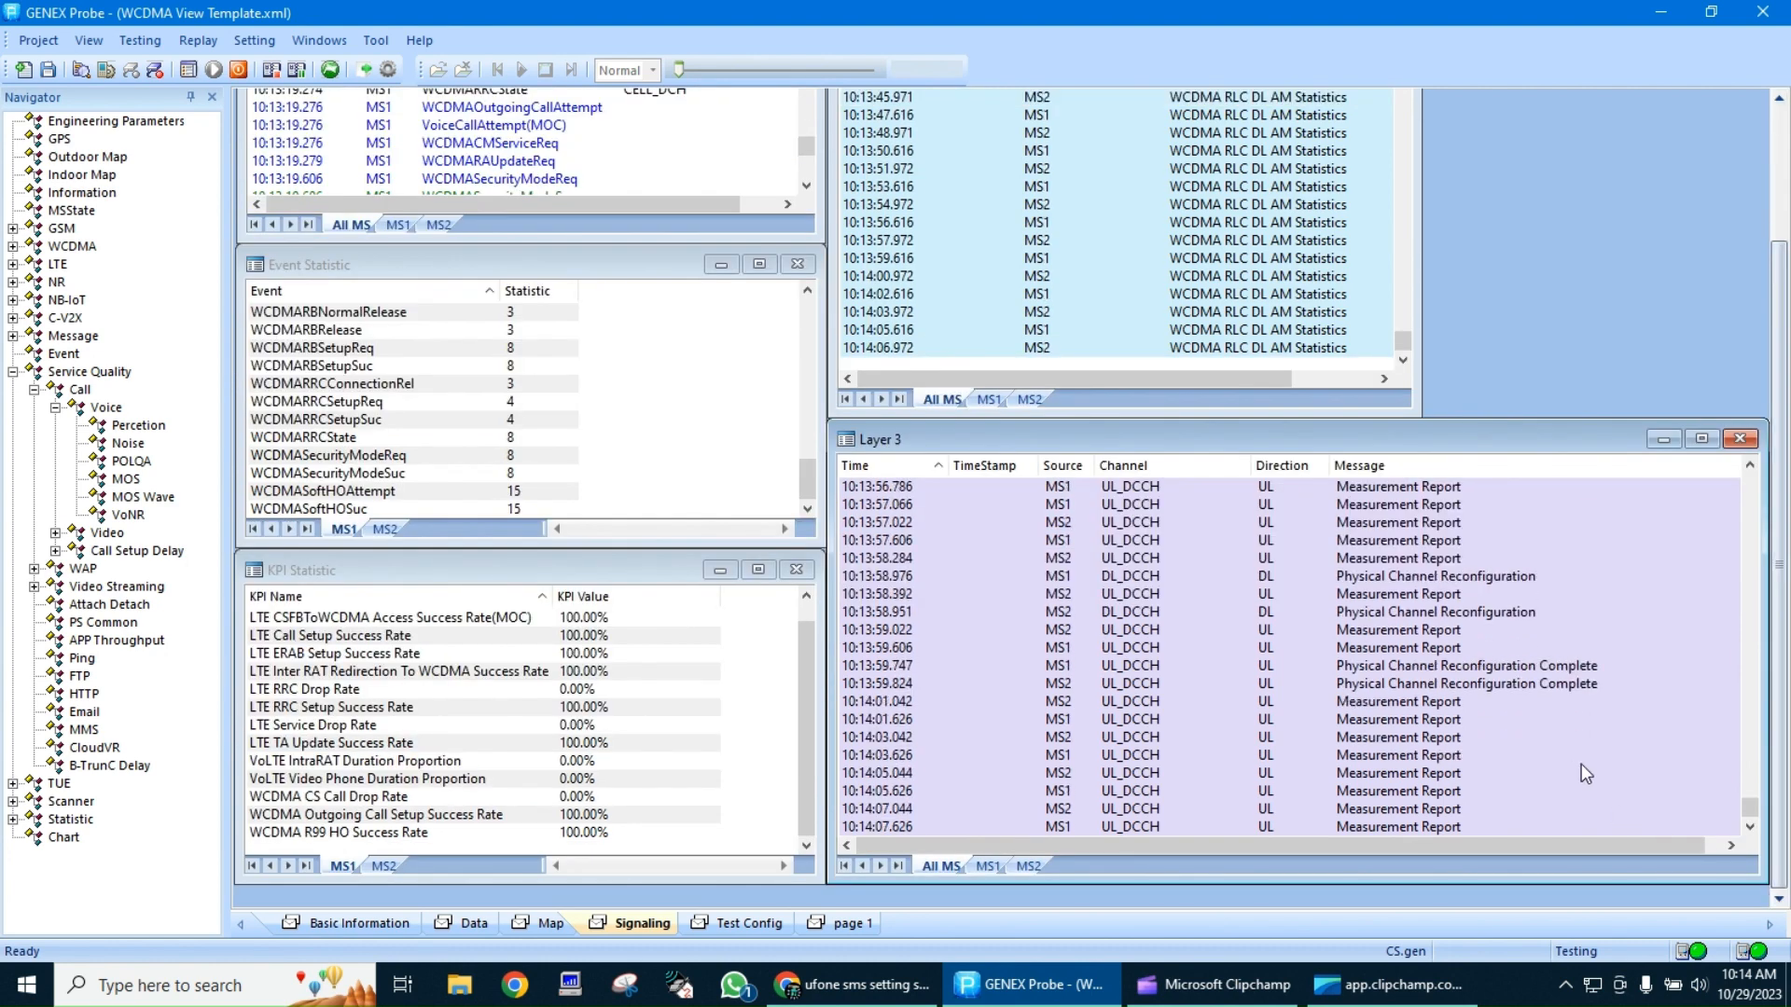
pyautogui.scroll(6, 1581, 764)
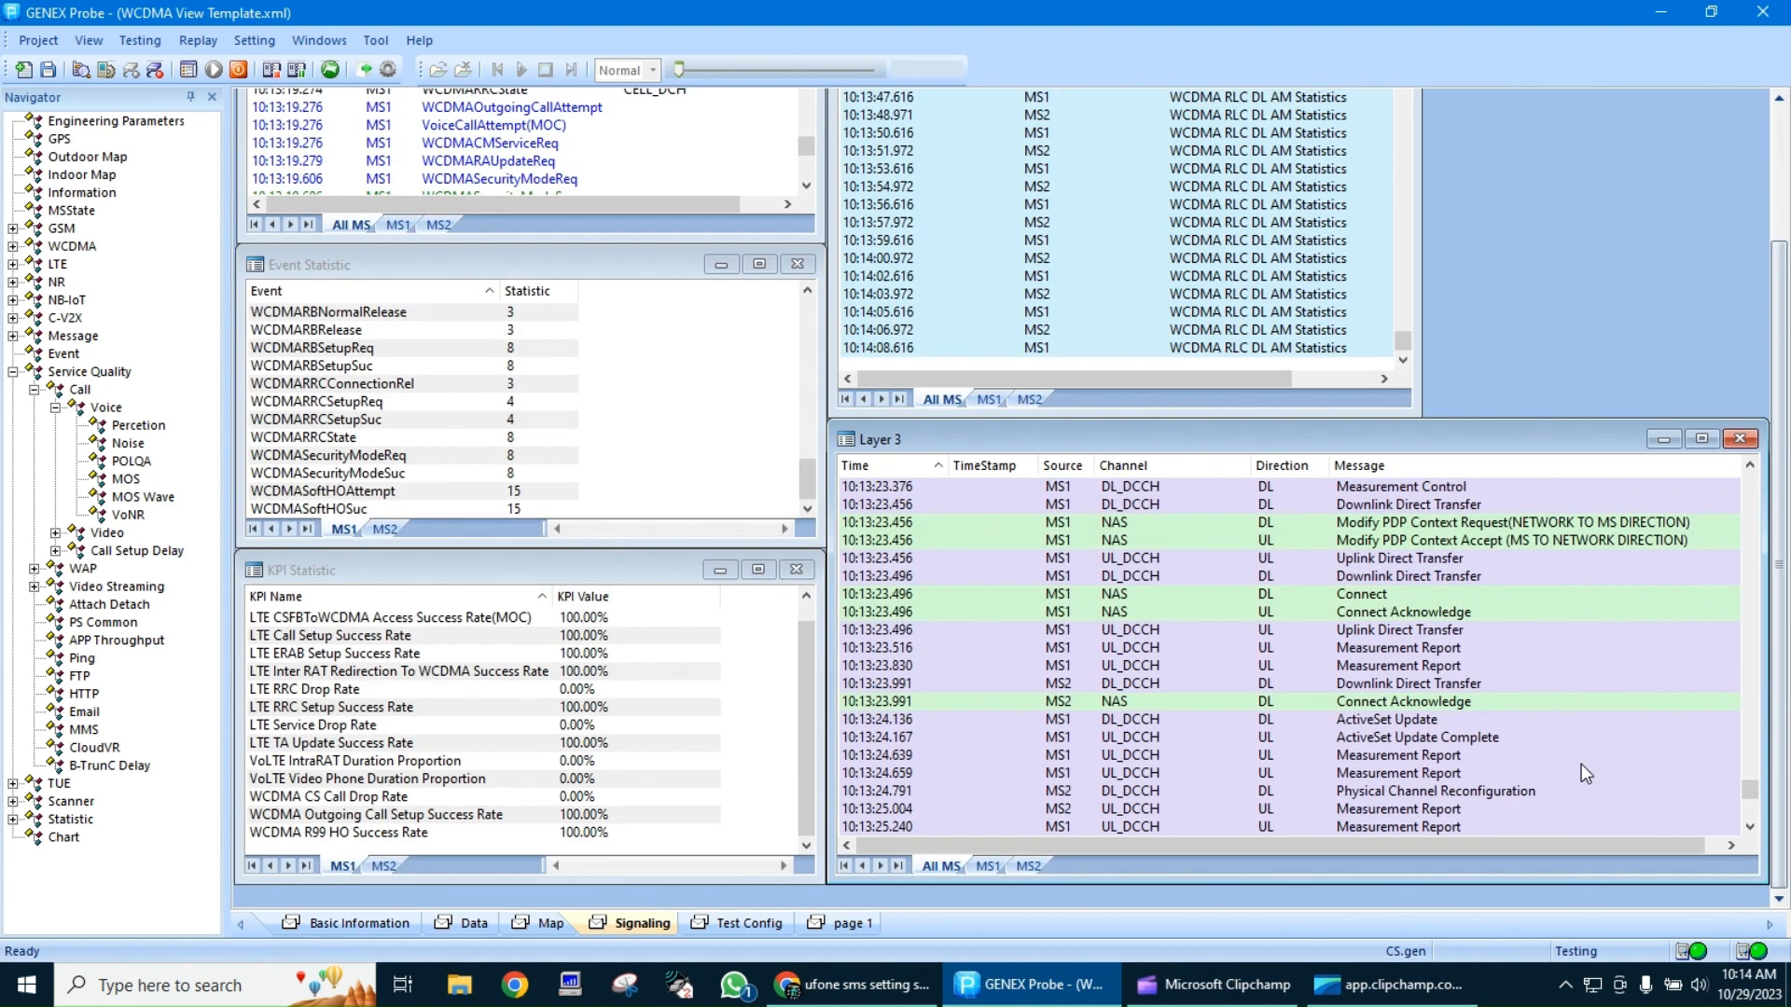
pyautogui.scroll(8, 1580, 763)
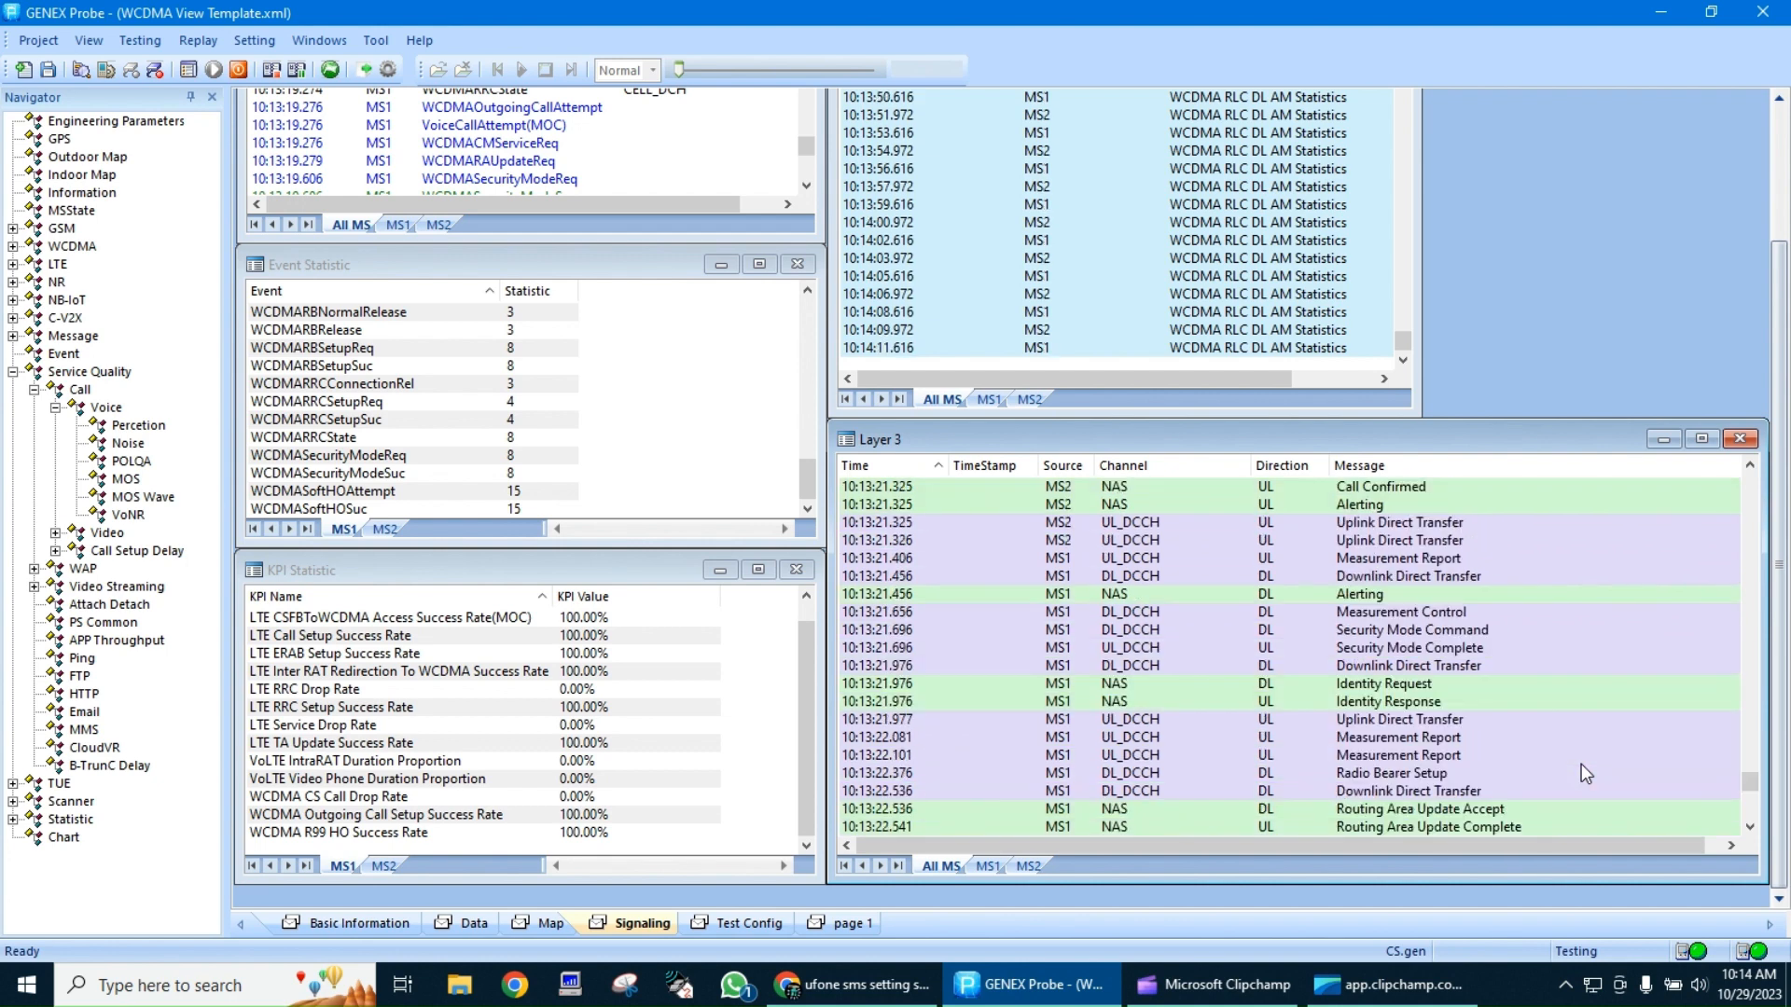
pyautogui.scroll(7, 1581, 764)
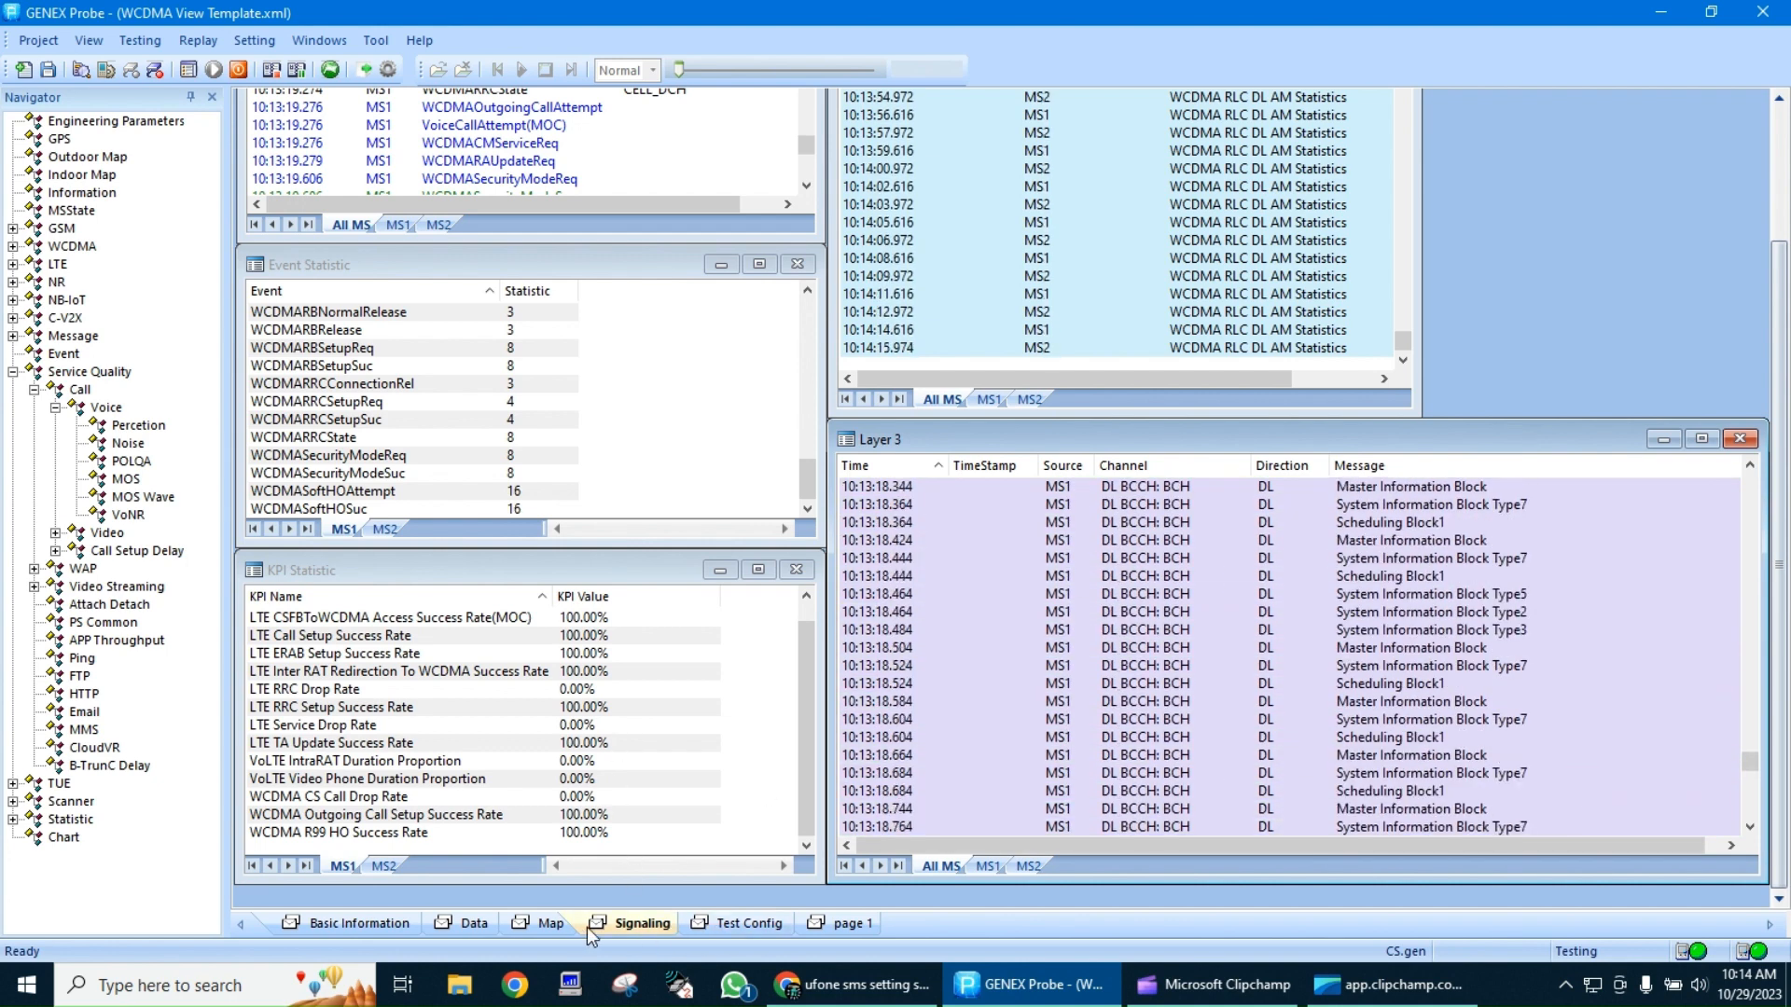
# Mark the fourth test point at the upper-right corner of the rectangle on the indoor map
pyautogui.click(551, 924)
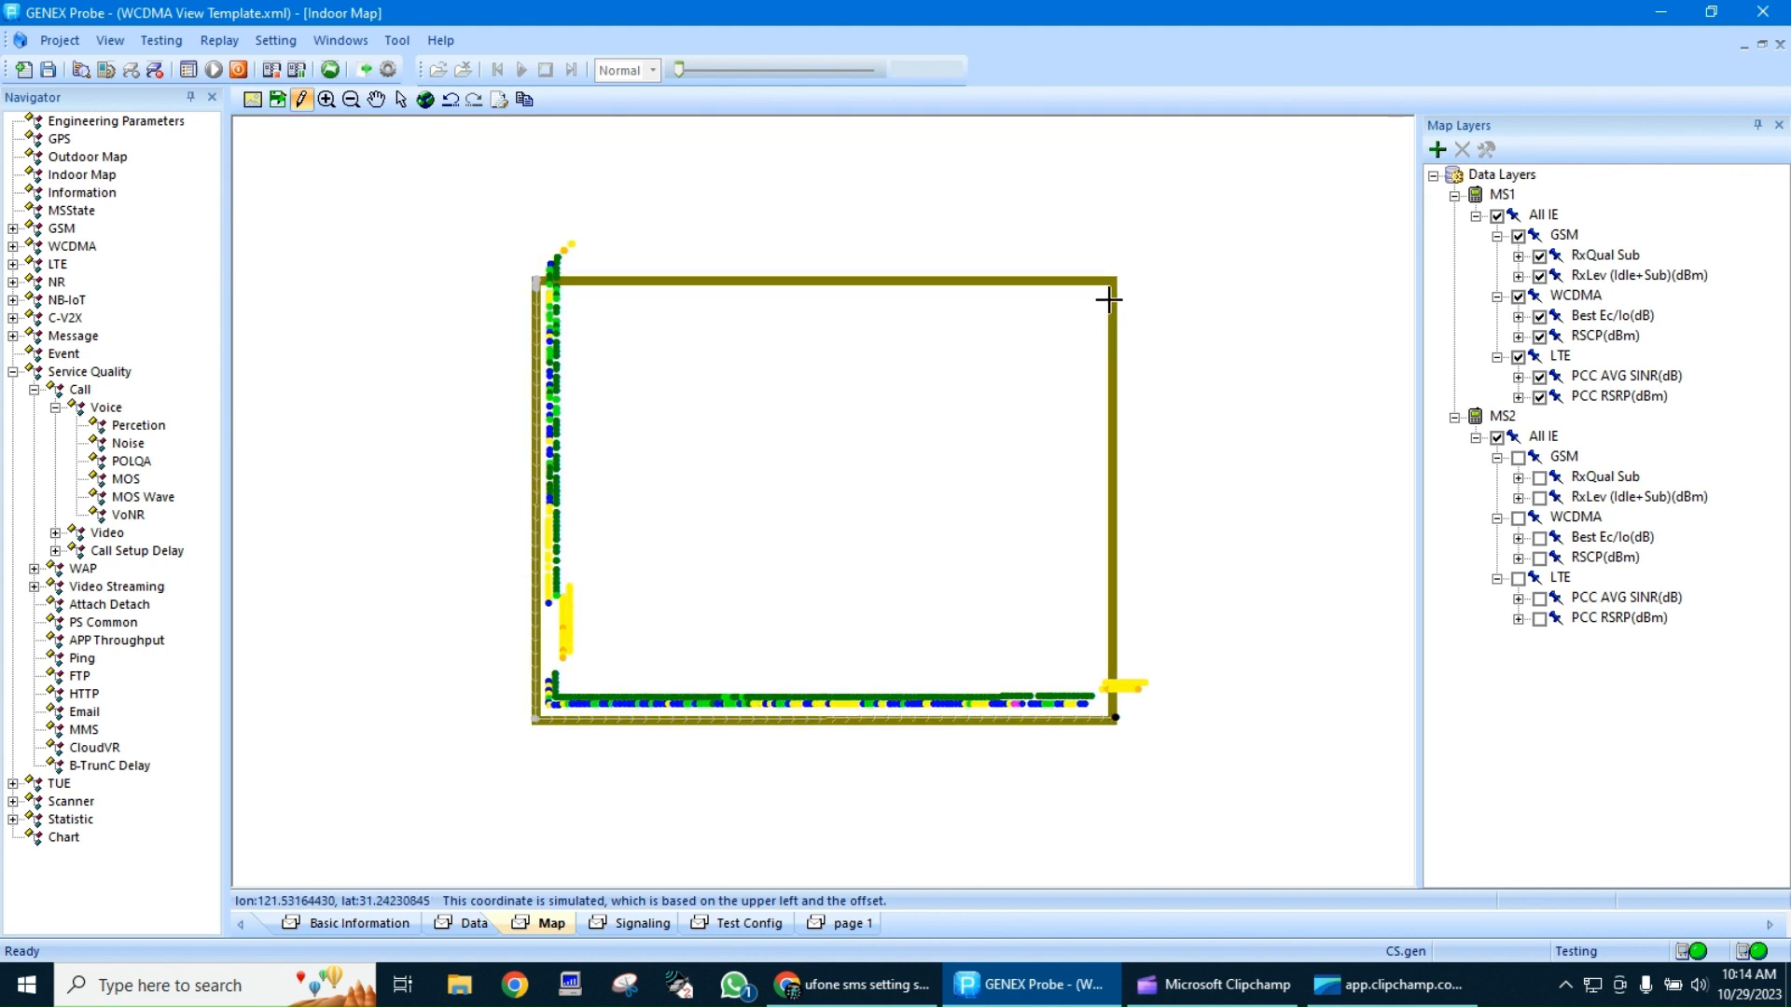
pyautogui.click(1111, 278)
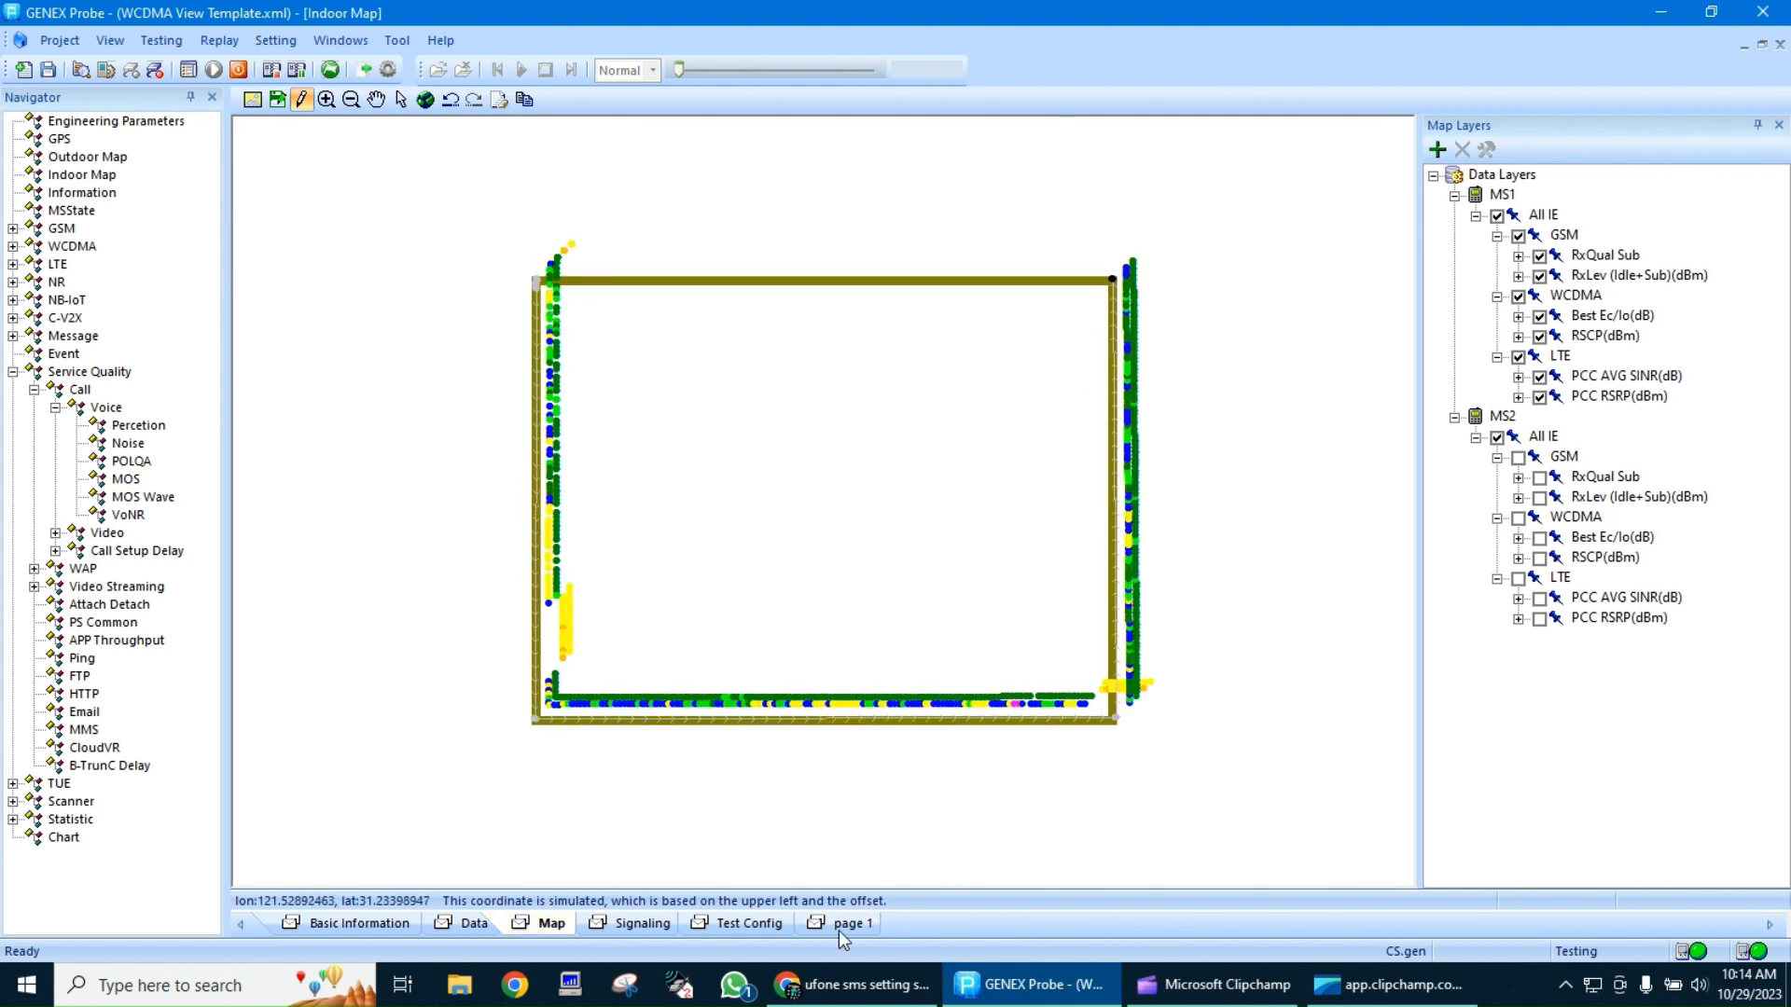
# Check the Voice Call 4 entries in the MS1 test log from test started to call ended
pyautogui.click(742, 927)
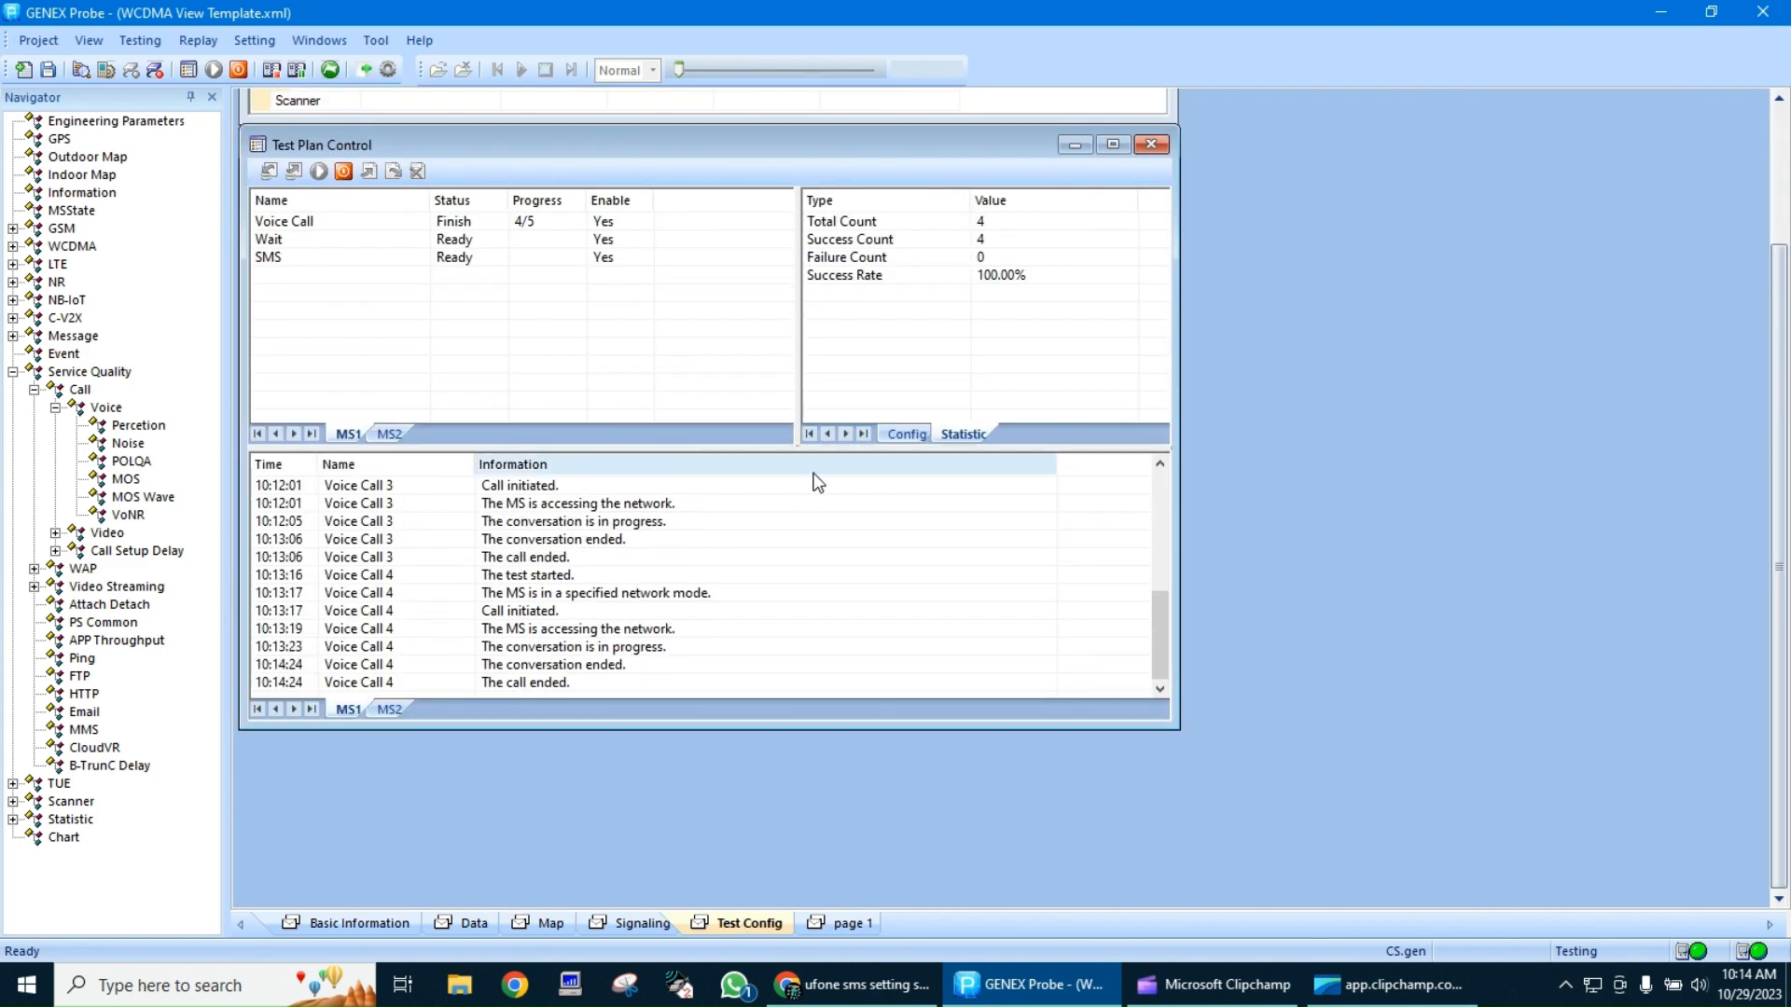
pyautogui.click(618, 578)
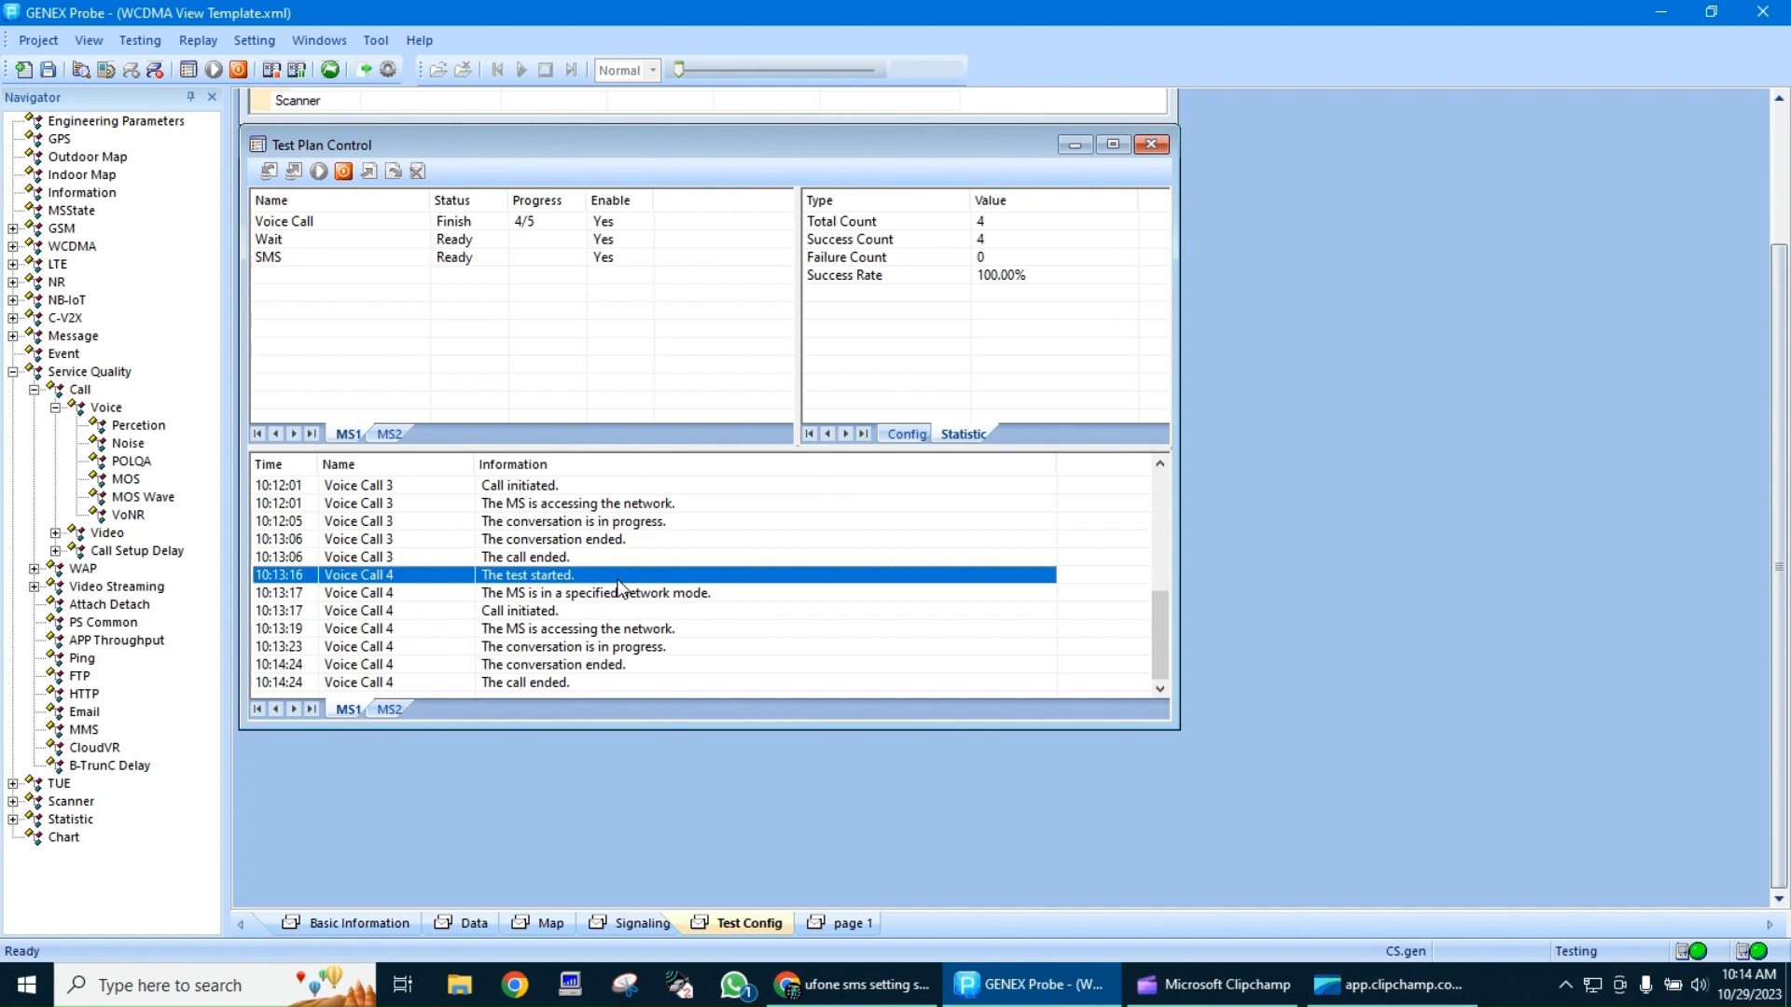
pyautogui.click(550, 688)
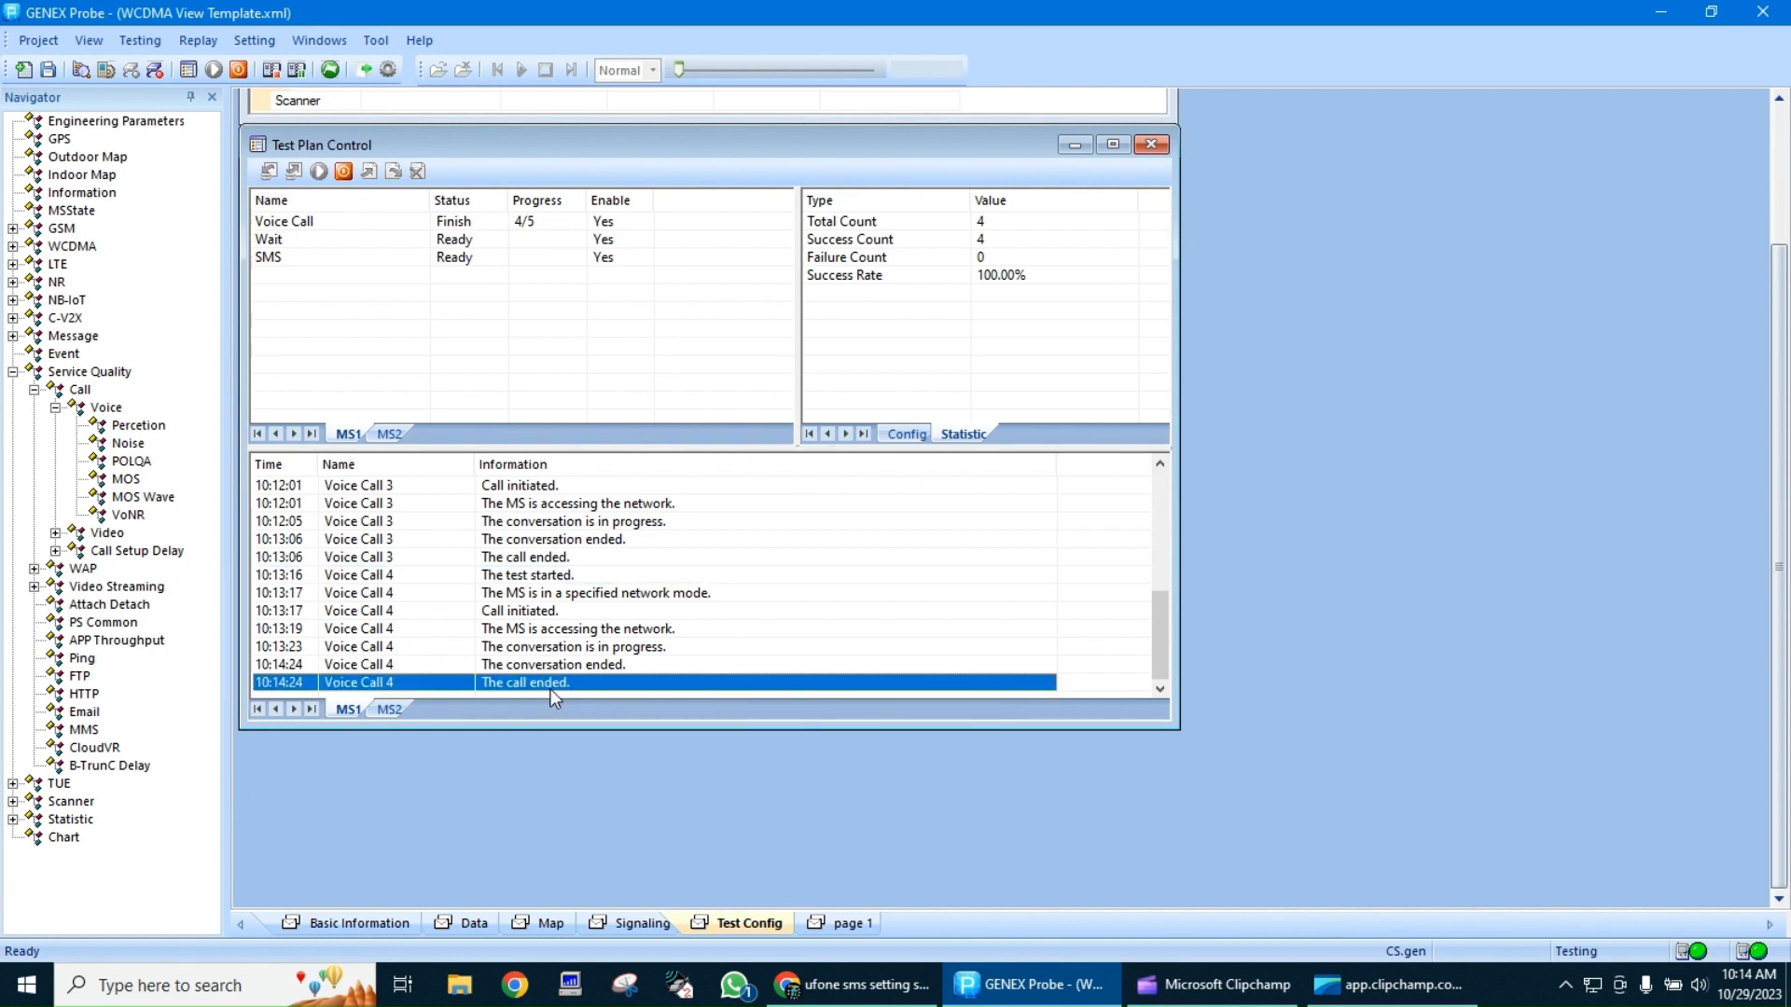
# Examine the MS1 WCDMA power control, UE state and serving and neighboring cell readings on the Basic Information page
pyautogui.click(636, 921)
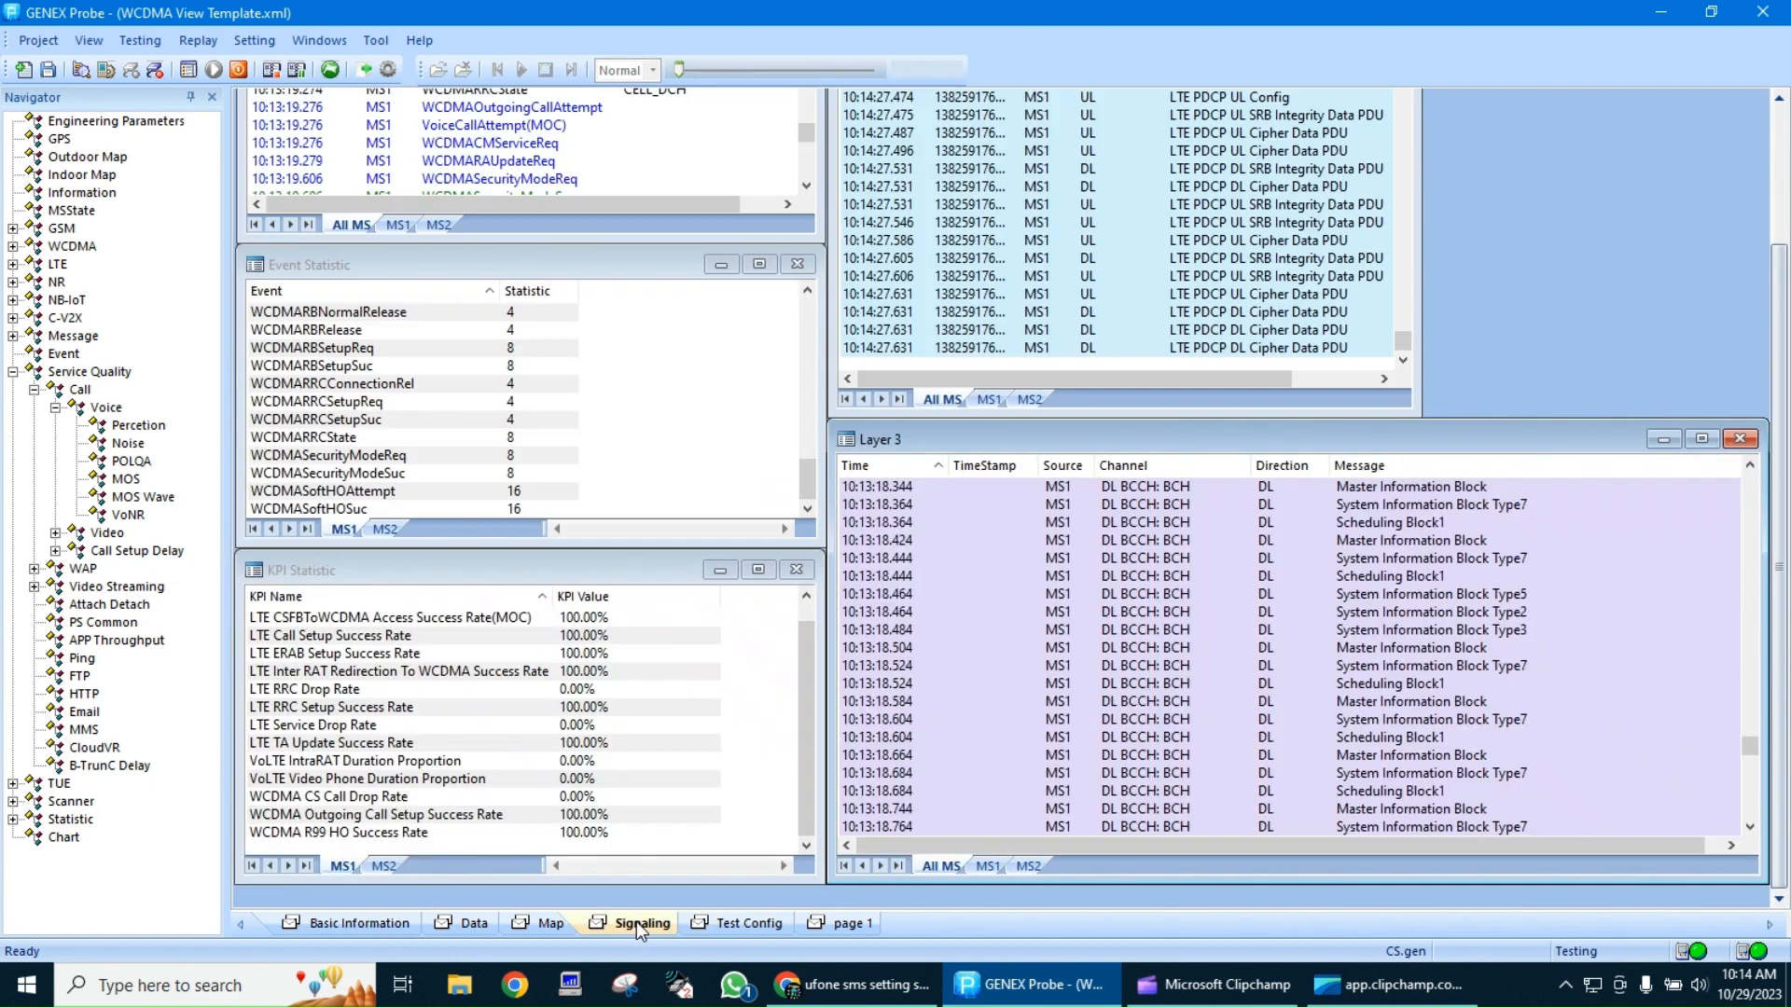
pyautogui.click(461, 923)
pyautogui.click(381, 922)
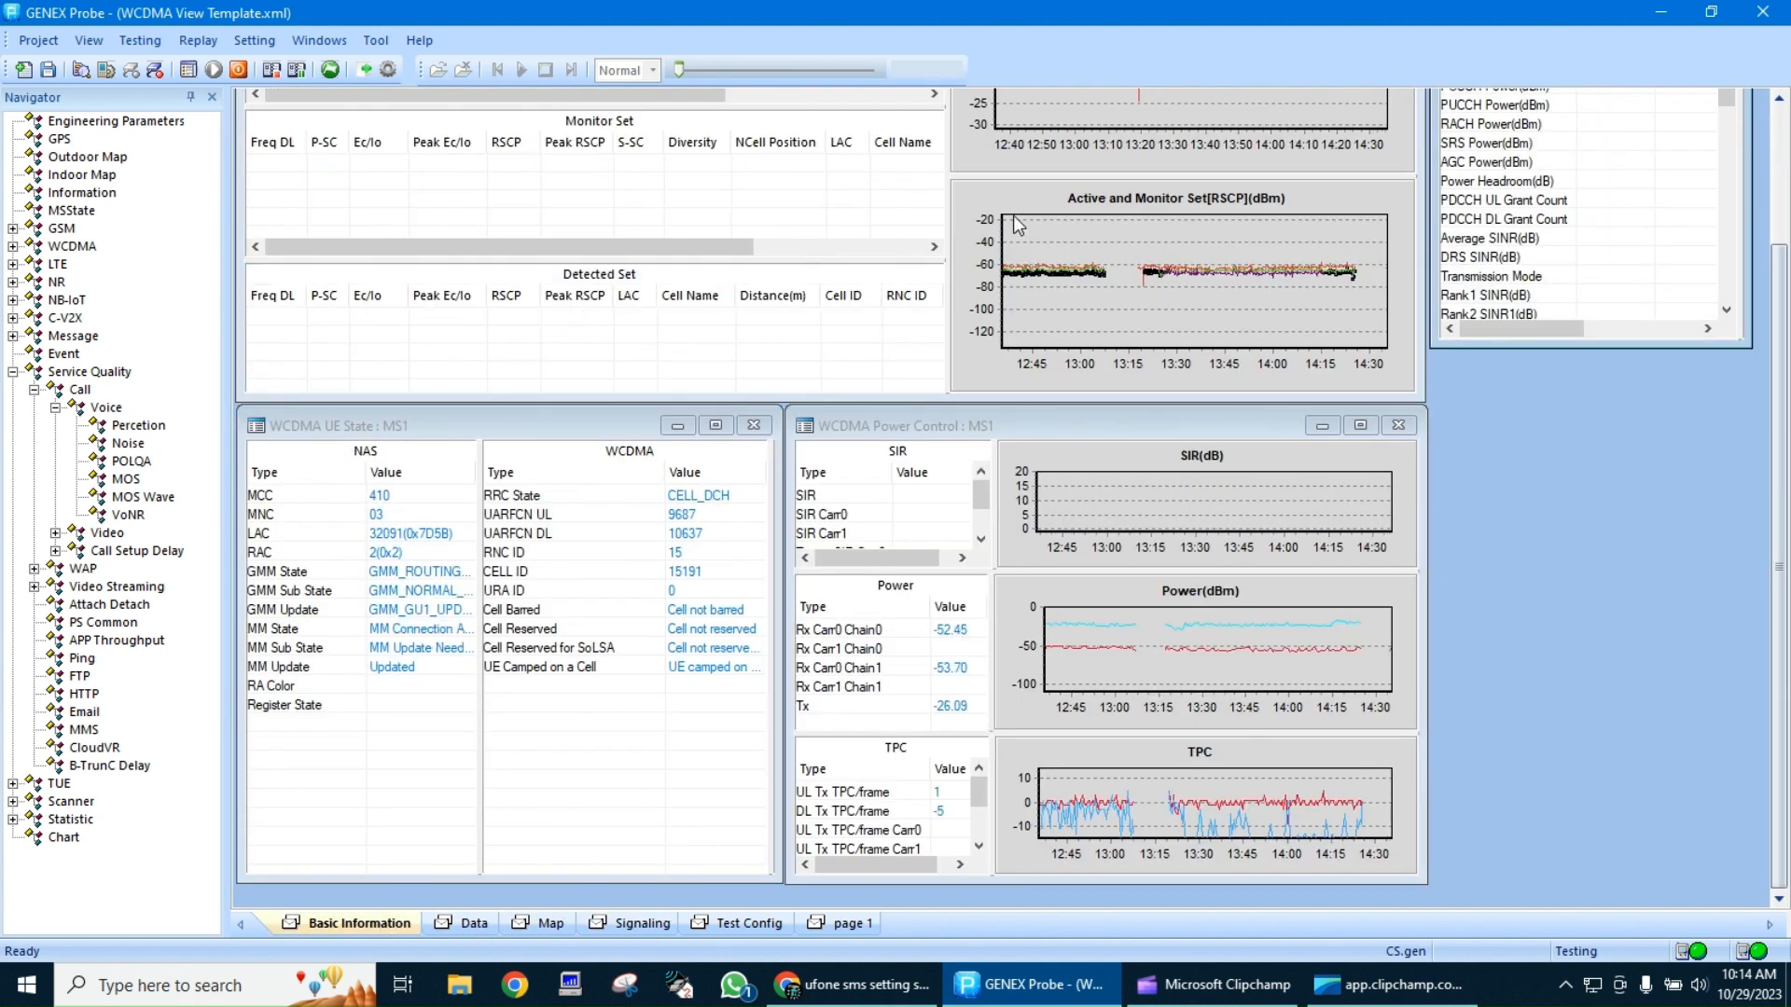
pyautogui.click(1021, 463)
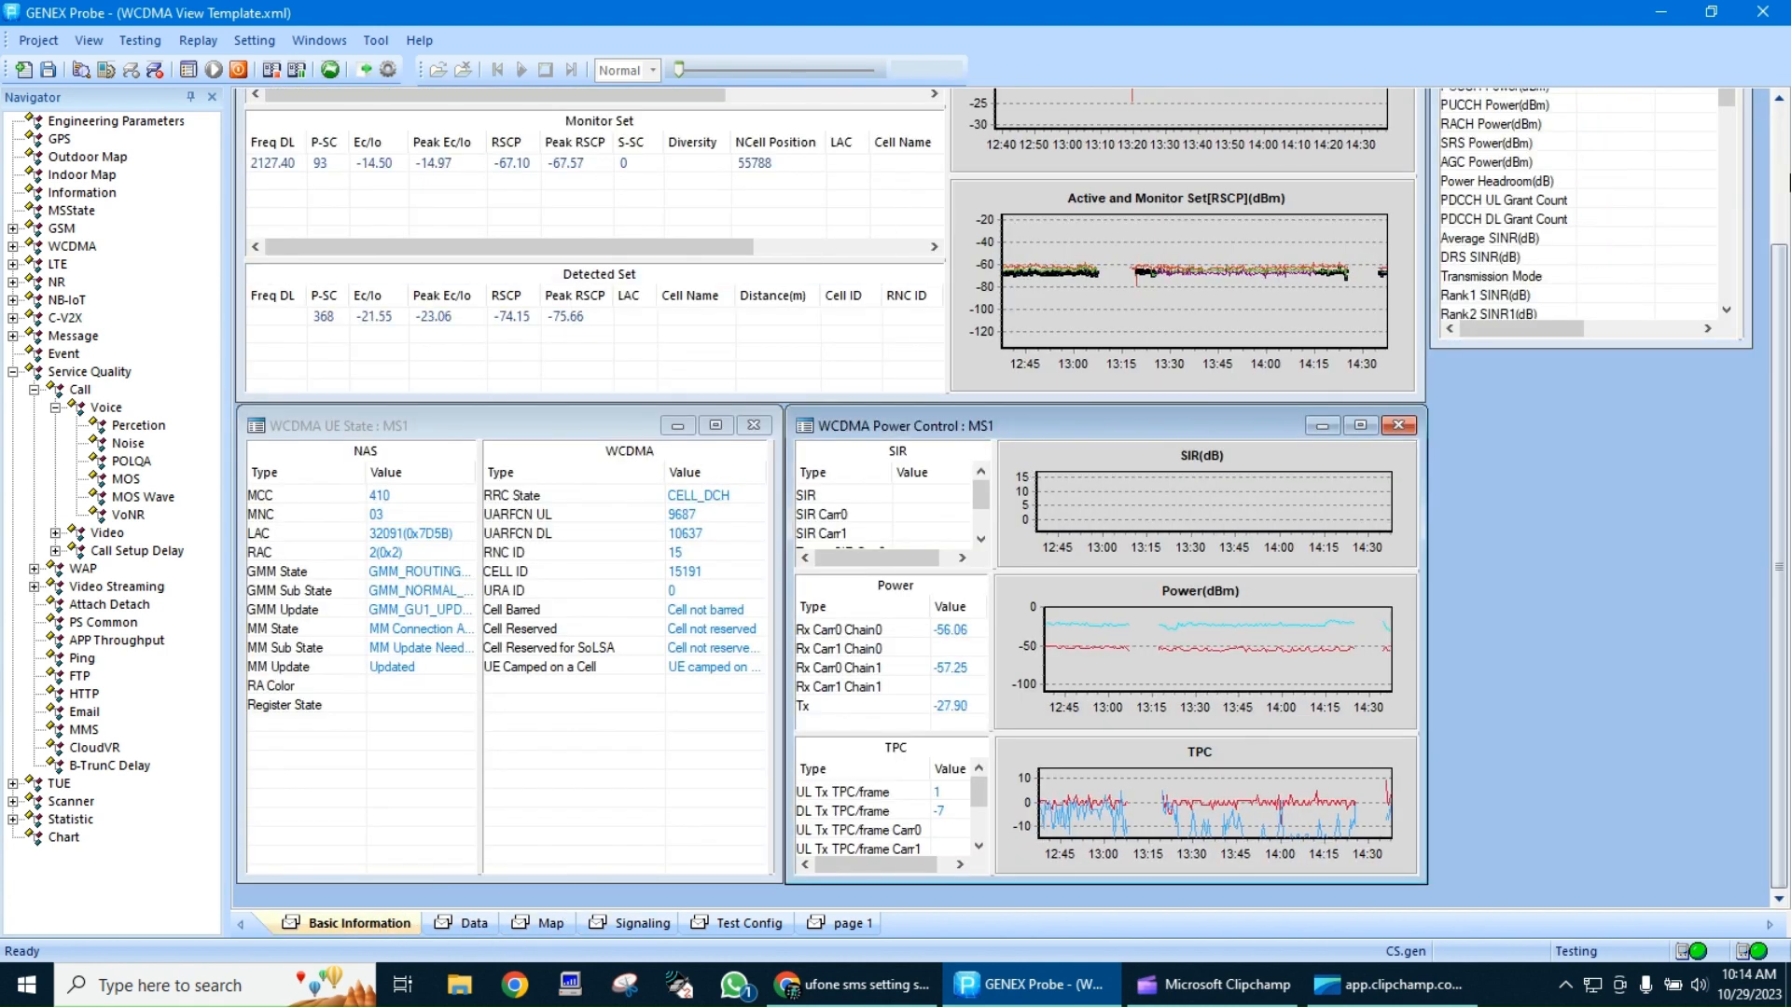
pyautogui.click(1781, 182)
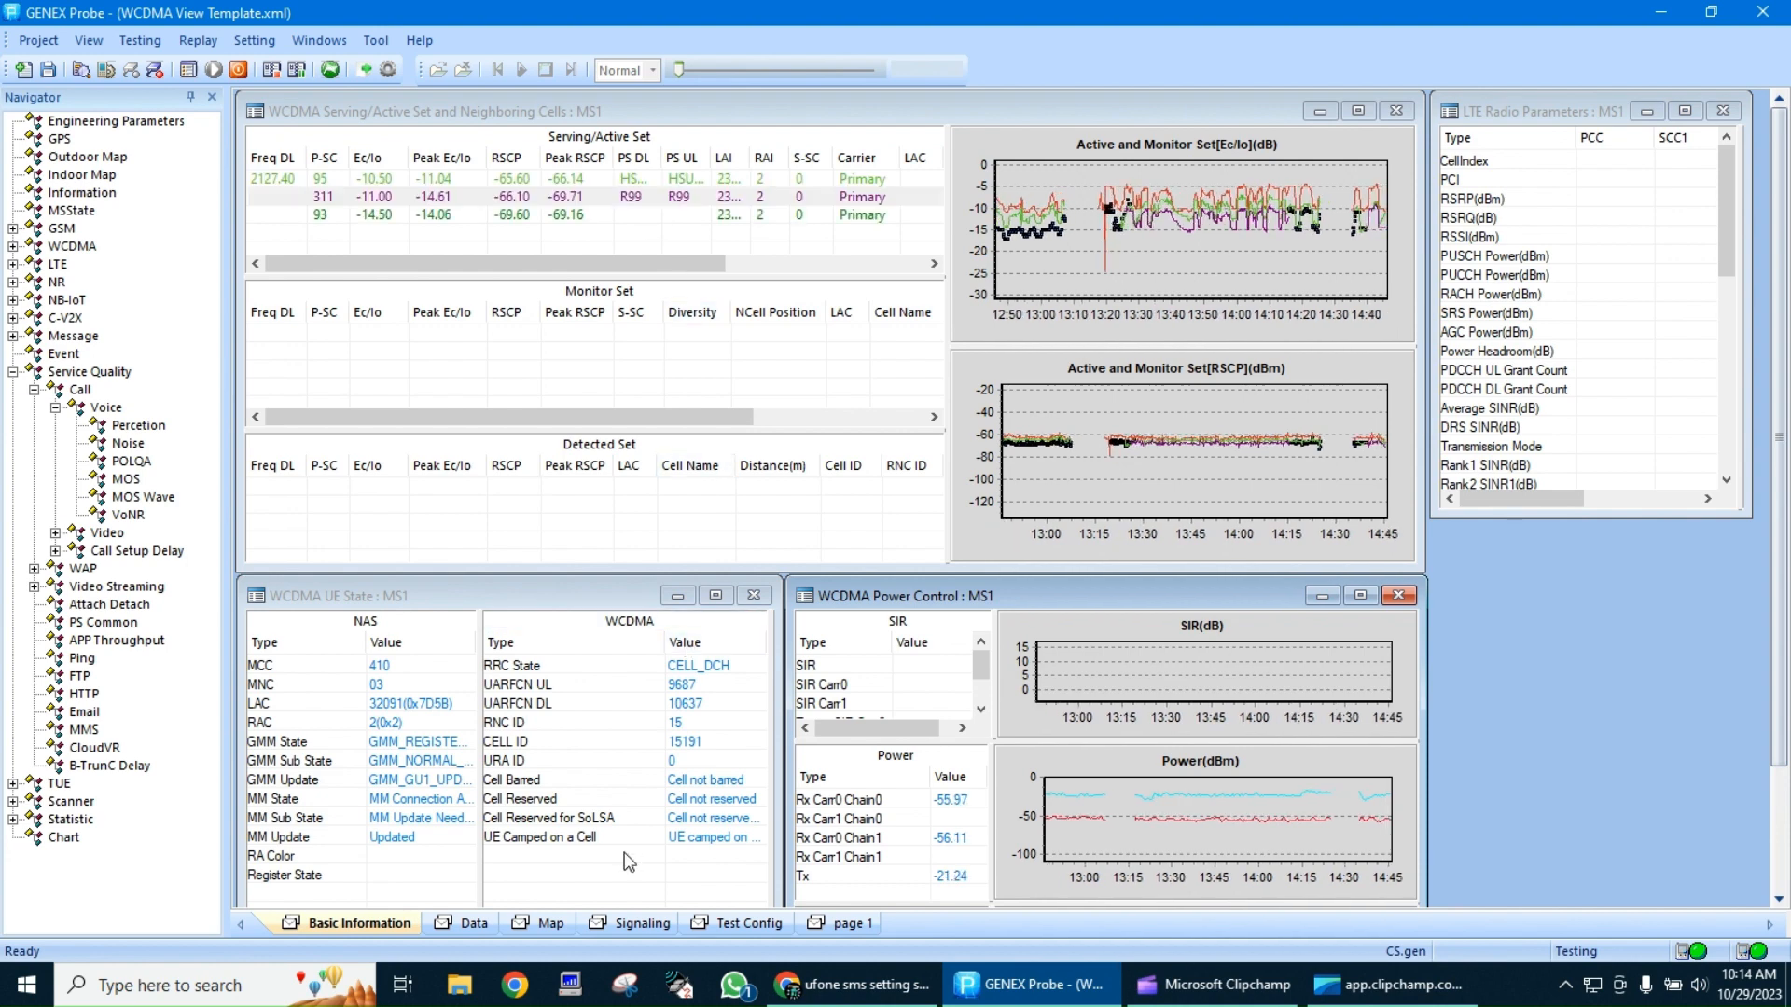
# Look at the MOS windows on page 1 and the conversation in progress entry of Voice Call 5 in the MS1 log
pyautogui.click(842, 924)
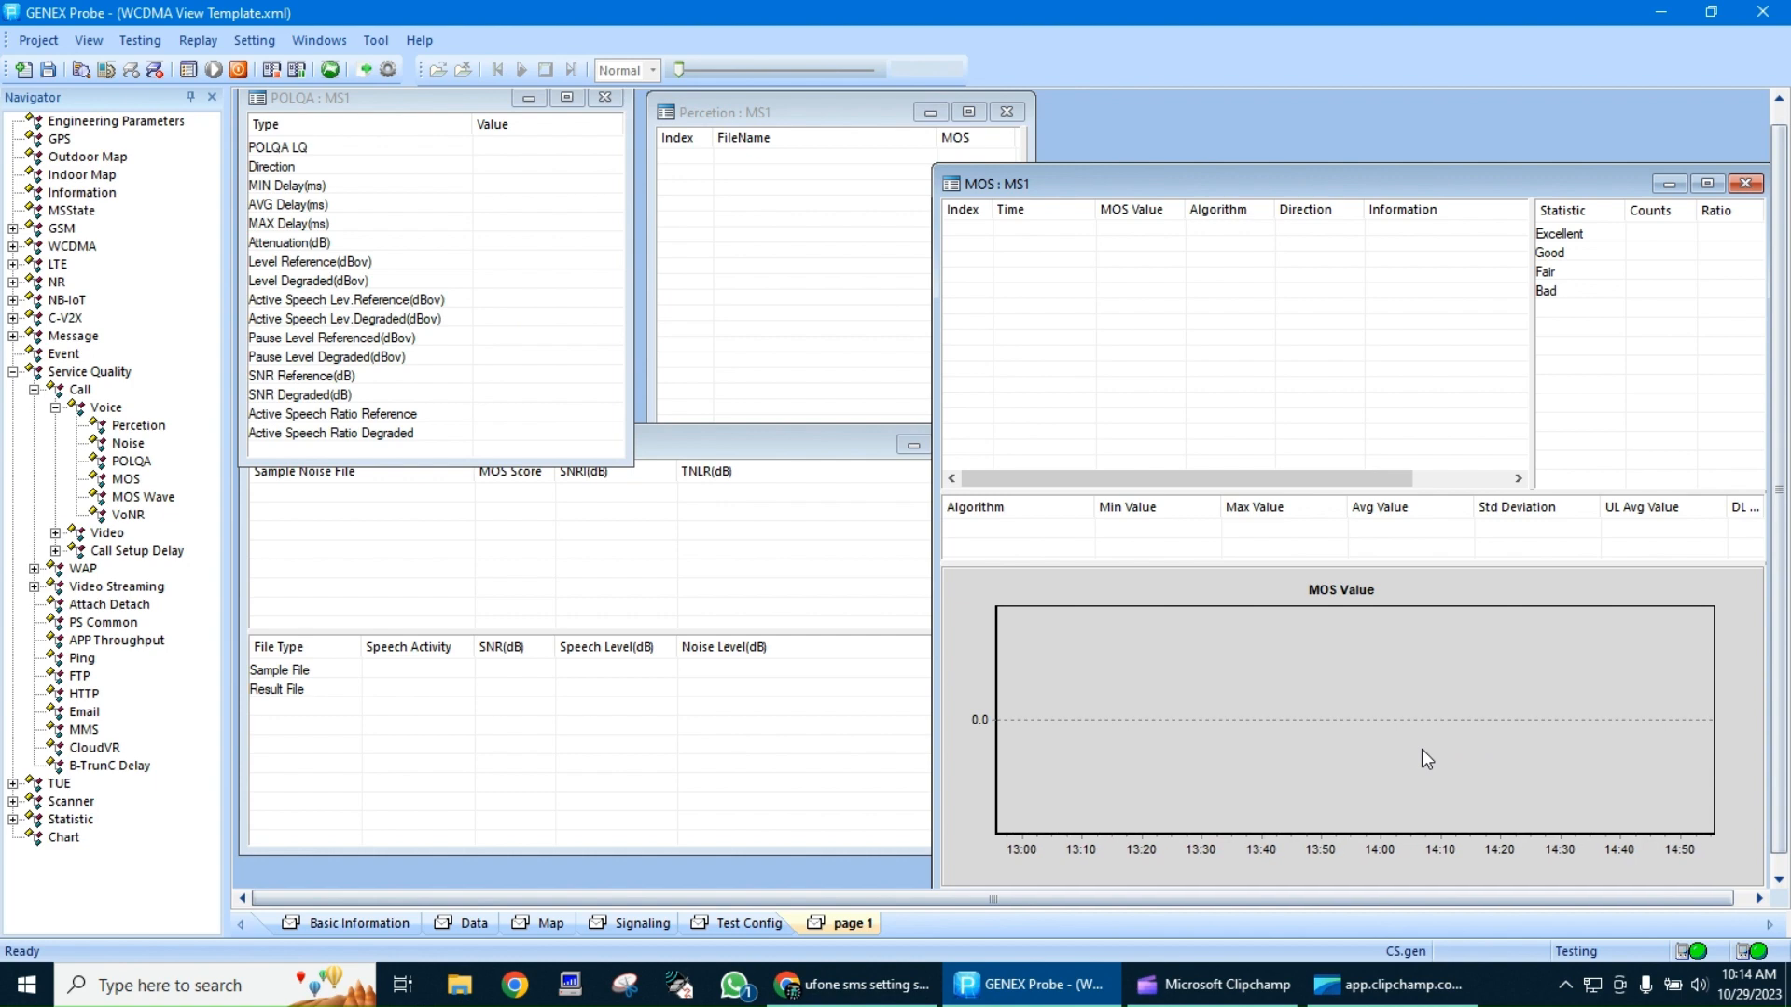
pyautogui.click(735, 923)
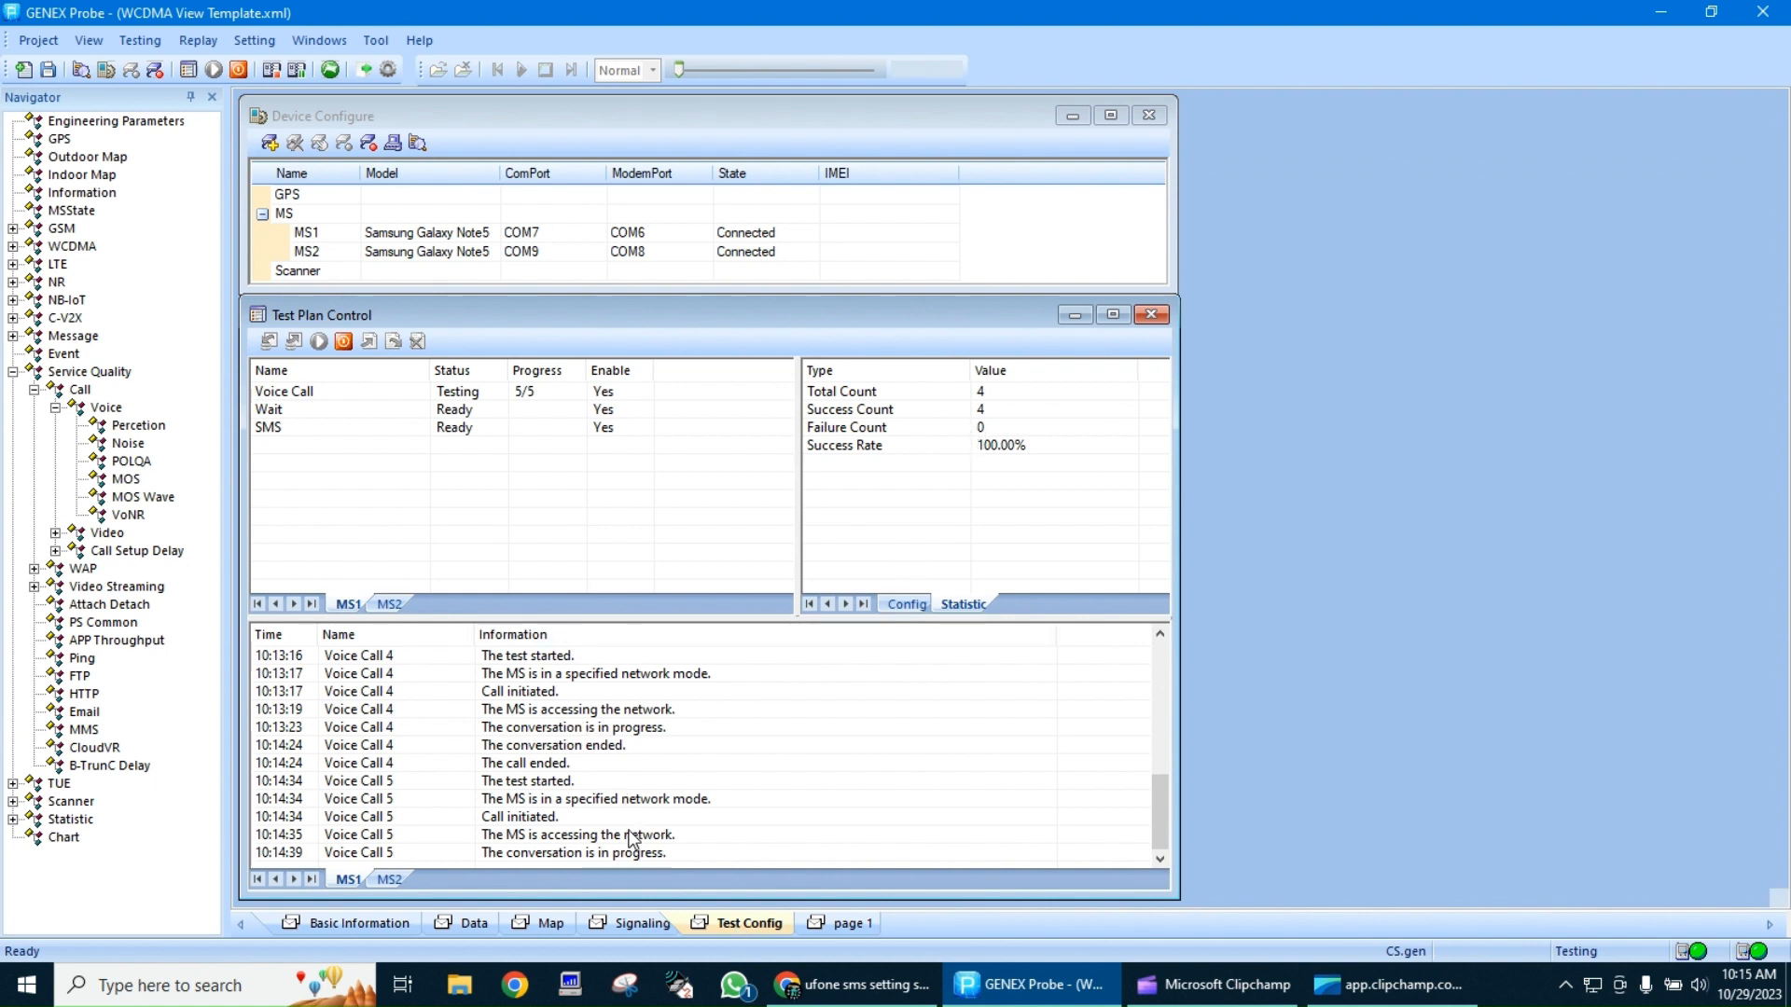
pyautogui.click(602, 856)
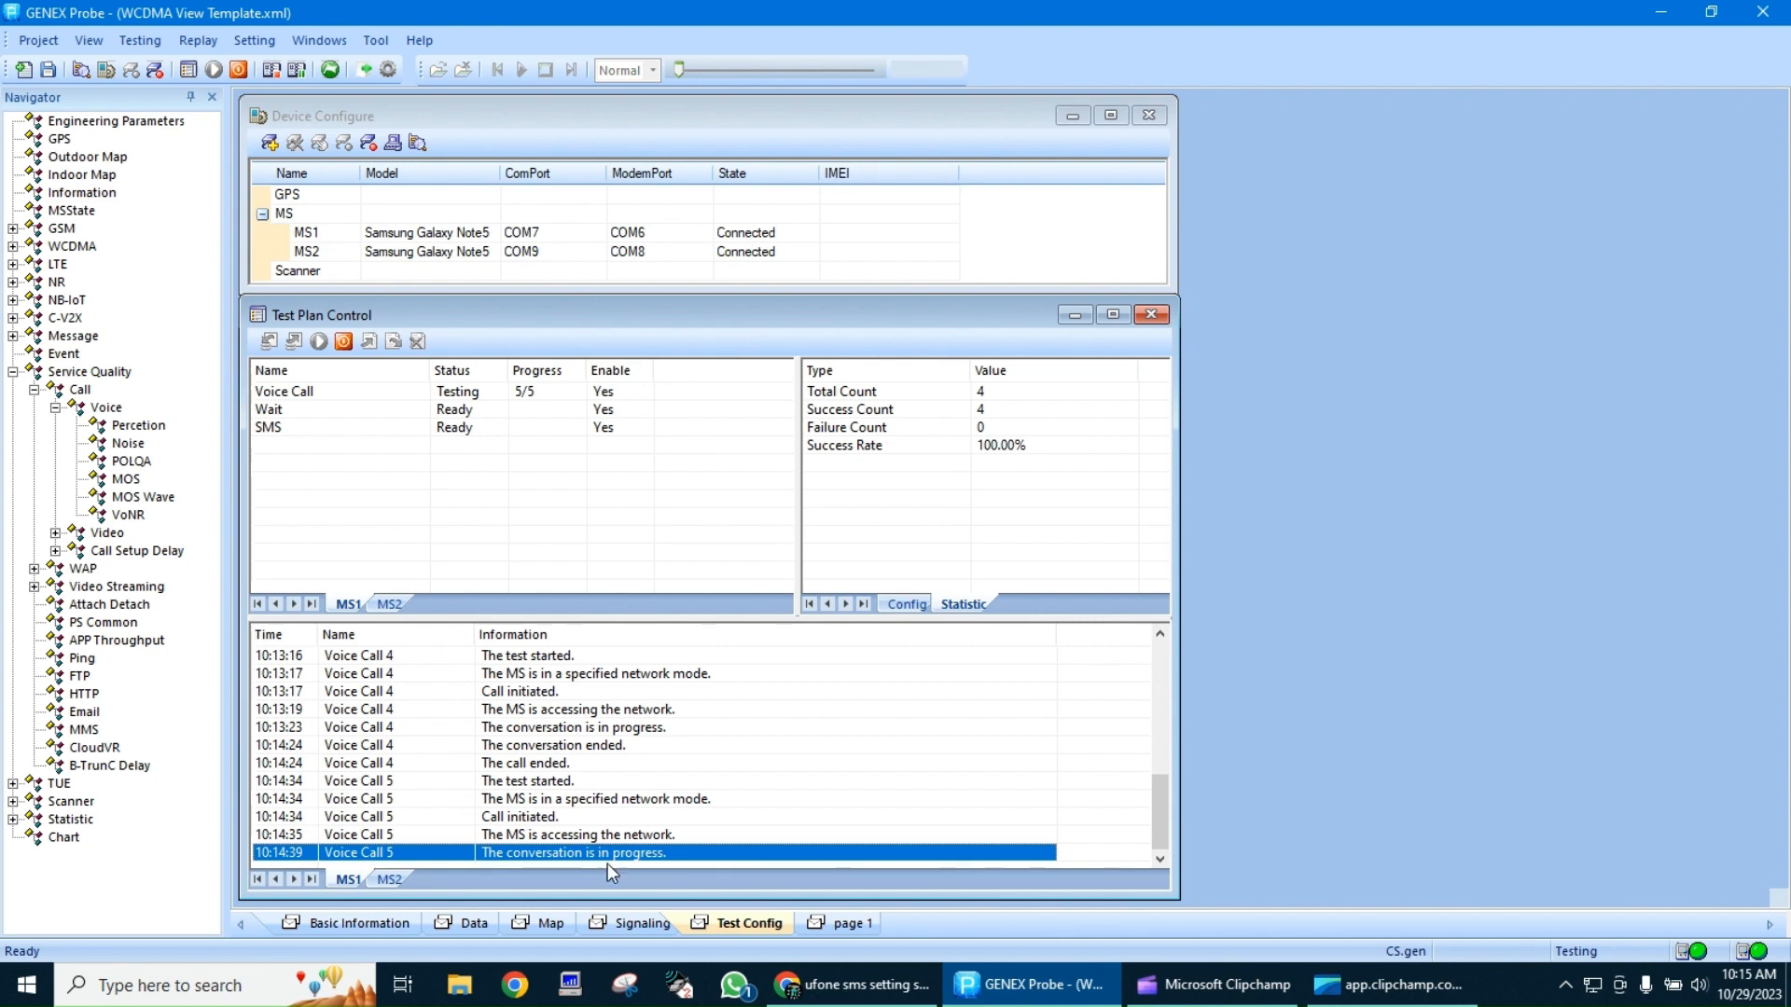
# Look over the latest Layer 2 statistics and the Layer 3 messages on the Signaling page
pyautogui.click(641, 921)
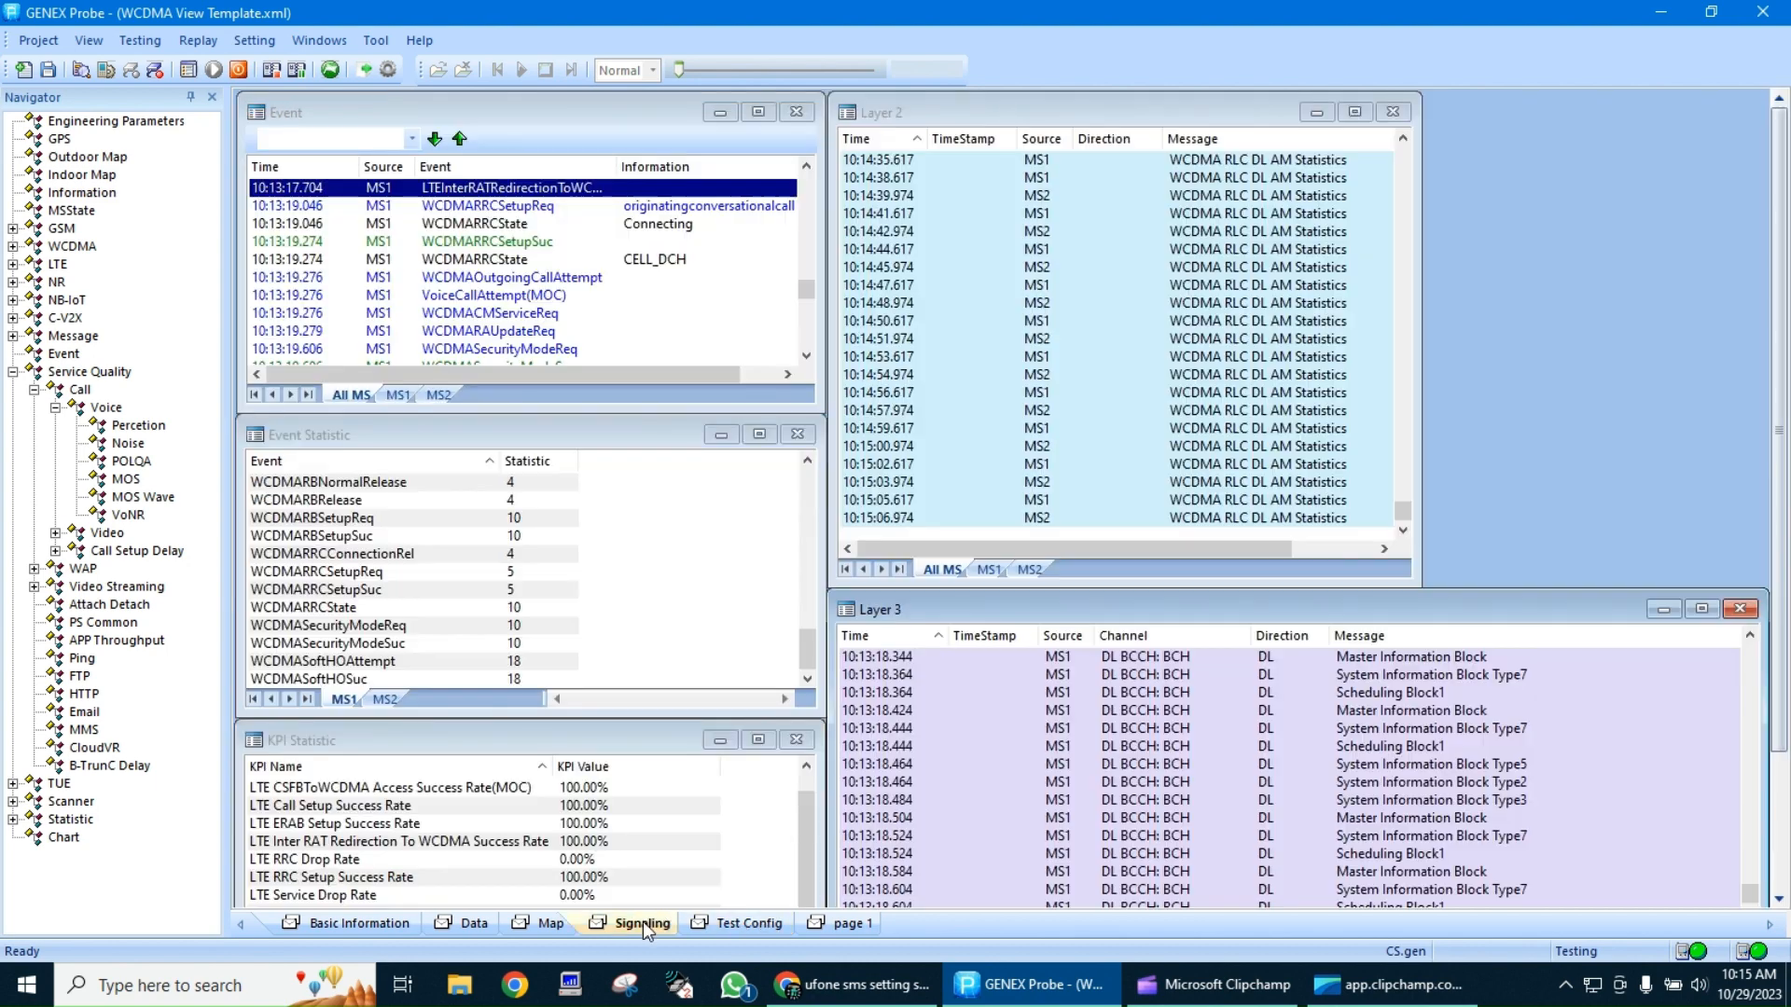
pyautogui.click(1264, 281)
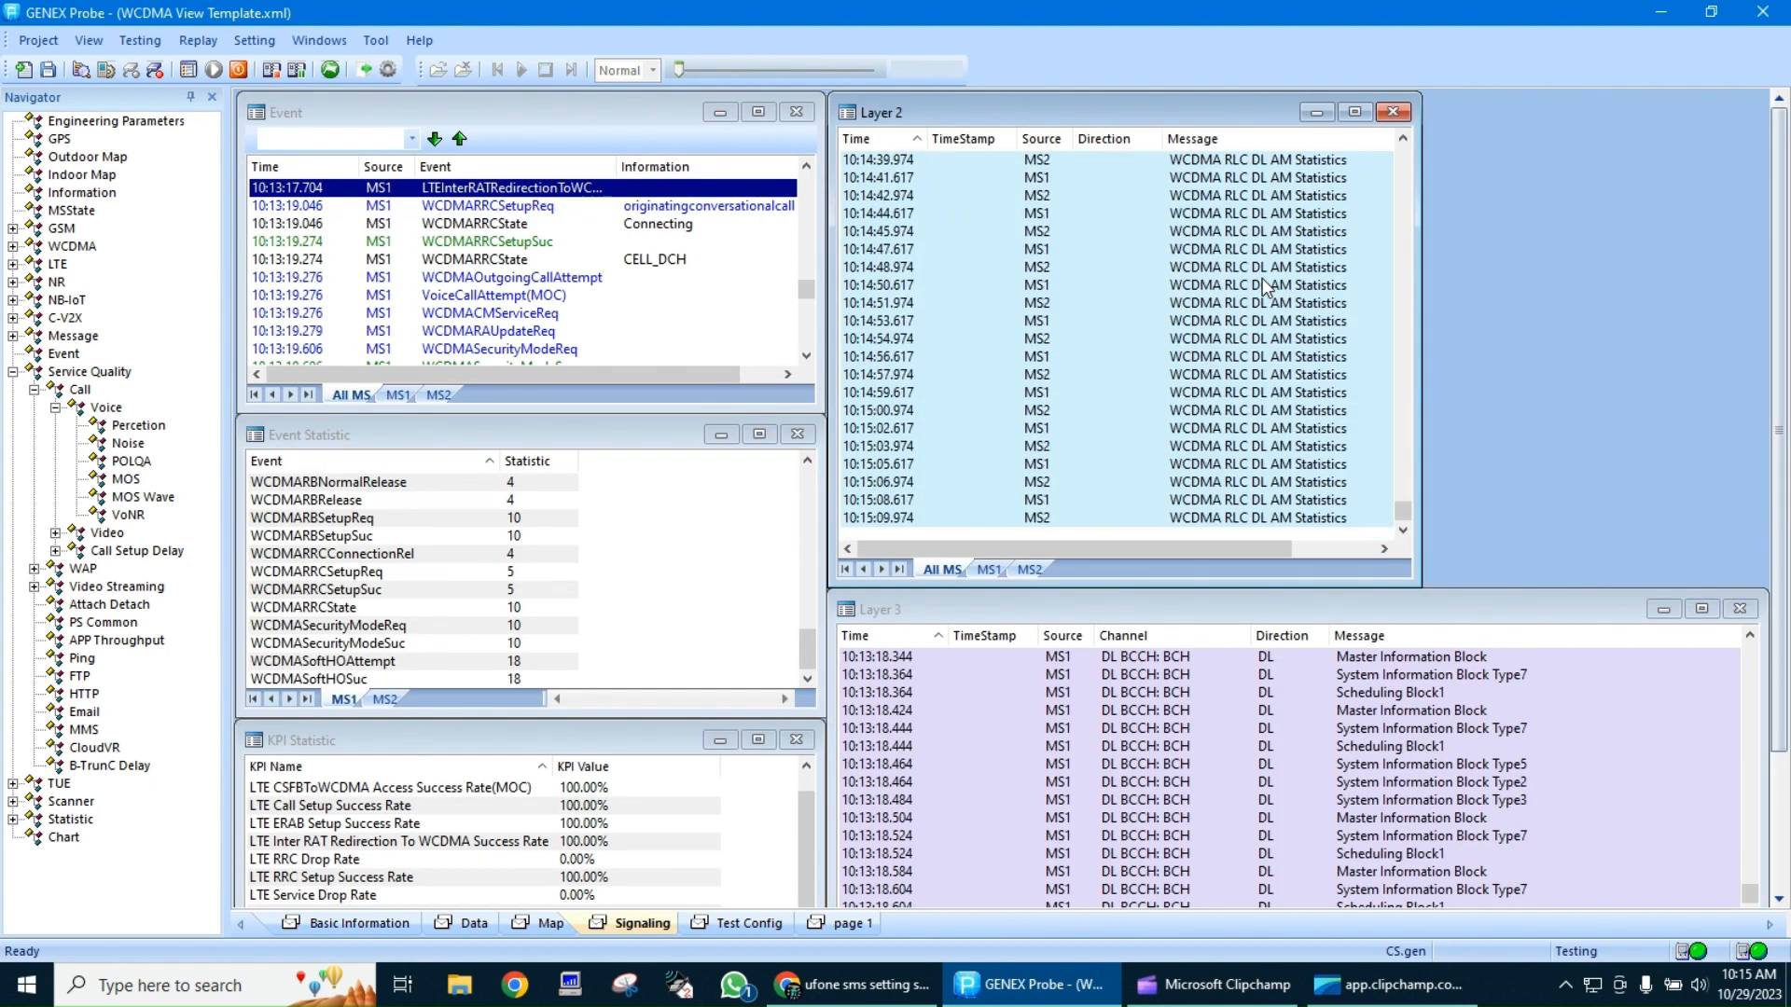
pyautogui.click(1277, 701)
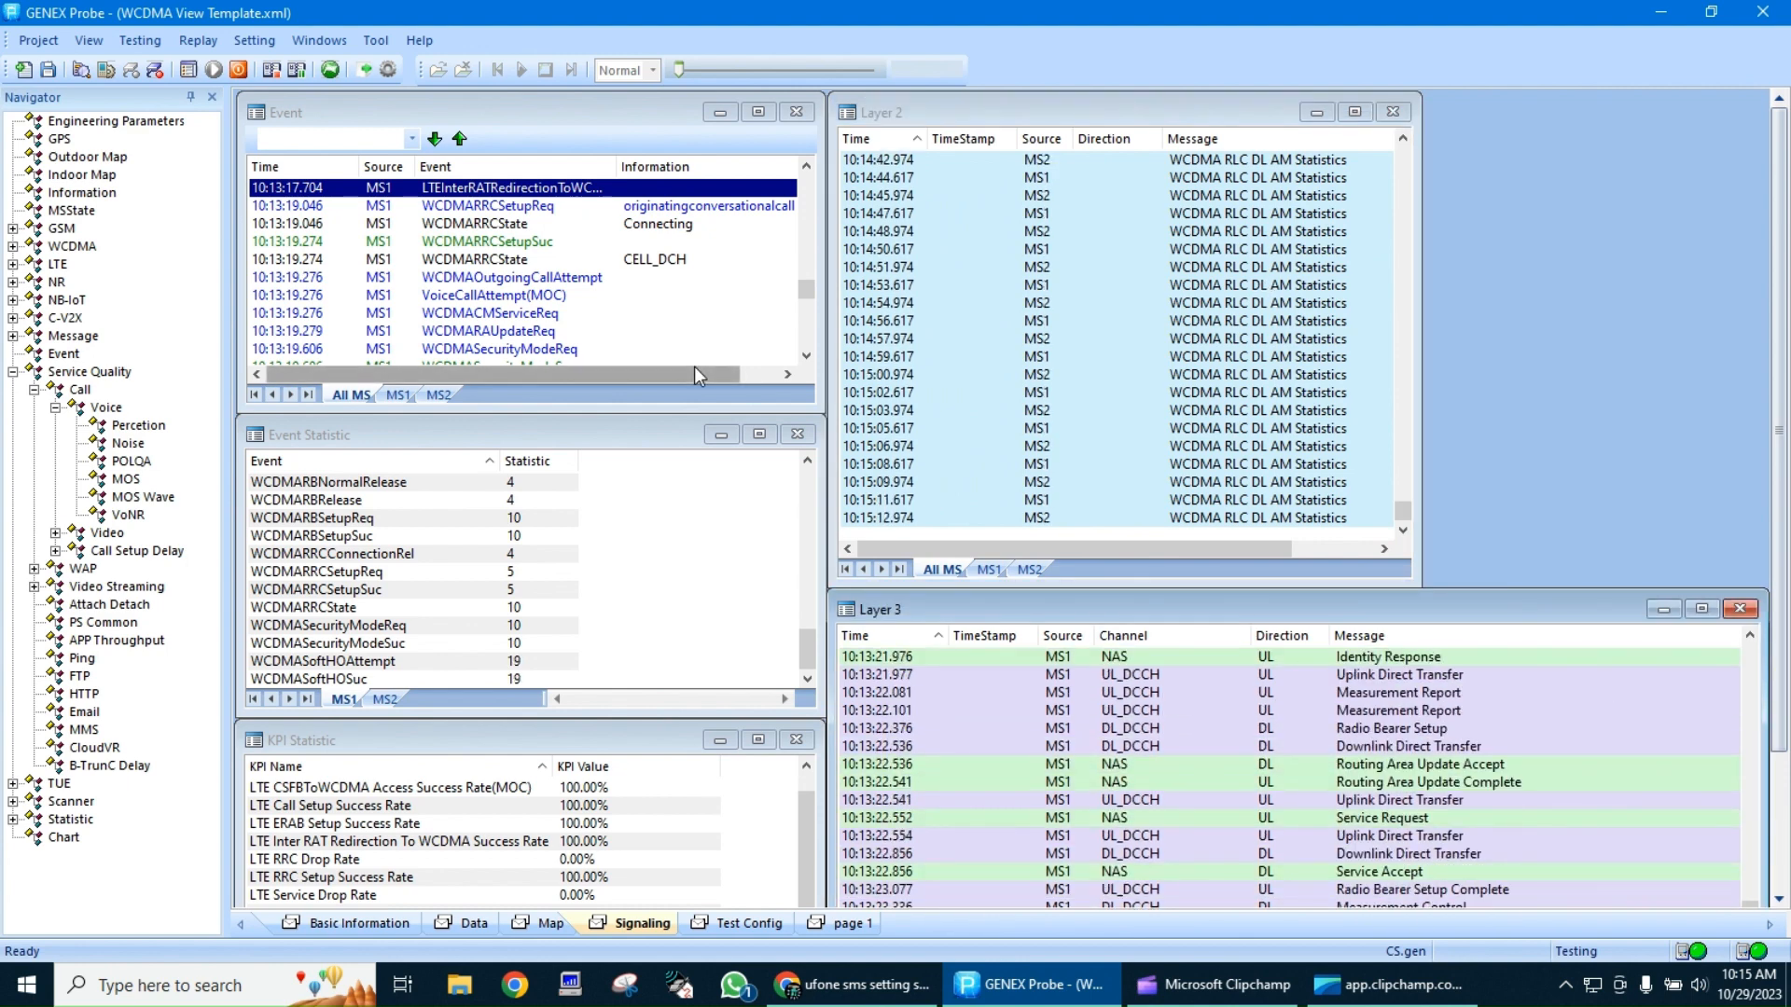
# Select the LTE measurement configuration and LTEActiveSuc events and go through the corresponding Layer 3 messages
pyautogui.click(569, 278)
pyautogui.scroll(2, 569, 278)
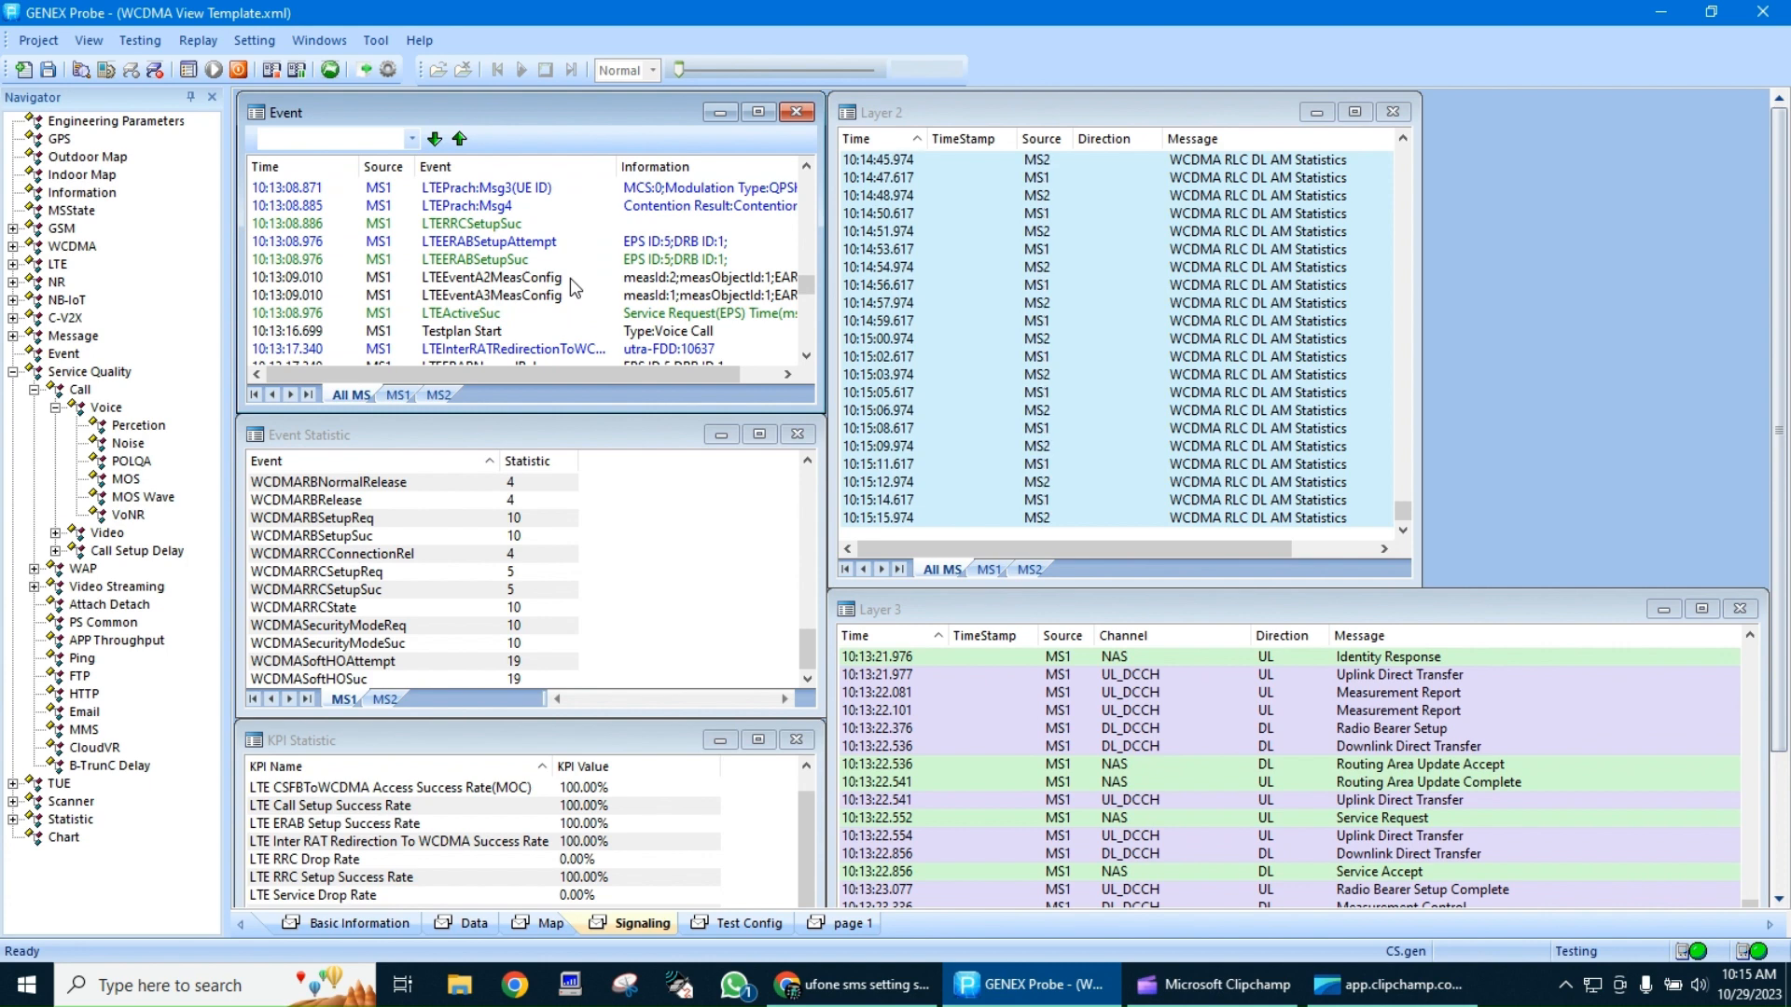
pyautogui.click(646, 277)
pyautogui.click(690, 312)
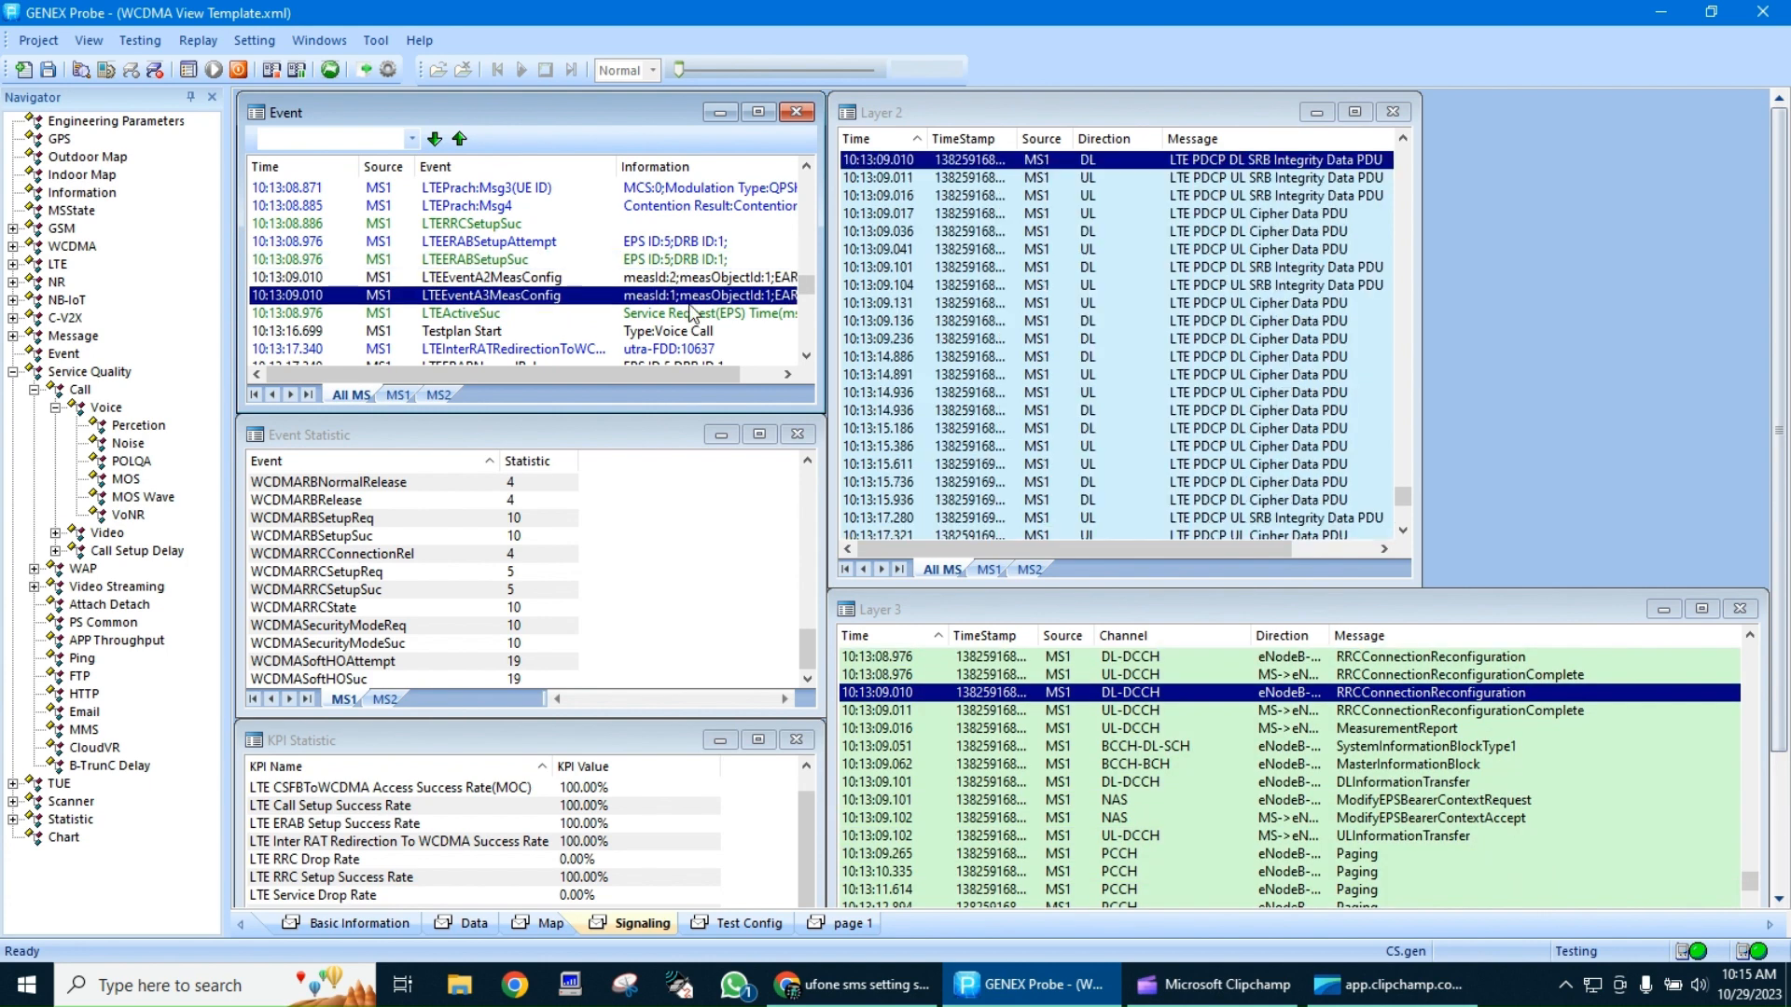
pyautogui.click(1124, 729)
pyautogui.scroll(-4, 1124, 728)
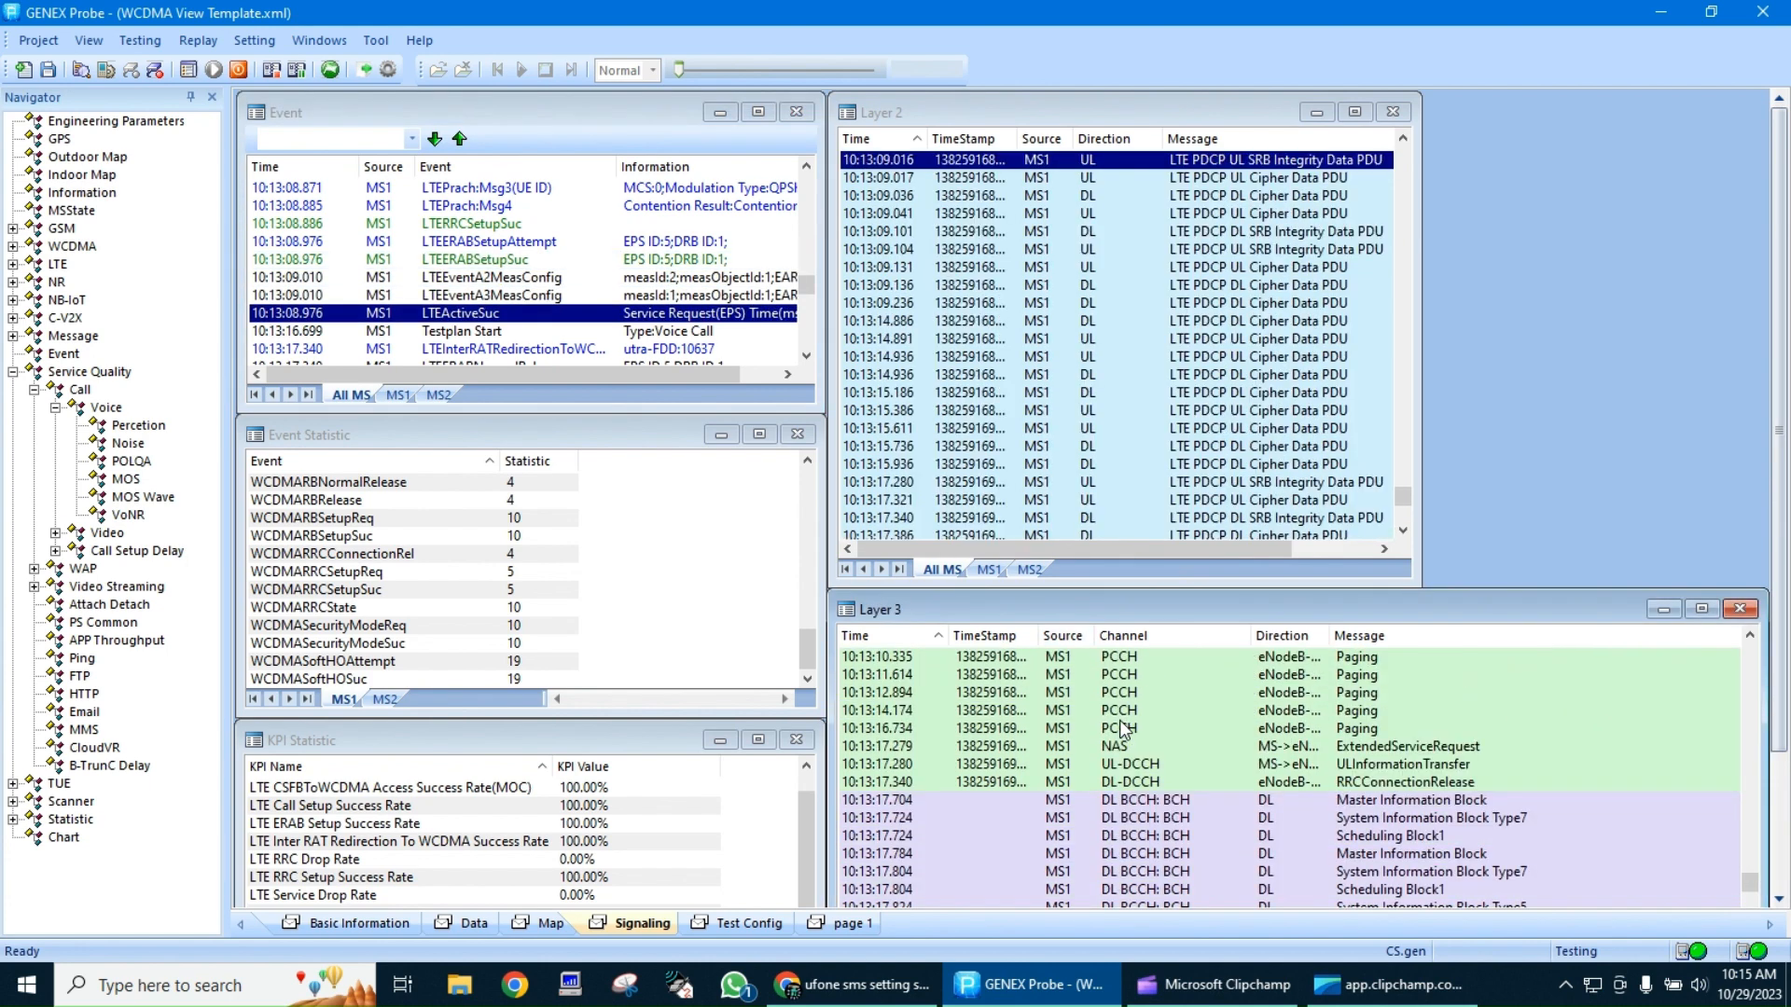
# Examine the LTE and WCDMA Layer 3 messages around the LTE connection setup and the subsequent measurement reports
pyautogui.scroll(4, 1124, 729)
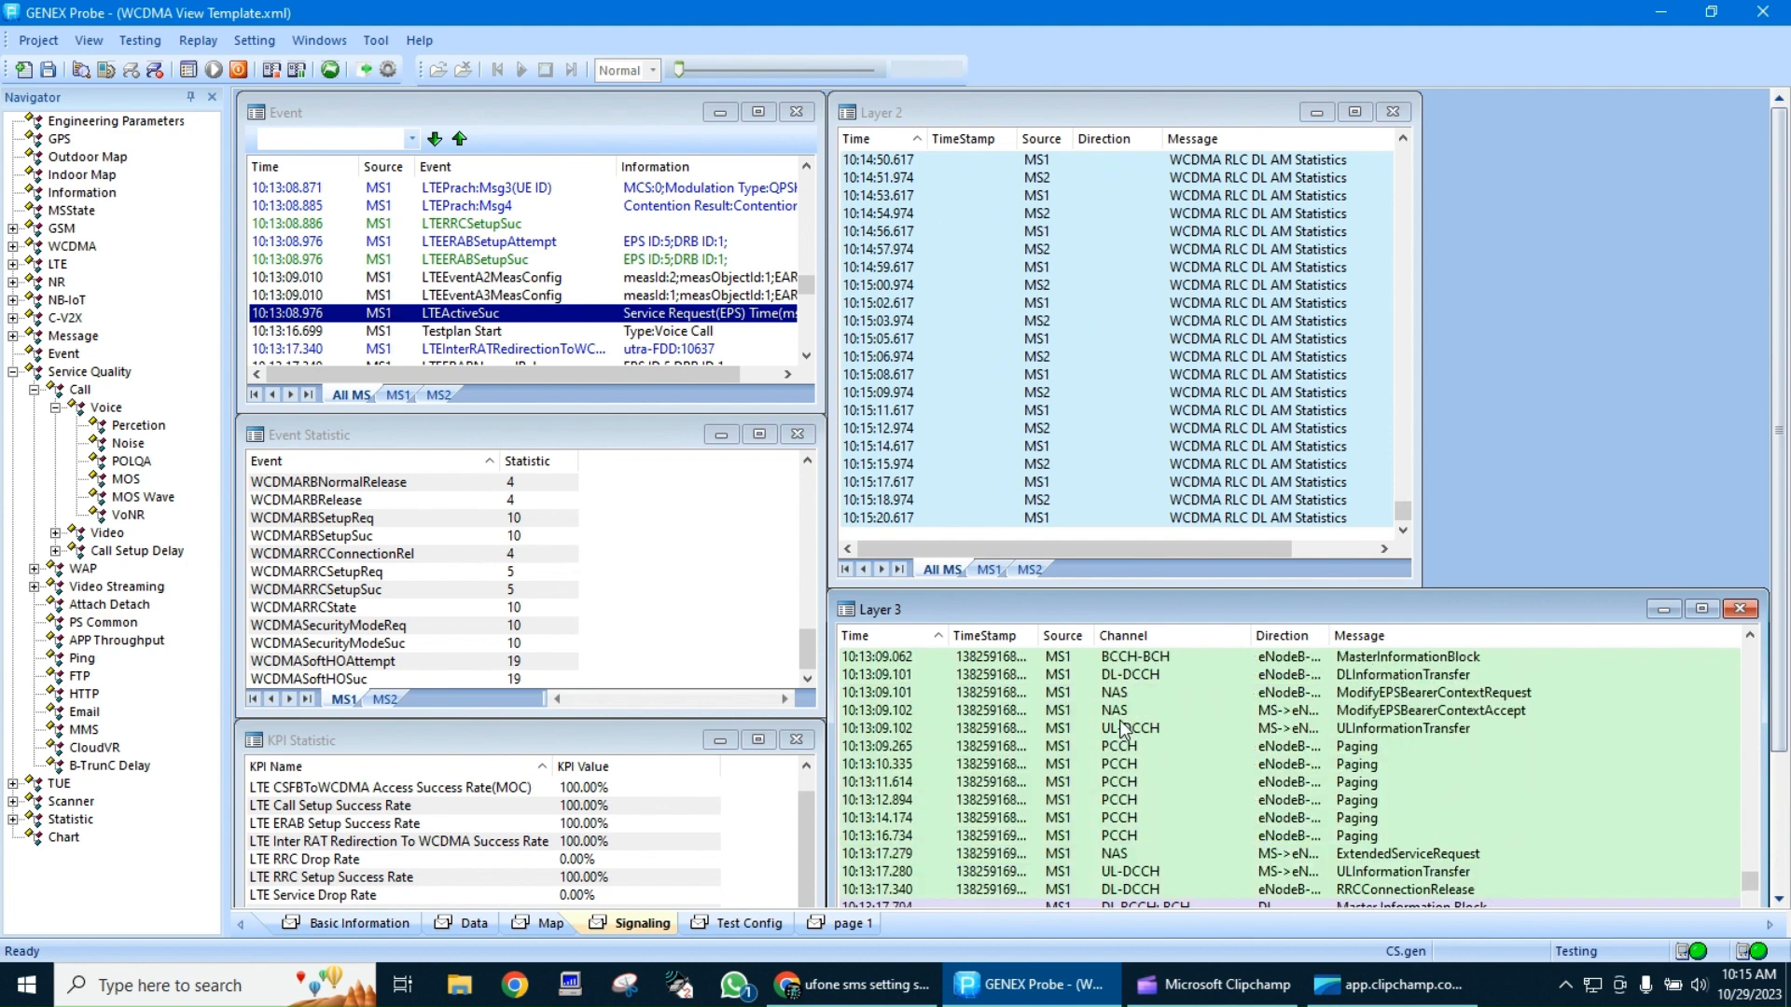
pyautogui.scroll(3, 1124, 728)
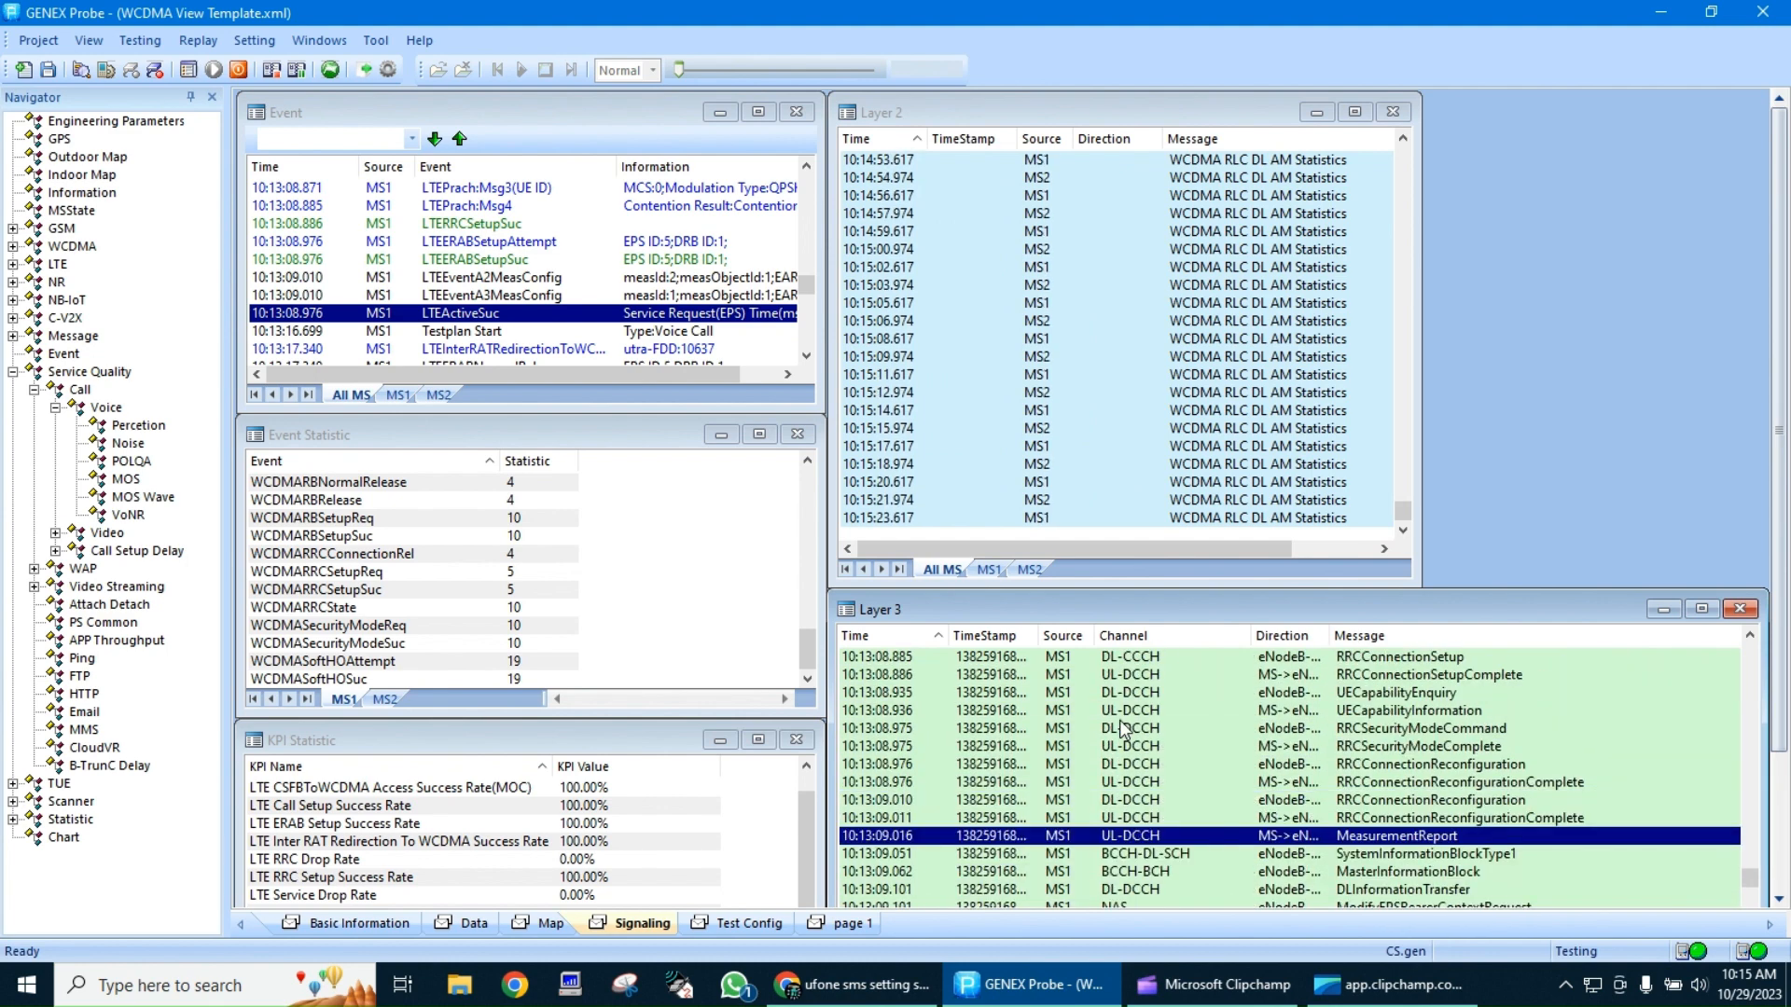
pyautogui.scroll(2, 1315, 791)
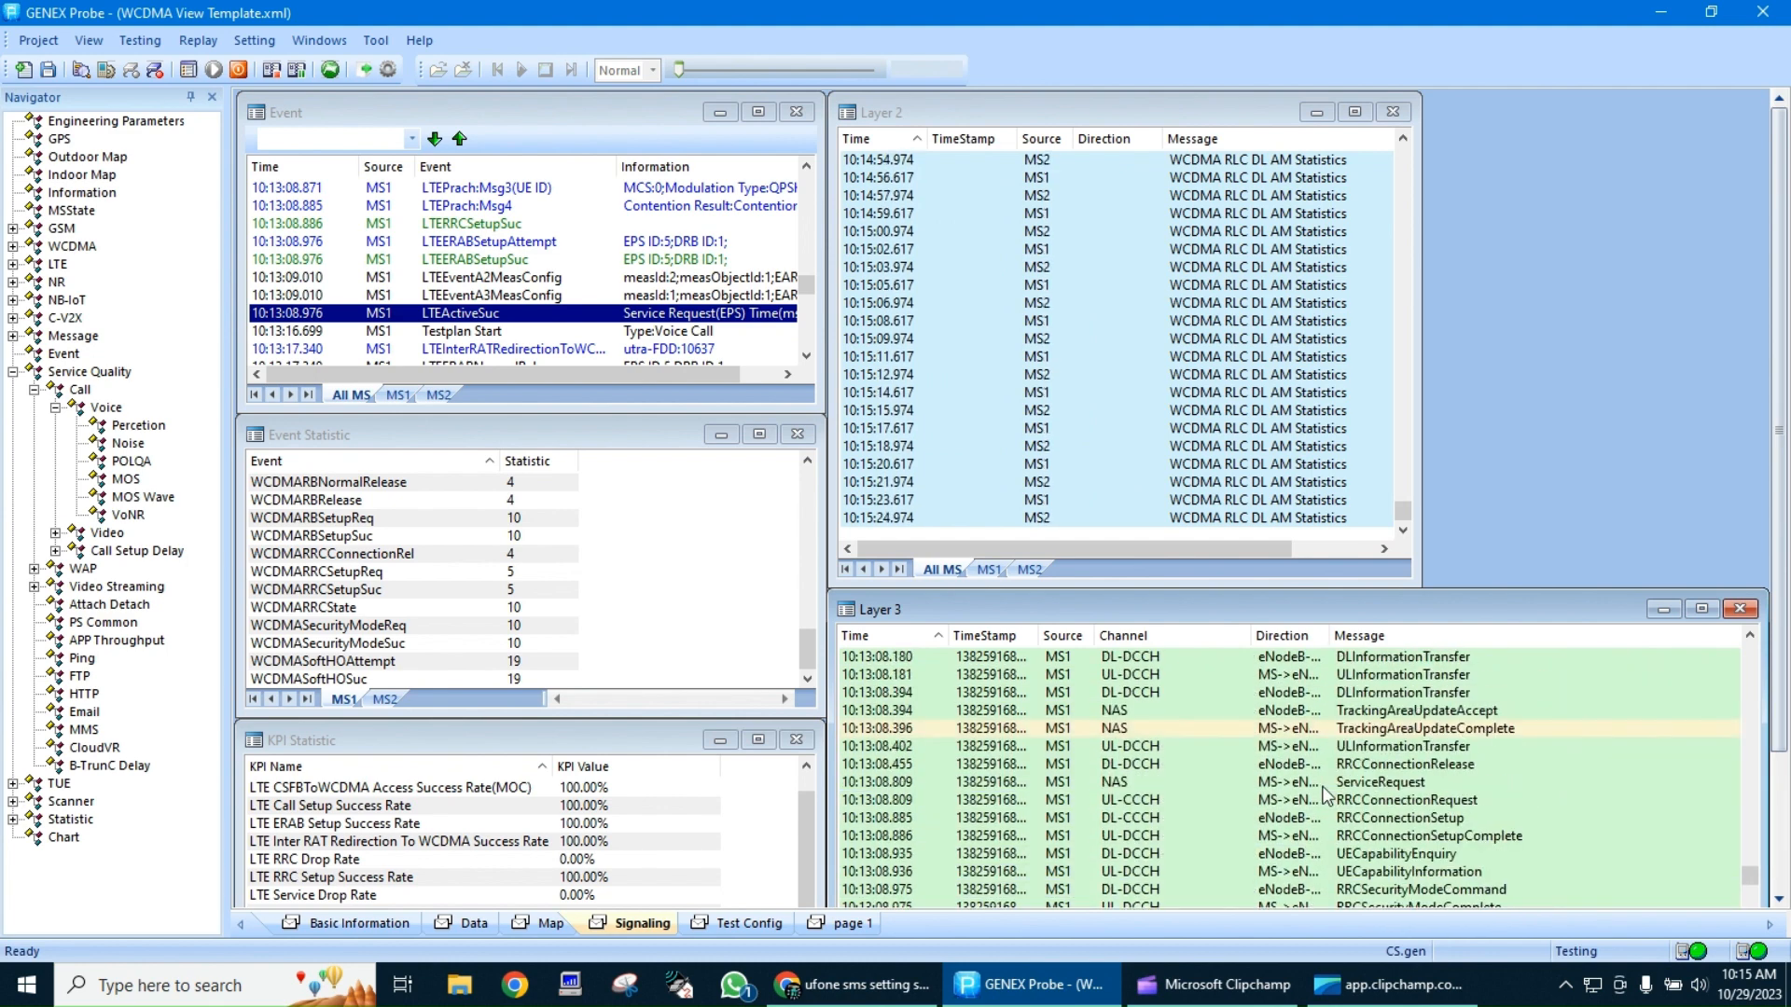
pyautogui.scroll(5, 1326, 794)
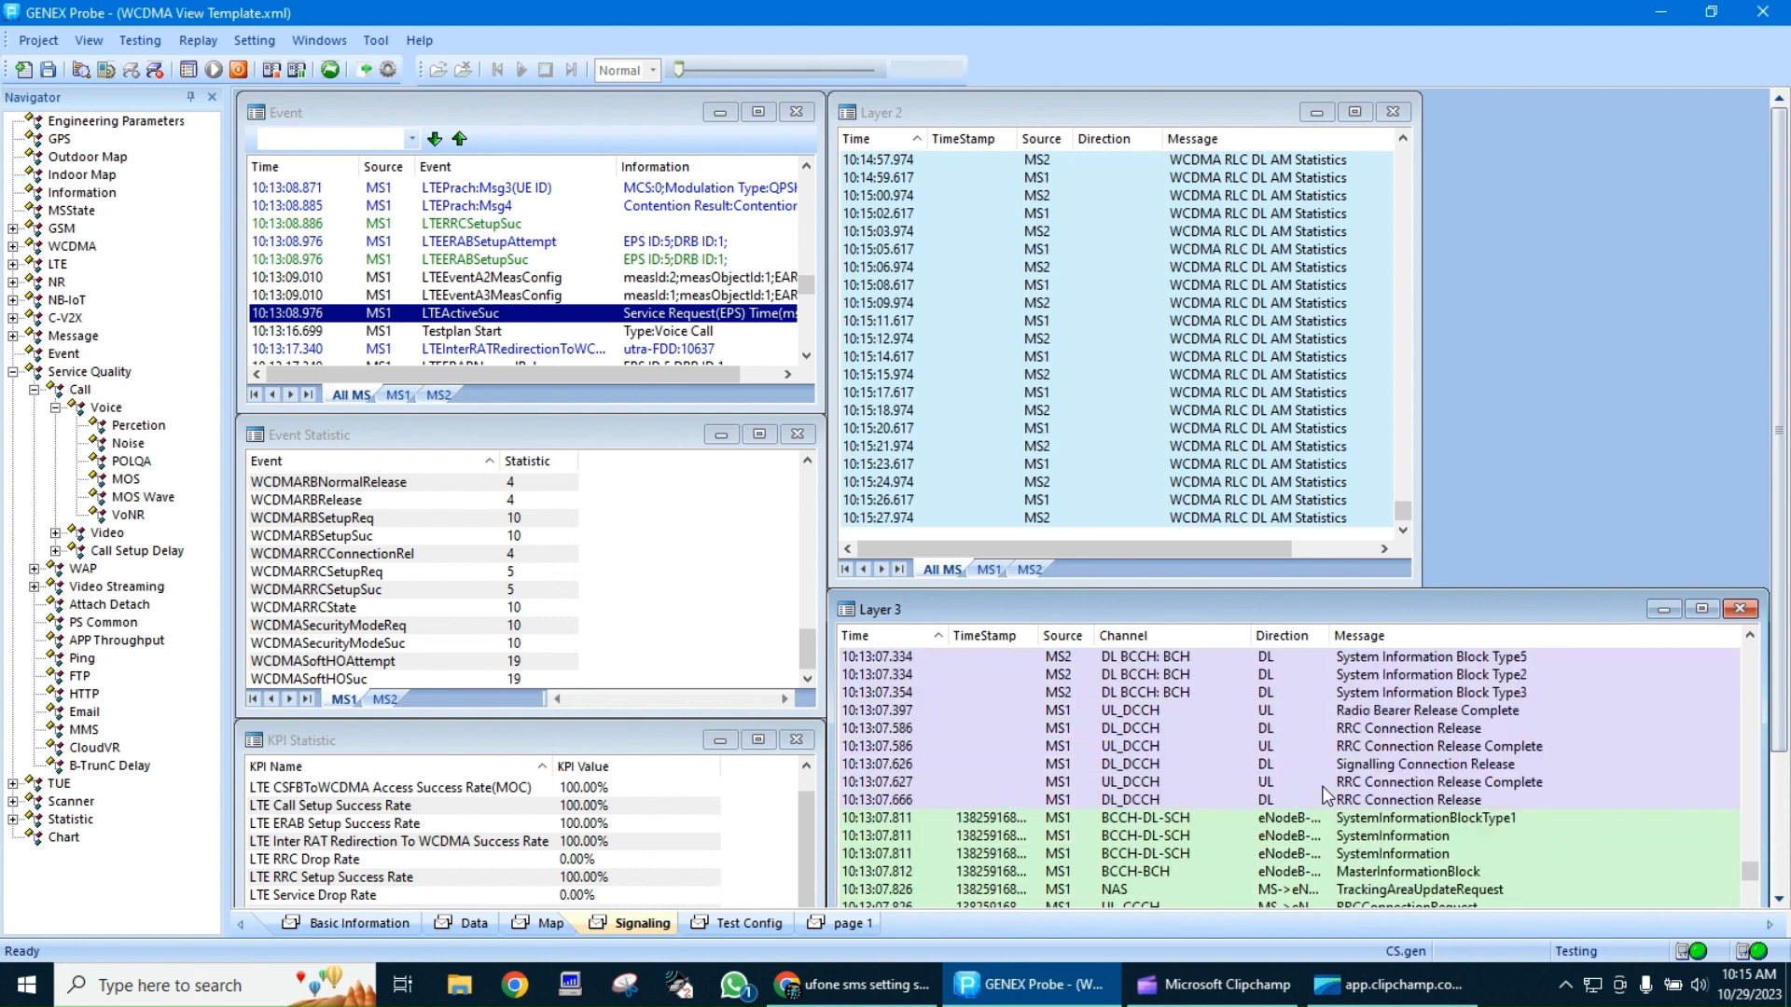
pyautogui.scroll(-15, 1327, 794)
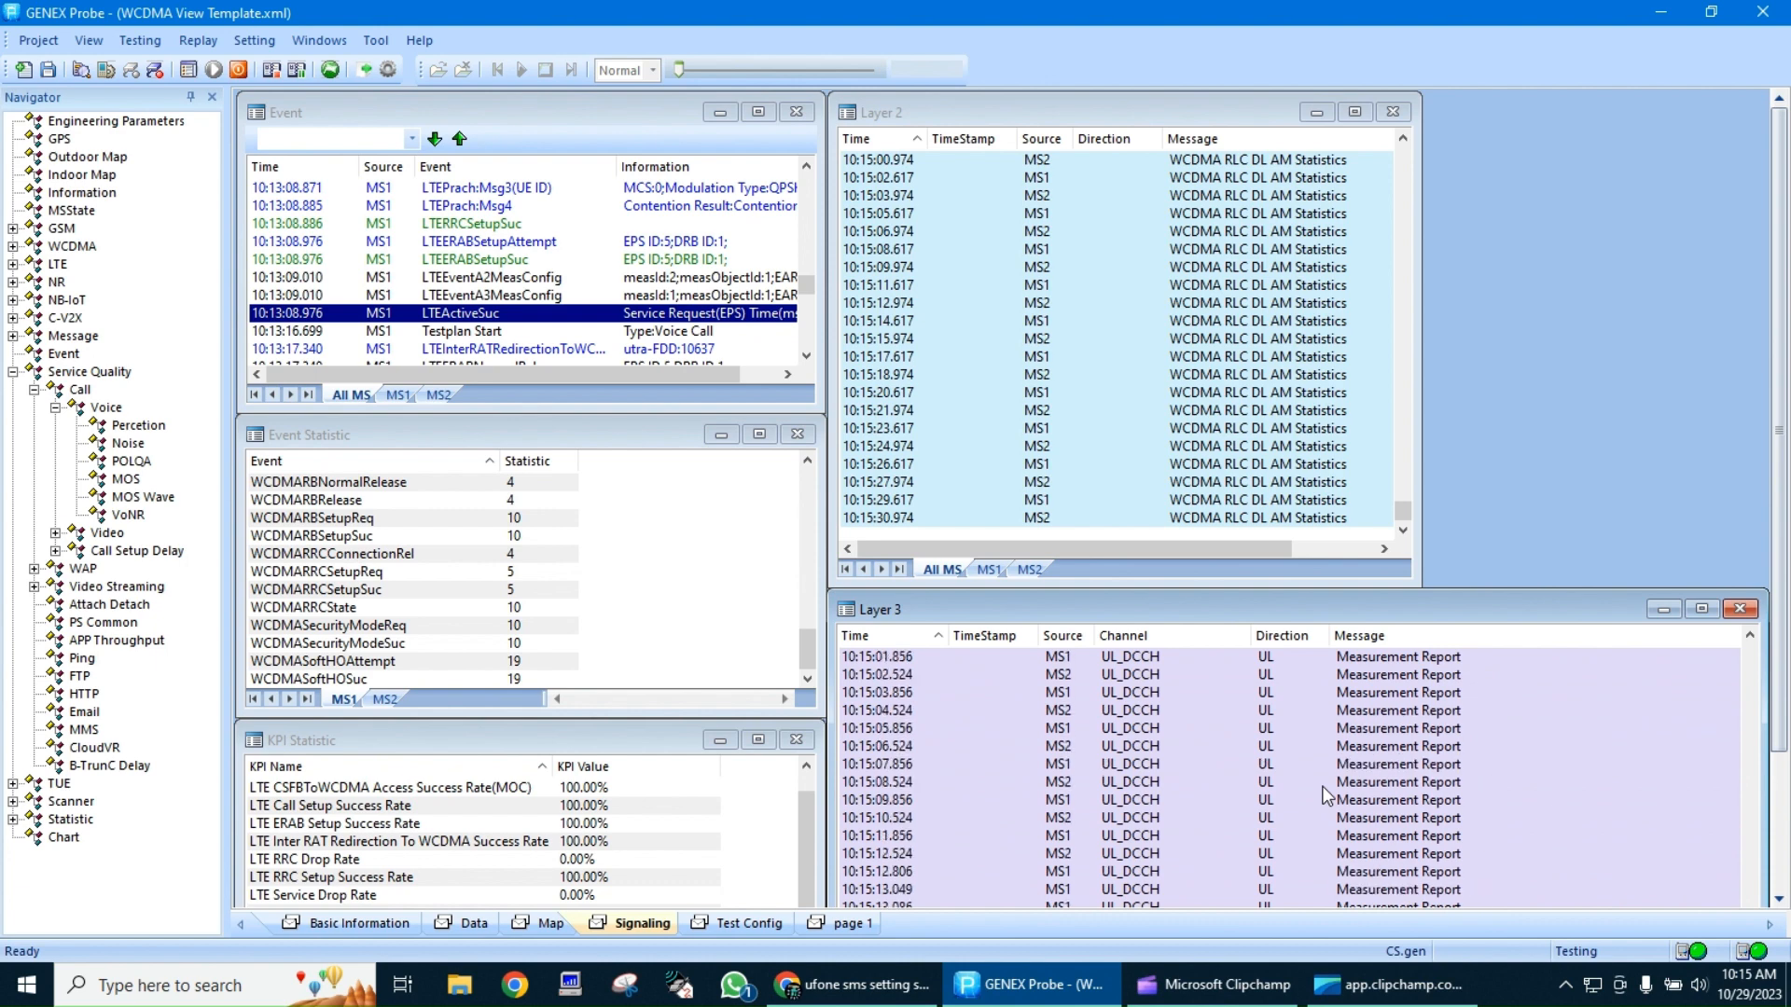
pyautogui.scroll(7, 1326, 793)
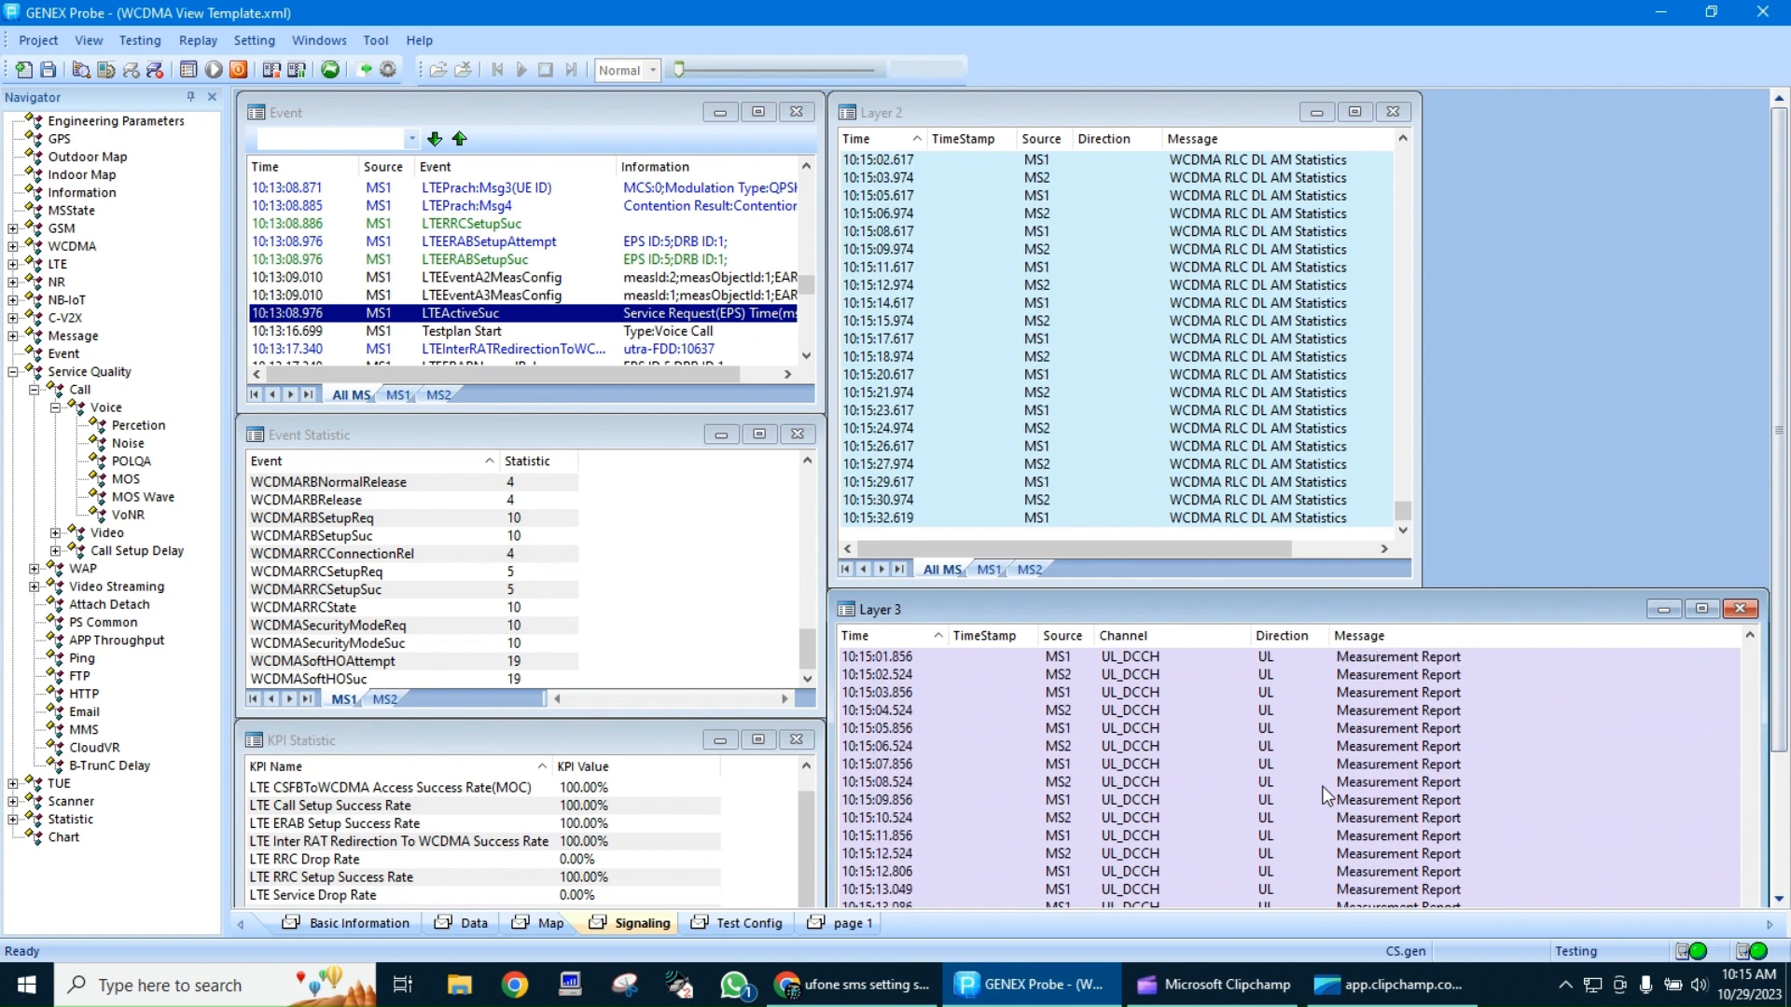
pyautogui.scroll(5, 1326, 794)
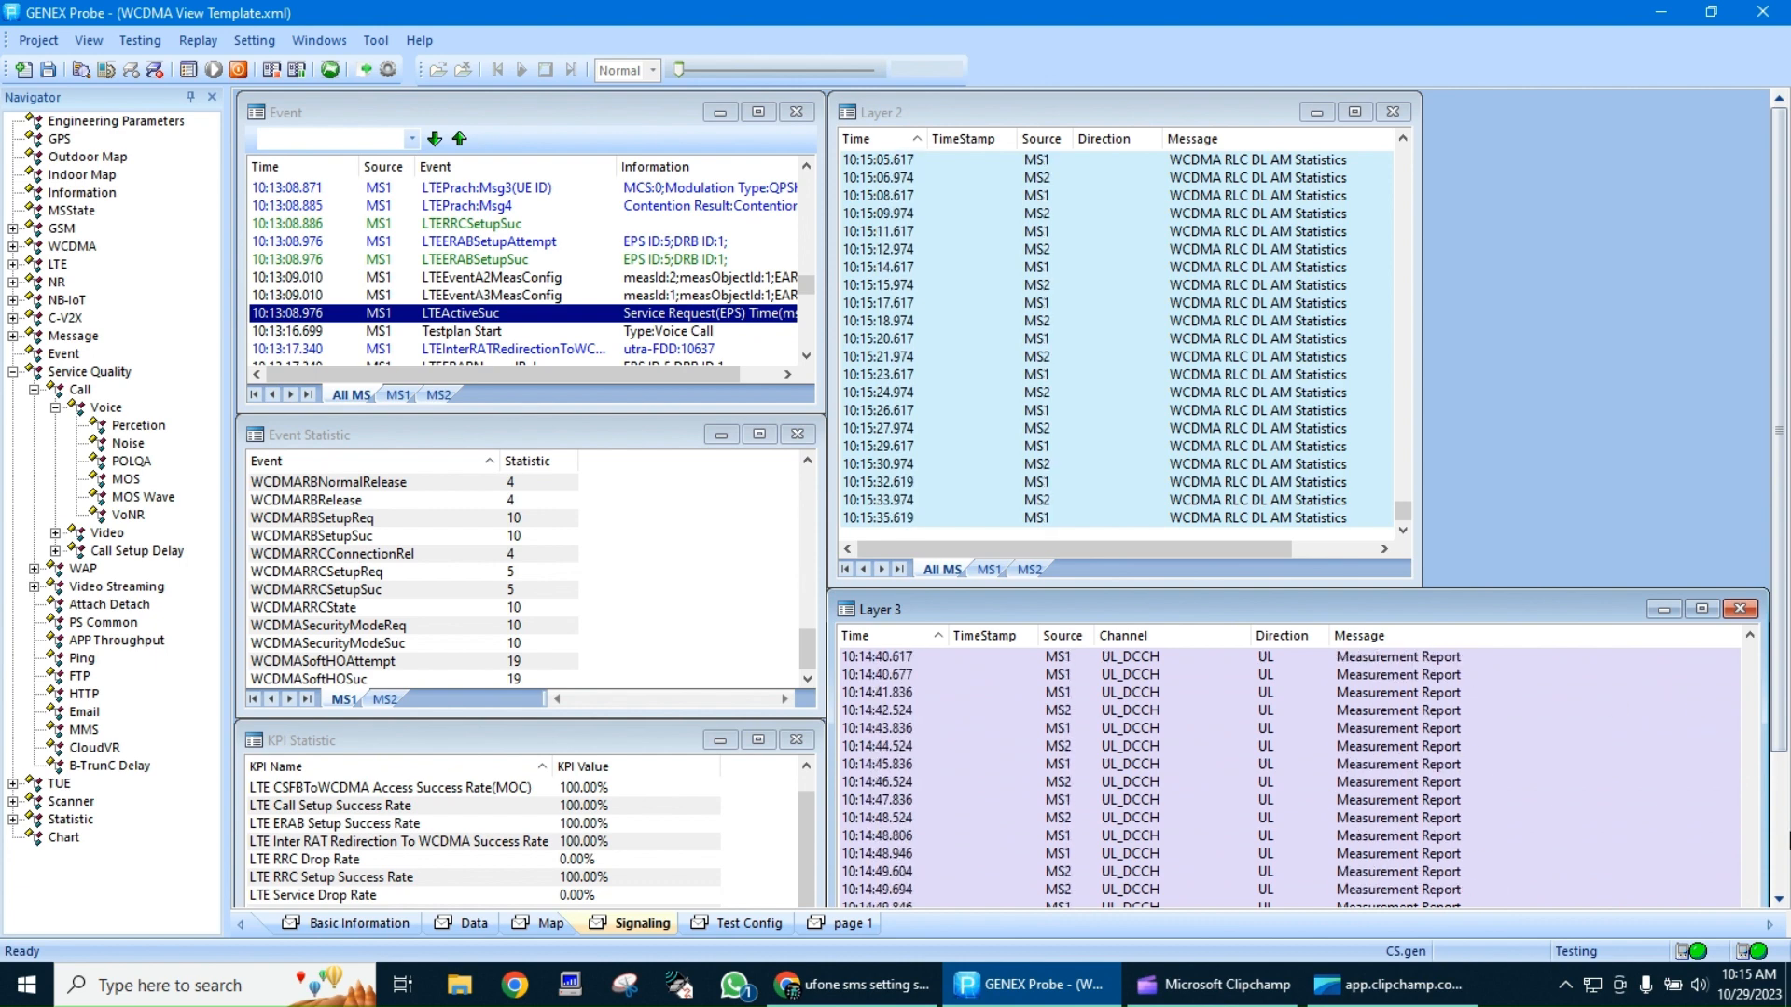
# Reduce the height of the Layer 3 window on the Signaling page
pyautogui.scroll(-3, 1782, 858)
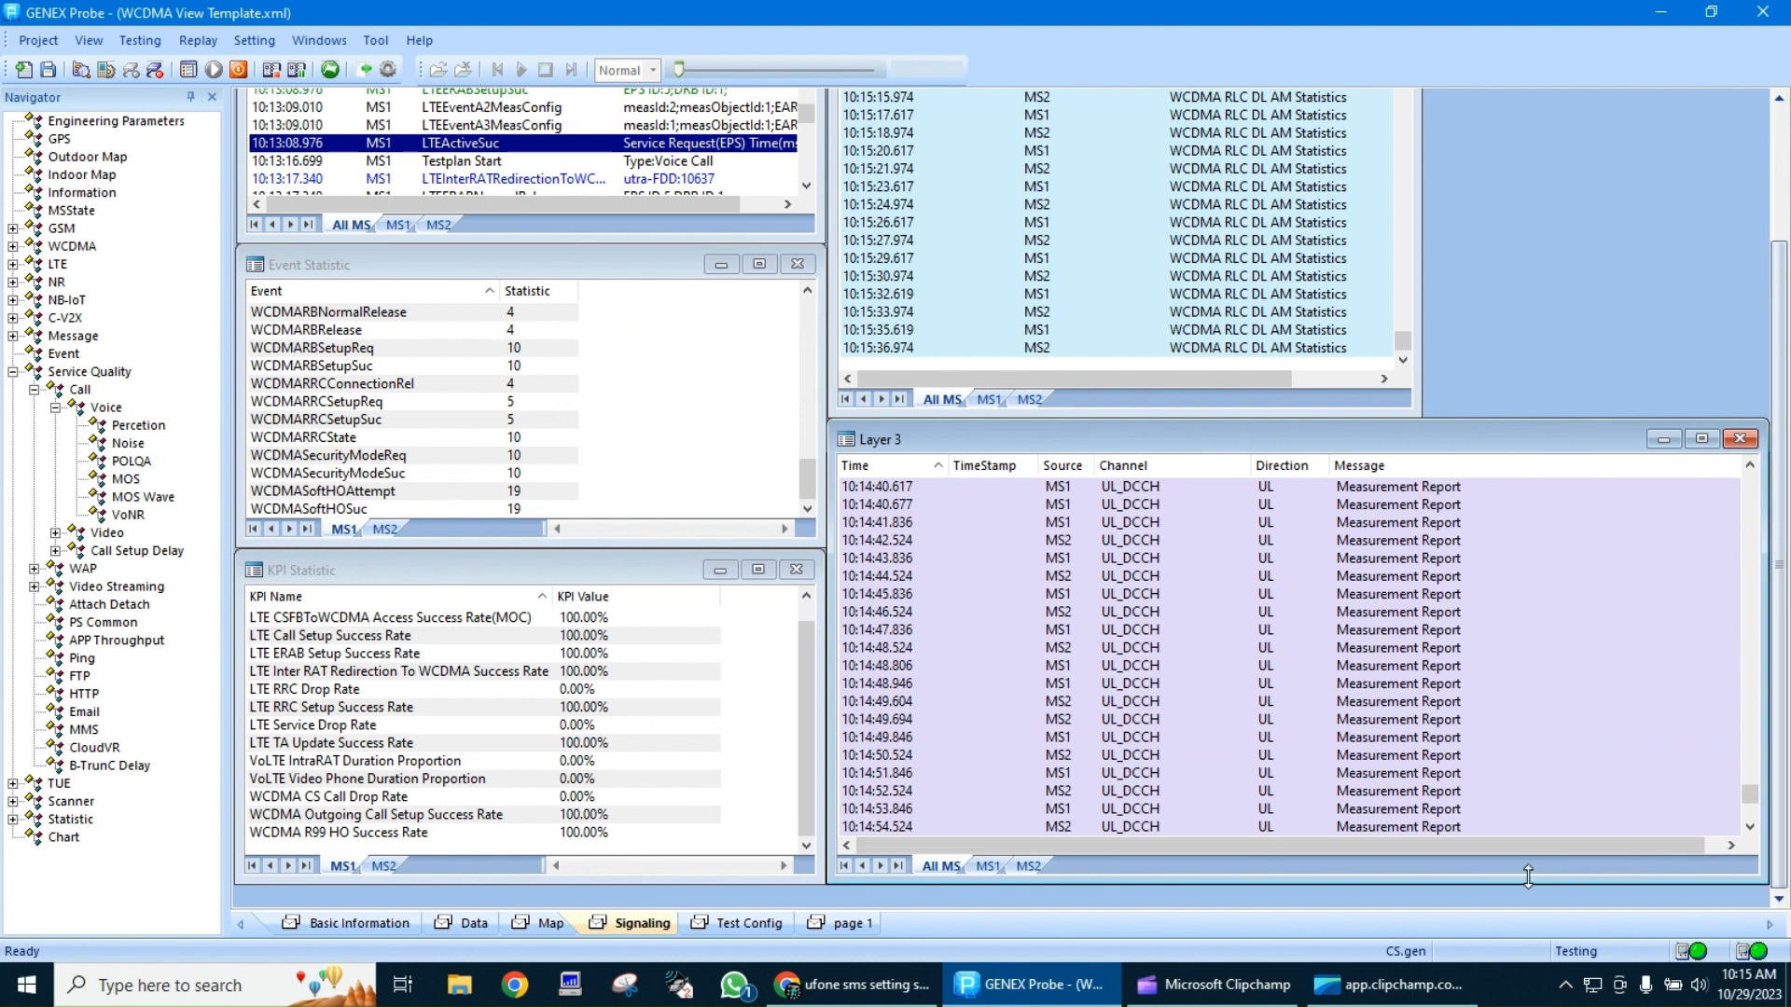
pyautogui.moveTo(1528, 878); pyautogui.dragTo(1519, 792)
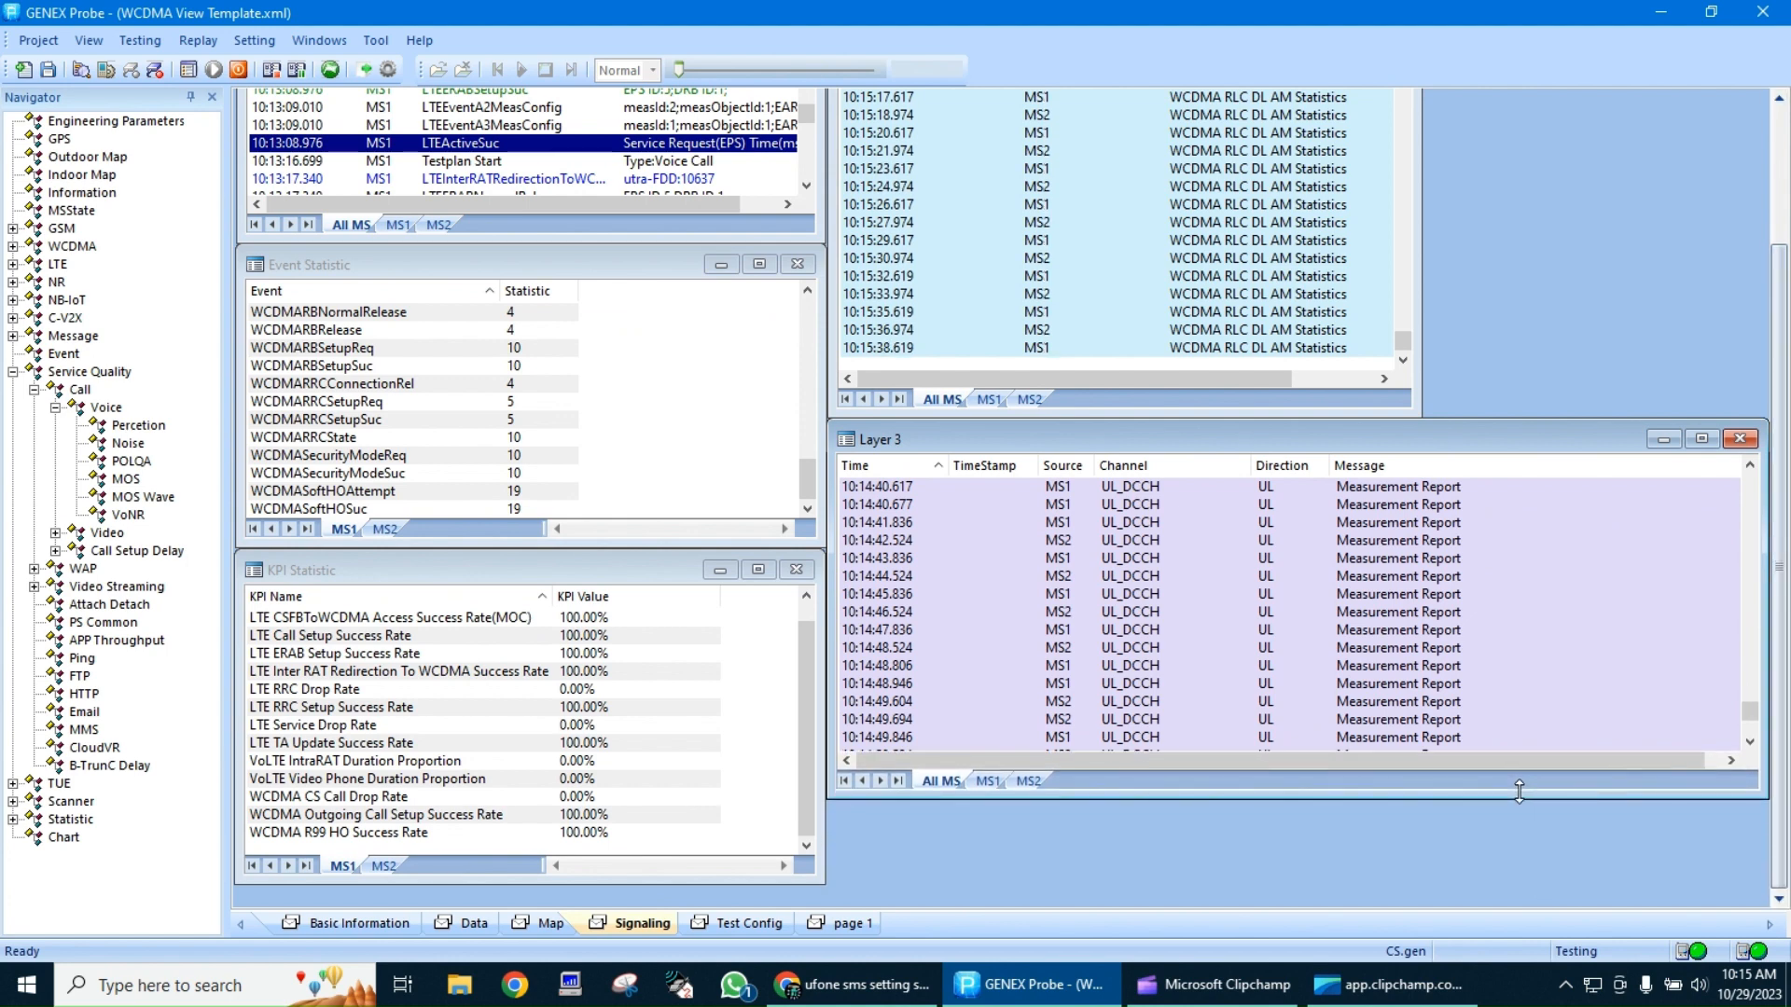
pyautogui.scroll(3, 1786, 182)
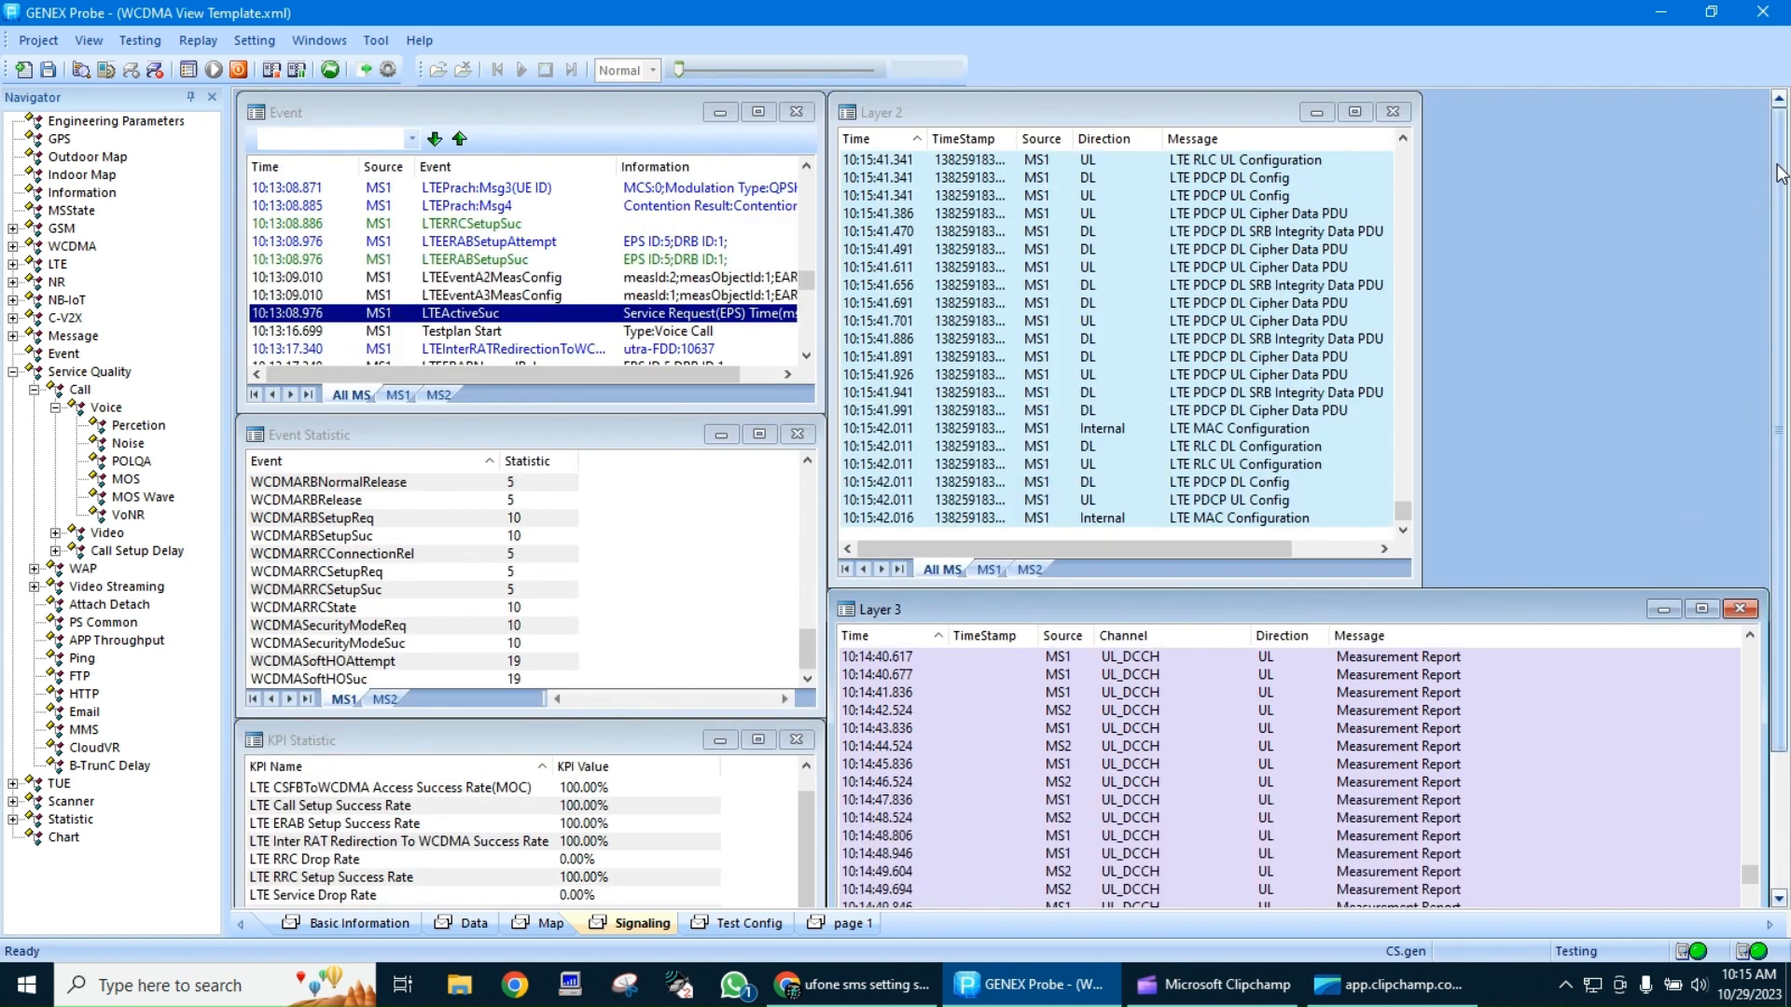
# Check the MS1 test plan progress and Wait 1 log entry, and view the SMS item's configuration and statistics
pyautogui.click(730, 923)
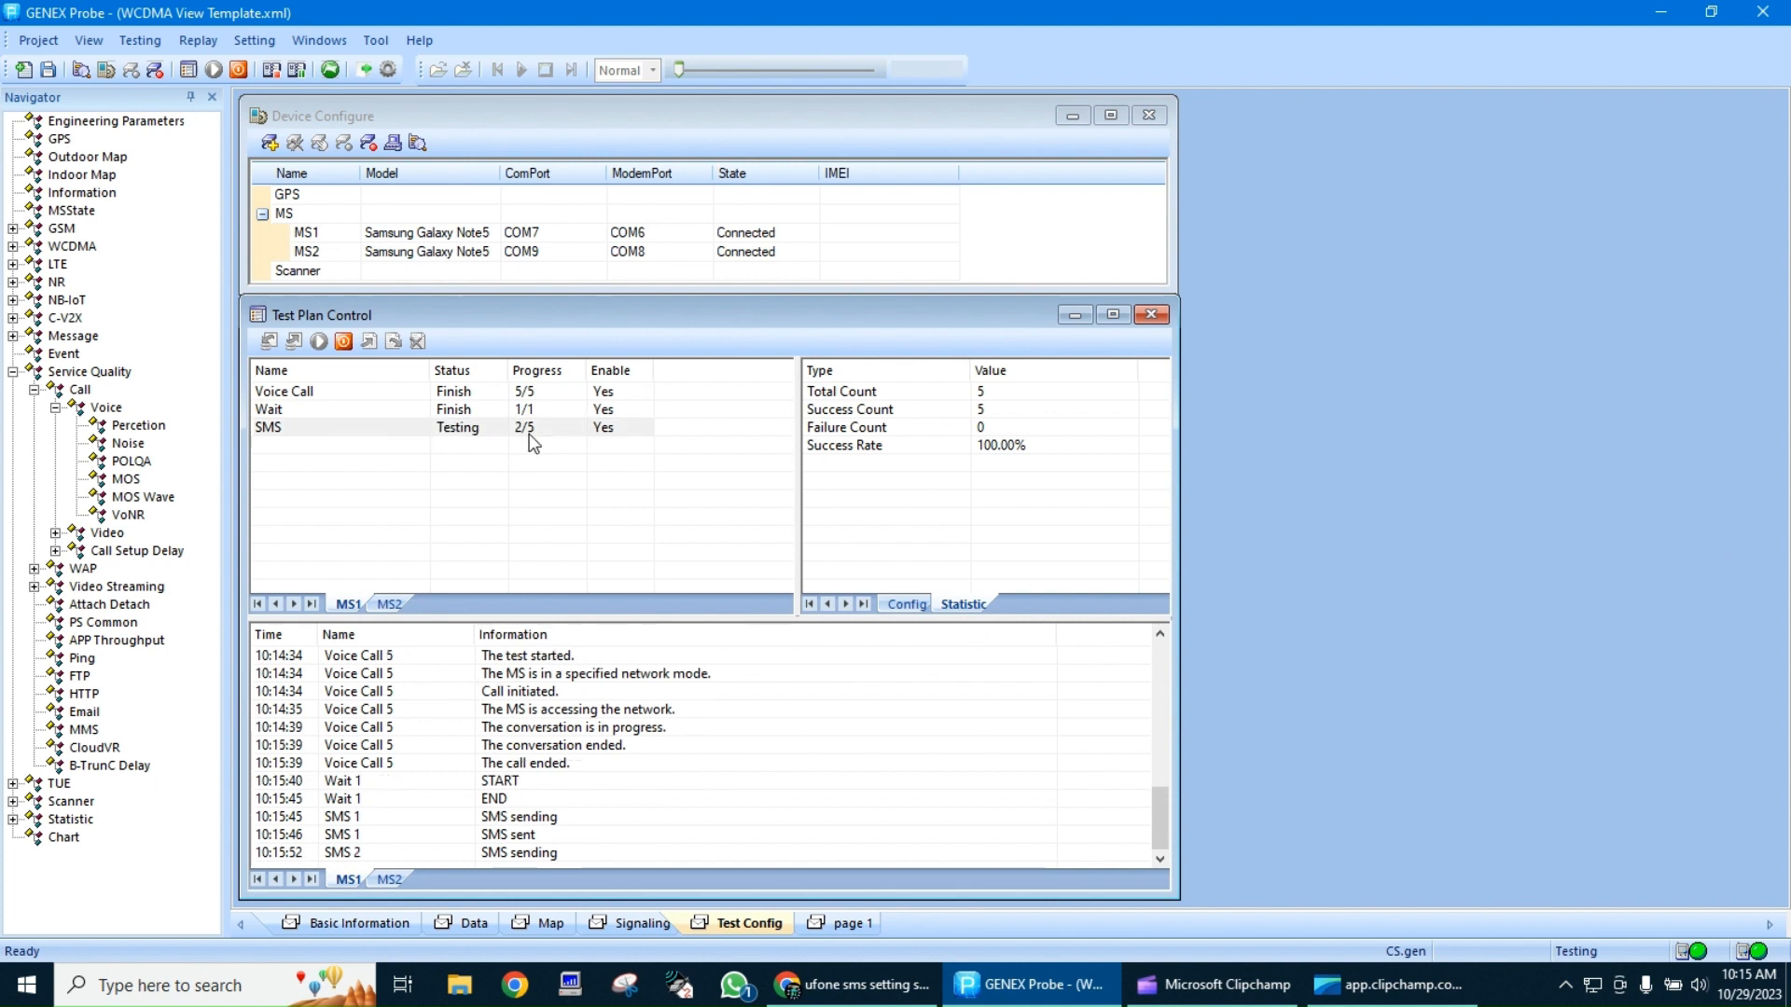
pyautogui.click(605, 799)
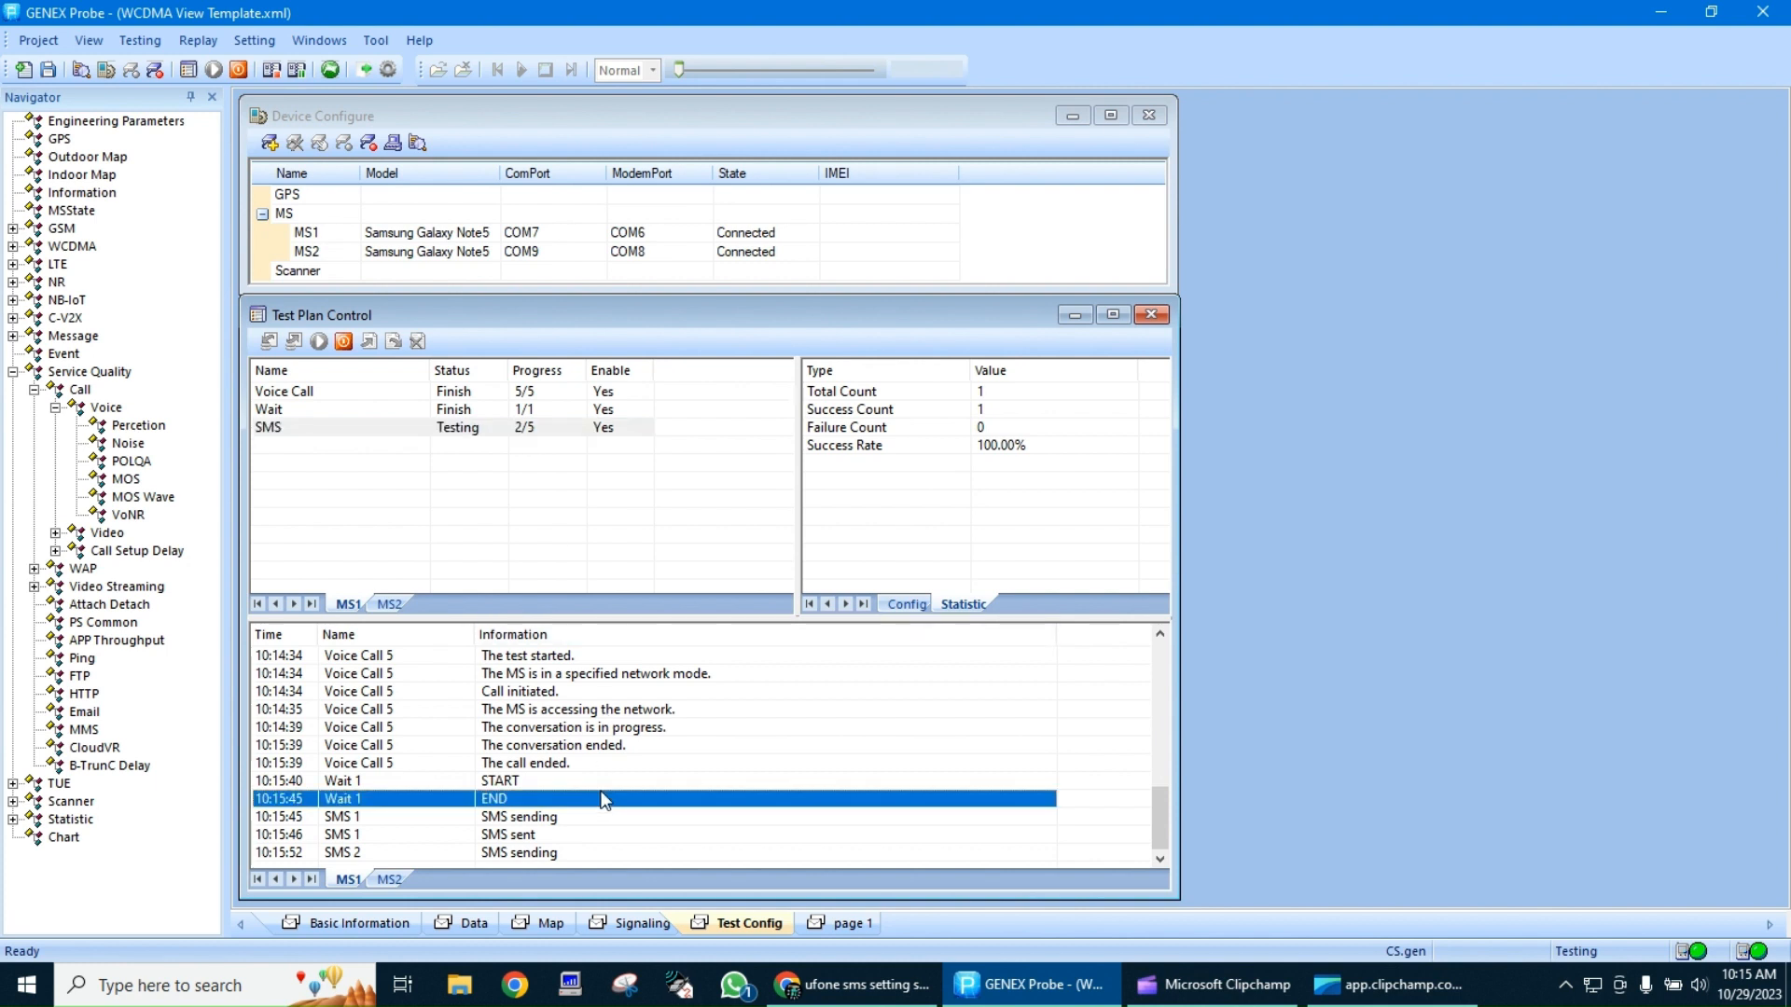
pyautogui.click(905, 605)
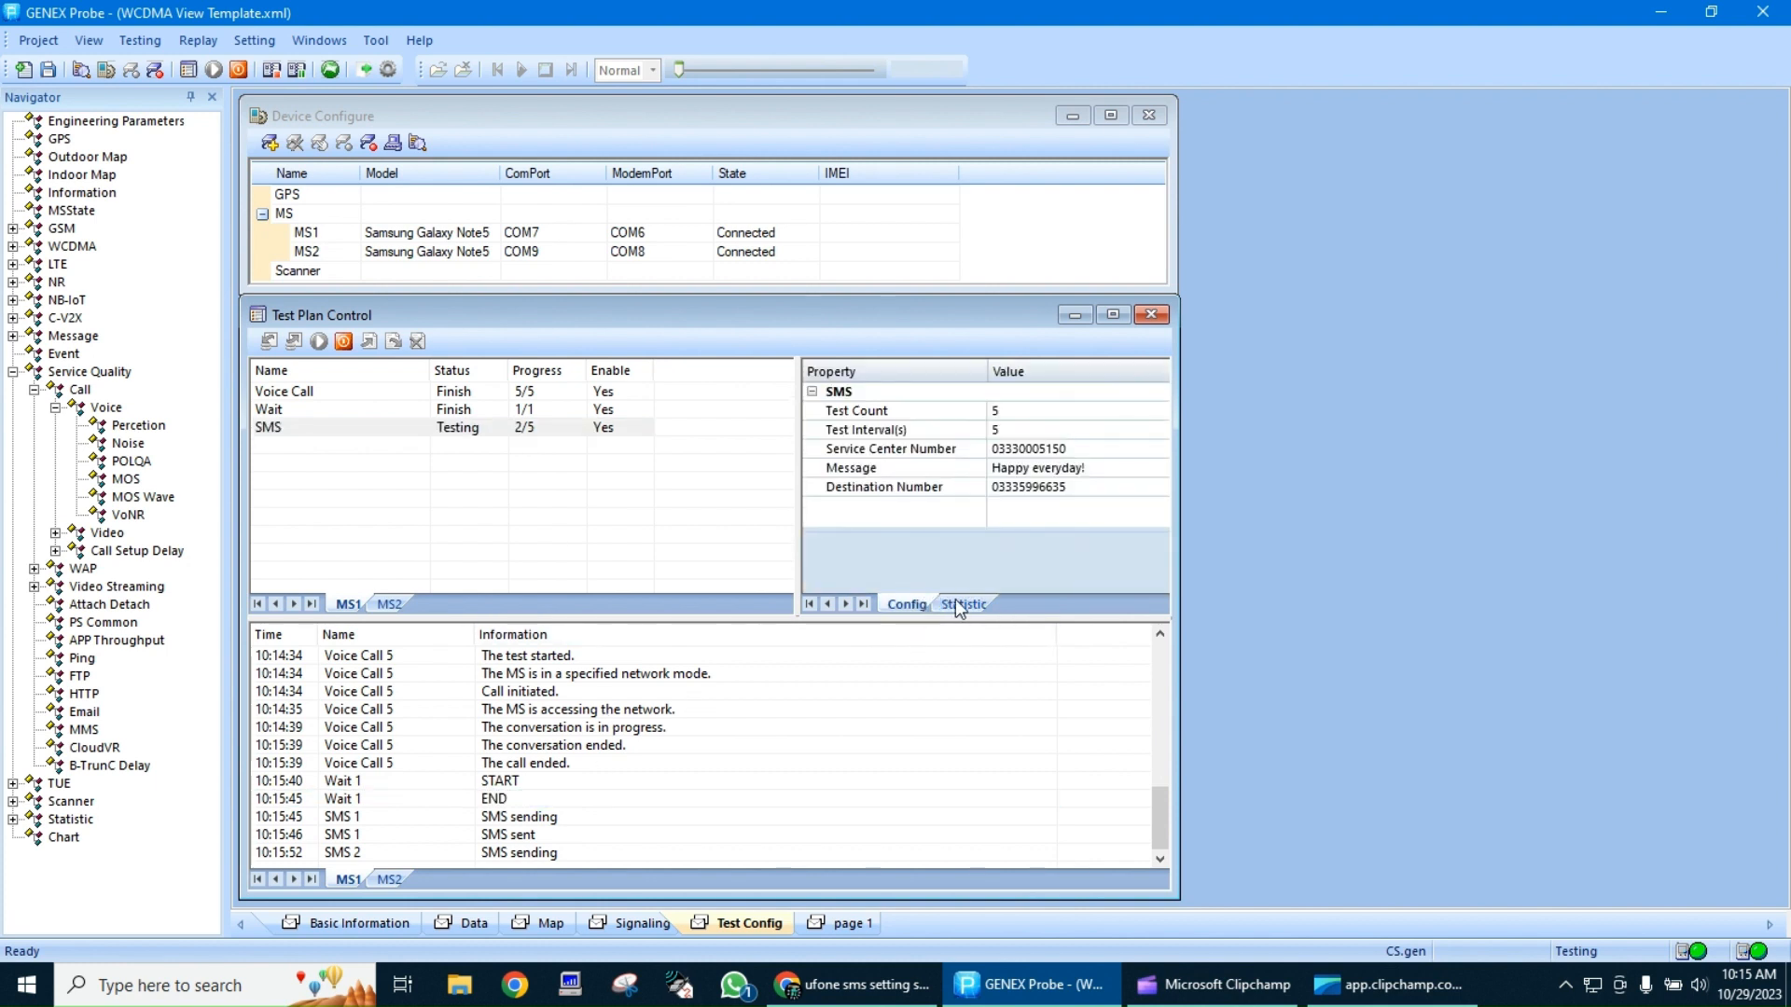
pyautogui.click(956, 604)
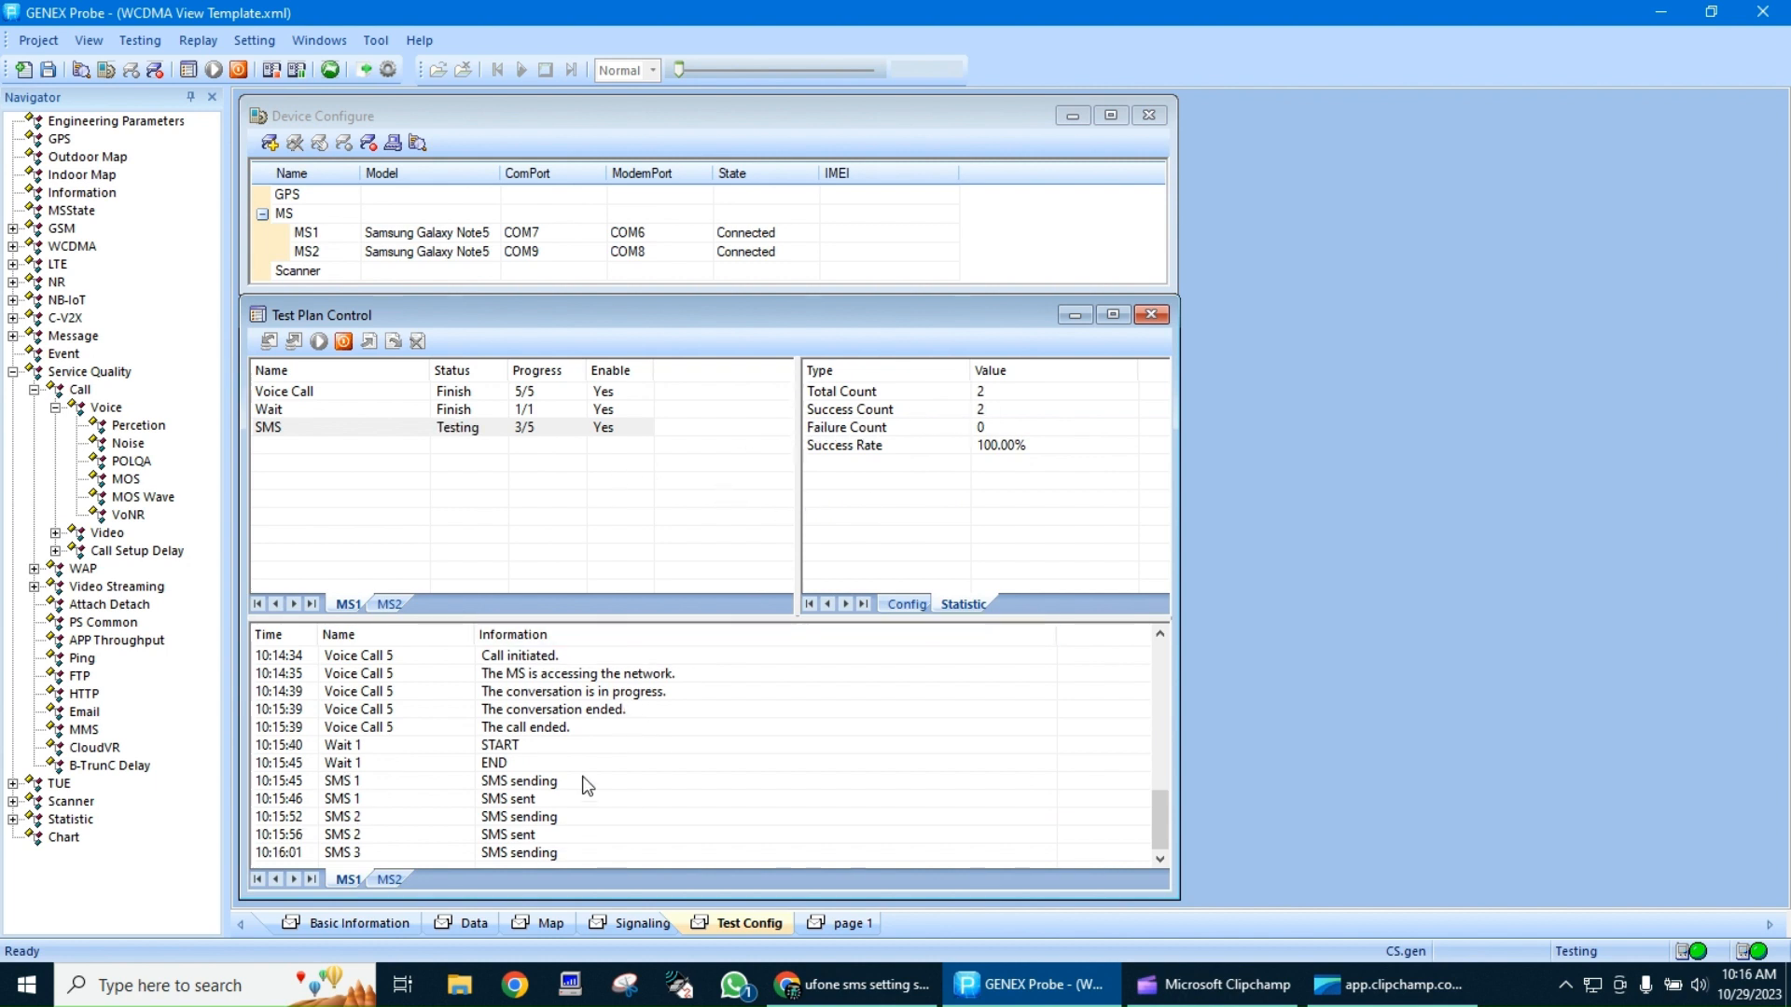
# Review the MS1 event statistics for WCDMA outgoing calls, channel reconfiguration, RA update, RB release and RB setup on the Signaling page
pyautogui.click(638, 923)
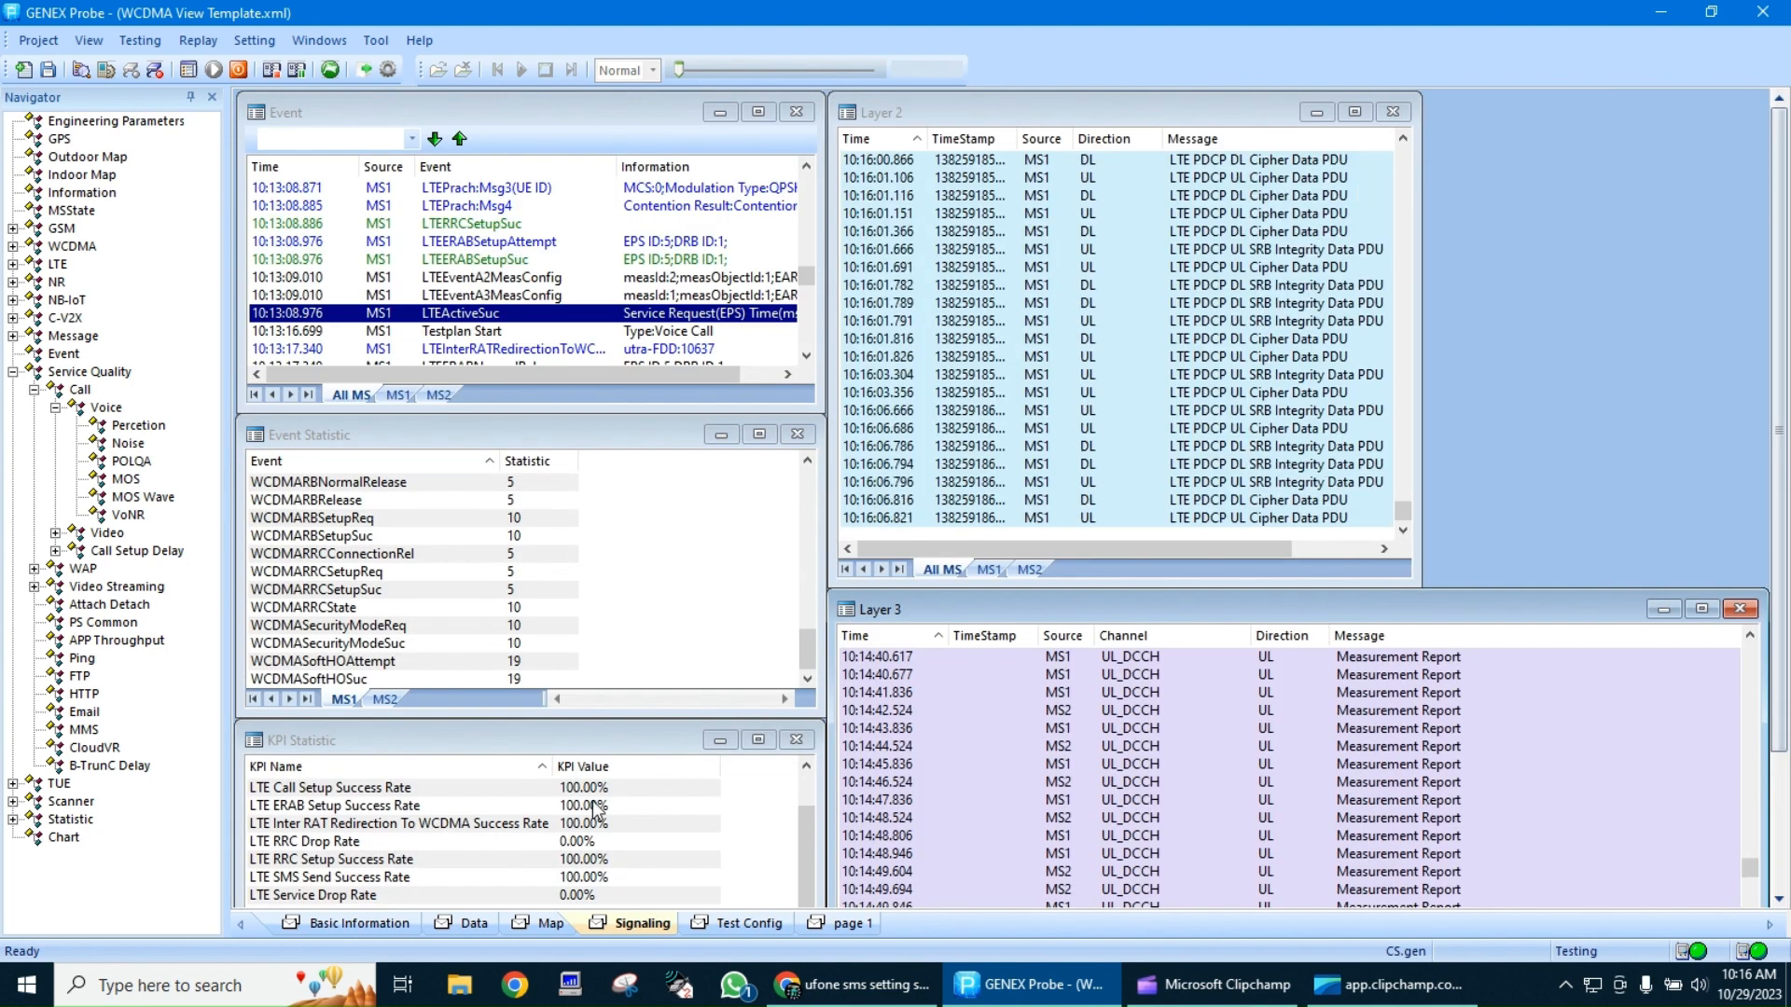
pyautogui.click(537, 610)
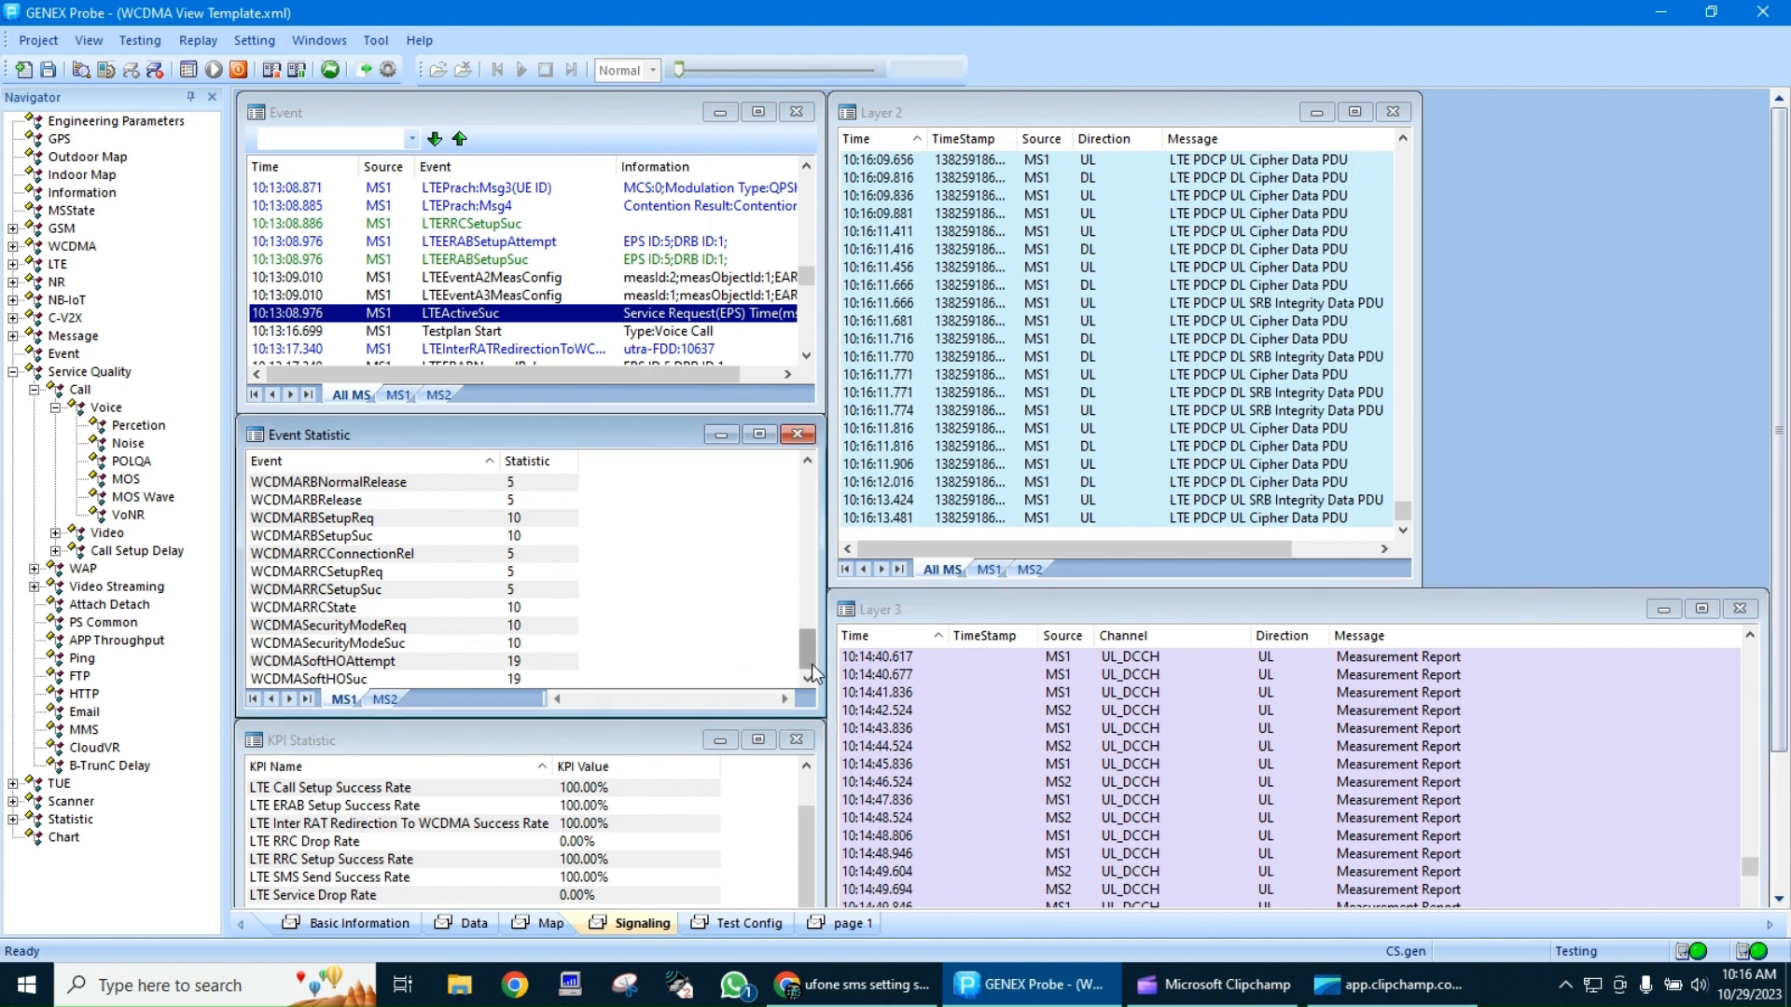
pyautogui.moveTo(811, 668); pyautogui.dragTo(804, 646)
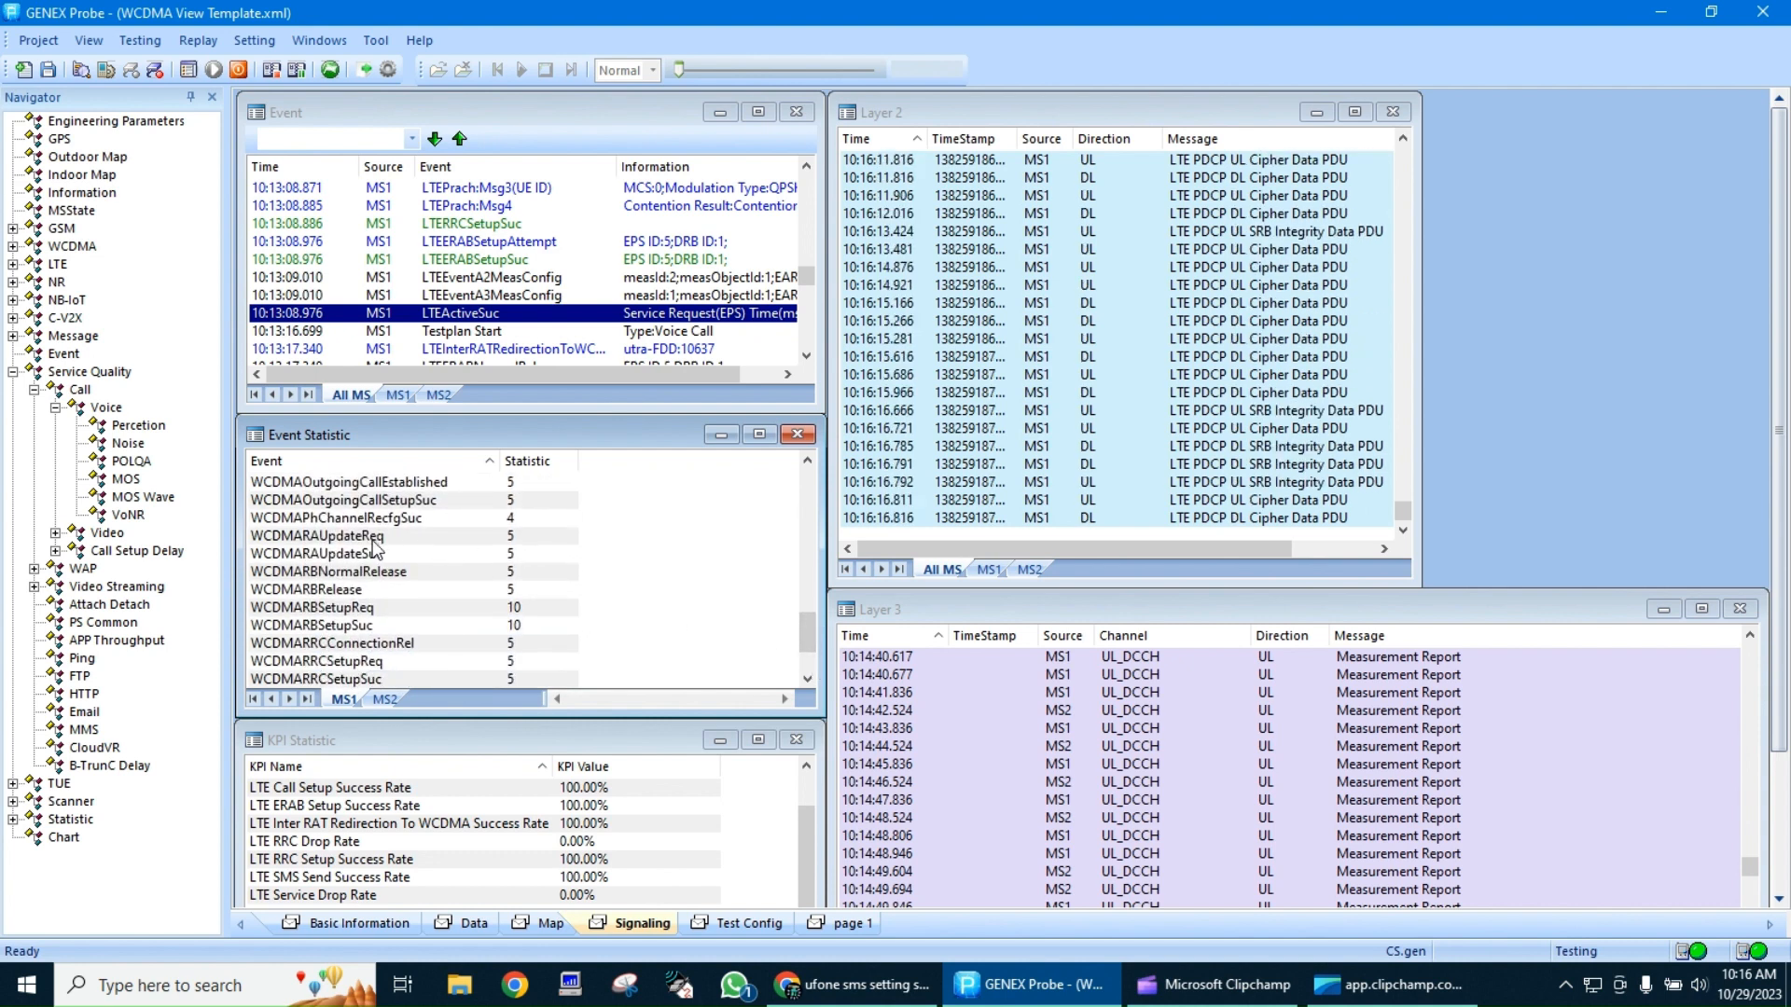
pyautogui.click(386, 501)
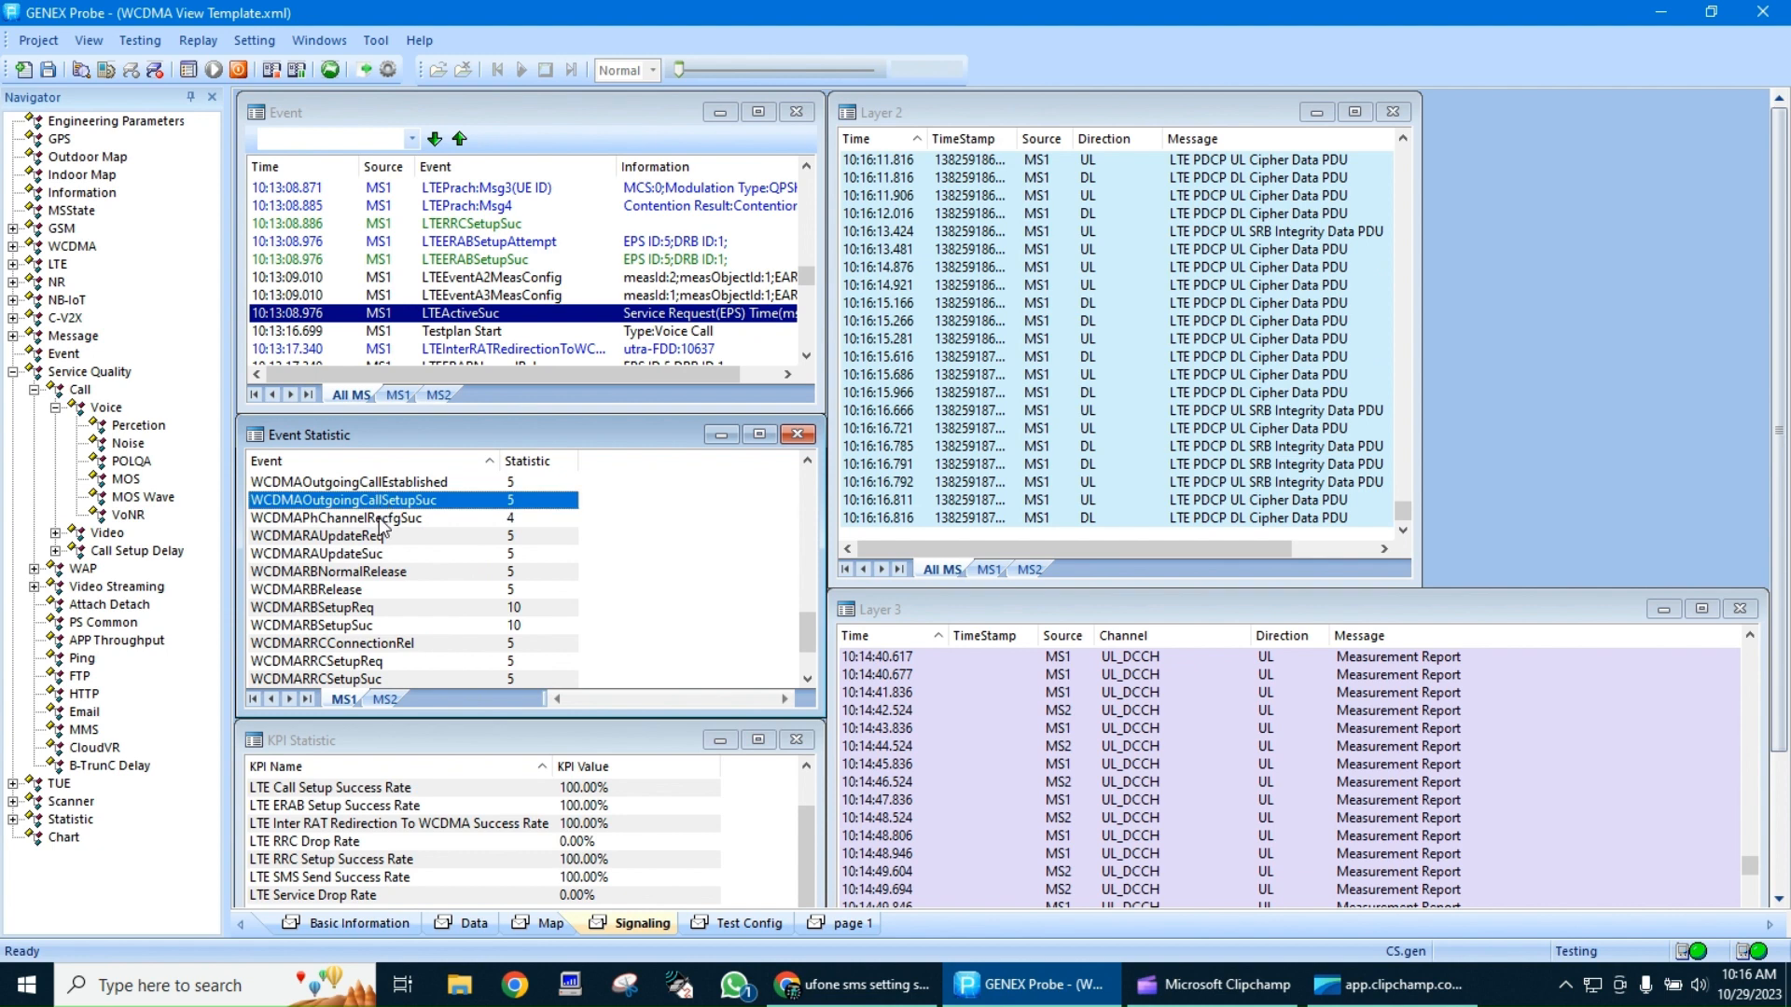
pyautogui.click(379, 520)
pyautogui.click(377, 555)
pyautogui.click(377, 572)
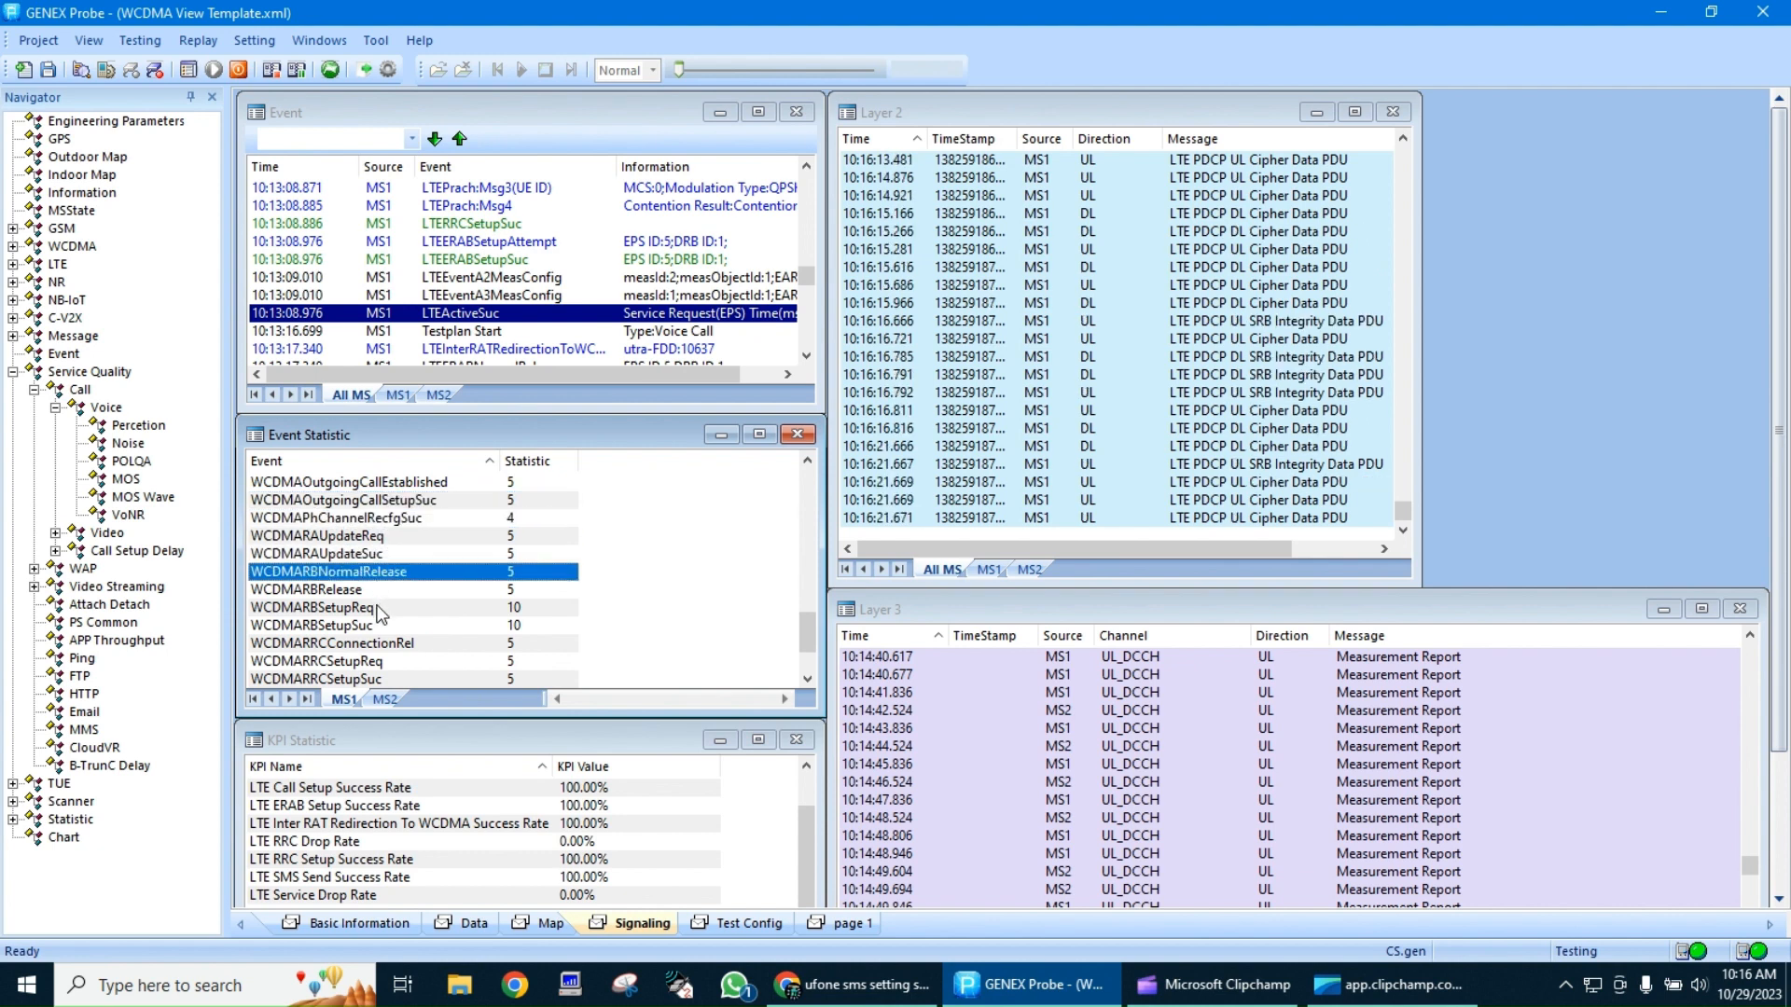
pyautogui.click(380, 607)
pyautogui.click(379, 625)
pyautogui.scroll(-1, 377, 653)
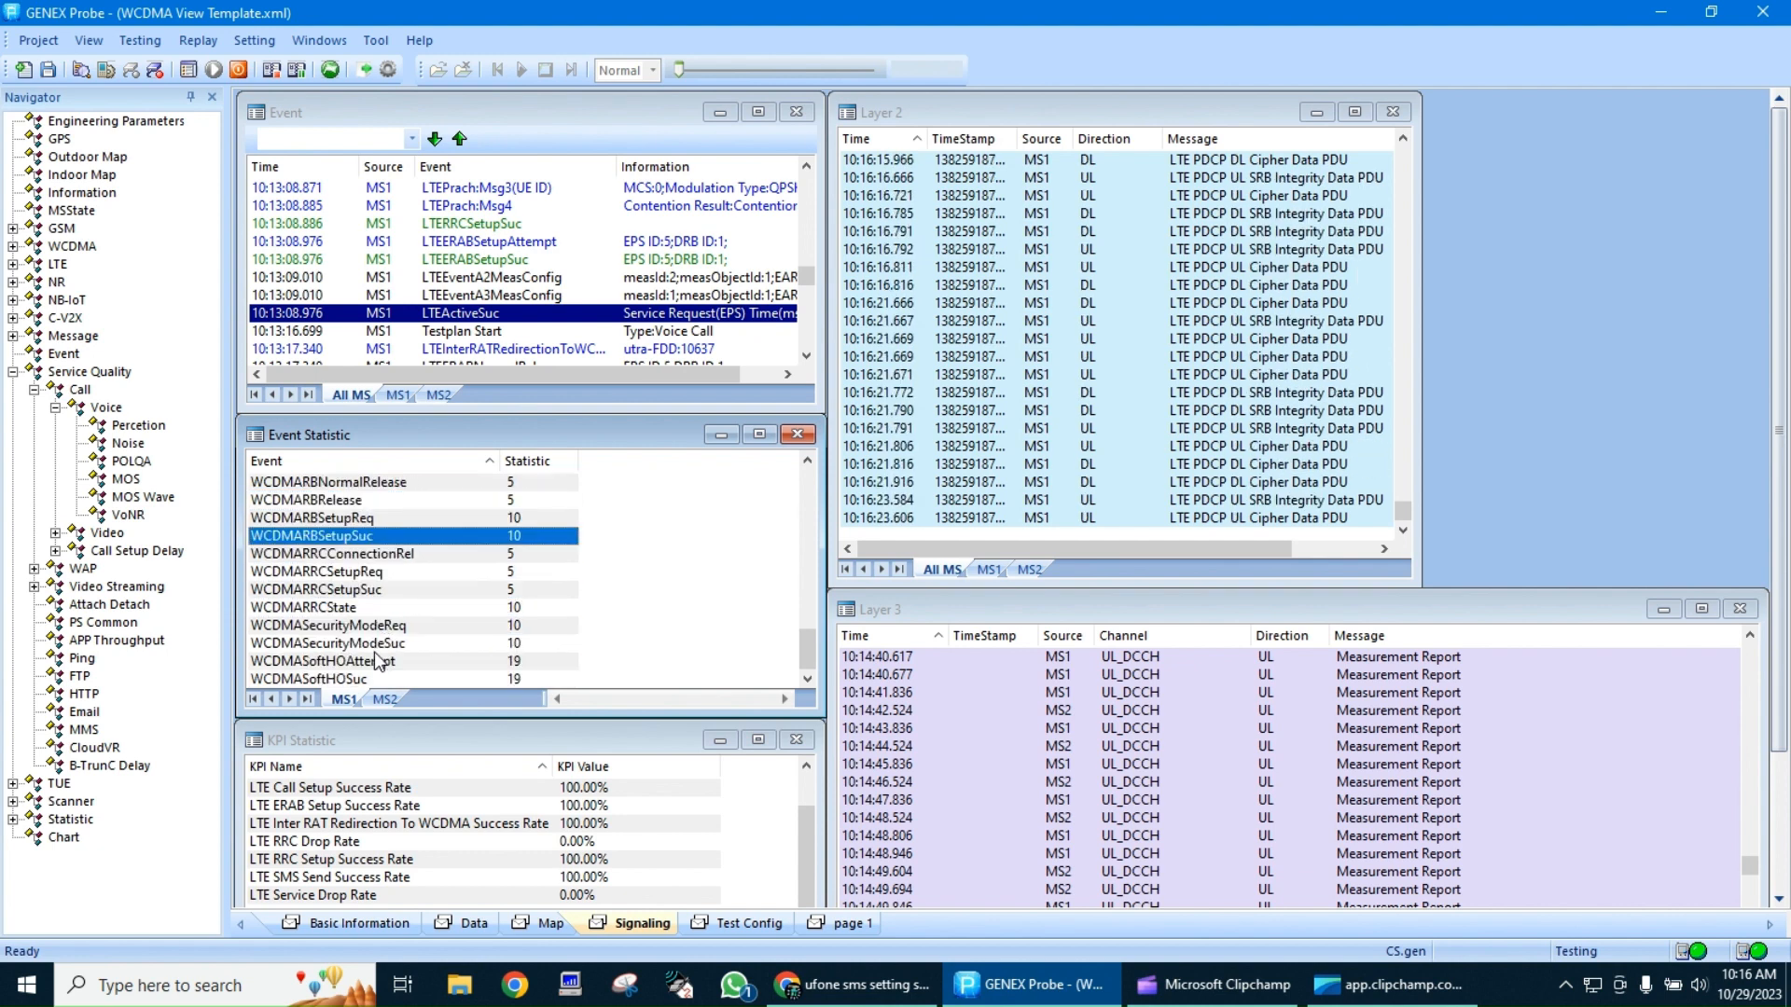
# Review the MS1 KPI statistics for LTE redirection, SMS sending and TA update, VoLTE proportion, and WCDMA call drop, setup and handover
pyautogui.click(401, 825)
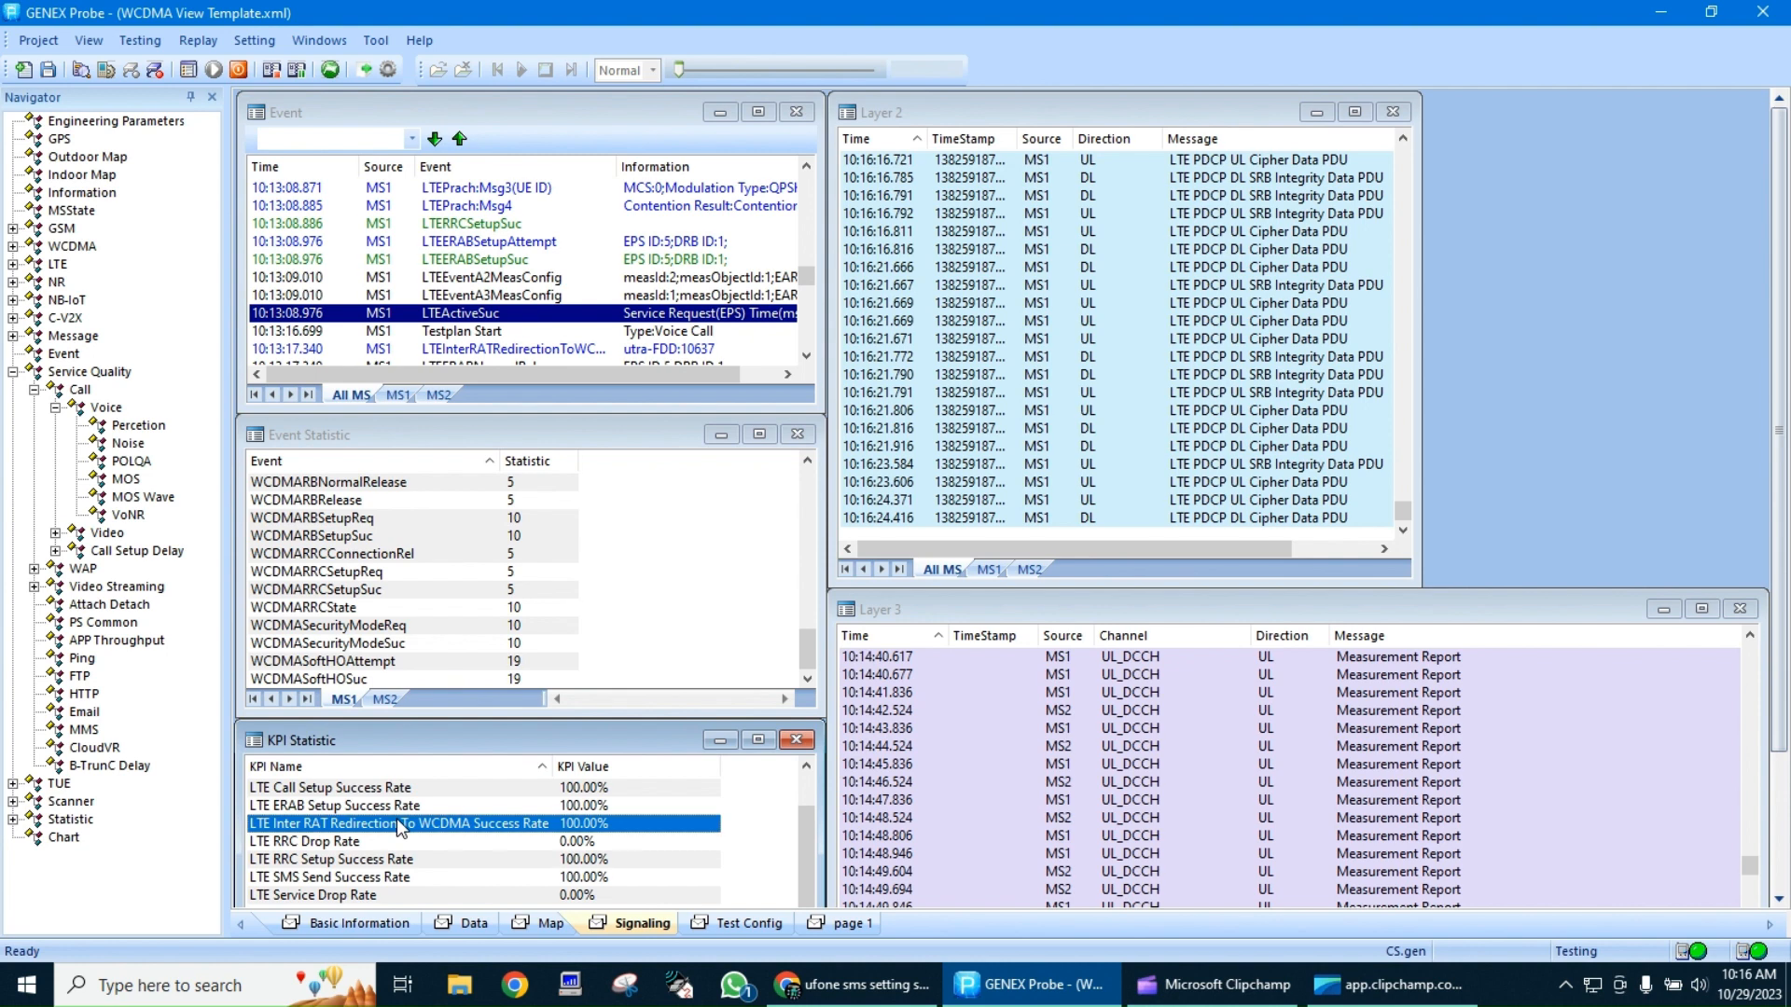
pyautogui.click(372, 886)
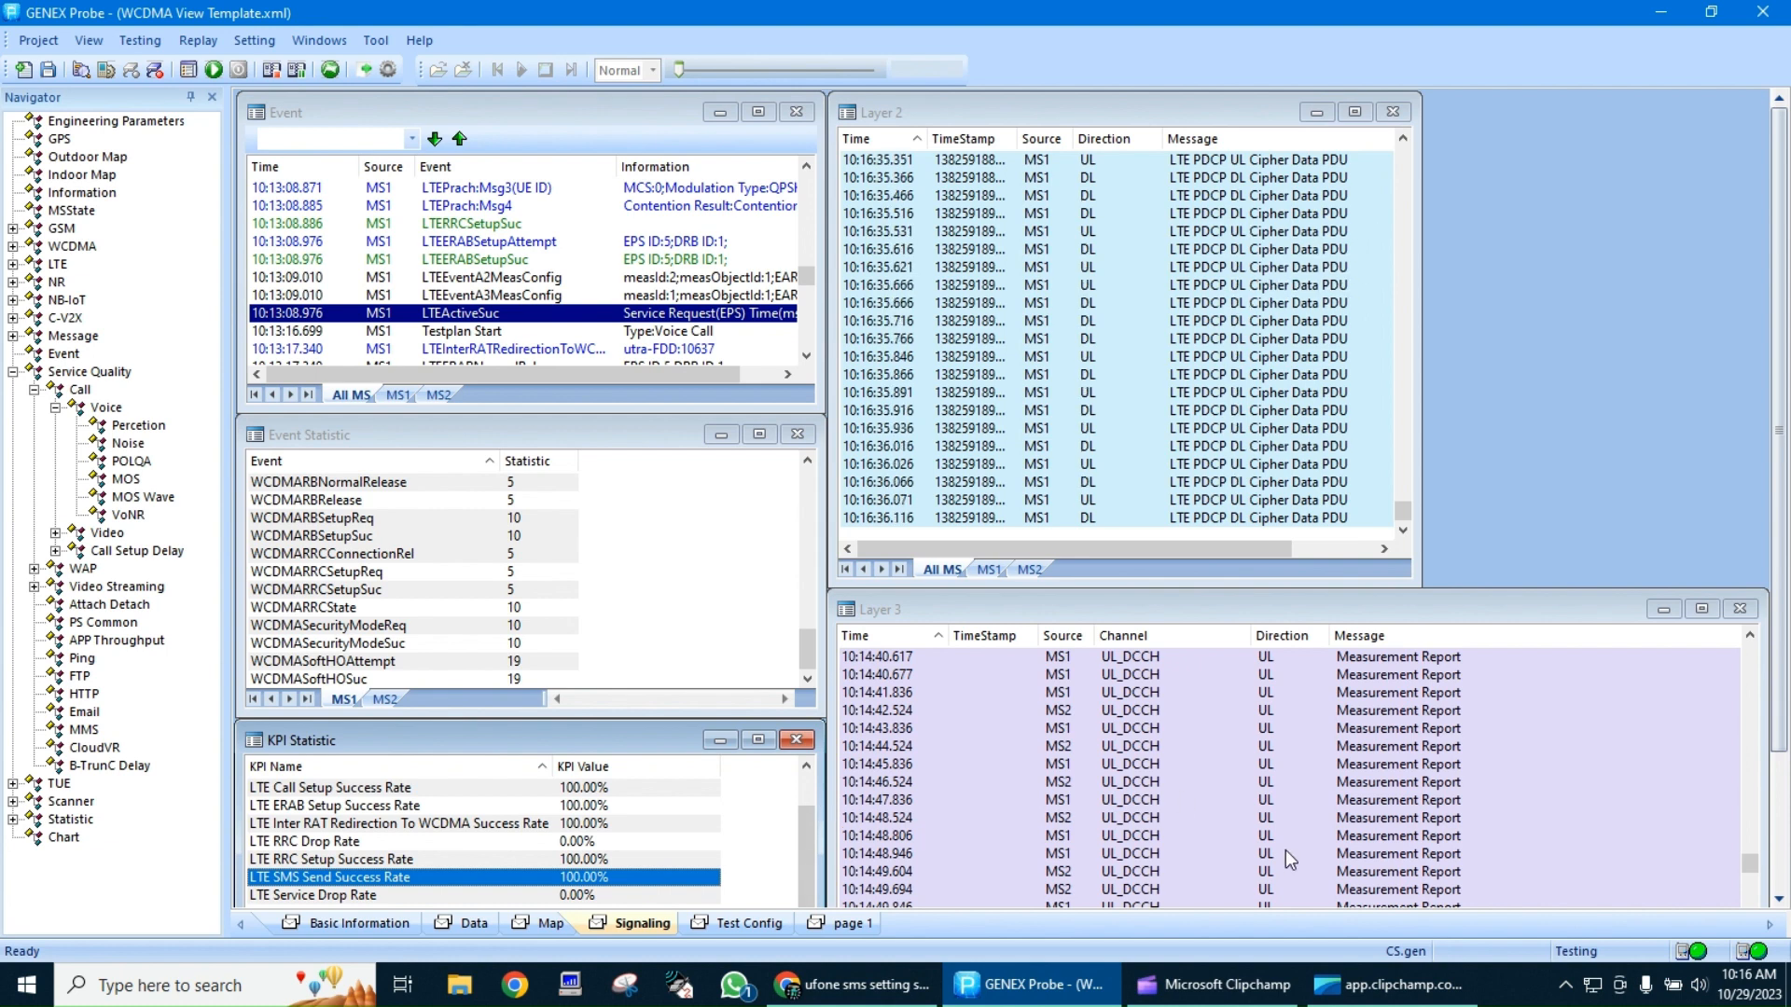
pyautogui.click(1780, 869)
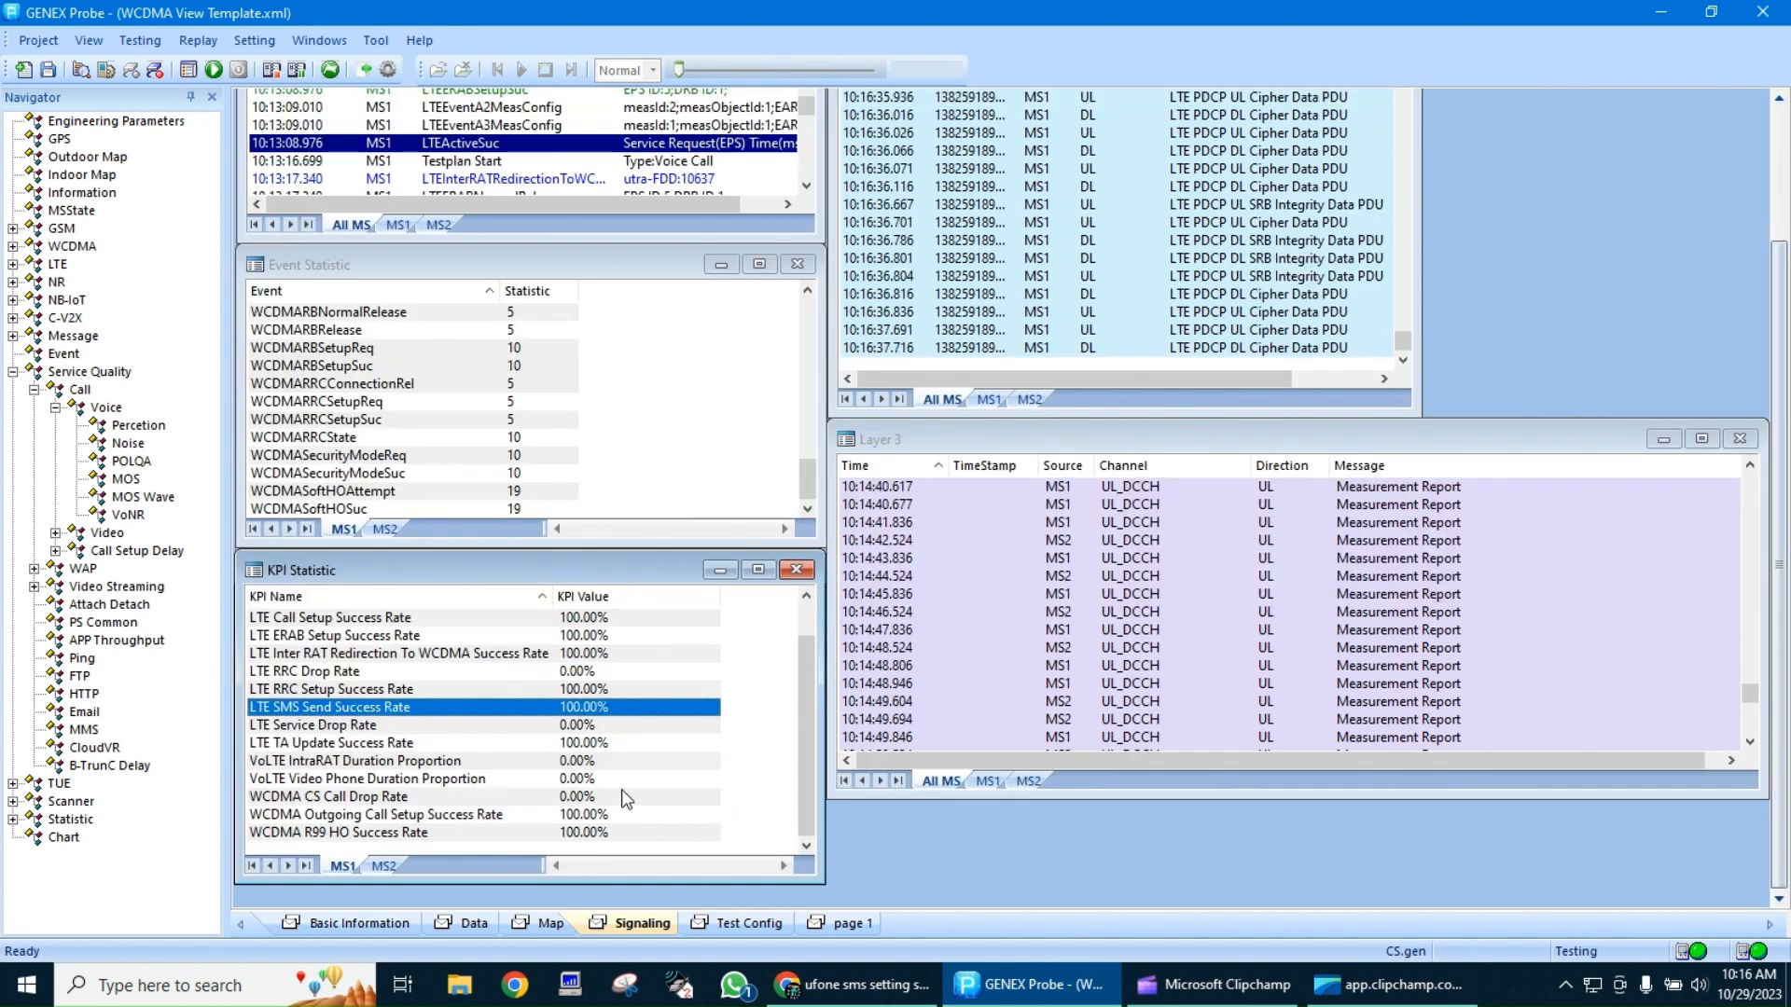
pyautogui.click(380, 745)
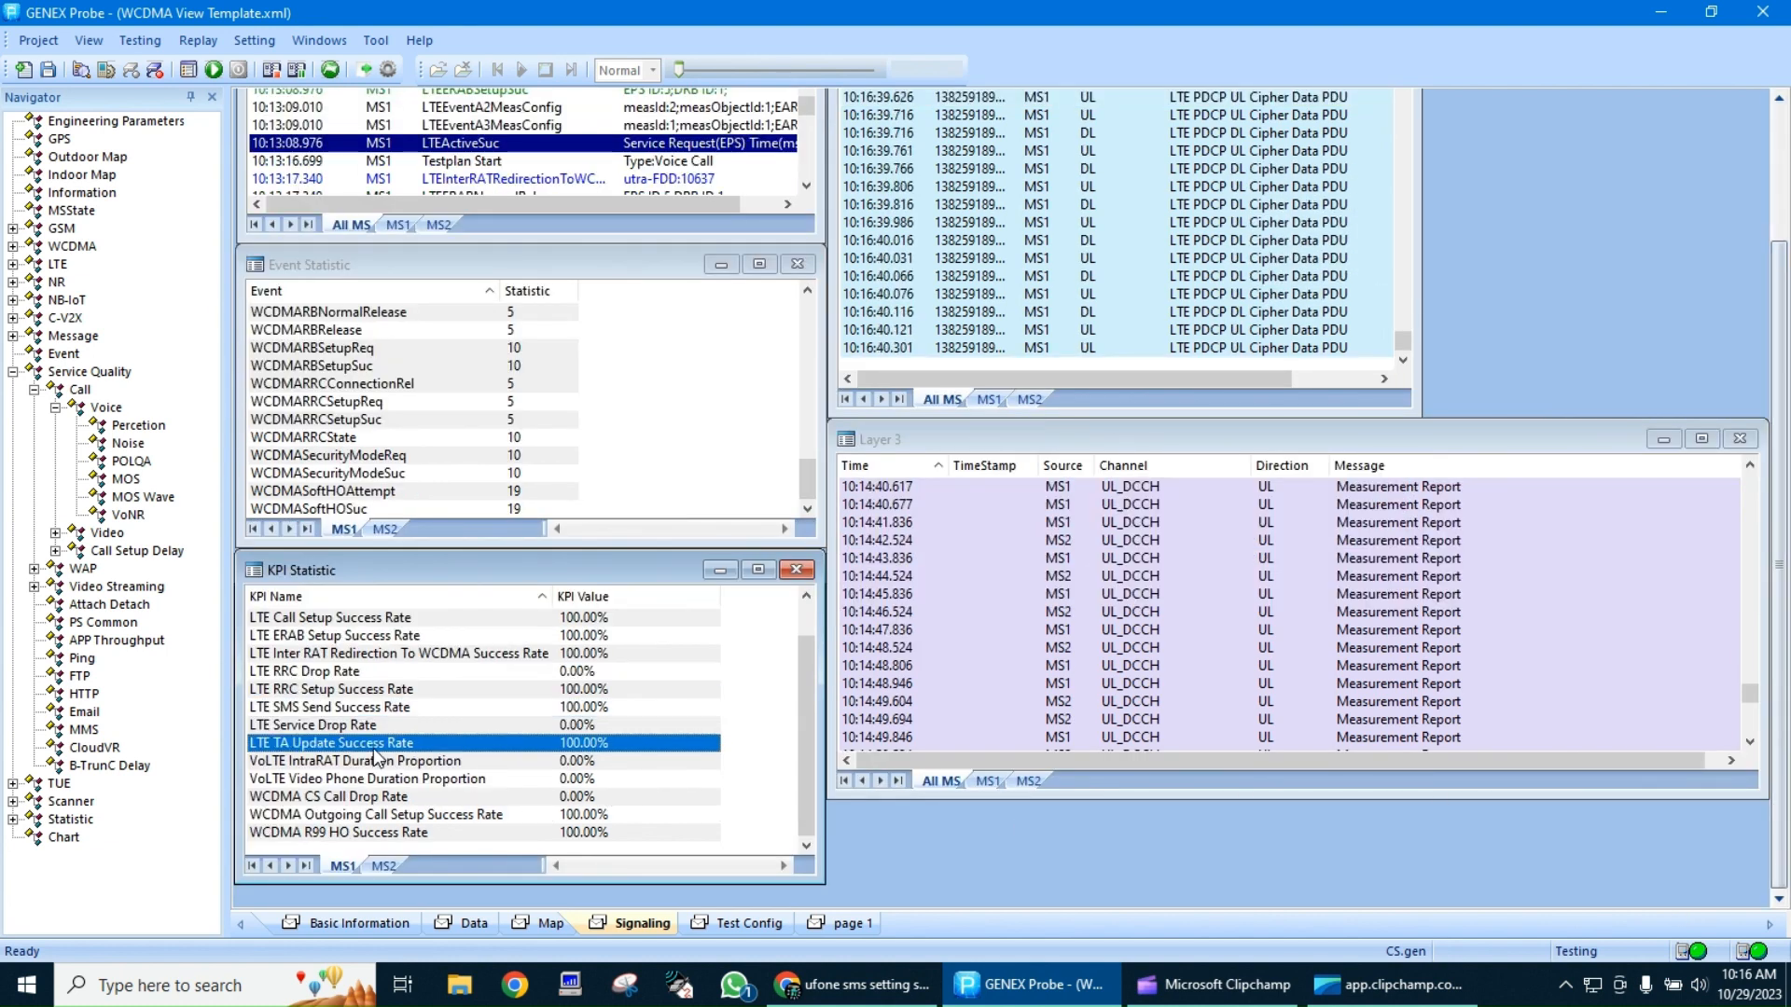
pyautogui.click(368, 802)
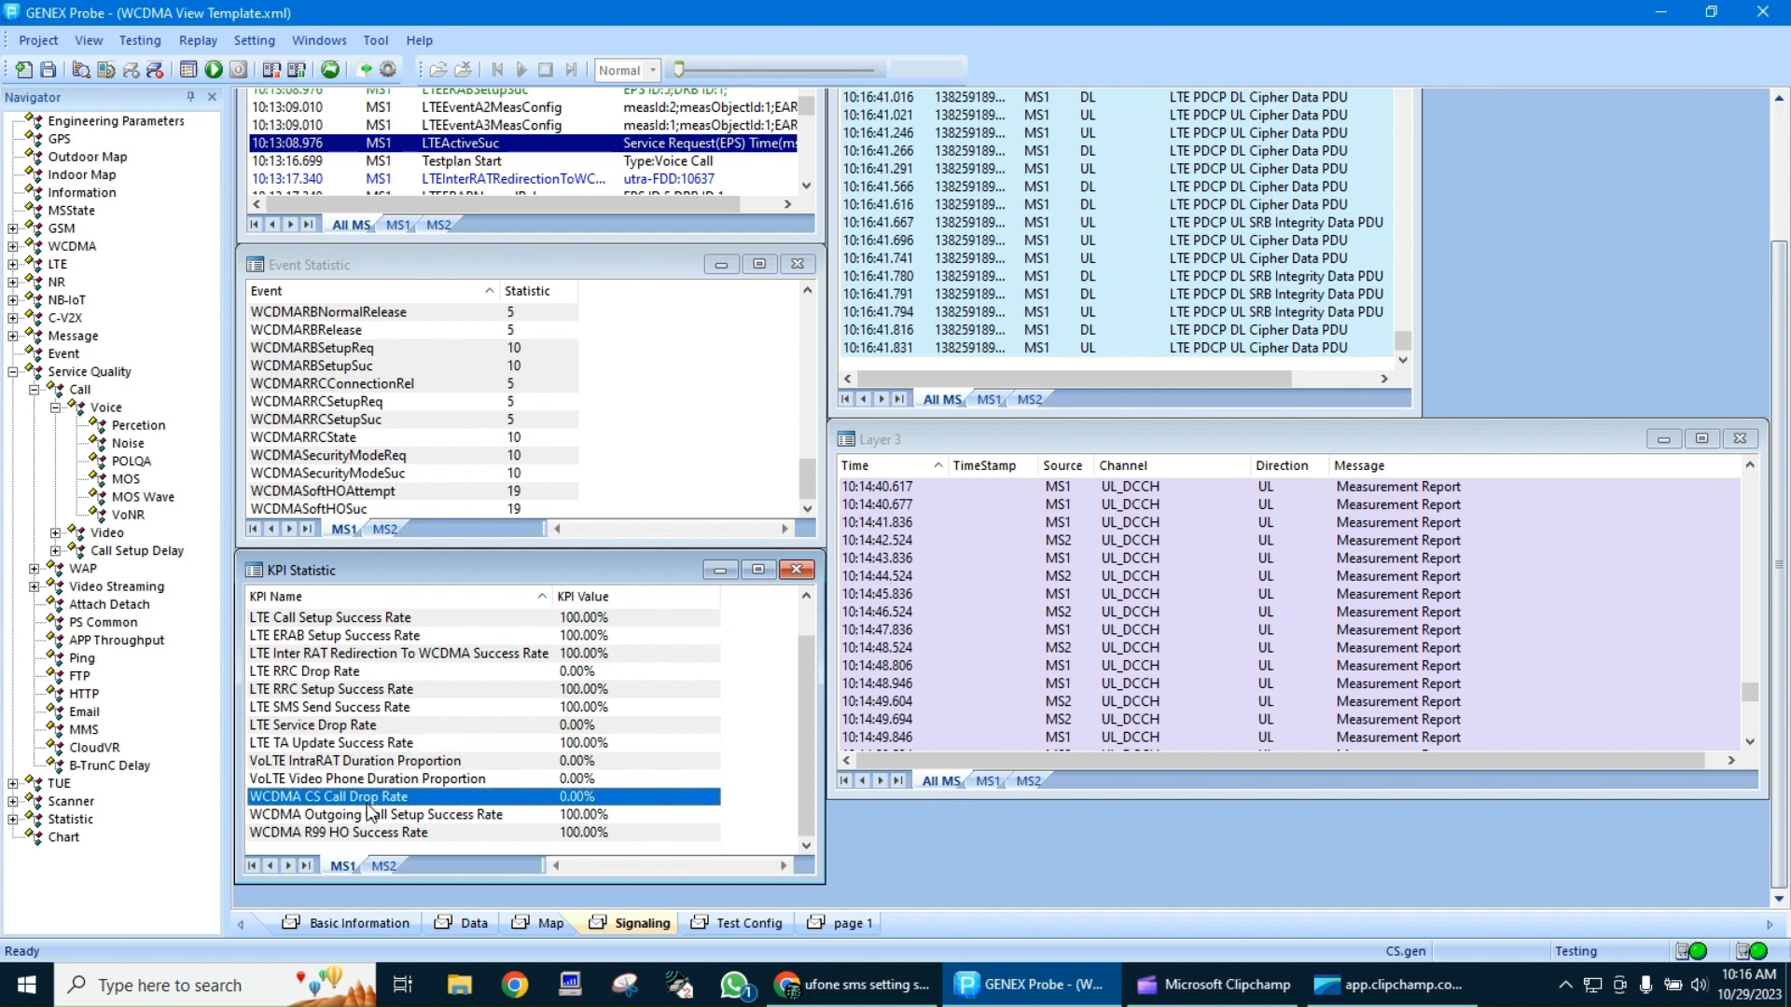
pyautogui.click(383, 817)
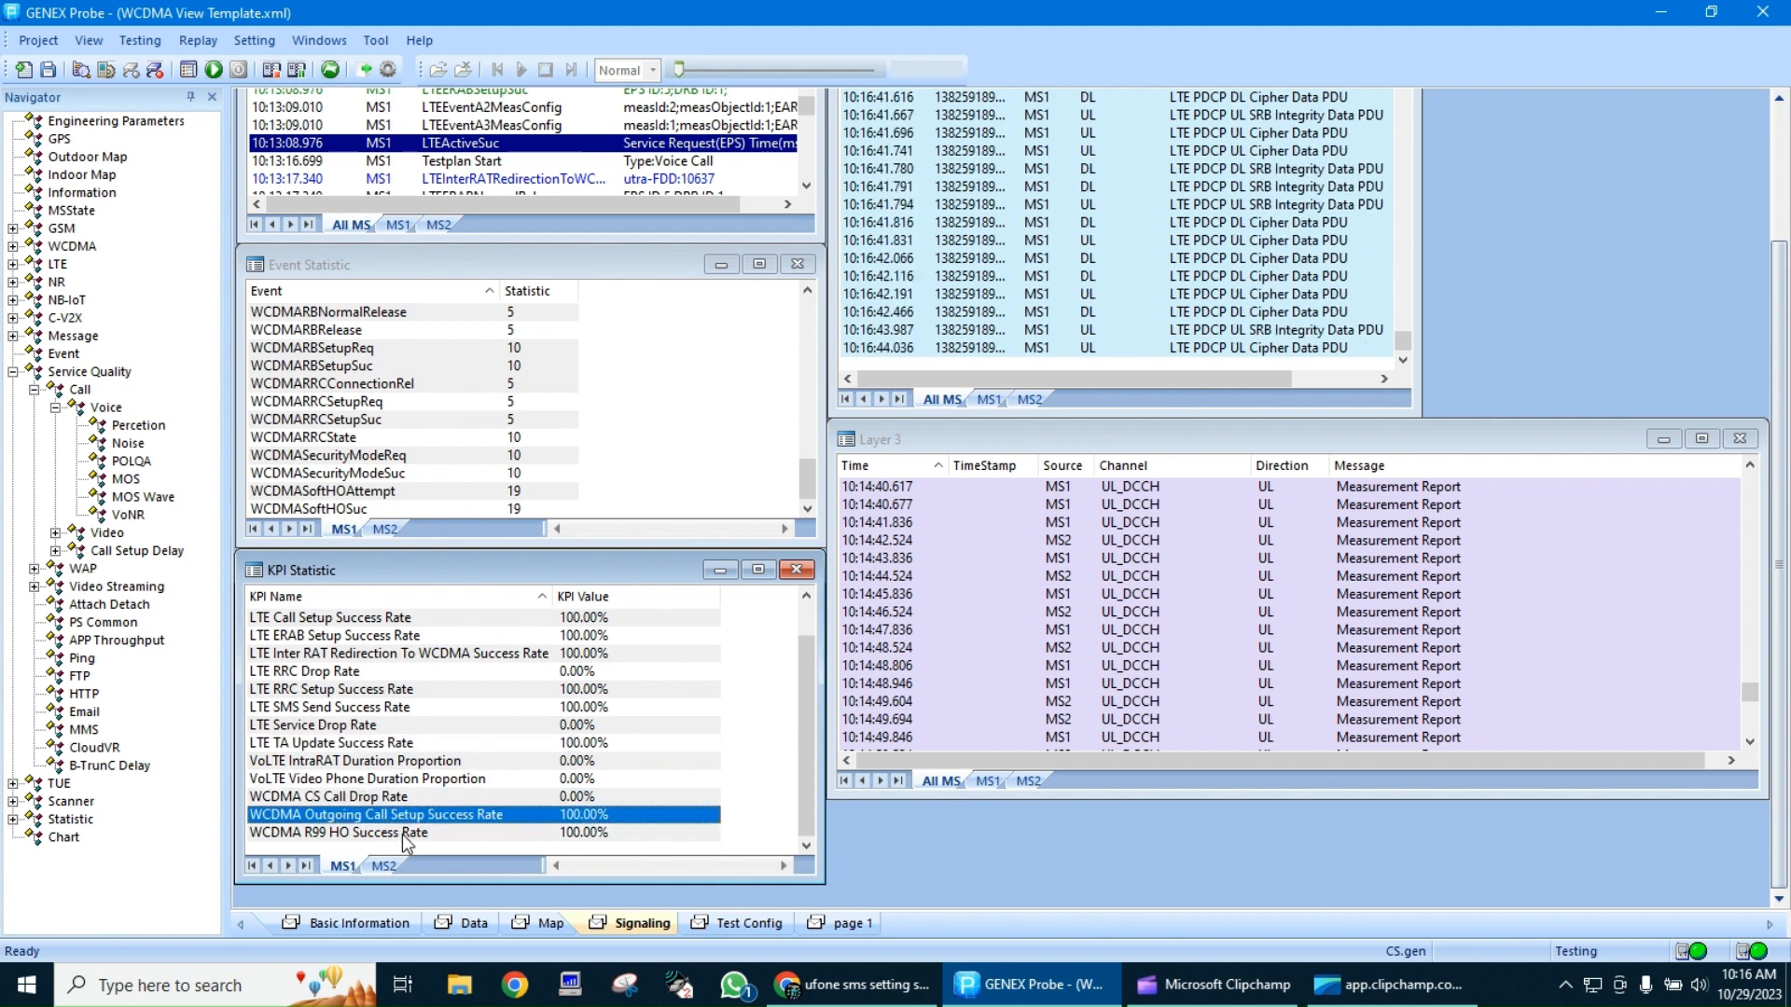
pyautogui.click(402, 833)
pyautogui.click(402, 798)
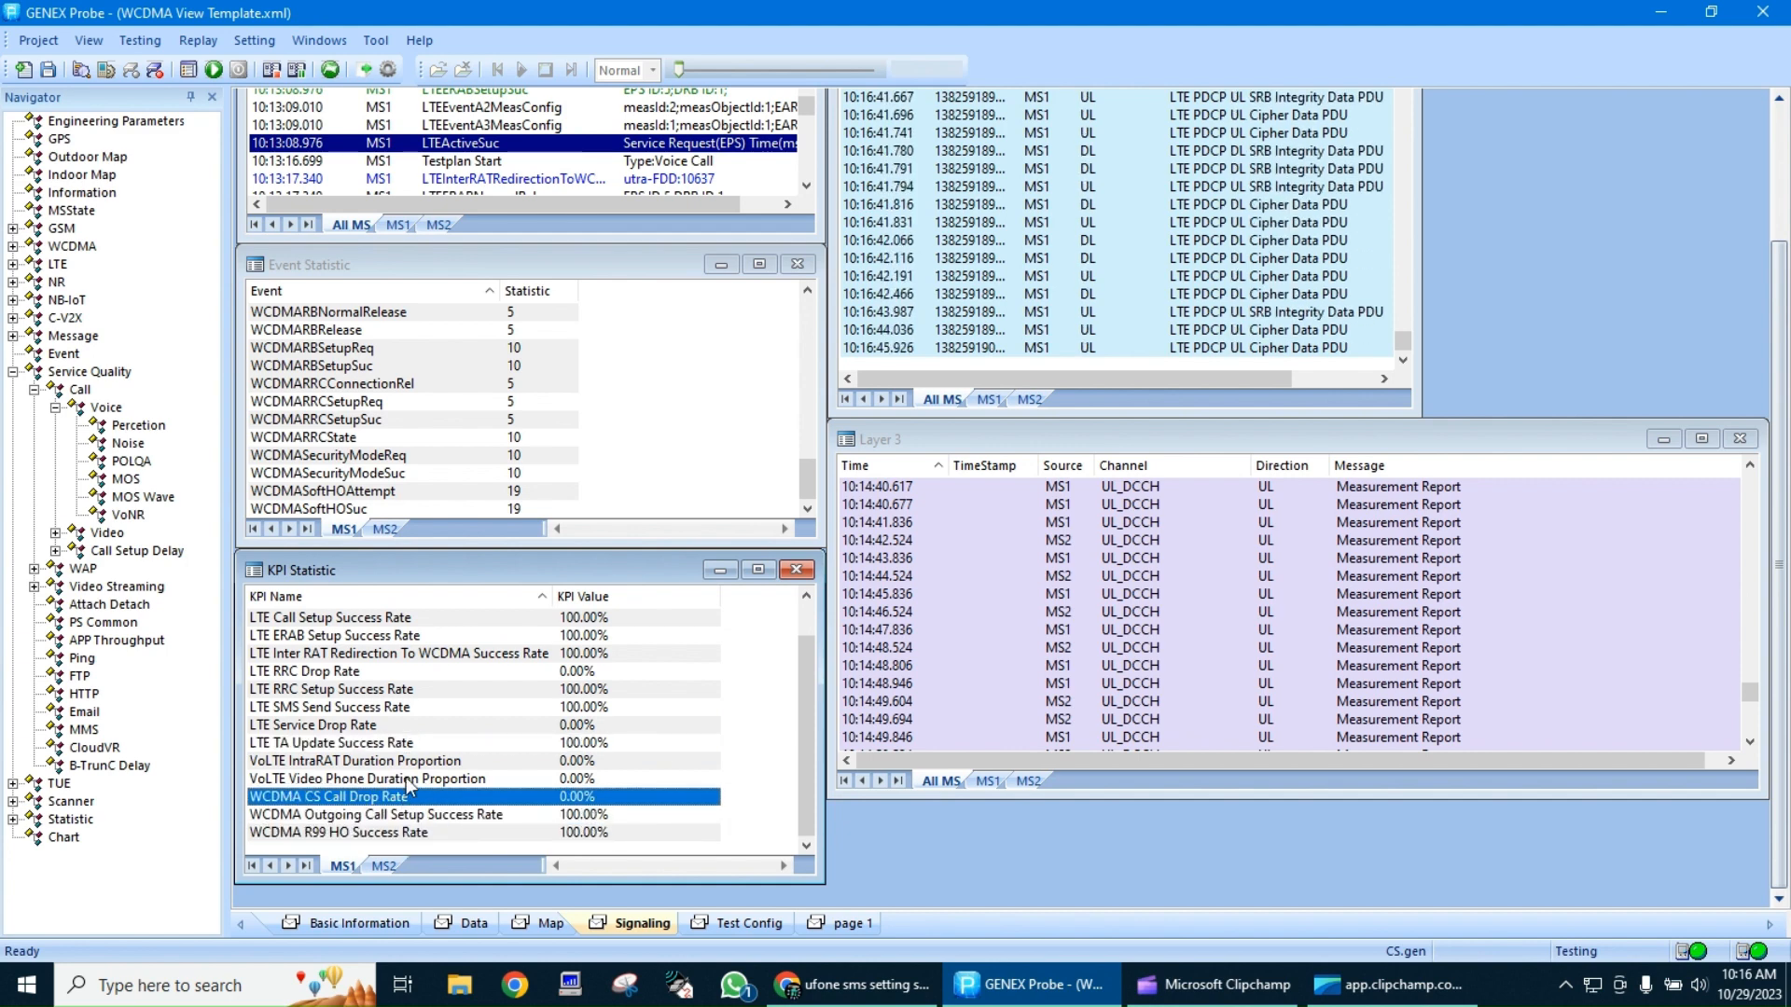
pyautogui.click(416, 763)
pyautogui.scroll(1, 649, 669)
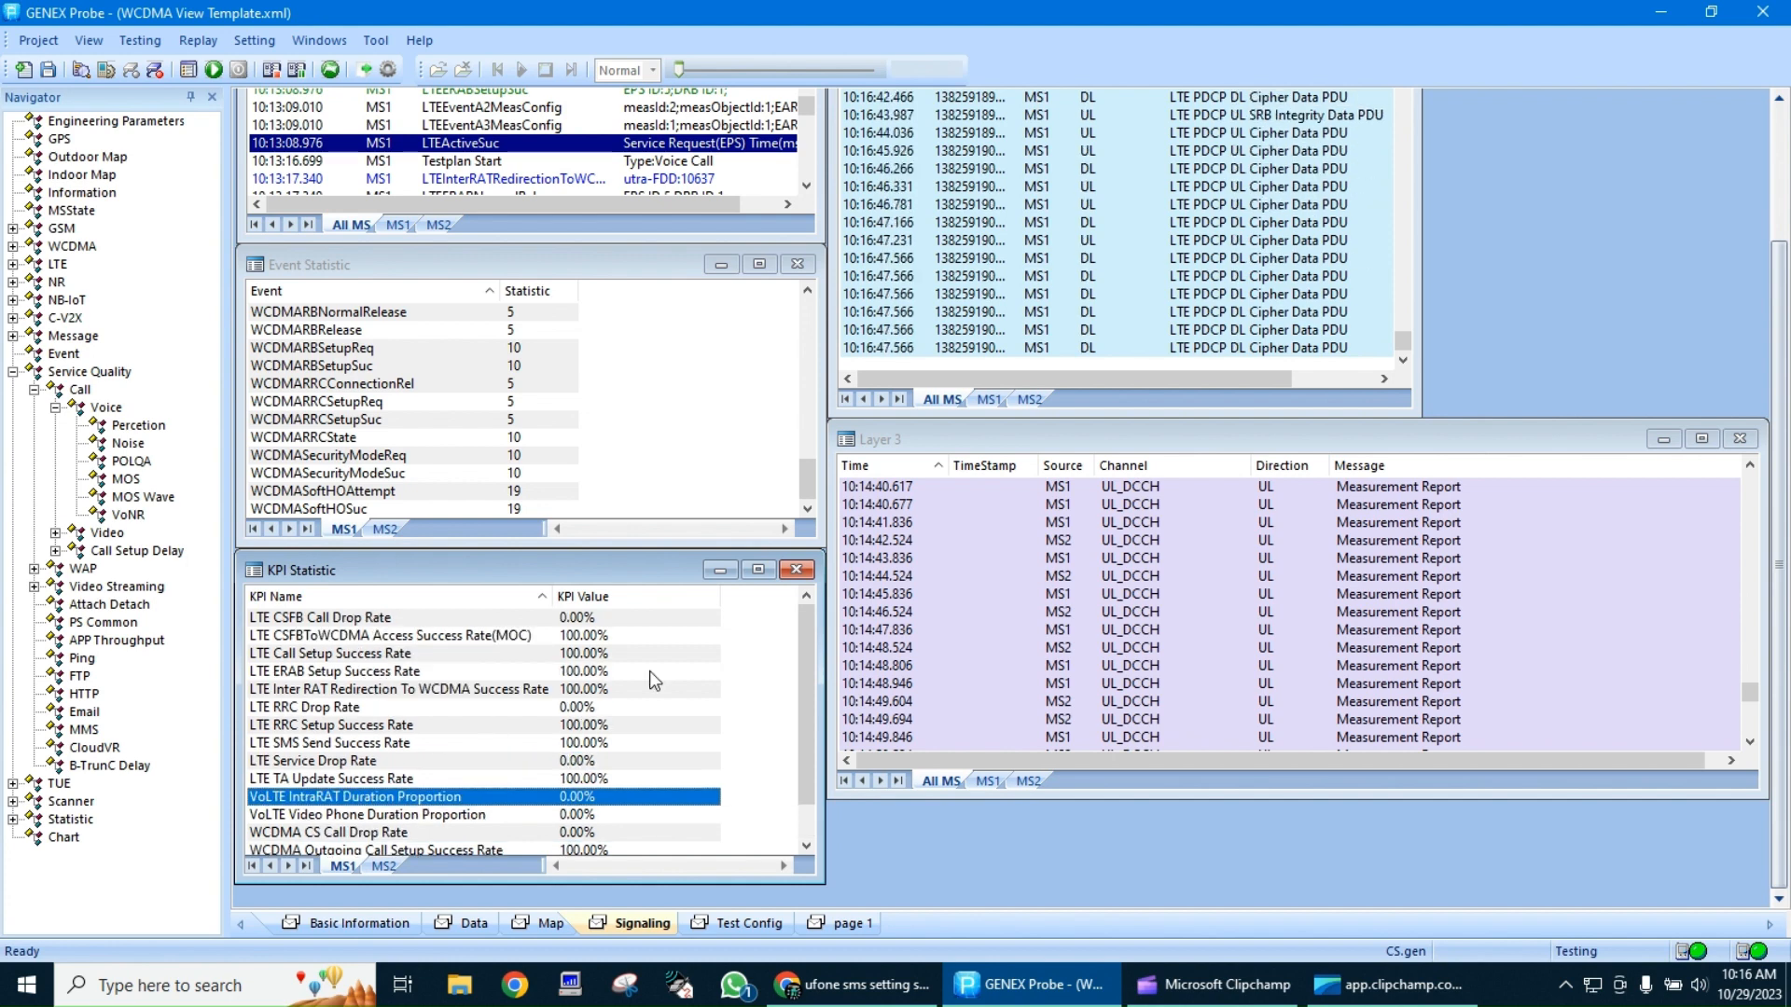
# Go back through the Layer 3 messages exchanged during the SMS test, from the latest entries to its start
pyautogui.click(1190, 623)
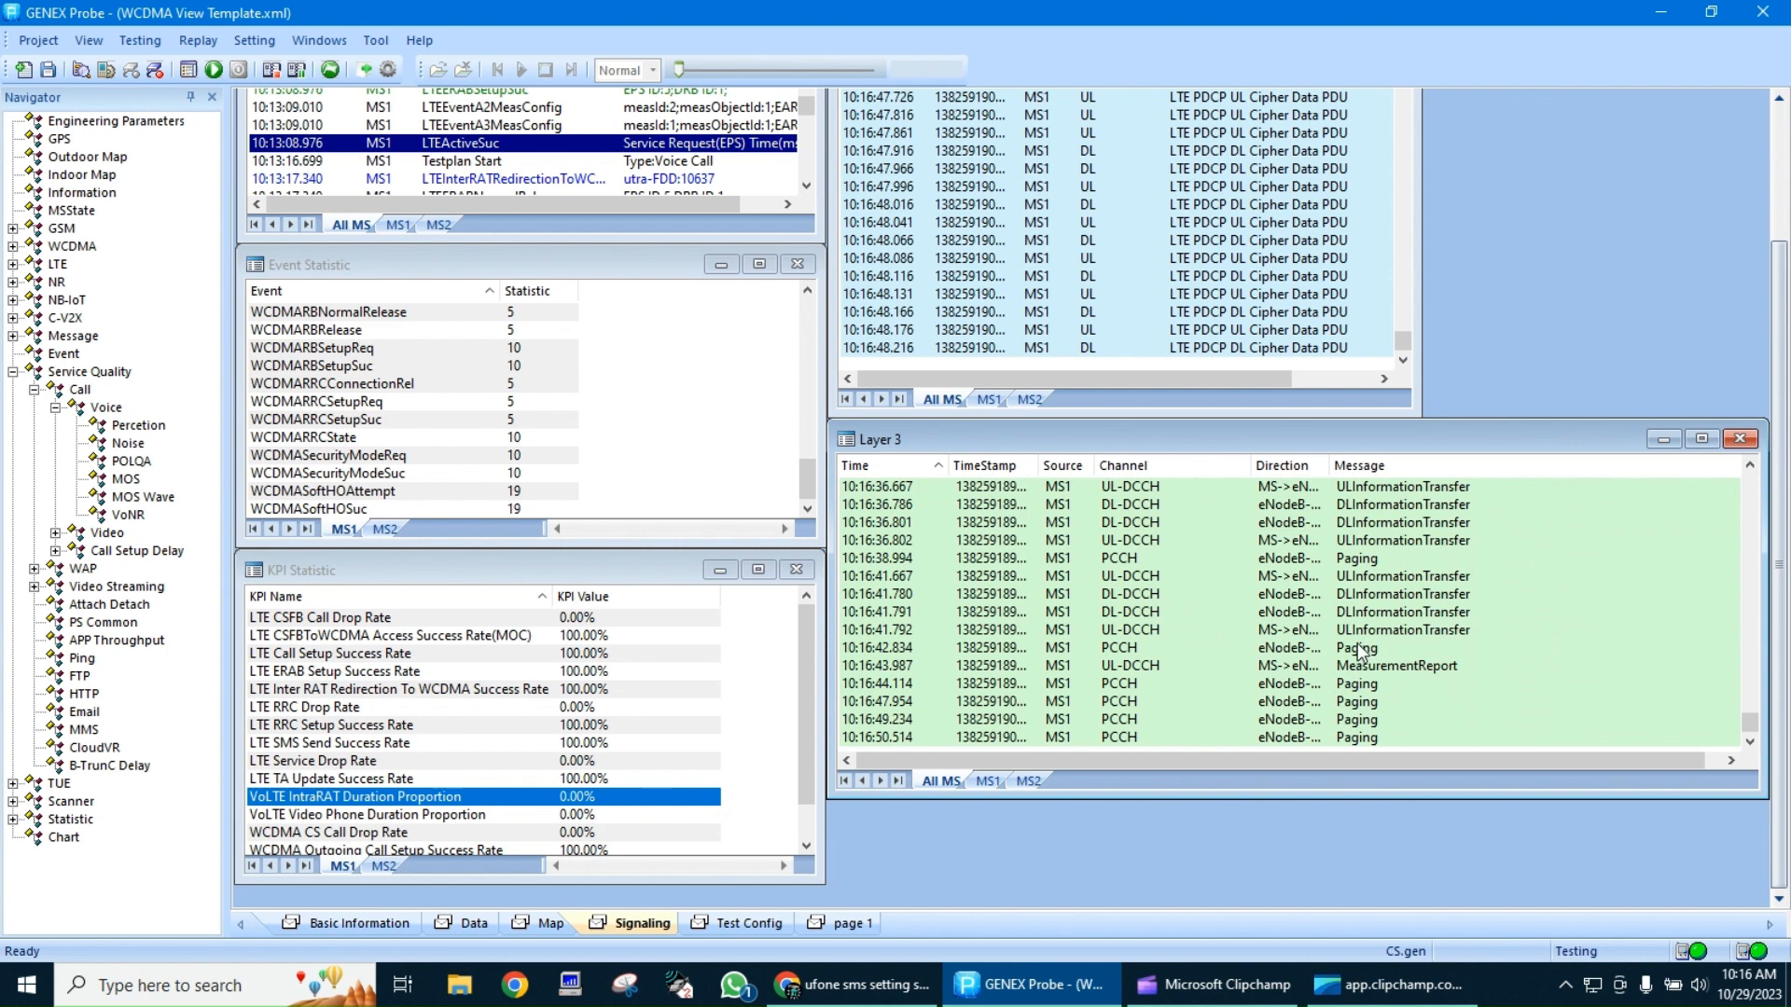
pyautogui.scroll(4, 1356, 641)
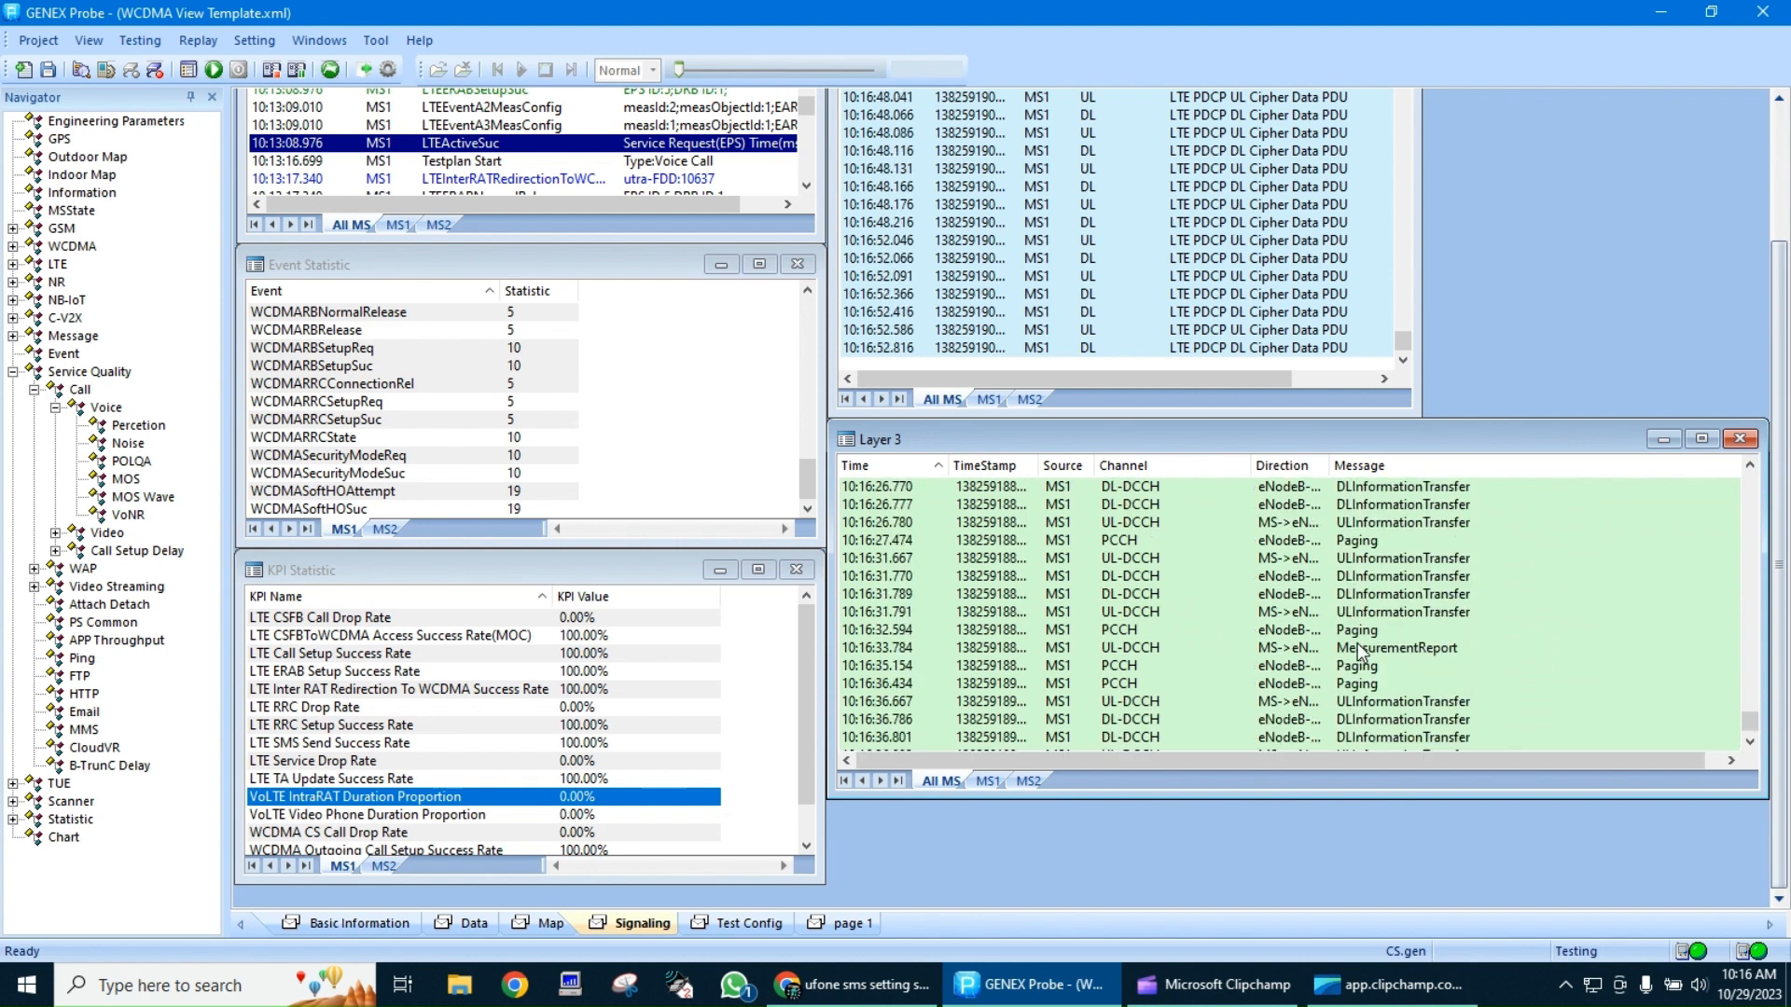
pyautogui.scroll(3, 1357, 641)
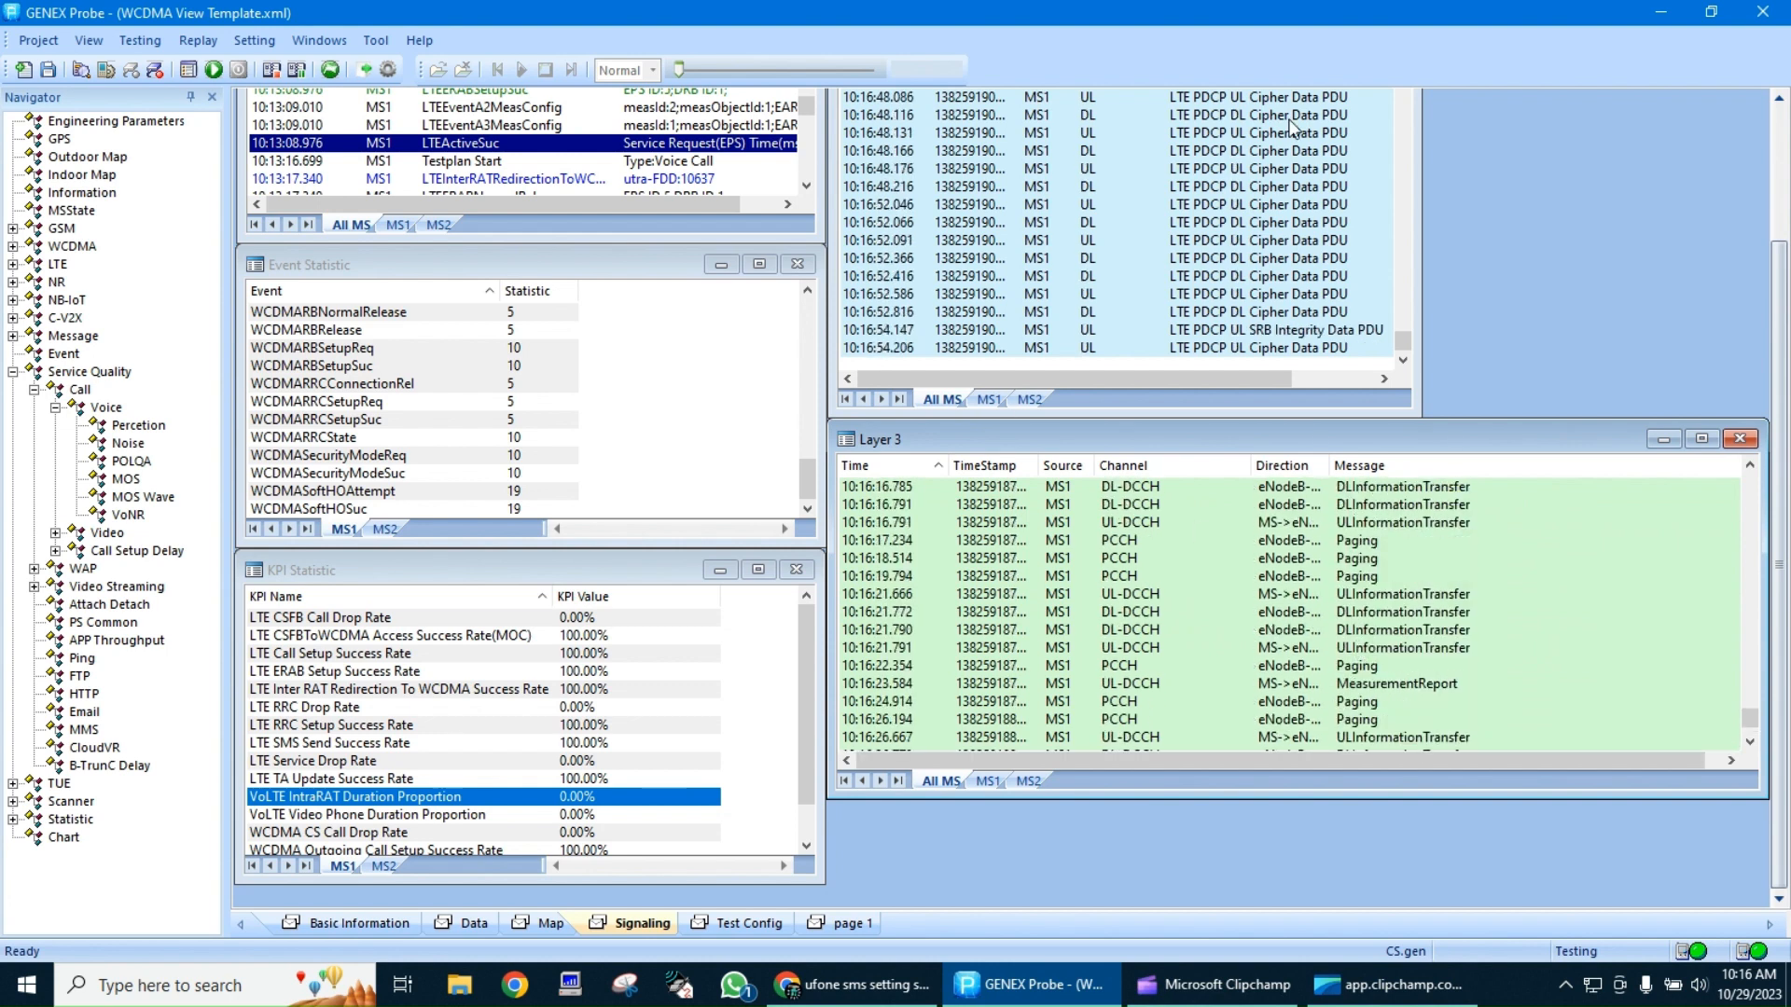
pyautogui.scroll(3, 1763, 149)
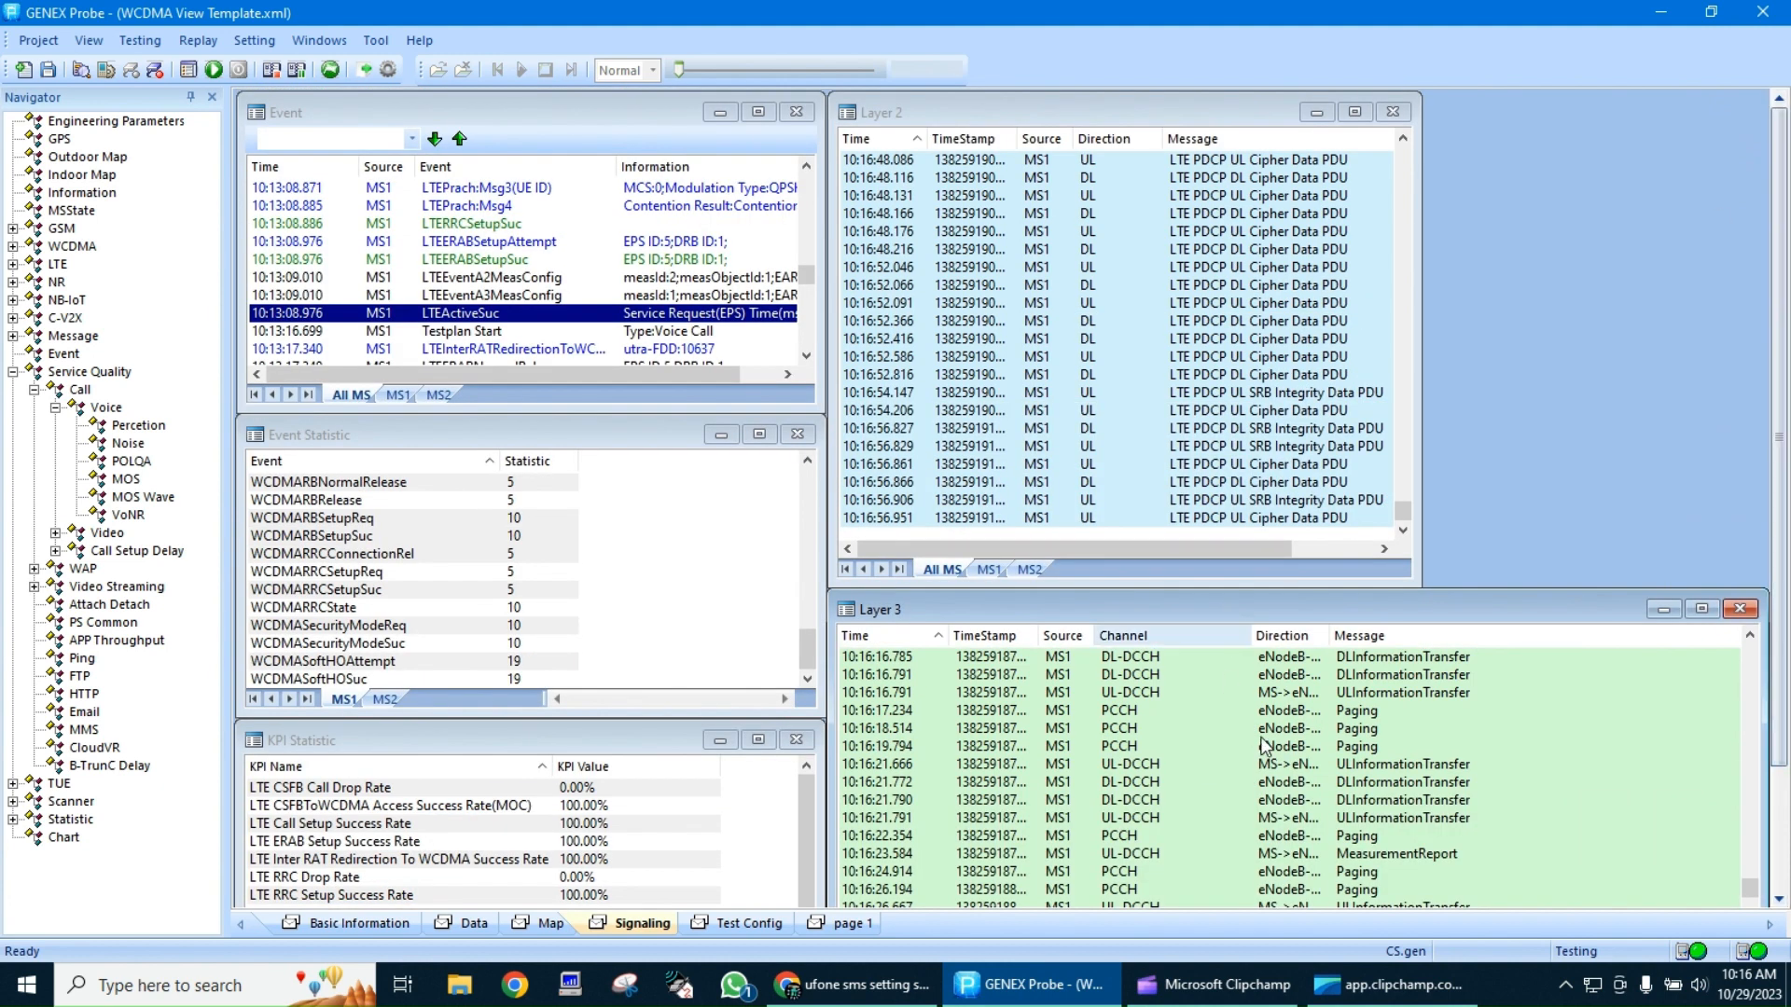
pyautogui.scroll(4, 1264, 746)
pyautogui.scroll(8, 1264, 746)
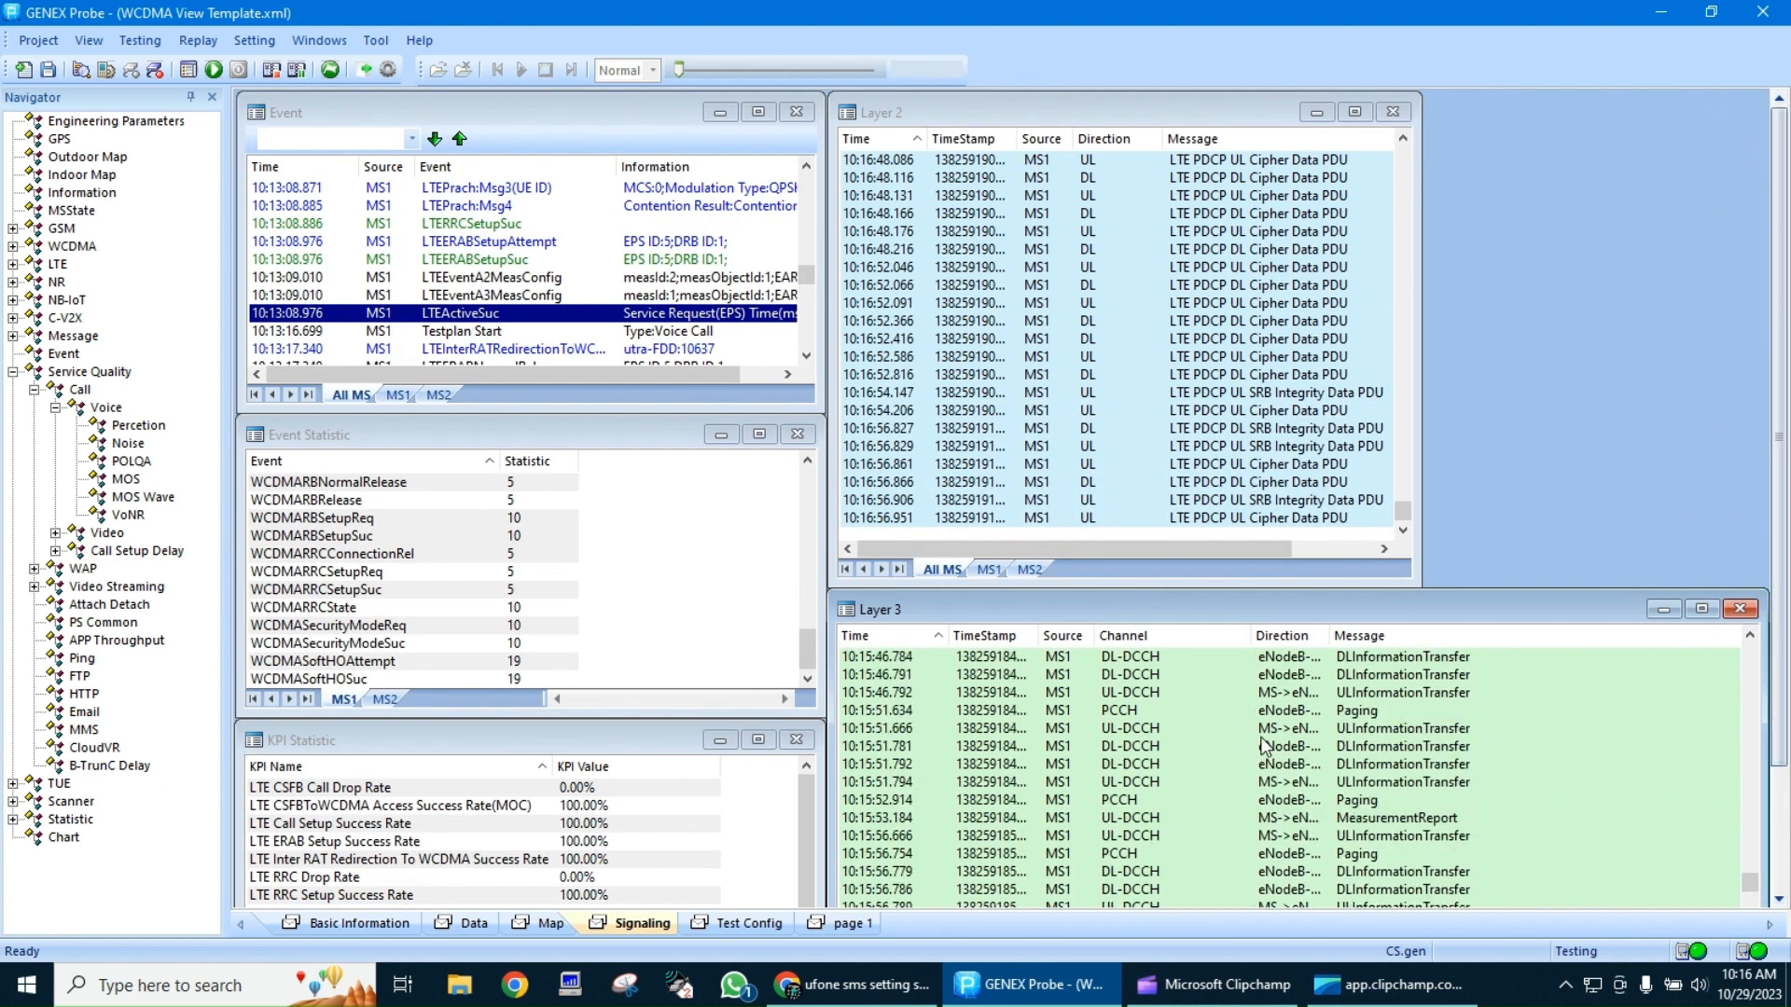
# Go through the event list from the voice call attempt to the call completion and RRC release events
pyautogui.click(529, 266)
pyautogui.scroll(-5, 529, 266)
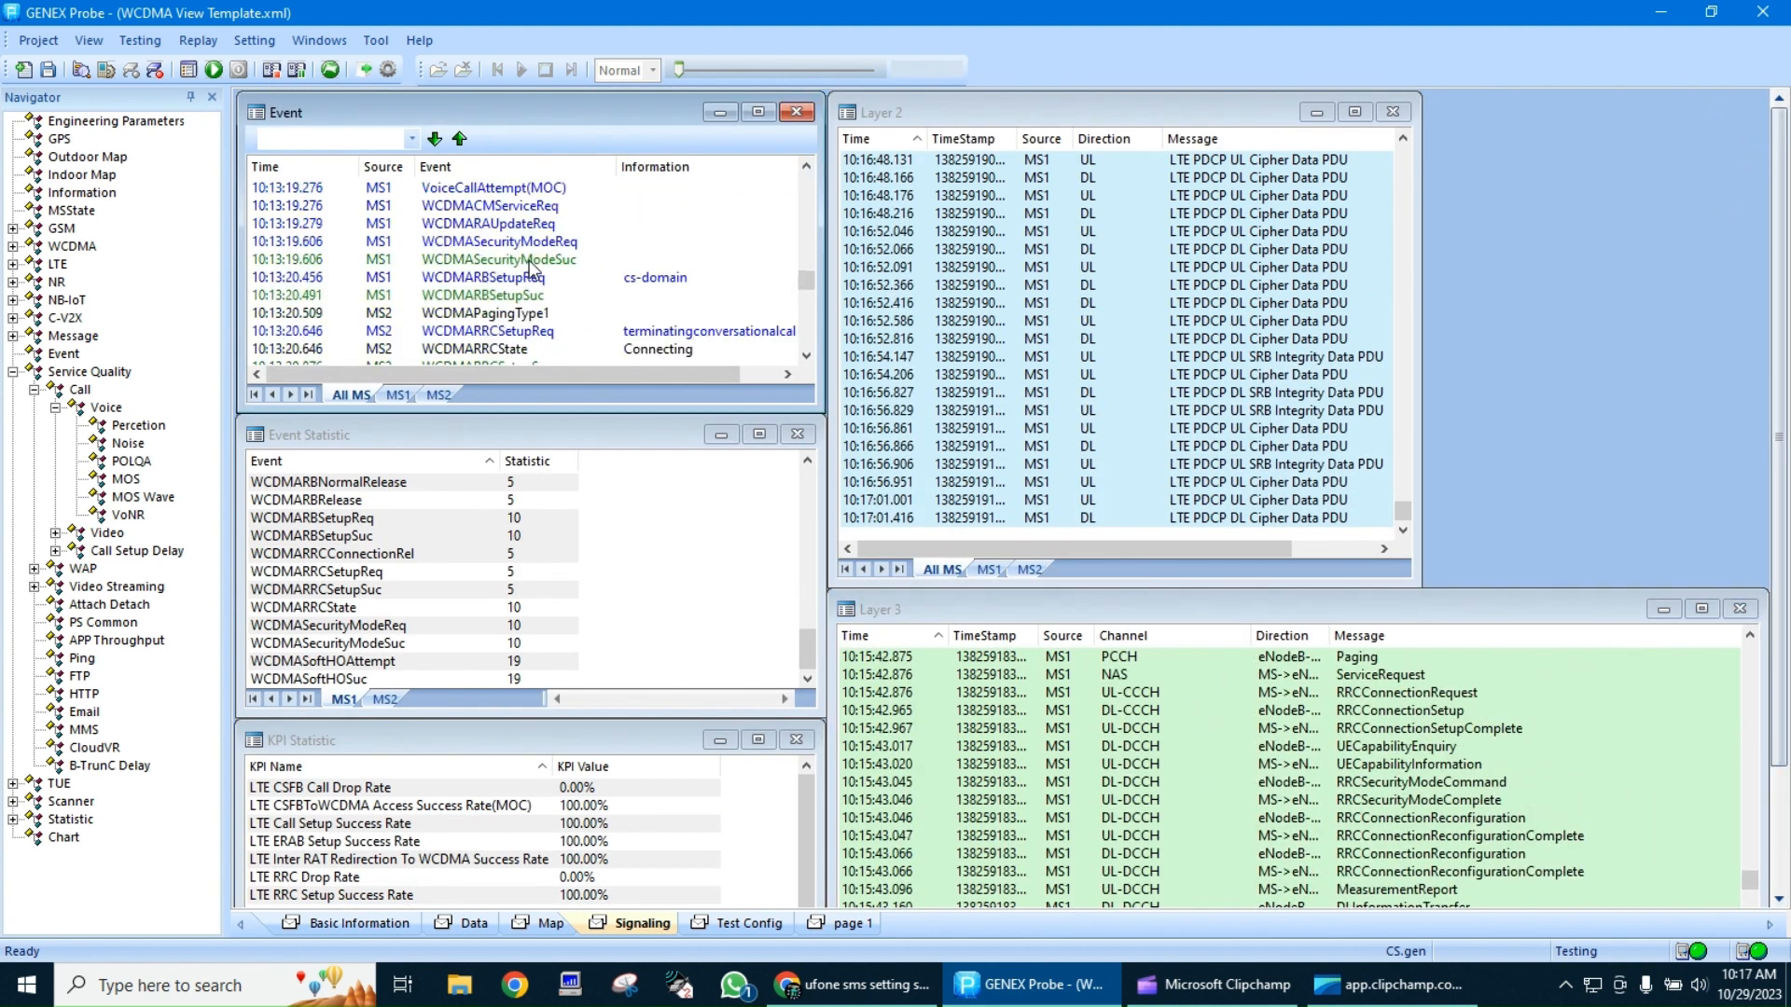
pyautogui.scroll(-9, 529, 265)
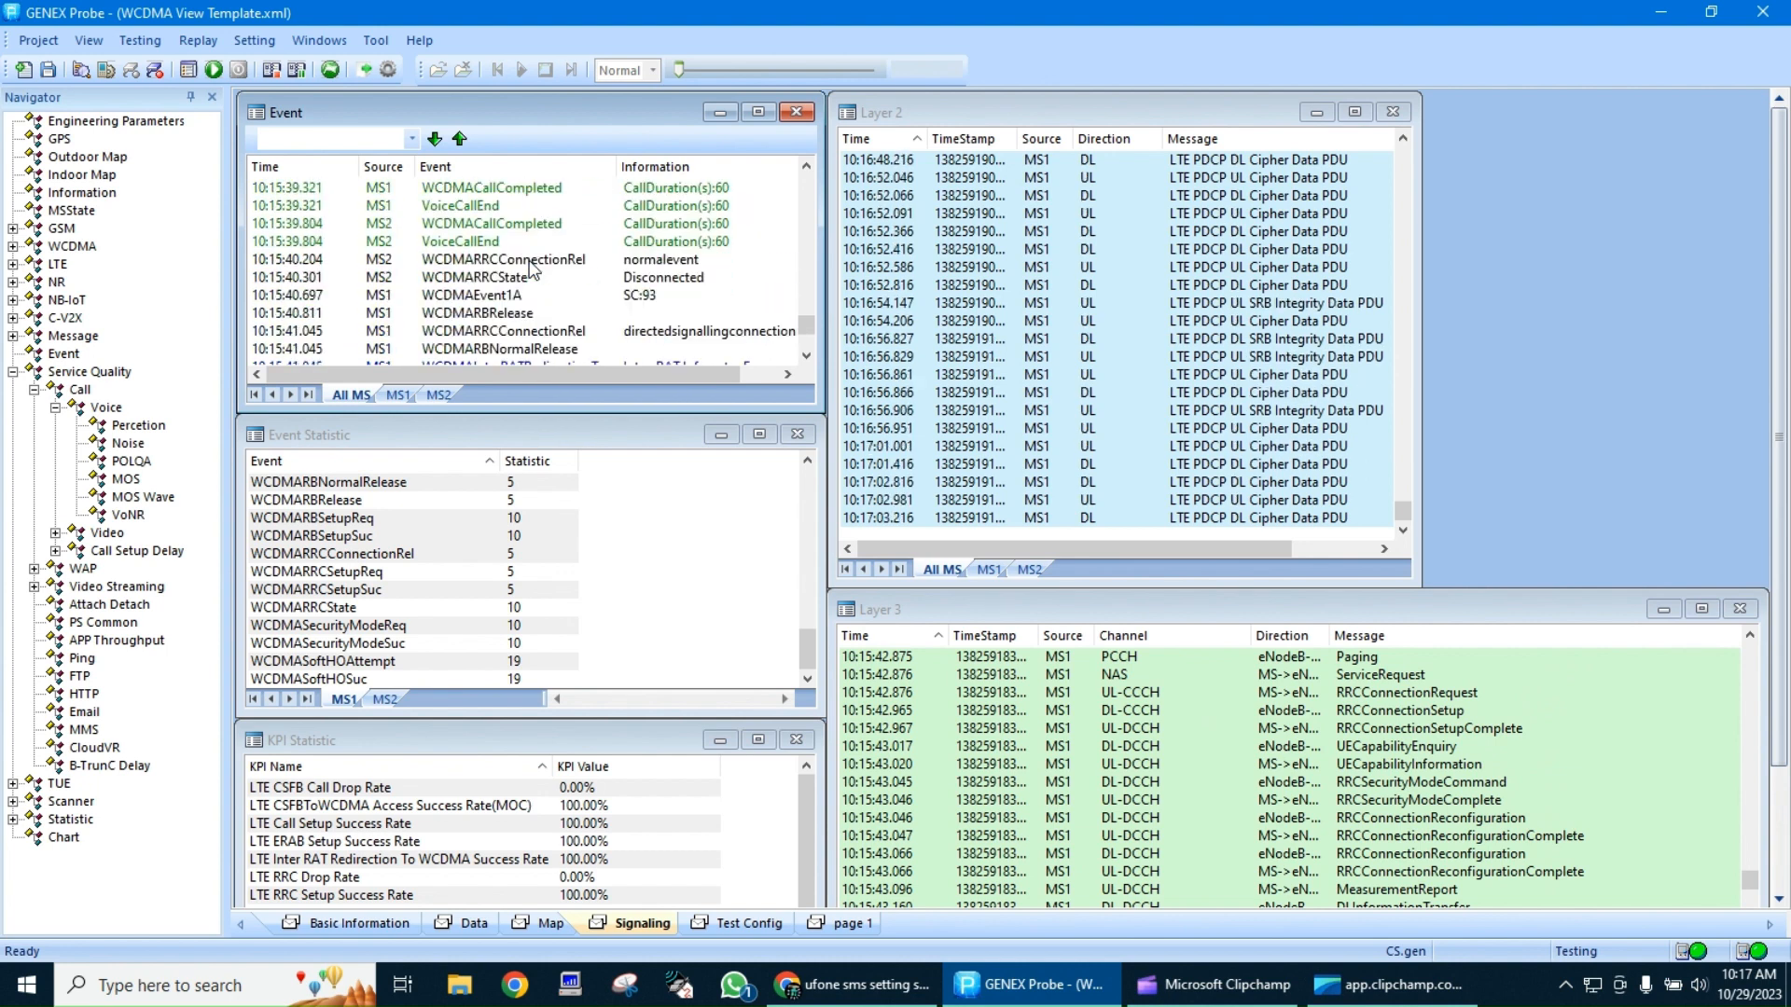
# Examine the Testplan Start and Testplan End events of the individual SMS tests together with their Layer 3 messages
pyautogui.click(513, 332)
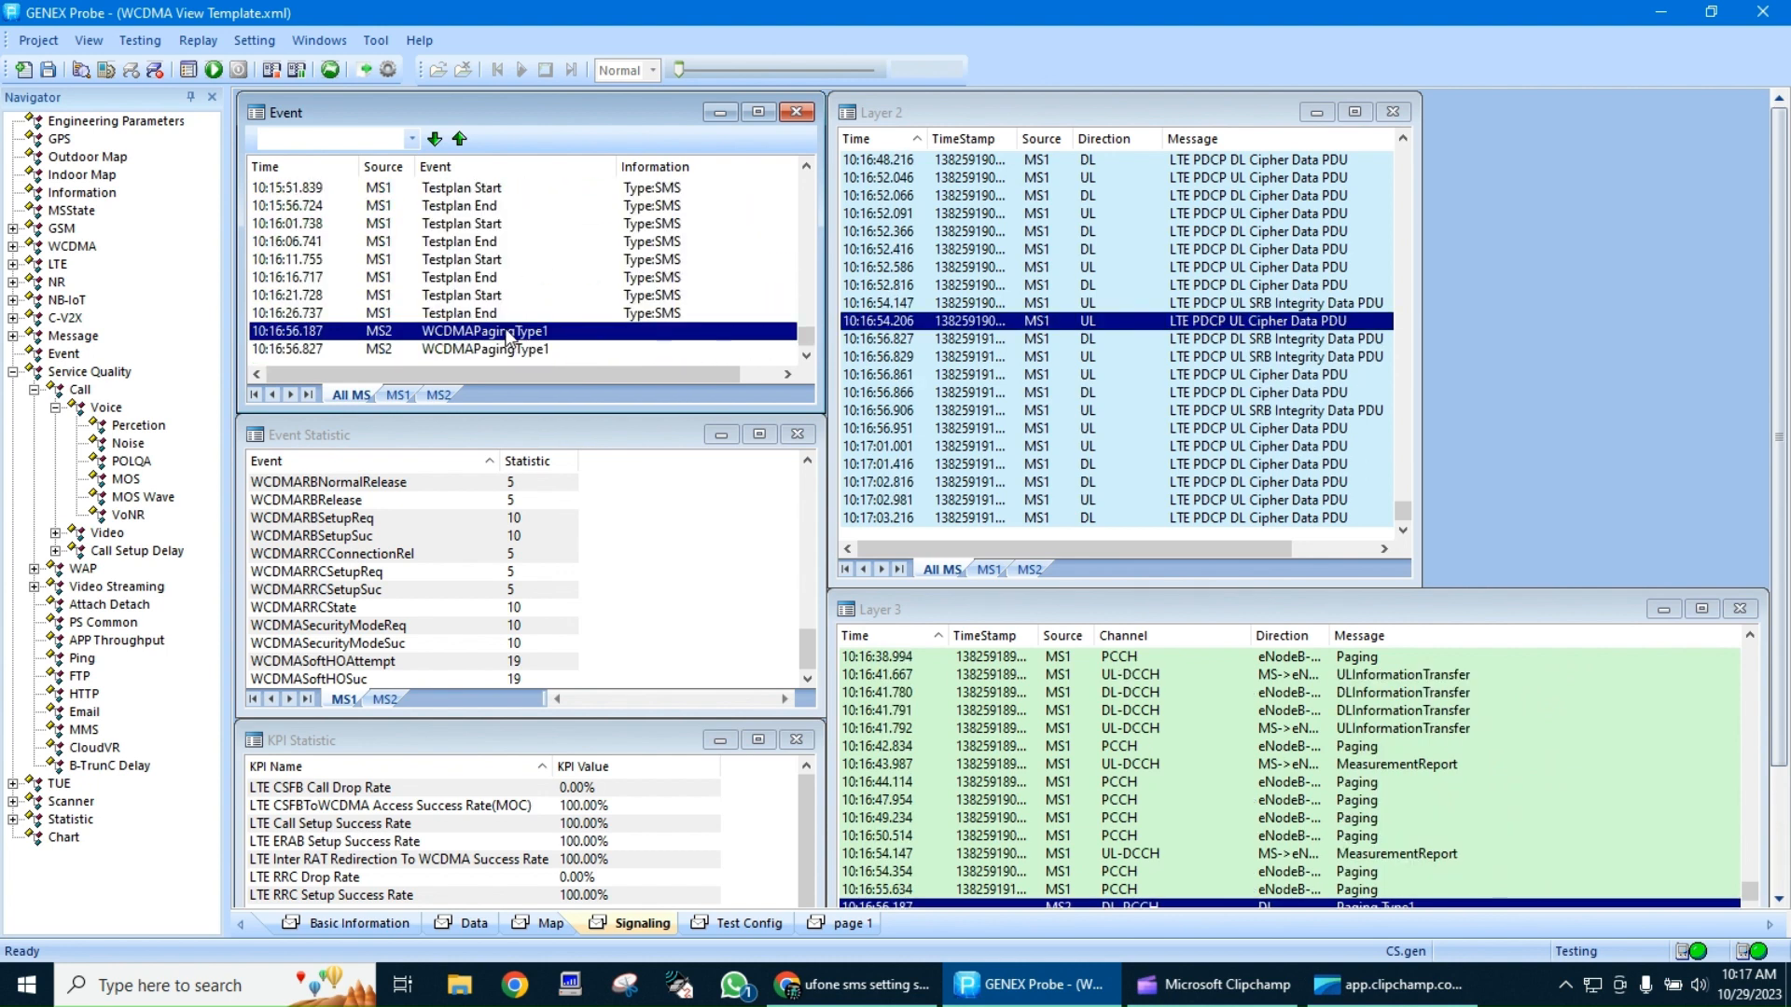
pyautogui.click(490, 308)
pyautogui.click(490, 282)
pyautogui.scroll(1, 491, 285)
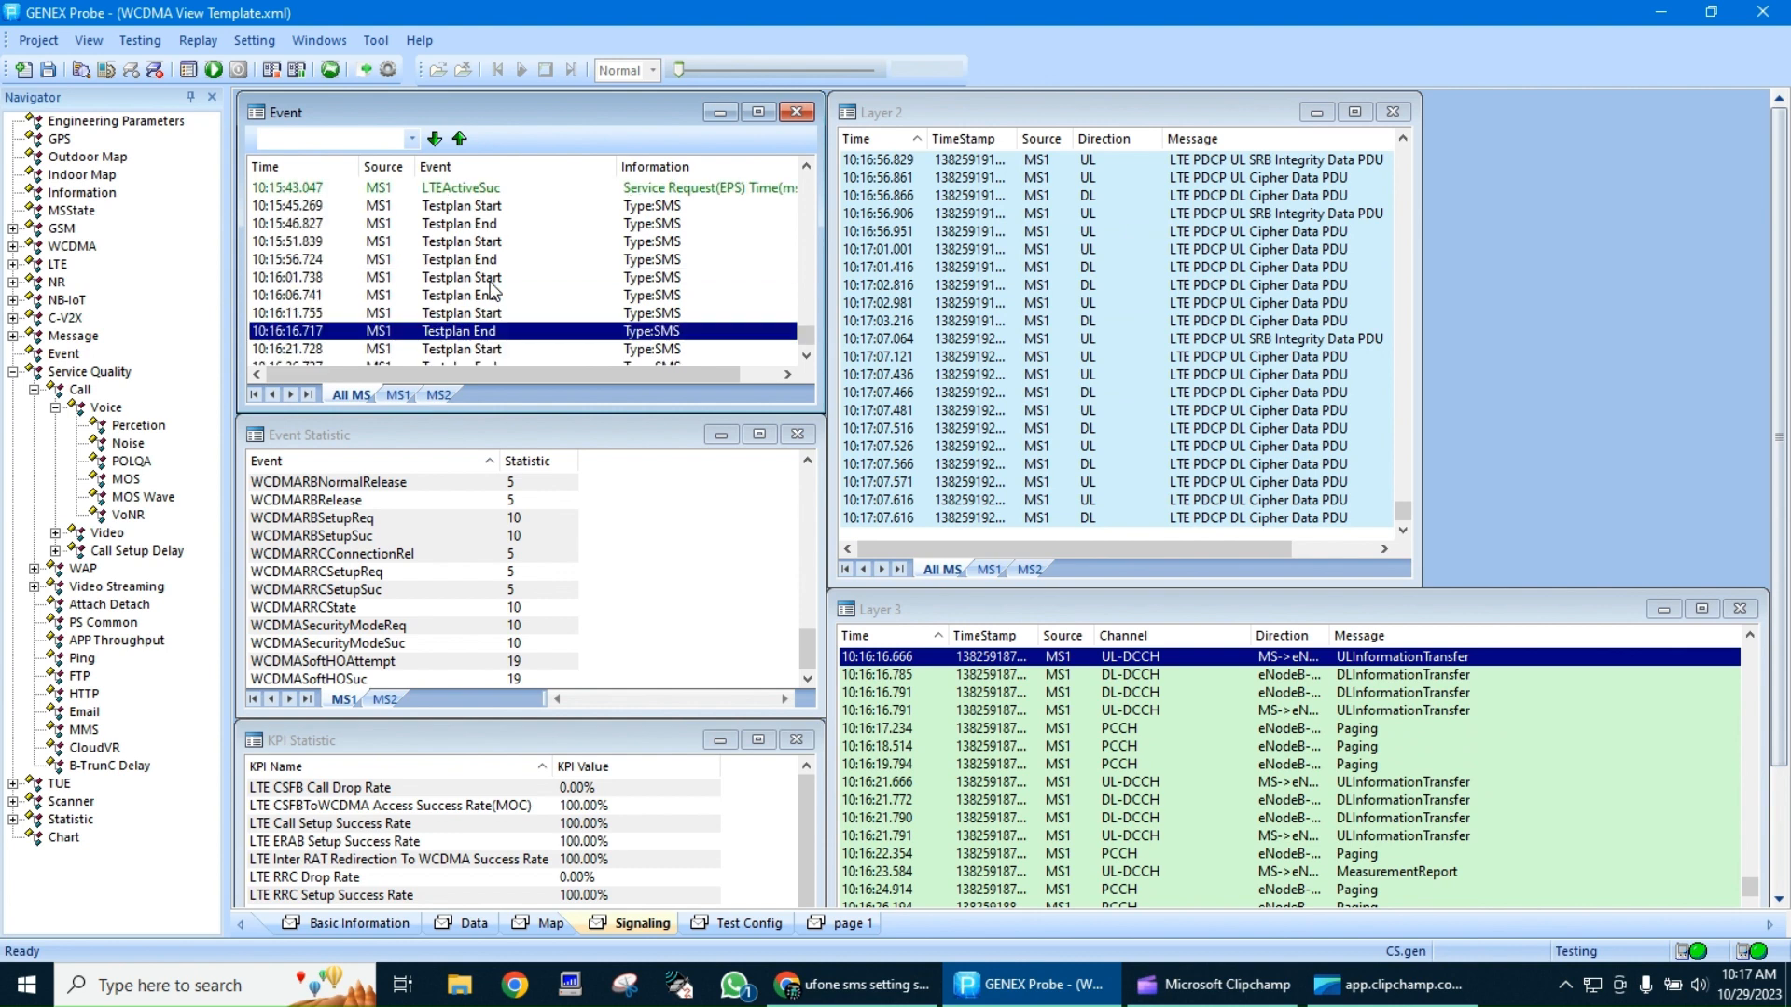
pyautogui.click(639, 207)
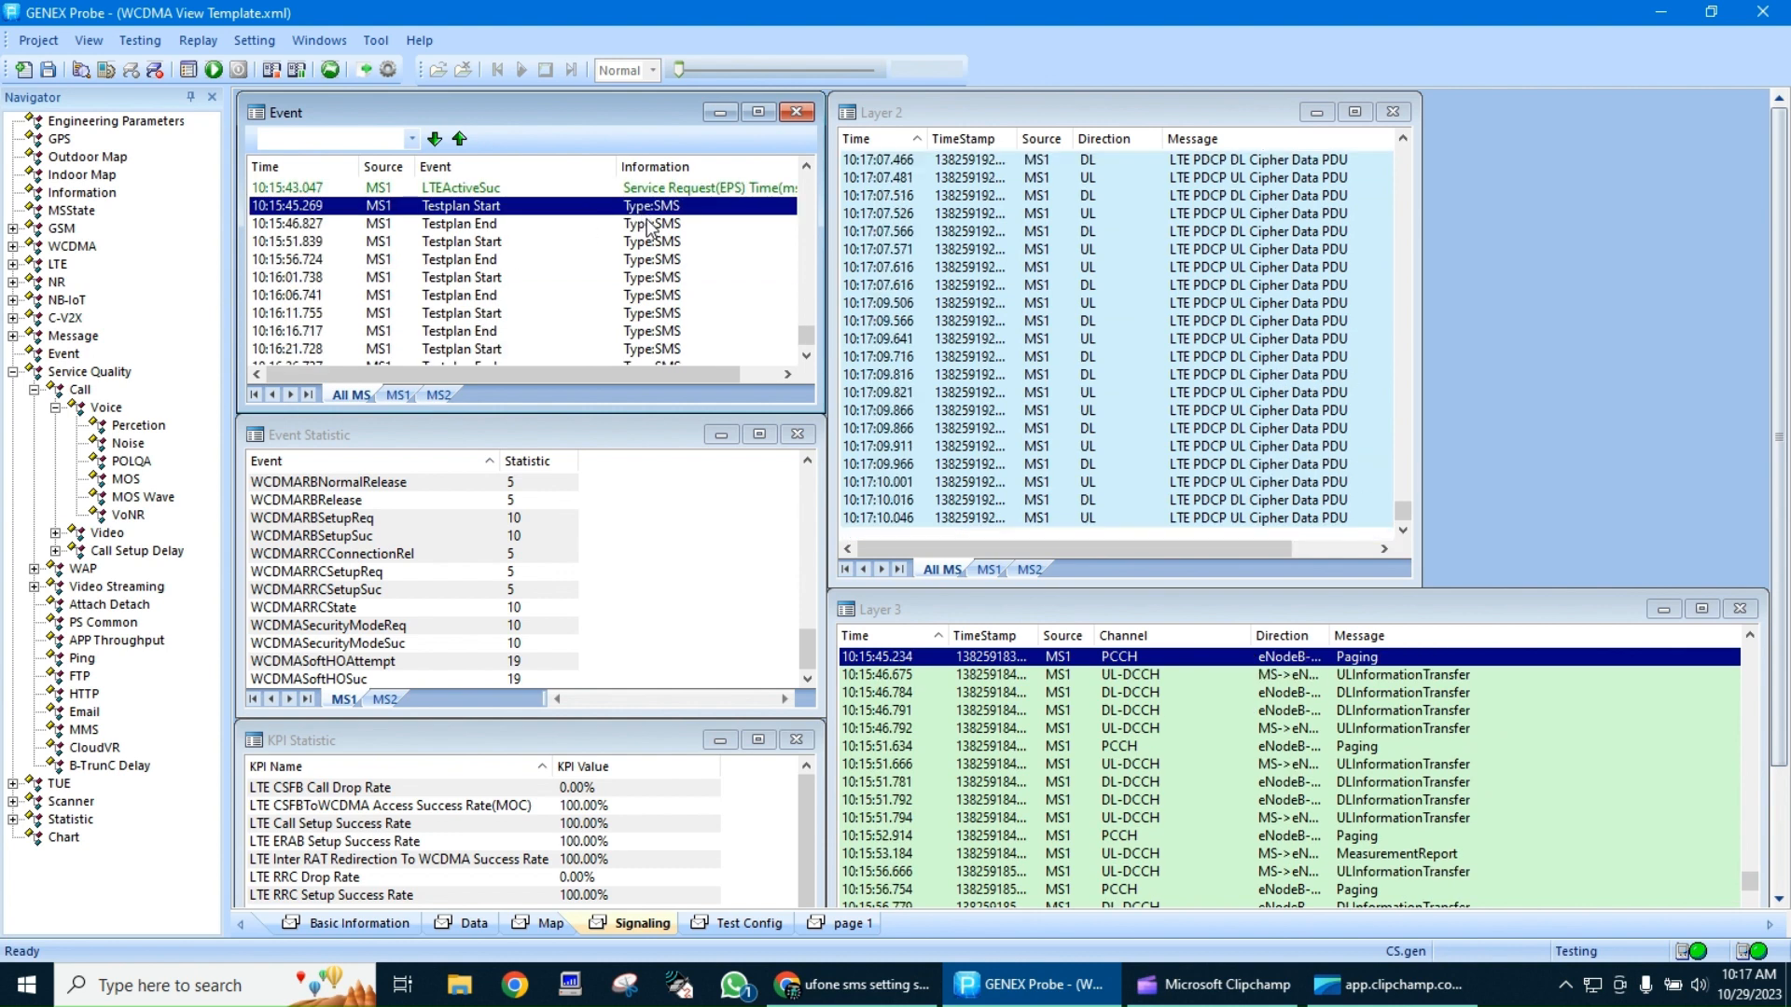
pyautogui.click(650, 225)
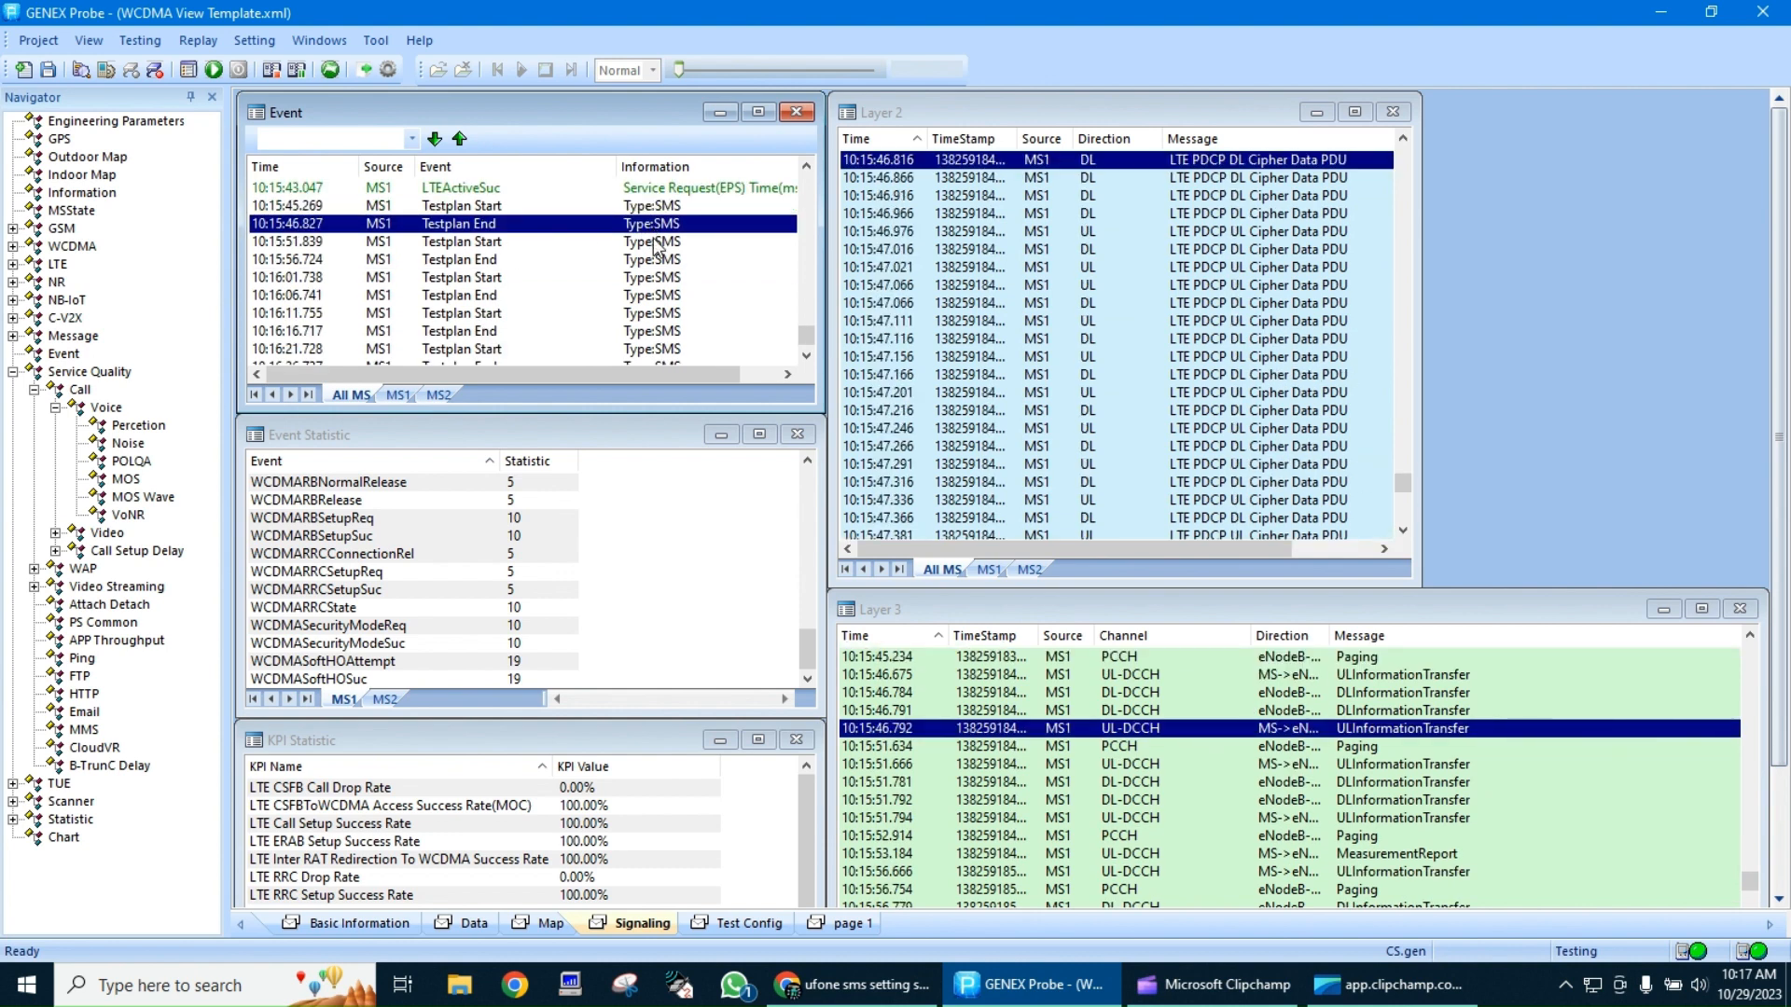
pyautogui.click(657, 243)
pyautogui.click(559, 261)
# Go back to the fifth voice call's release events and inspect the MS2 VoiceCallEnd event and its call duration
pyautogui.scroll(5, 555, 301)
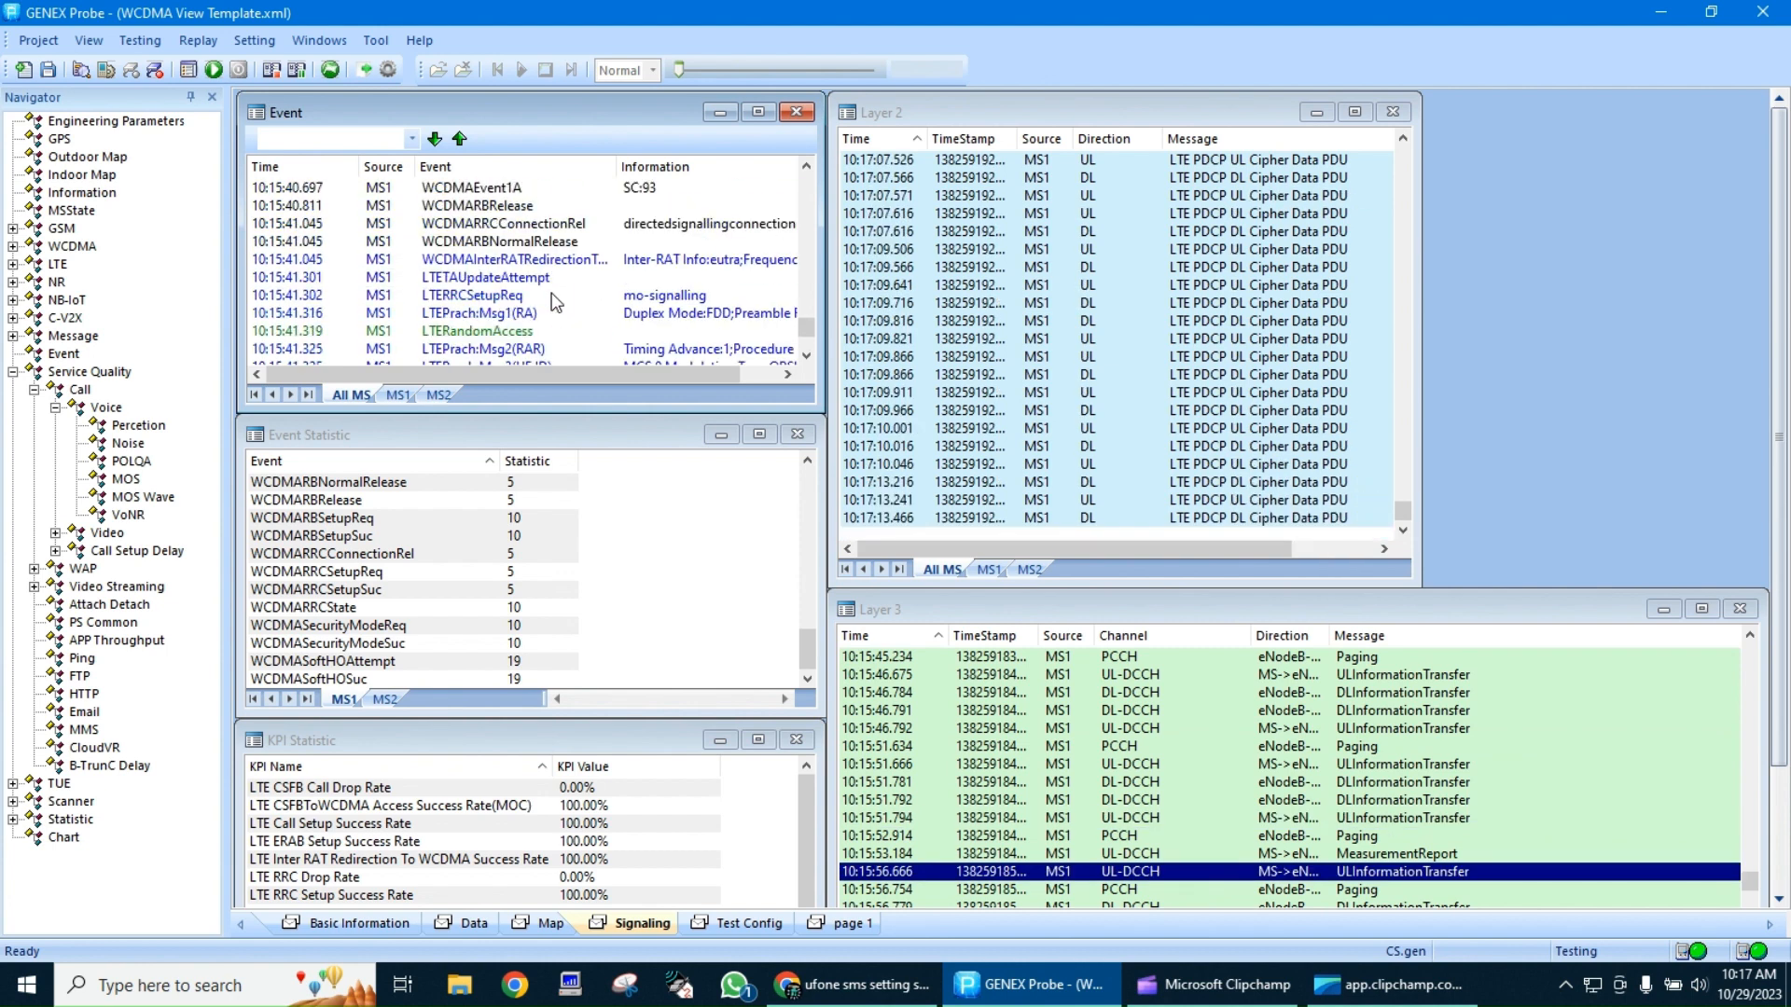
pyautogui.scroll(5, 551, 295)
pyautogui.scroll(-7, 551, 295)
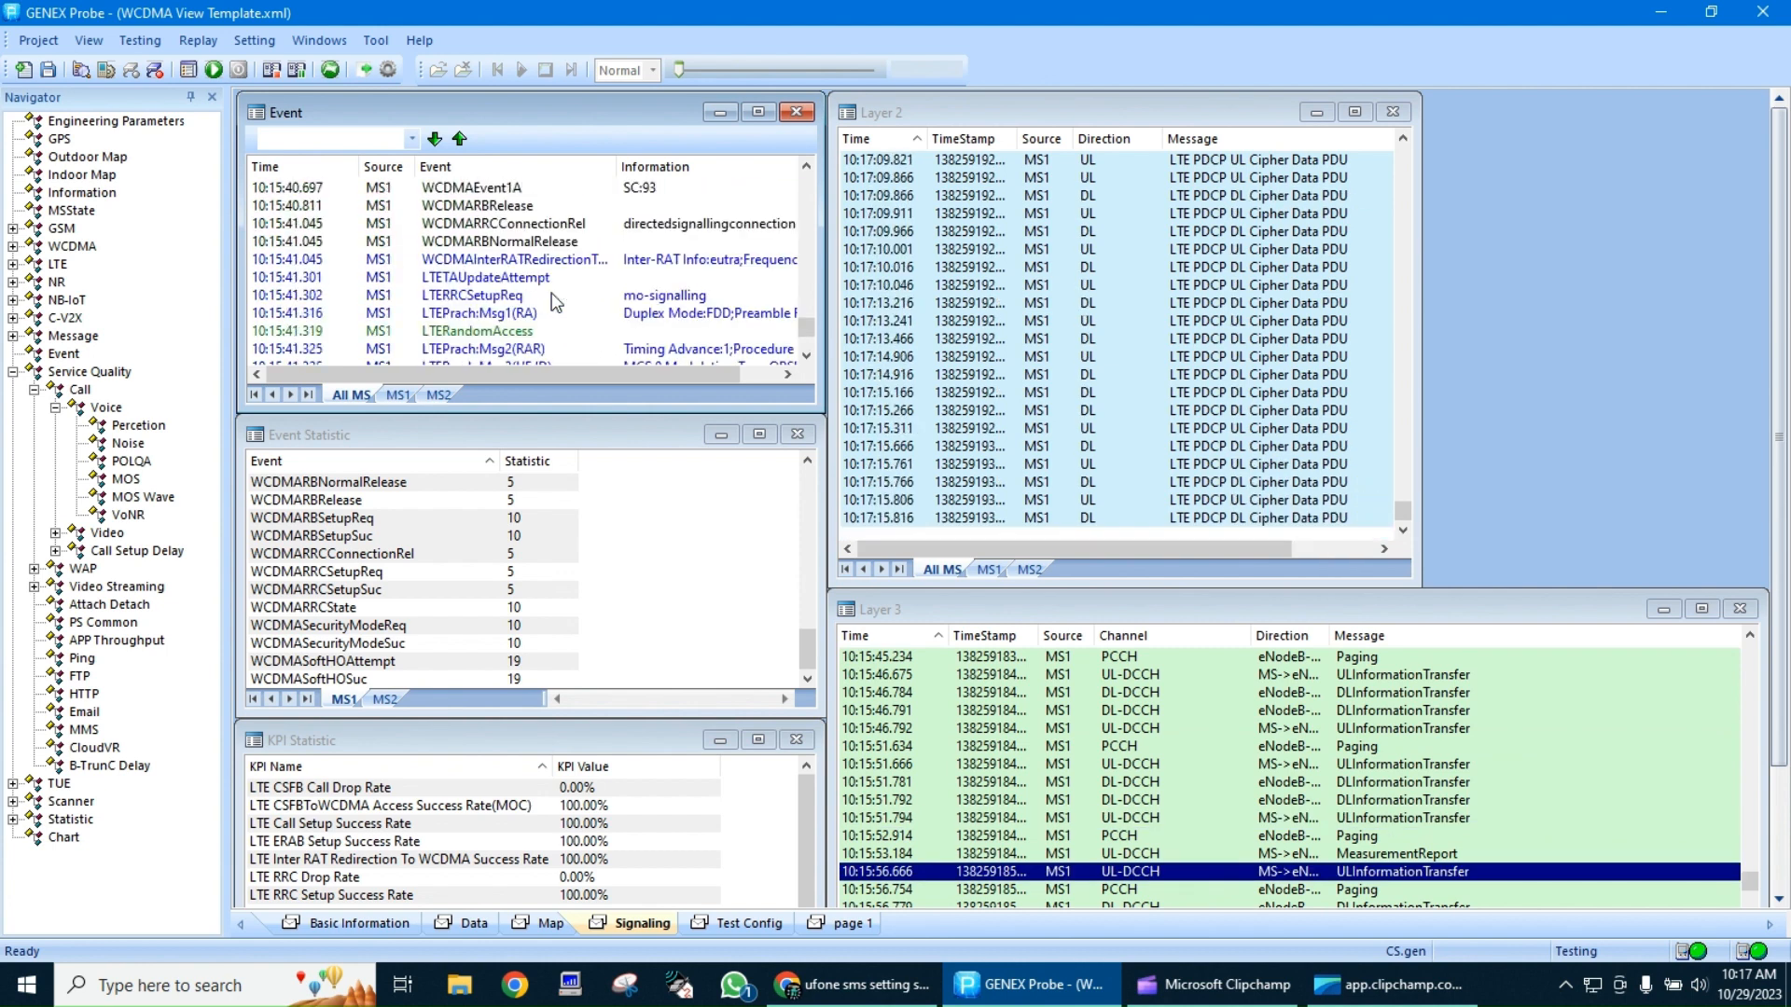
pyautogui.scroll(4, 530, 294)
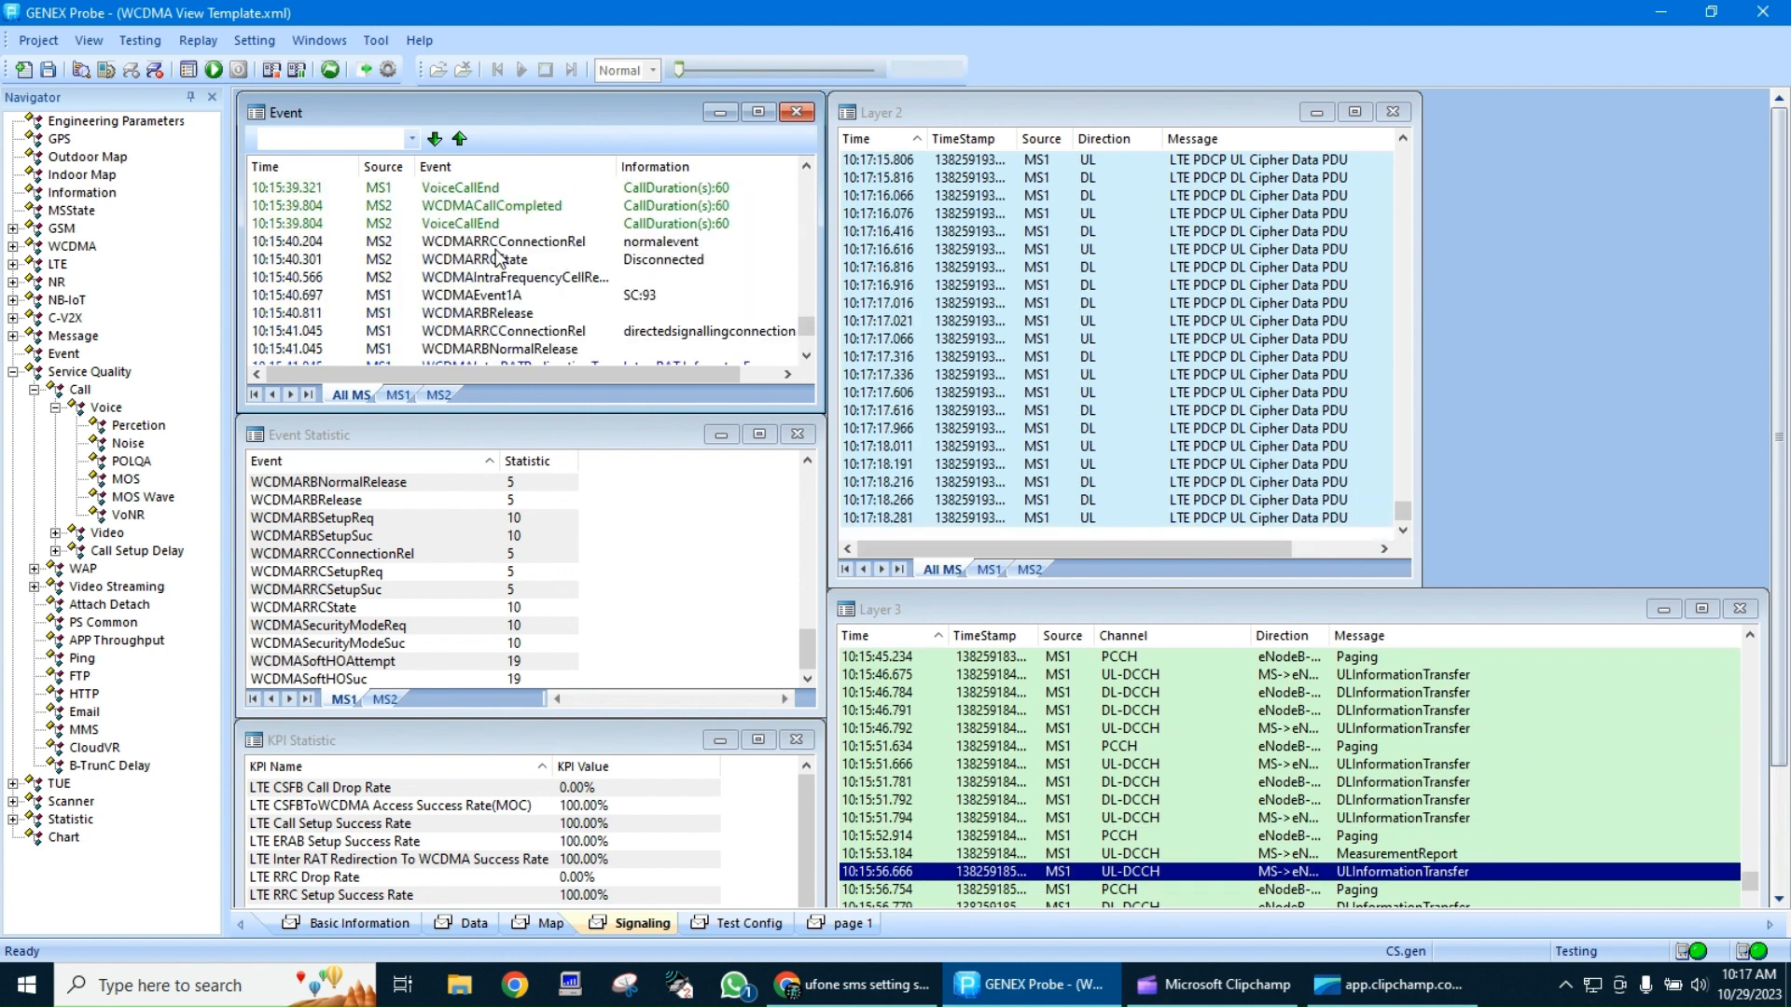
pyautogui.click(476, 227)
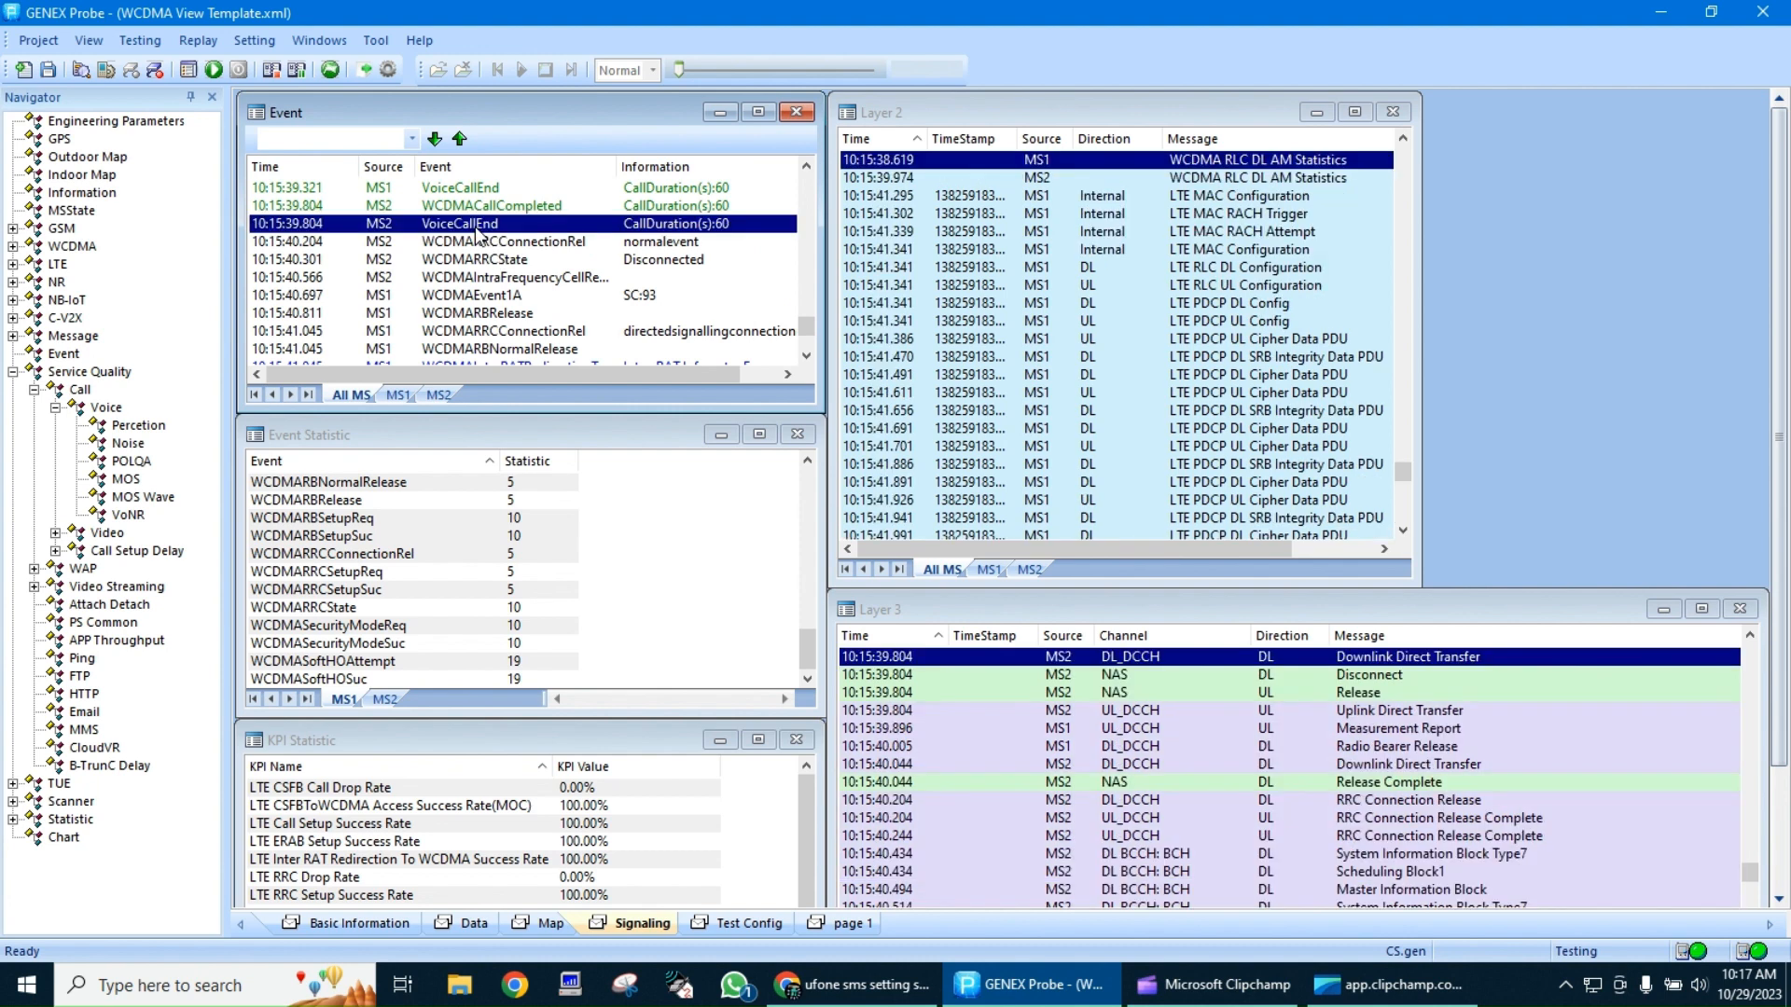
pyautogui.scroll(1, 706, 238)
pyautogui.scroll(1, 706, 238)
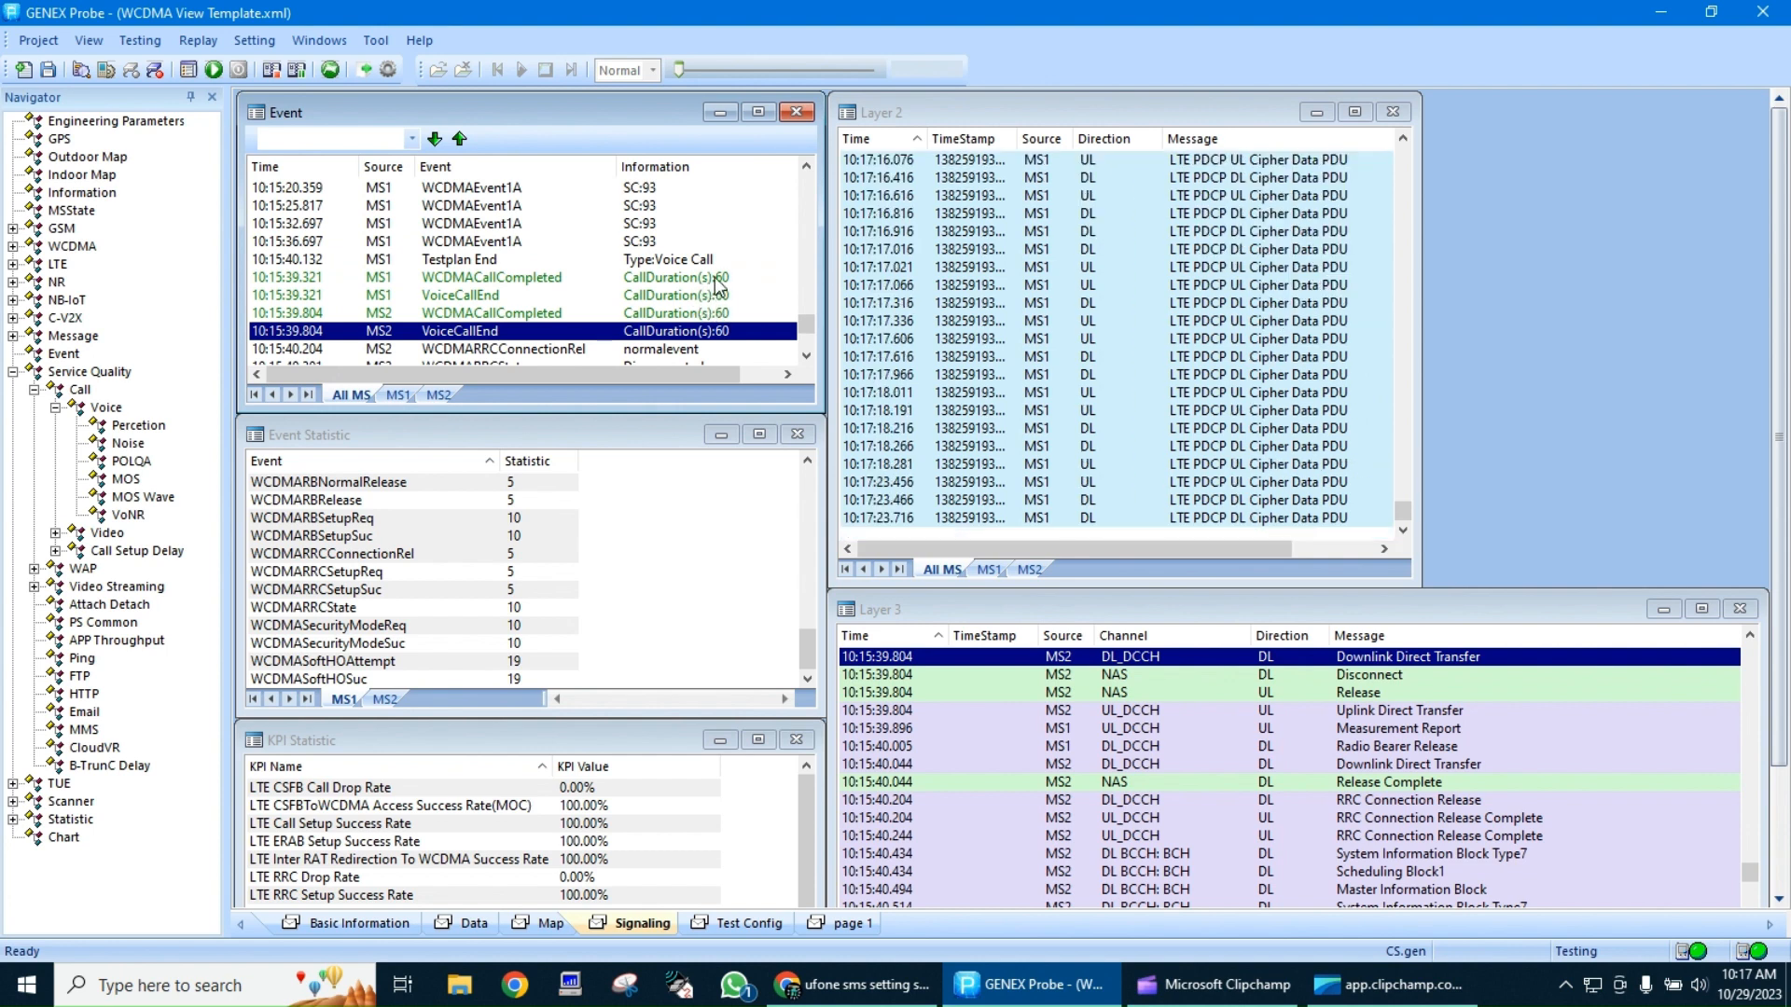
# Trace the fifth call's setup events back to the fourth voice call and select its MS1 VoiceCallEnd event
pyautogui.scroll(6, 686, 308)
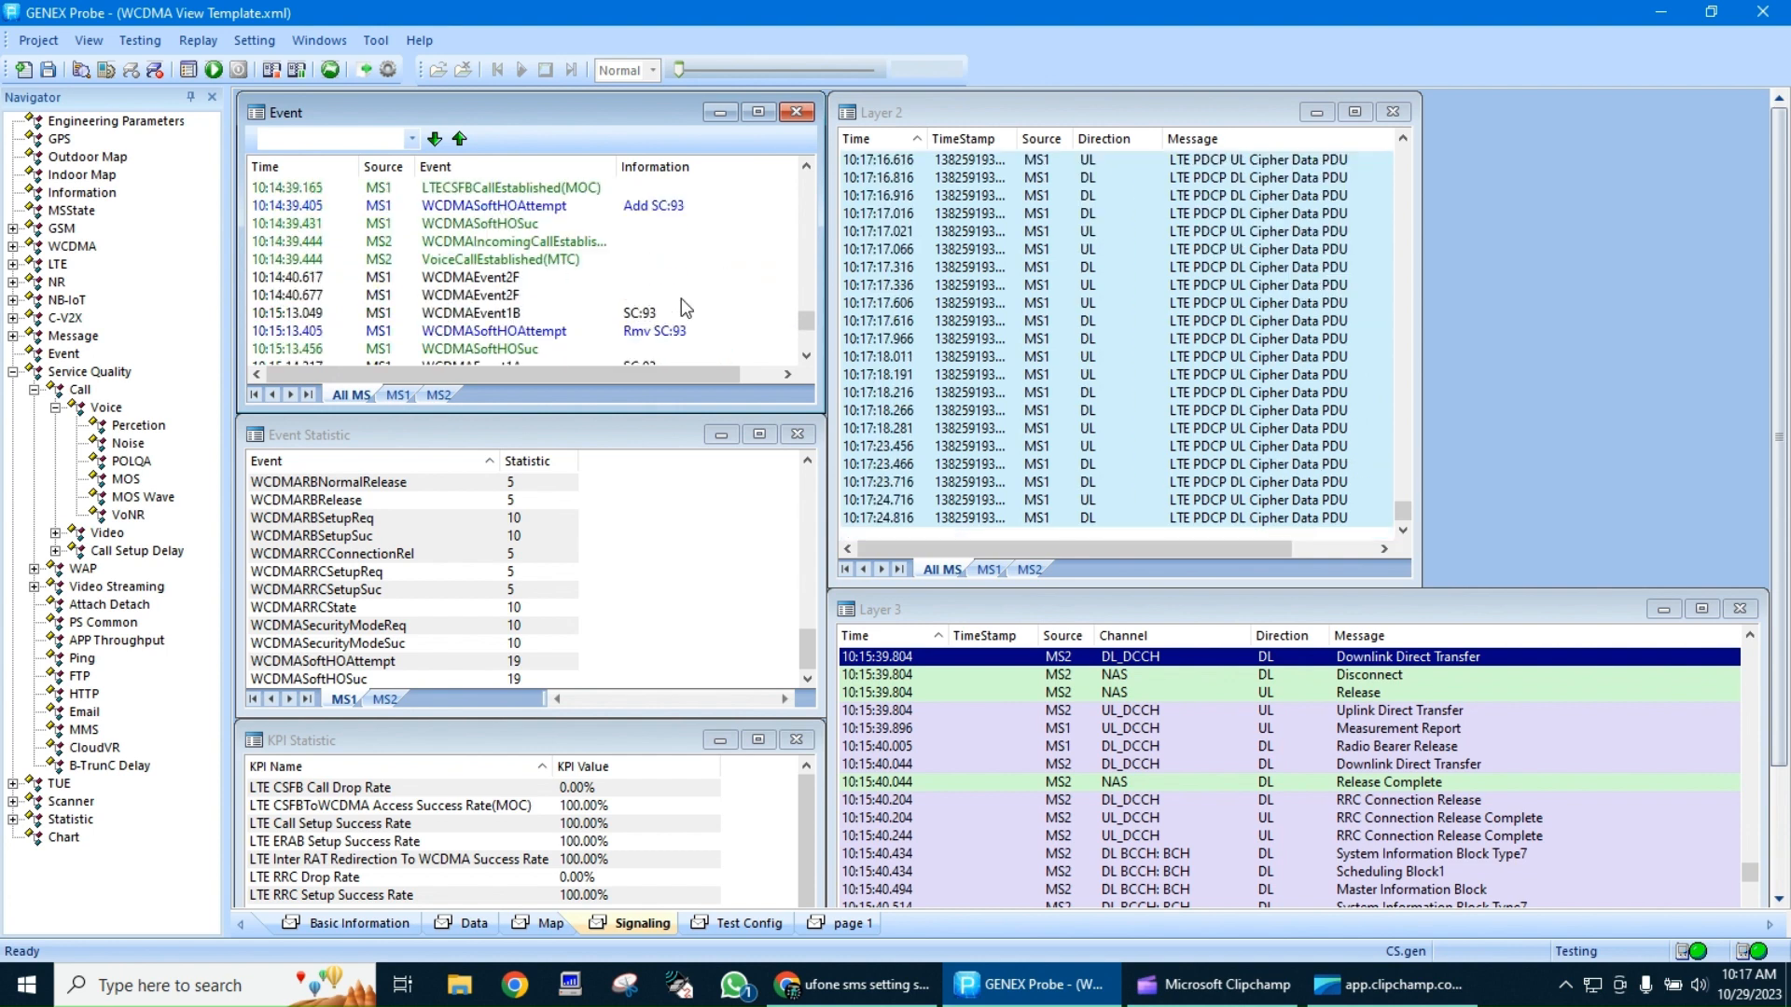
pyautogui.scroll(4, 685, 307)
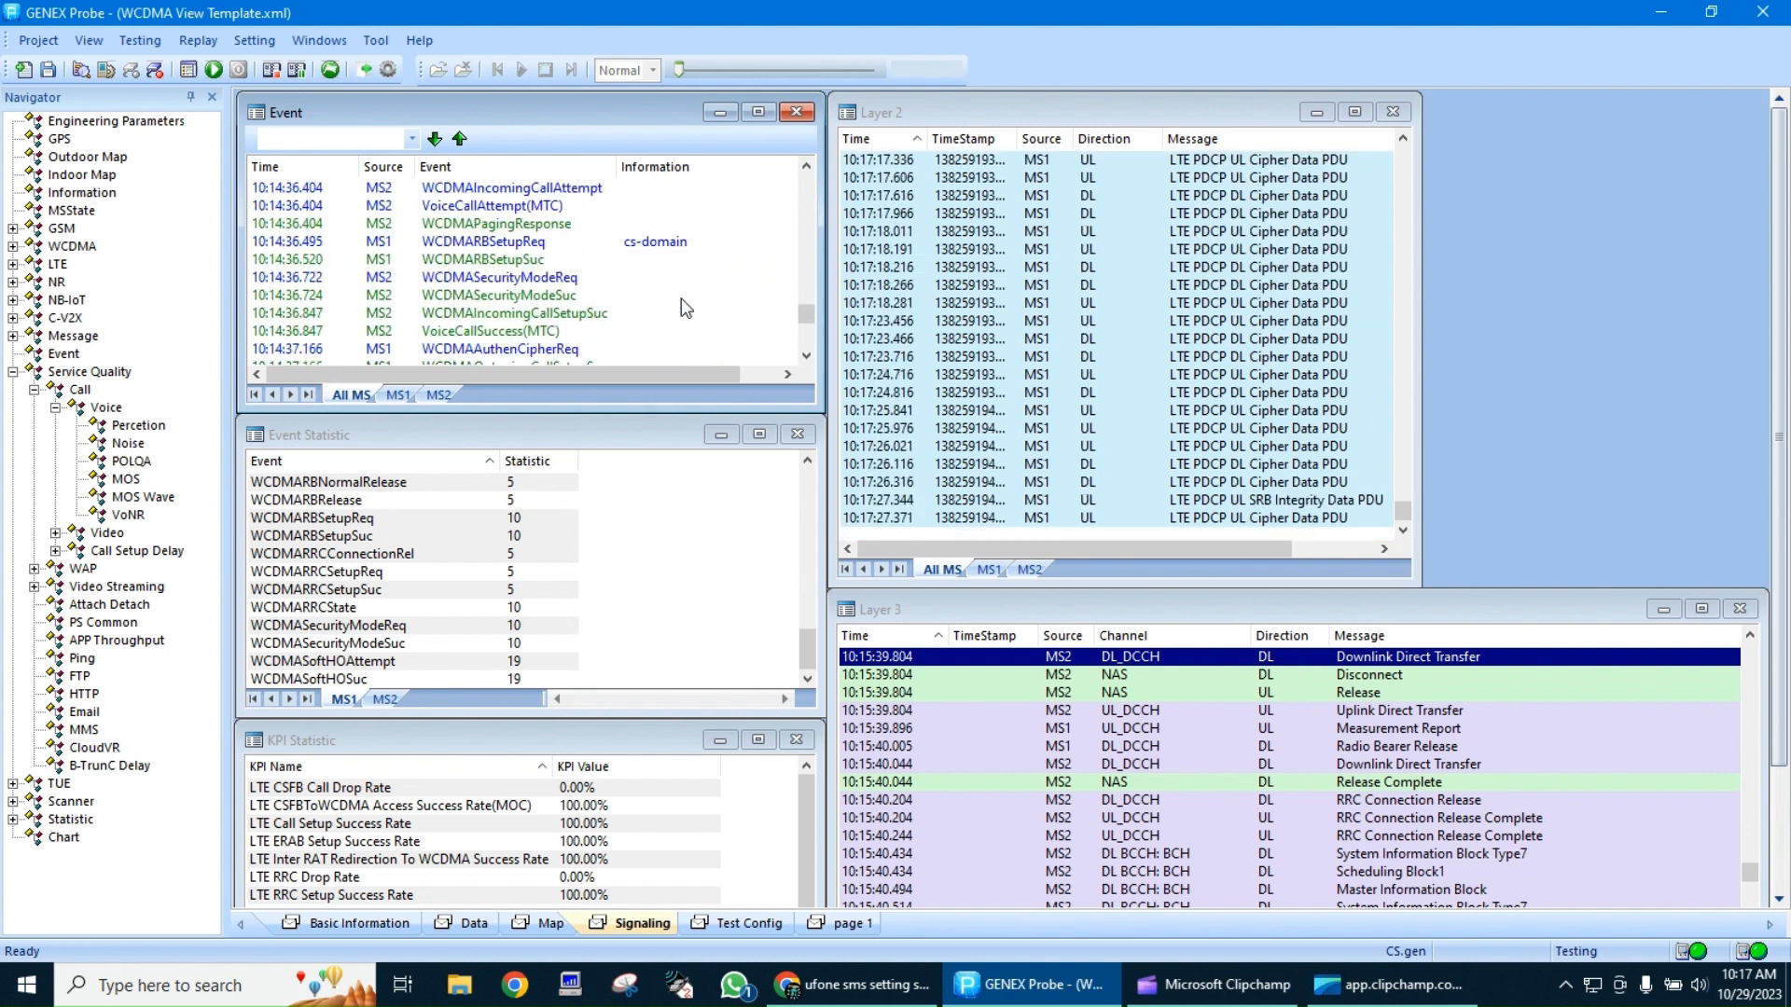
pyautogui.scroll(2, 681, 299)
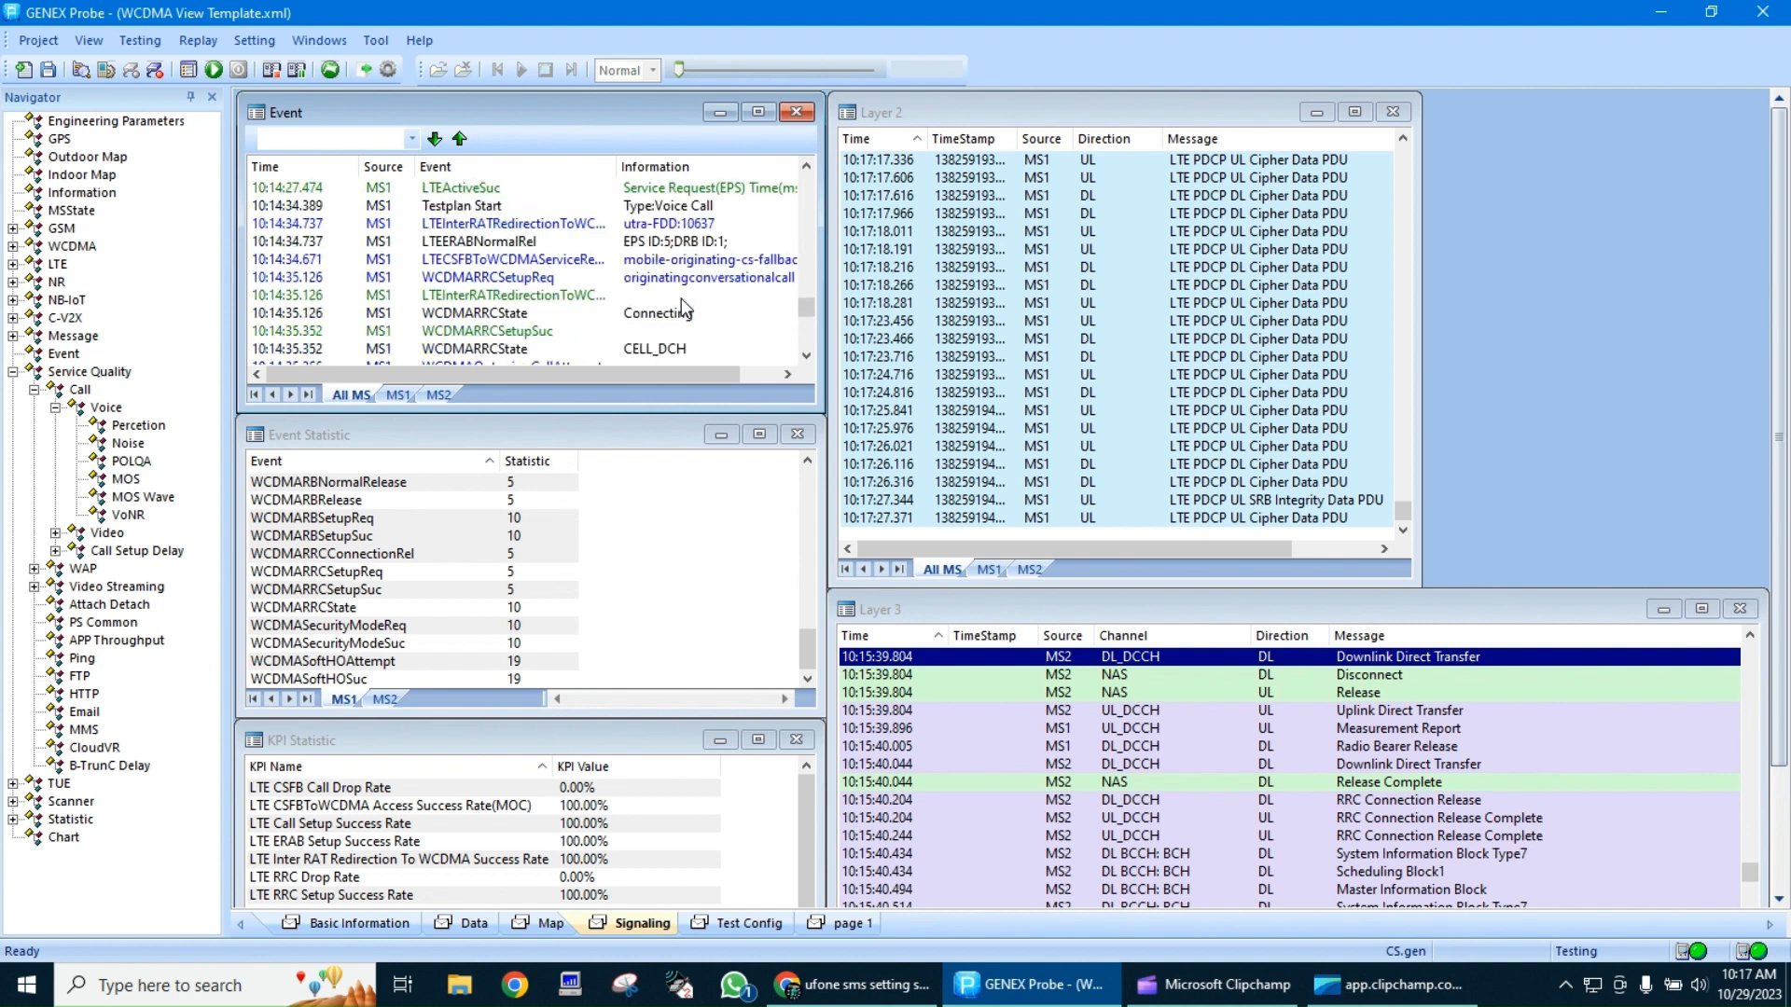
pyautogui.scroll(4, 681, 298)
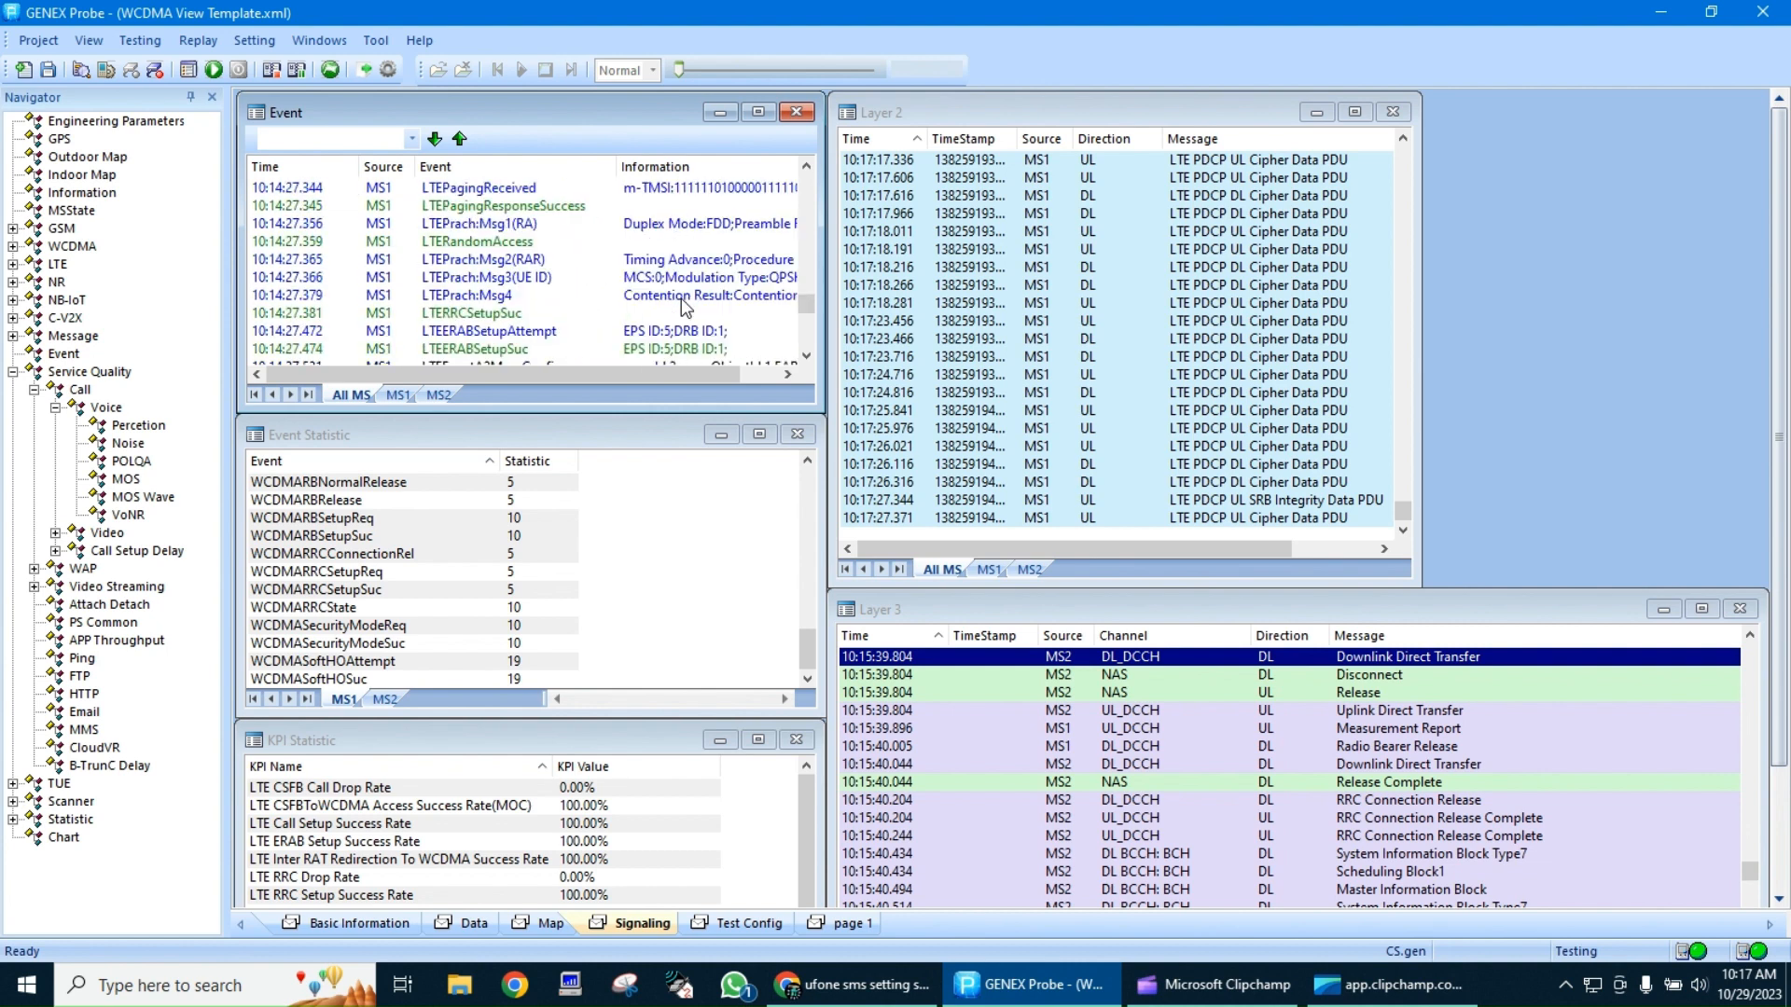
pyautogui.scroll(4, 681, 298)
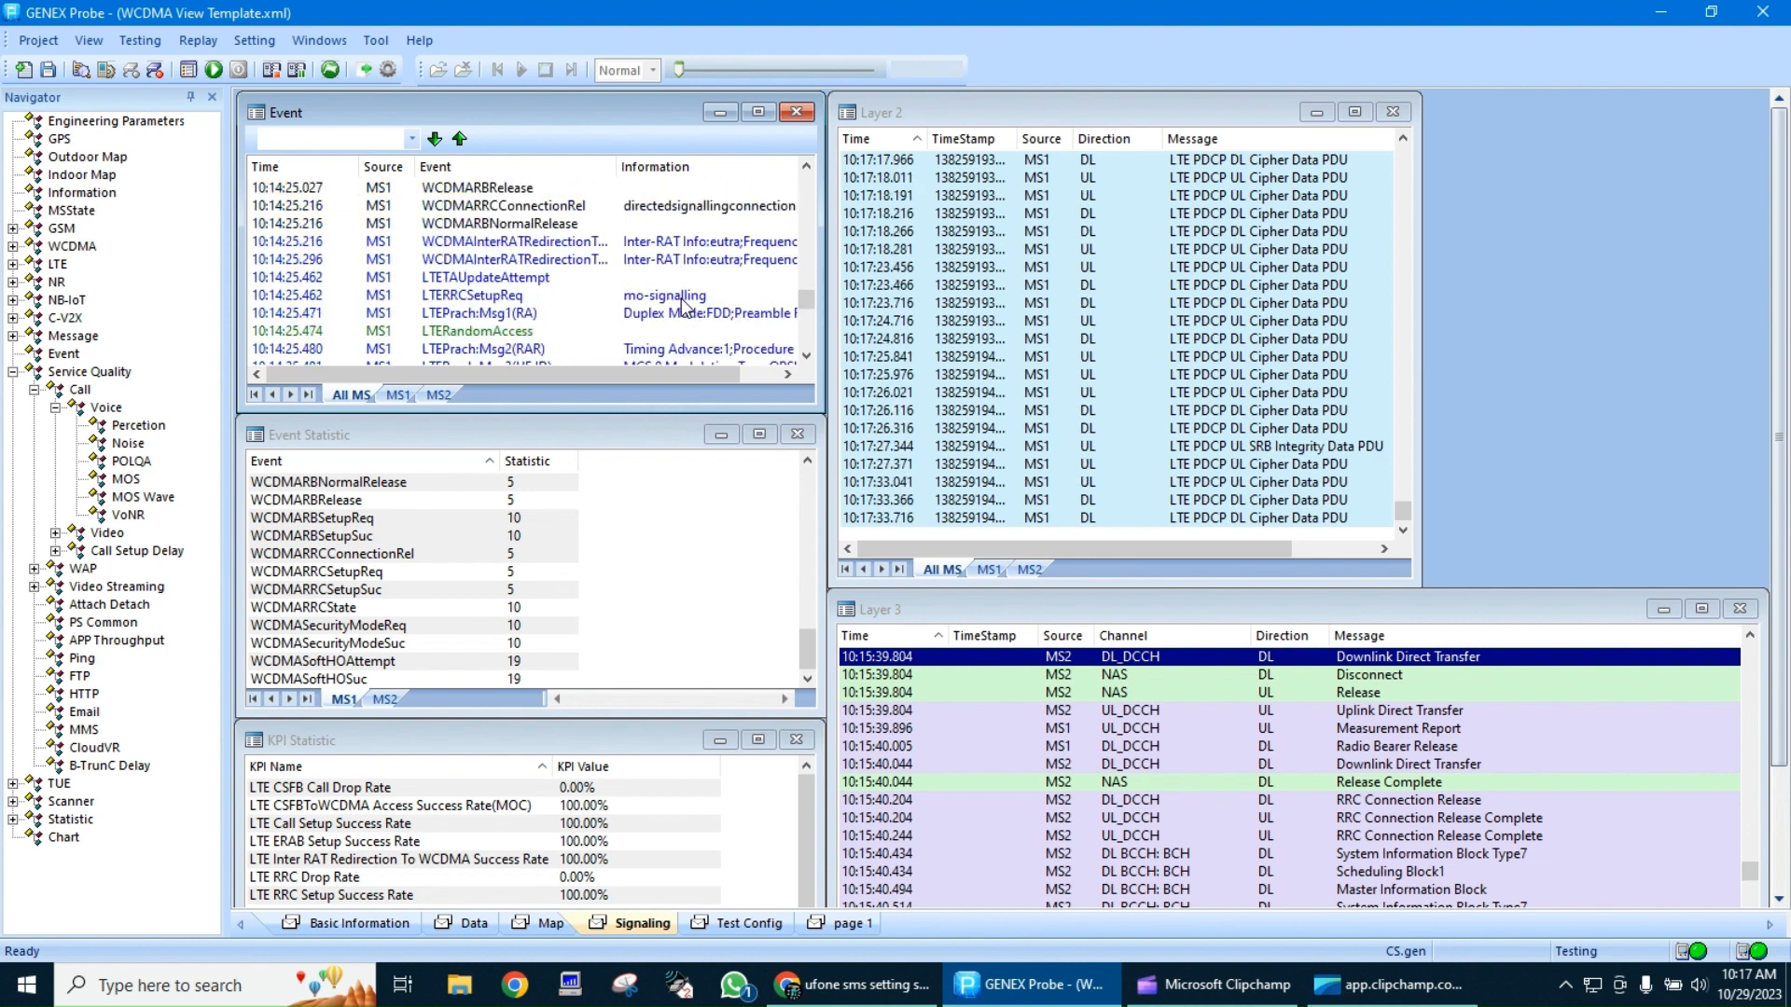
pyautogui.click(692, 223)
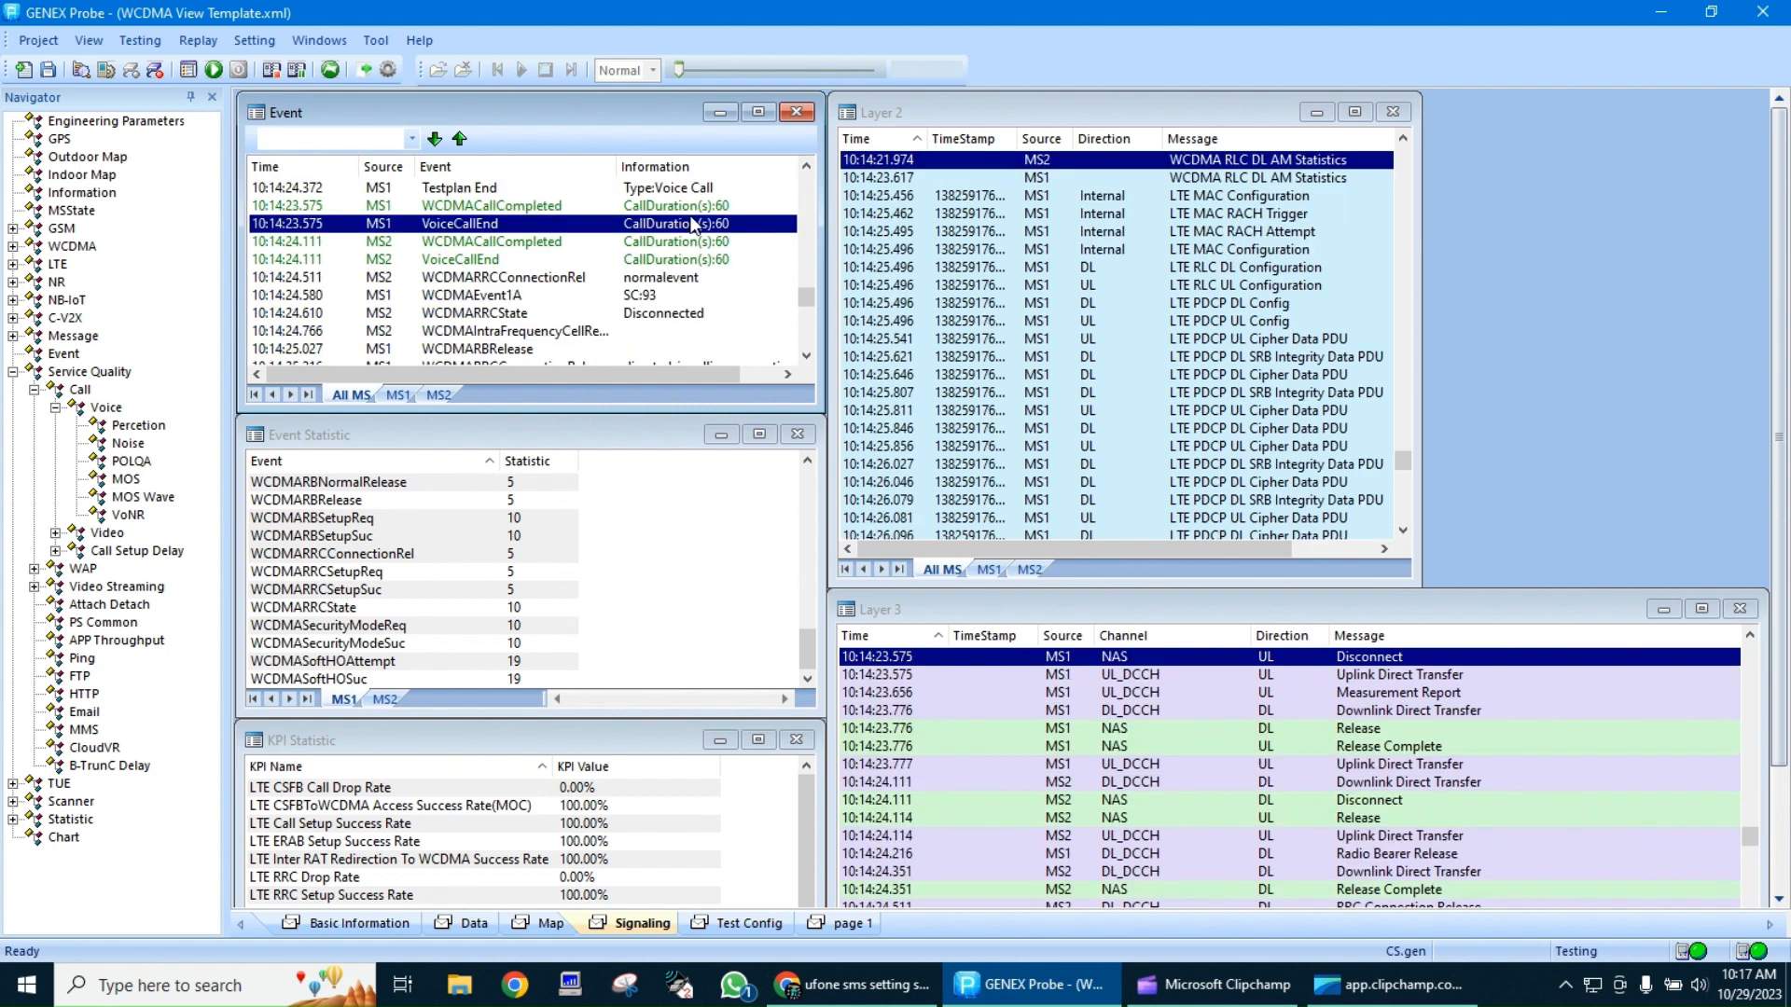
# Go back to the third voice call and inspect the WCDMACallCompleted and VoiceCallEnd events of MS1 and MS2
pyautogui.scroll(4, 695, 226)
pyautogui.scroll(6, 692, 224)
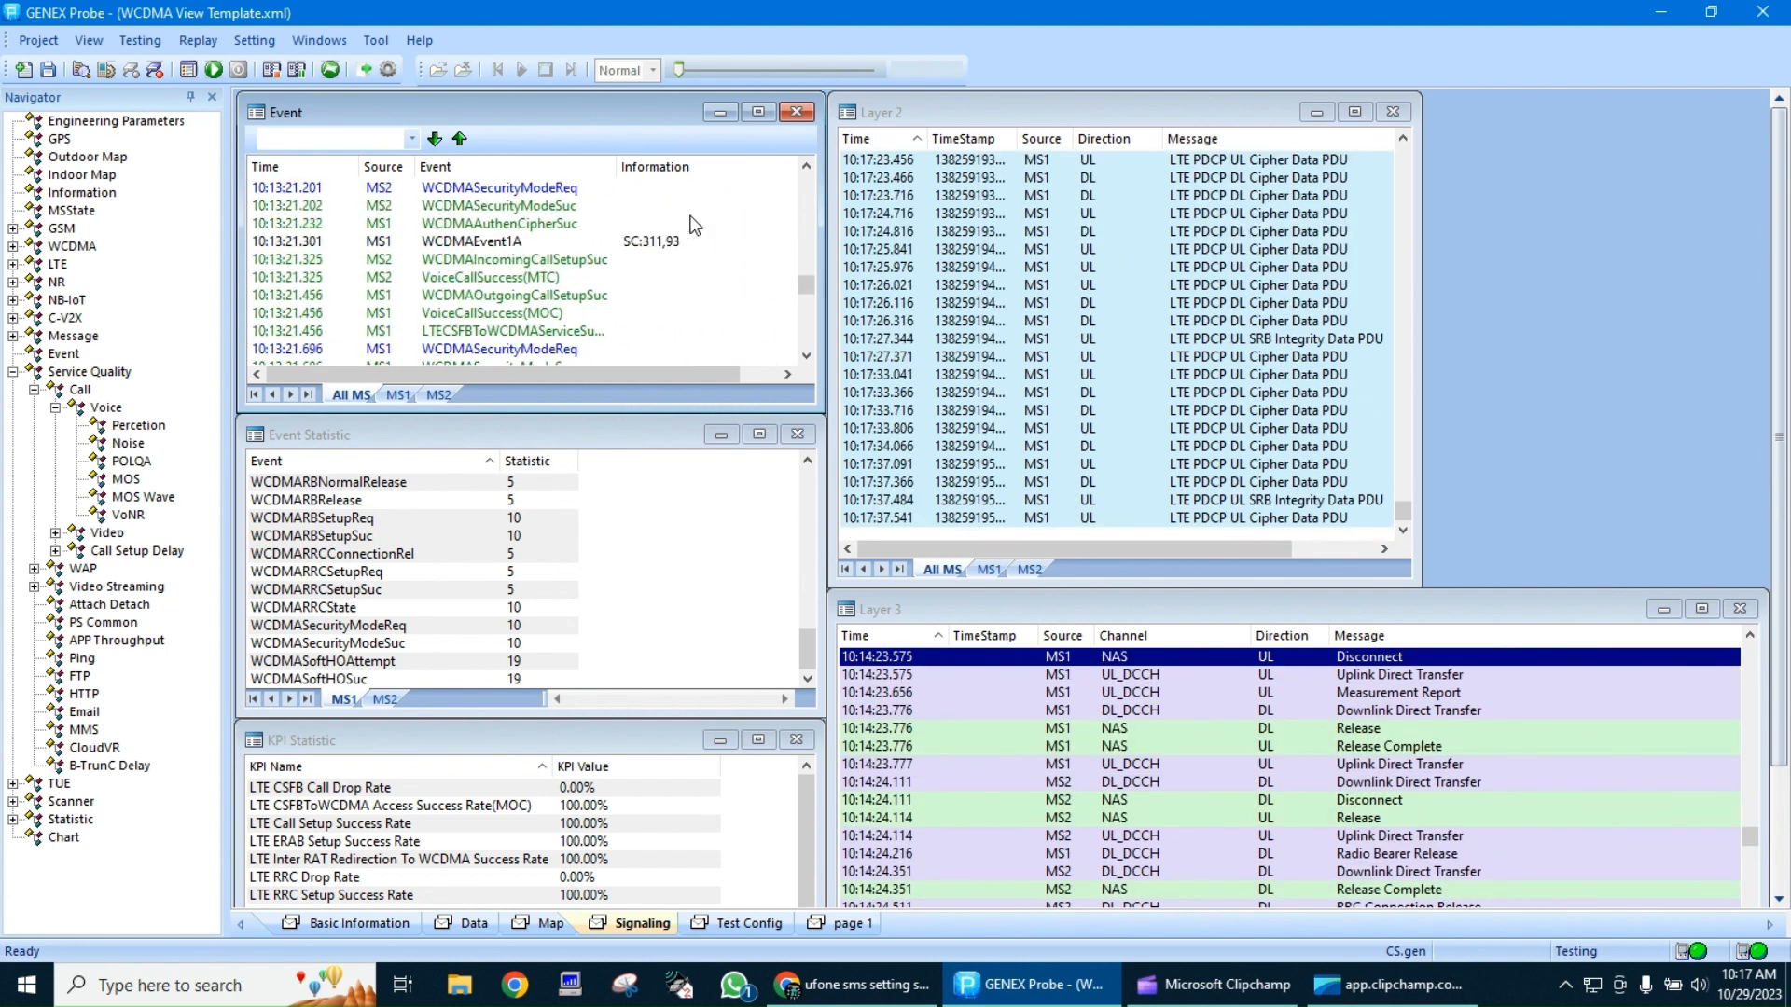
pyautogui.scroll(5, 692, 224)
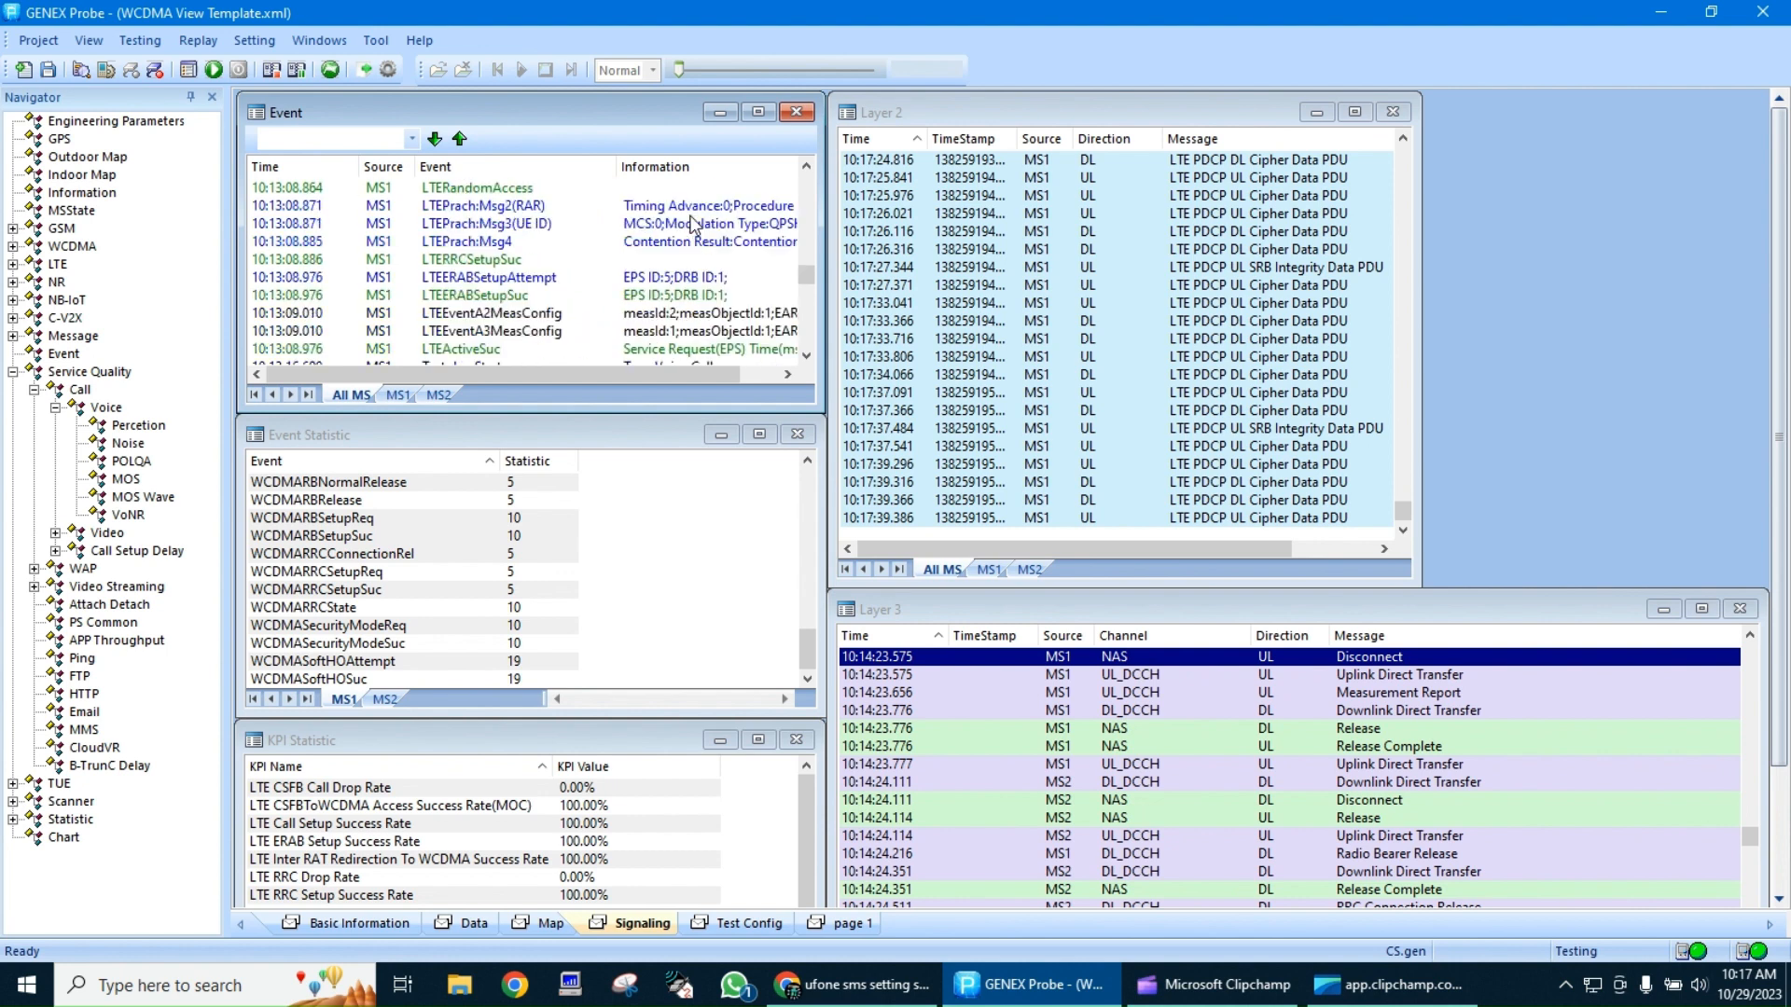
pyautogui.scroll(5, 692, 224)
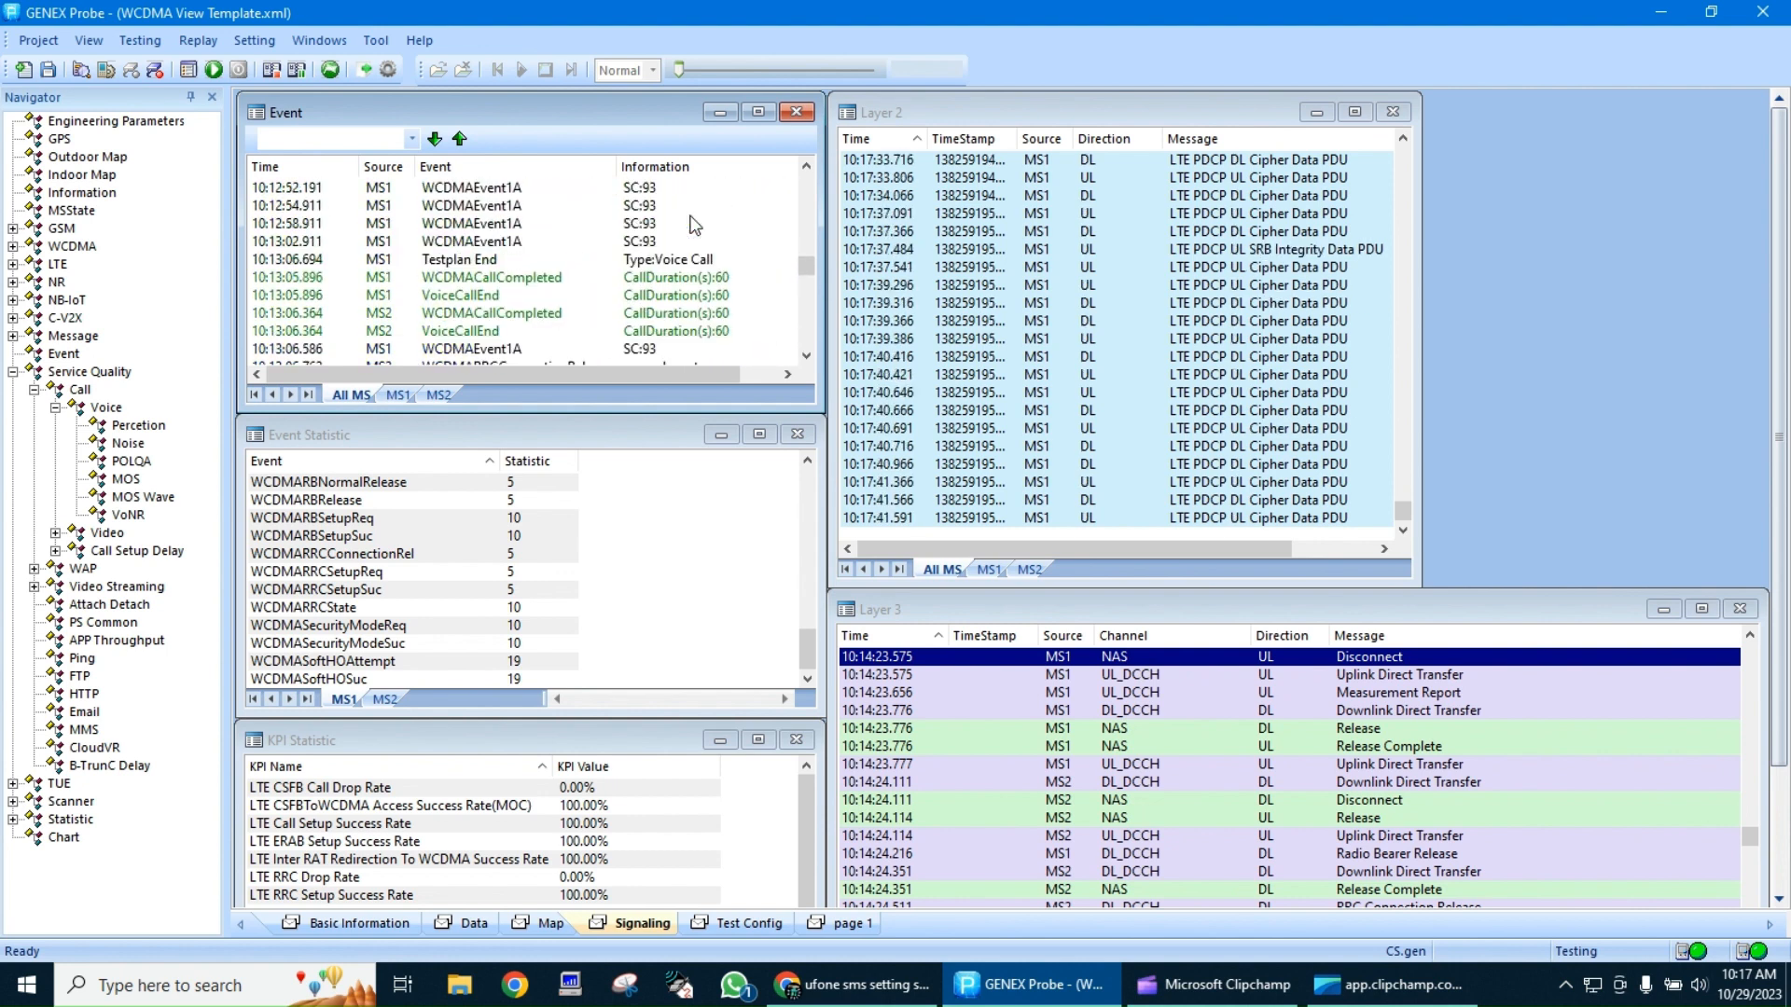
pyautogui.click(679, 278)
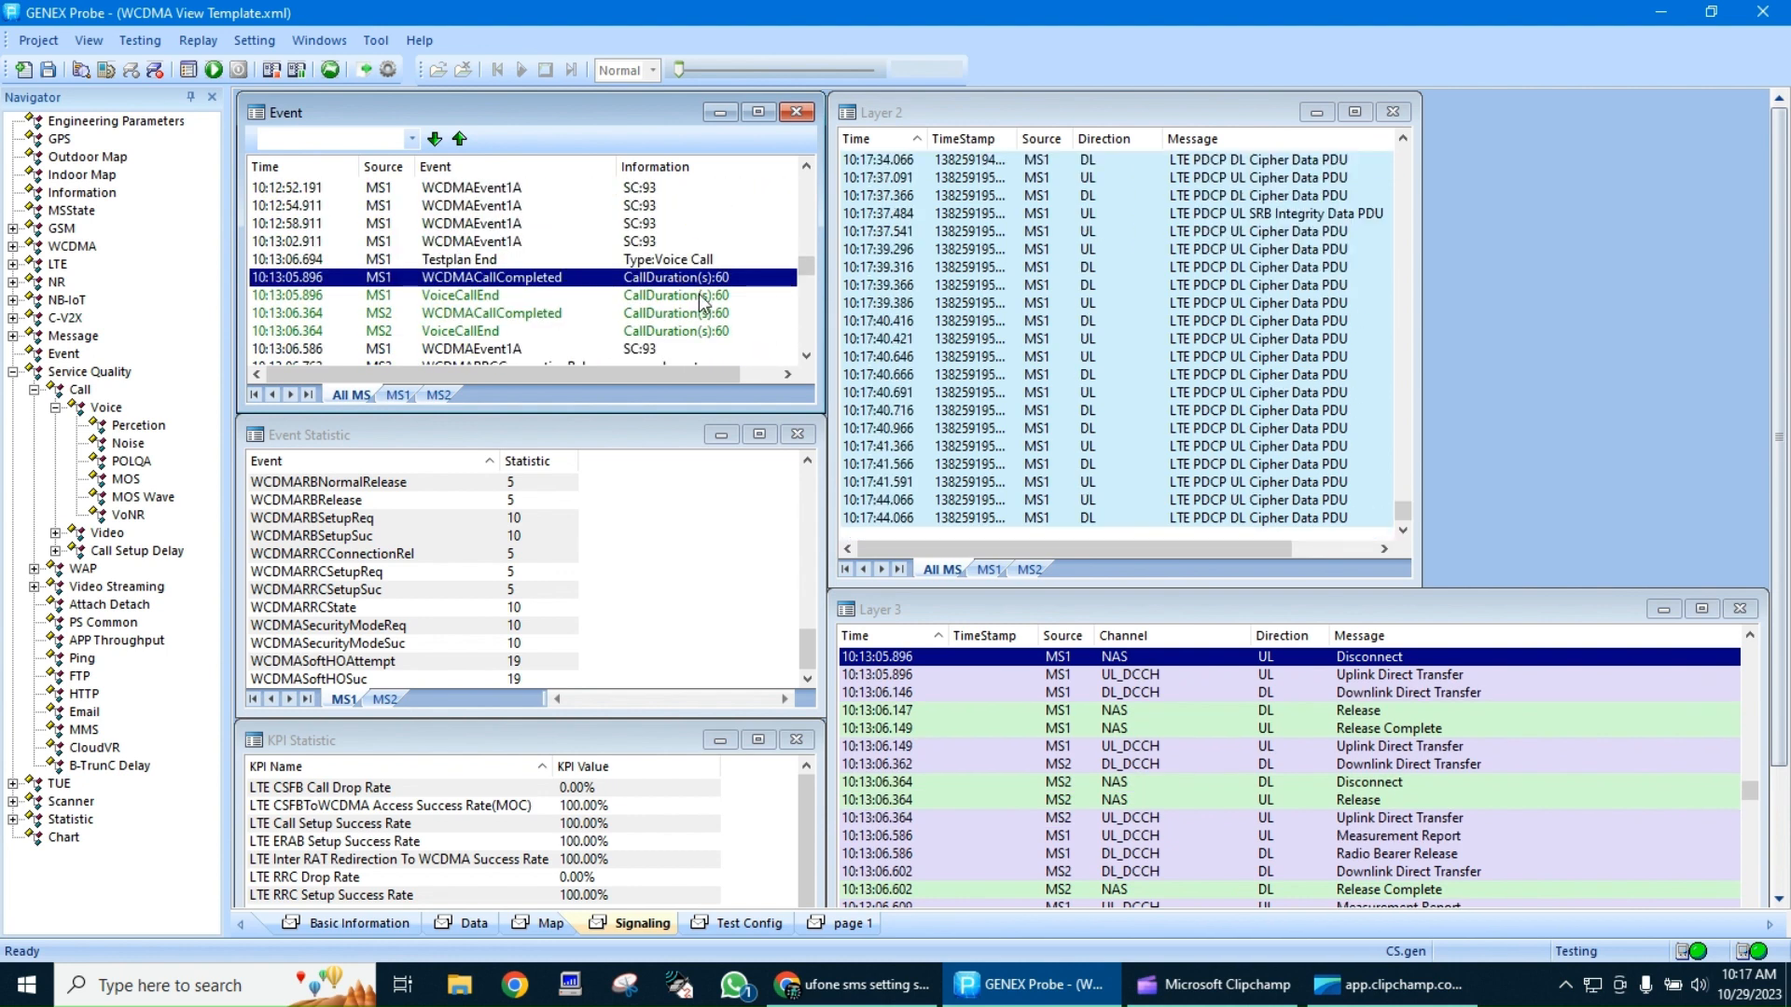
pyautogui.click(700, 295)
pyautogui.click(708, 315)
pyautogui.click(711, 331)
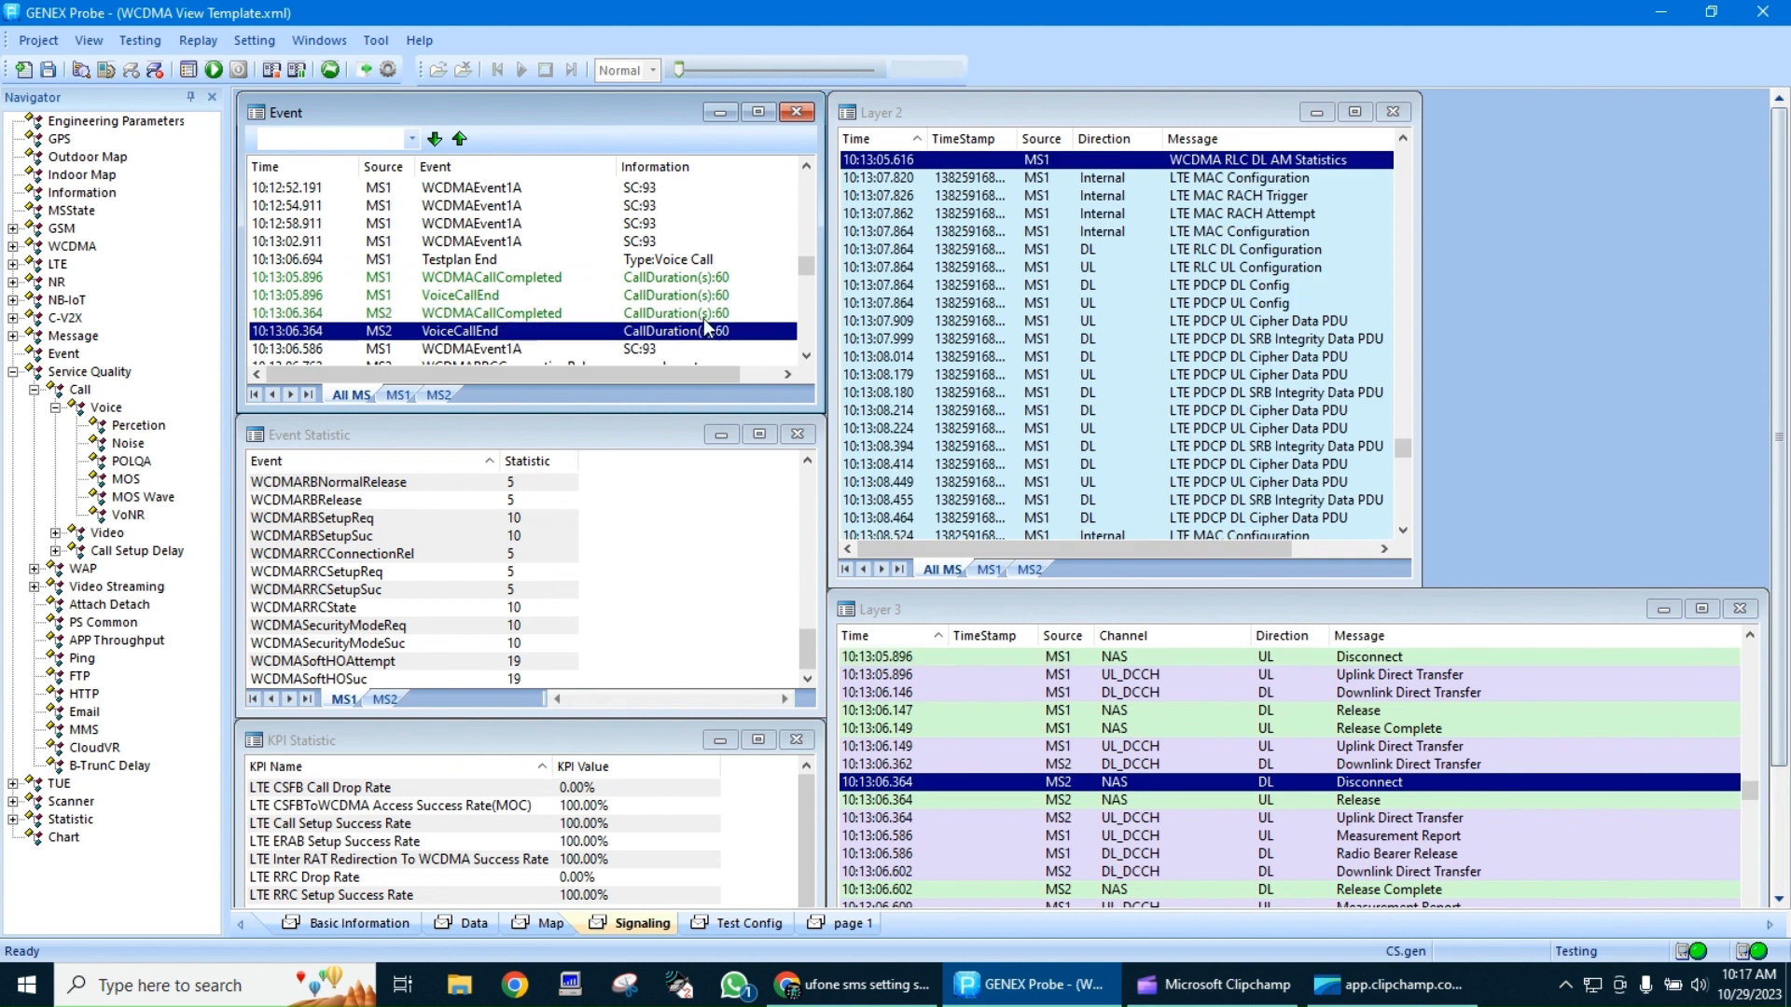
# Go back through the handover and setup events to the second voice call and select its MS1 WCDMACallCompleted event
pyautogui.scroll(6, 695, 283)
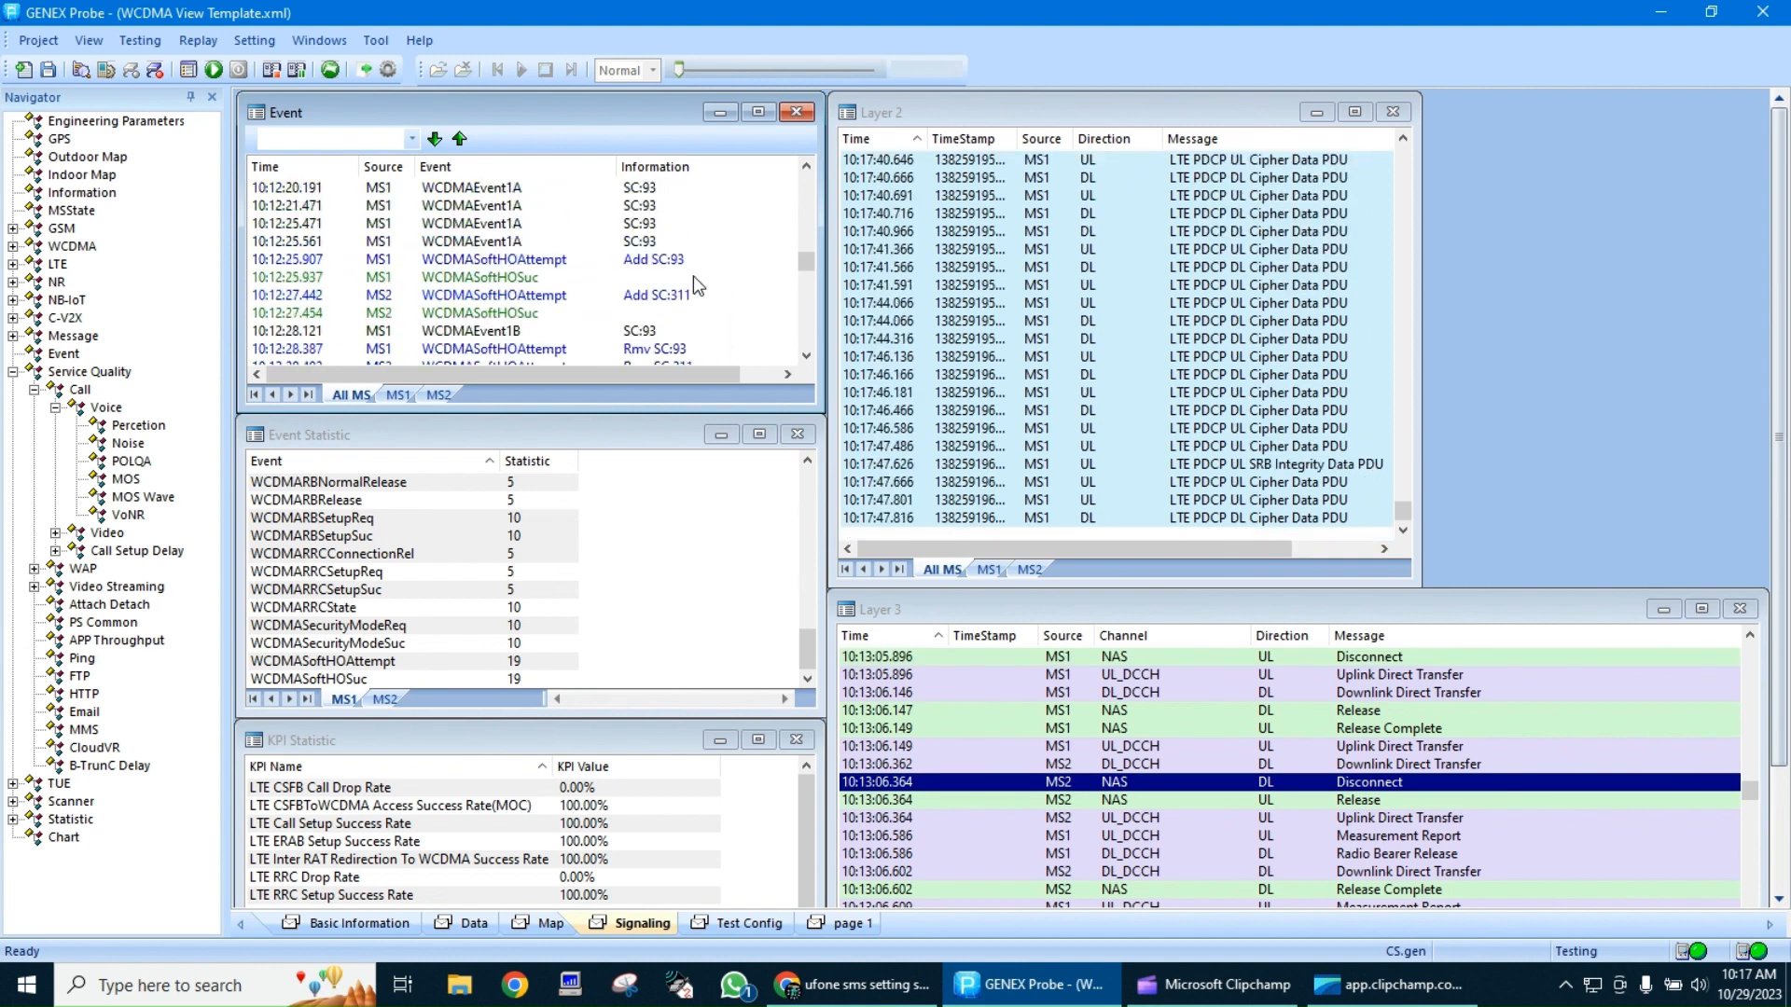
pyautogui.scroll(5, 692, 276)
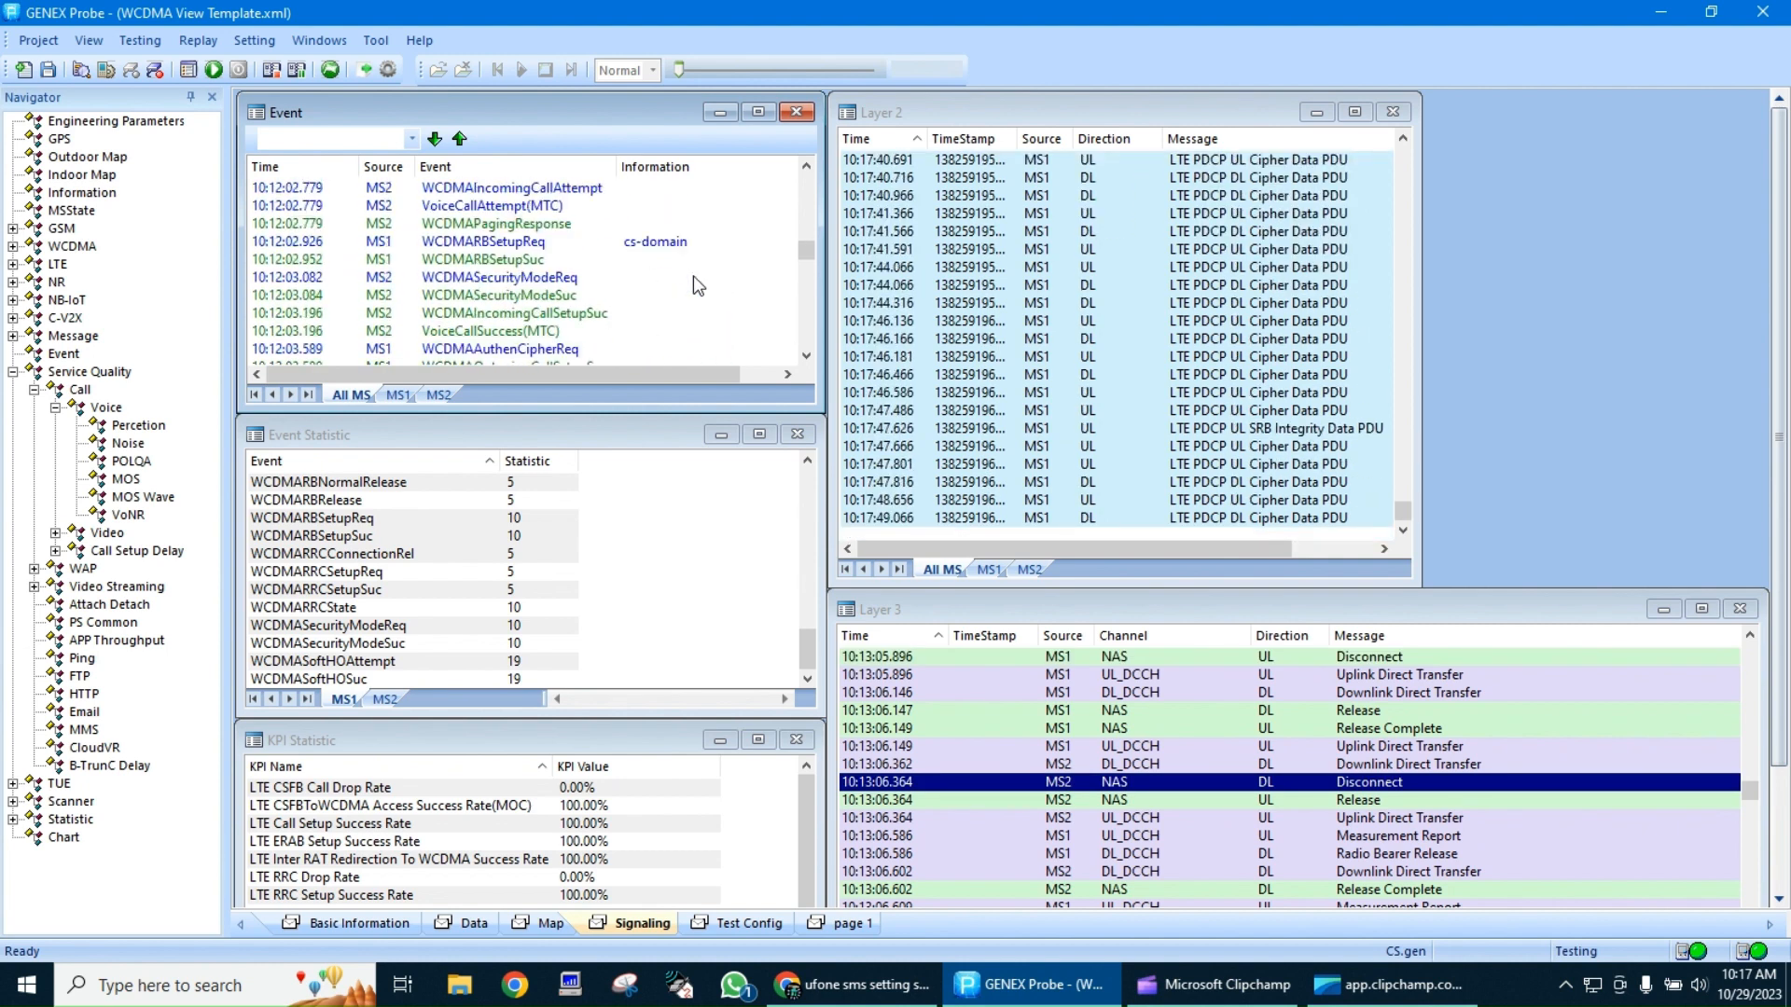
pyautogui.scroll(5, 692, 276)
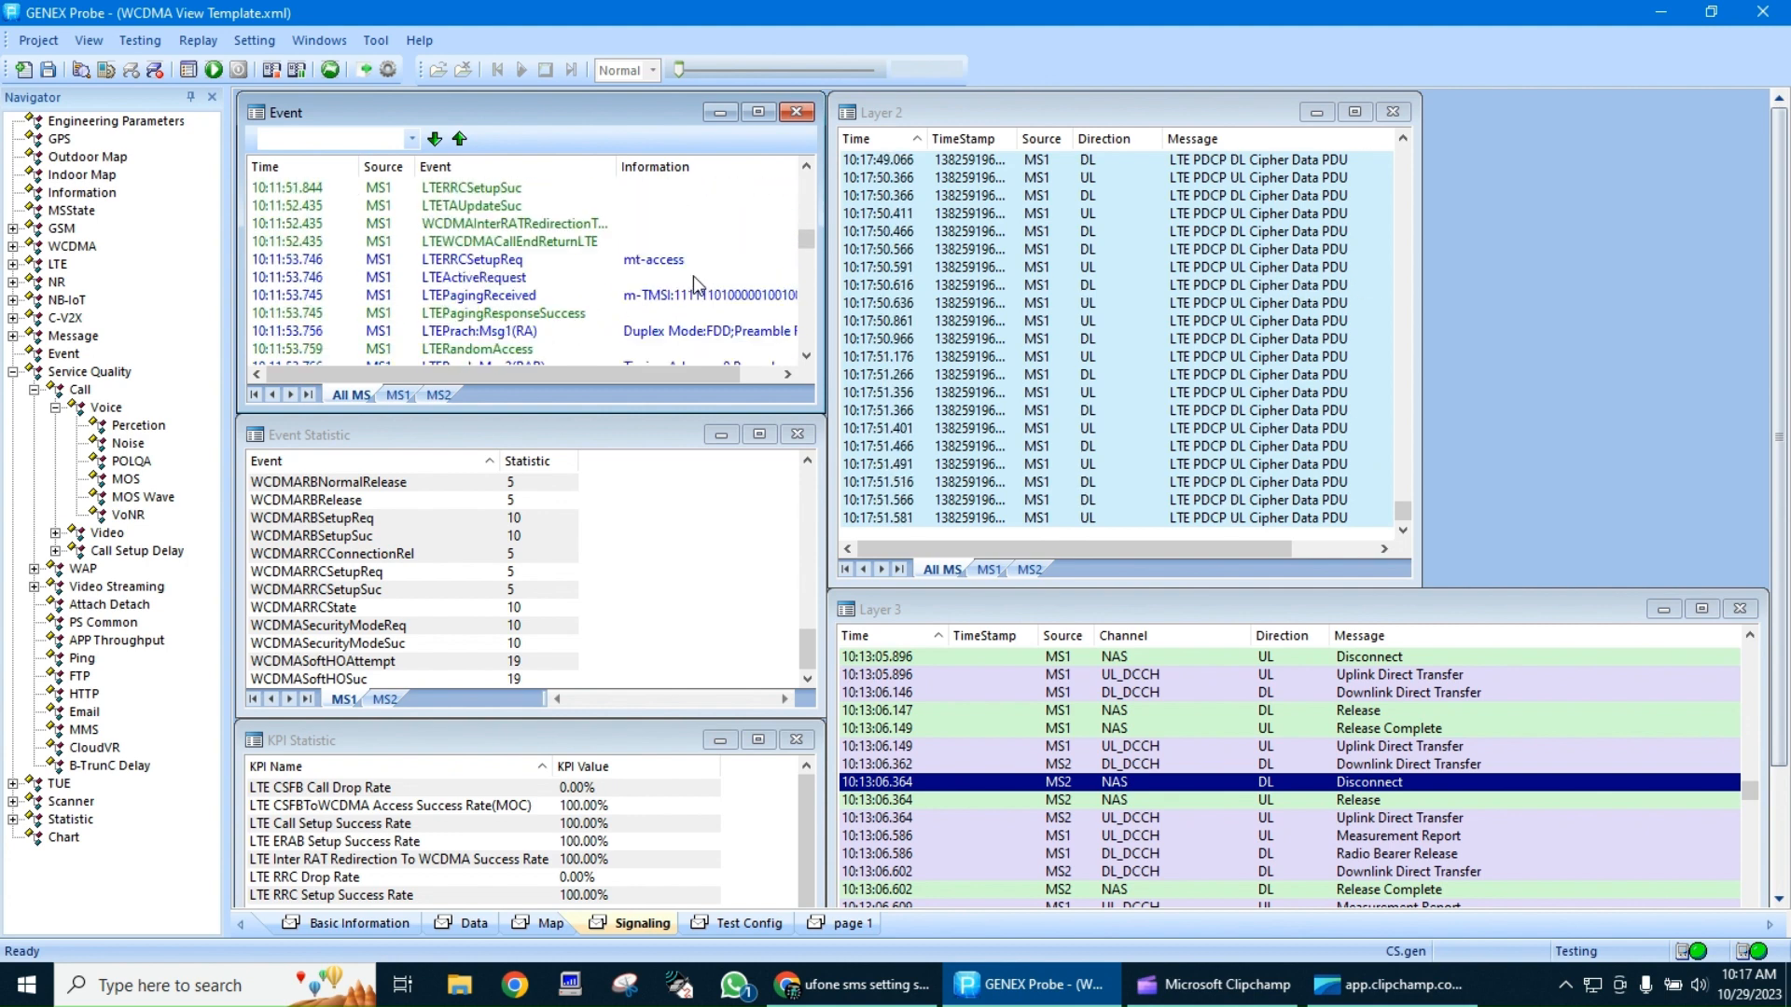
pyautogui.scroll(1, 692, 276)
pyautogui.click(697, 304)
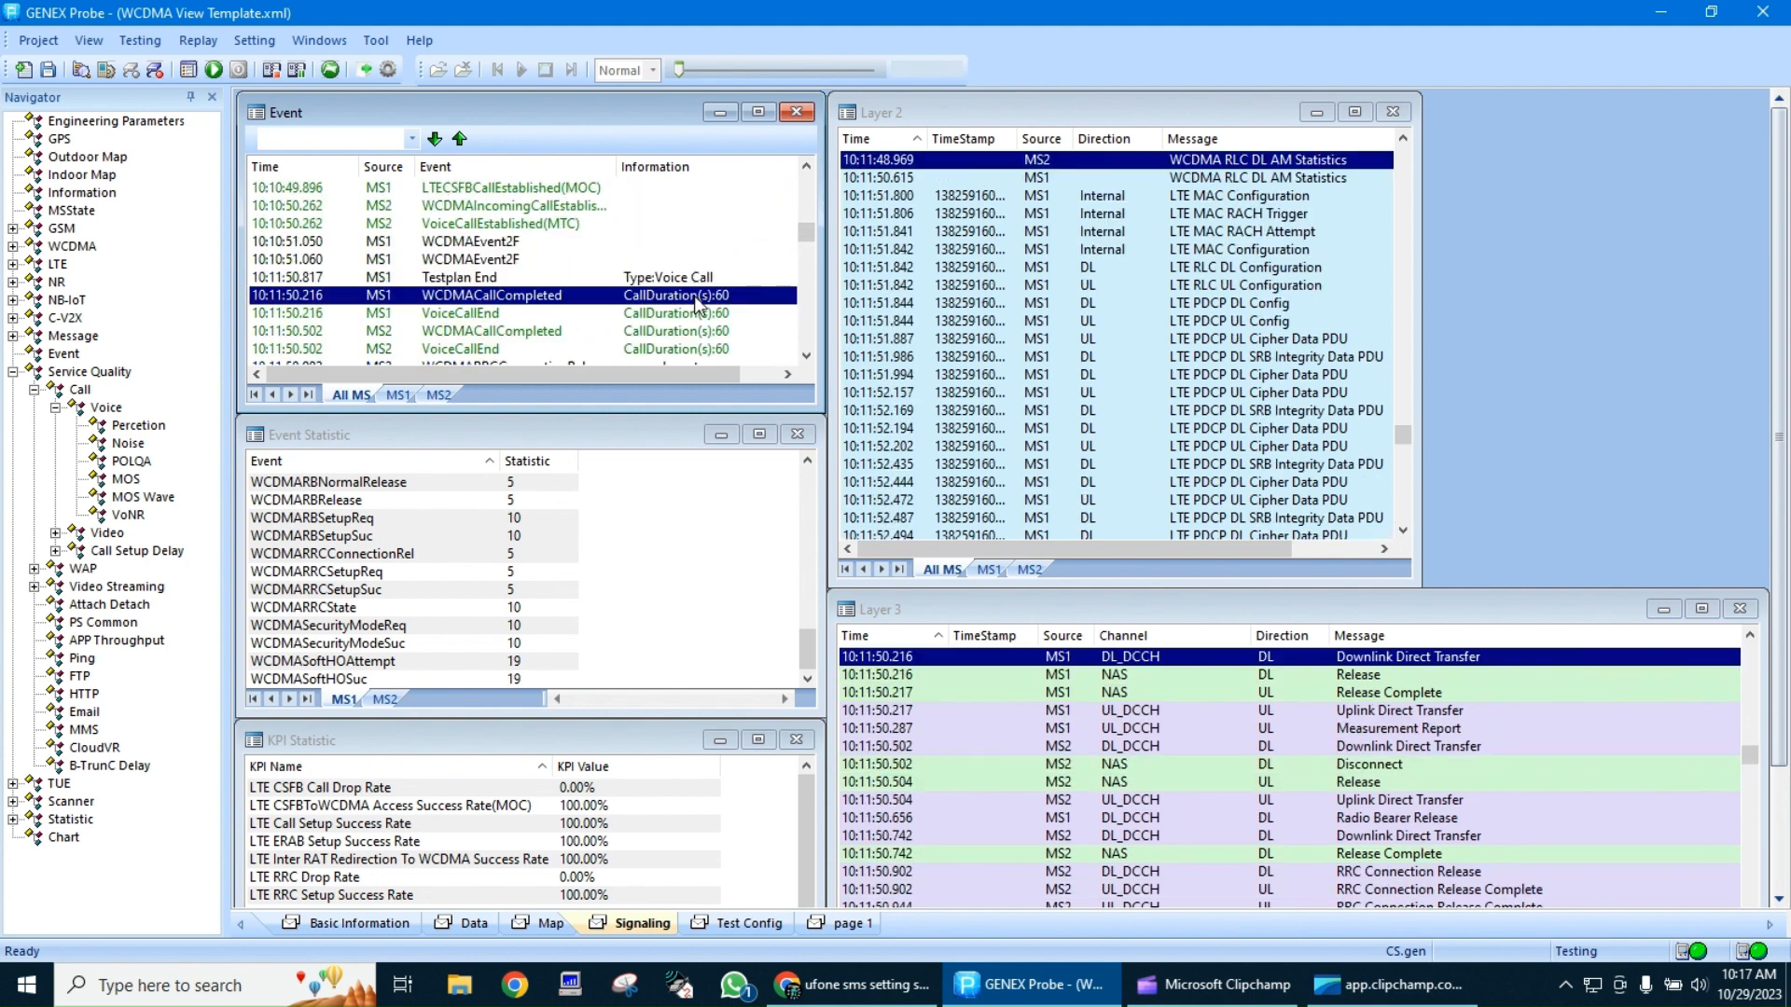
# Go back to the first voice call and inspect its completion and end events on MS1 and MS2
pyautogui.scroll(3, 697, 305)
pyautogui.scroll(5, 698, 305)
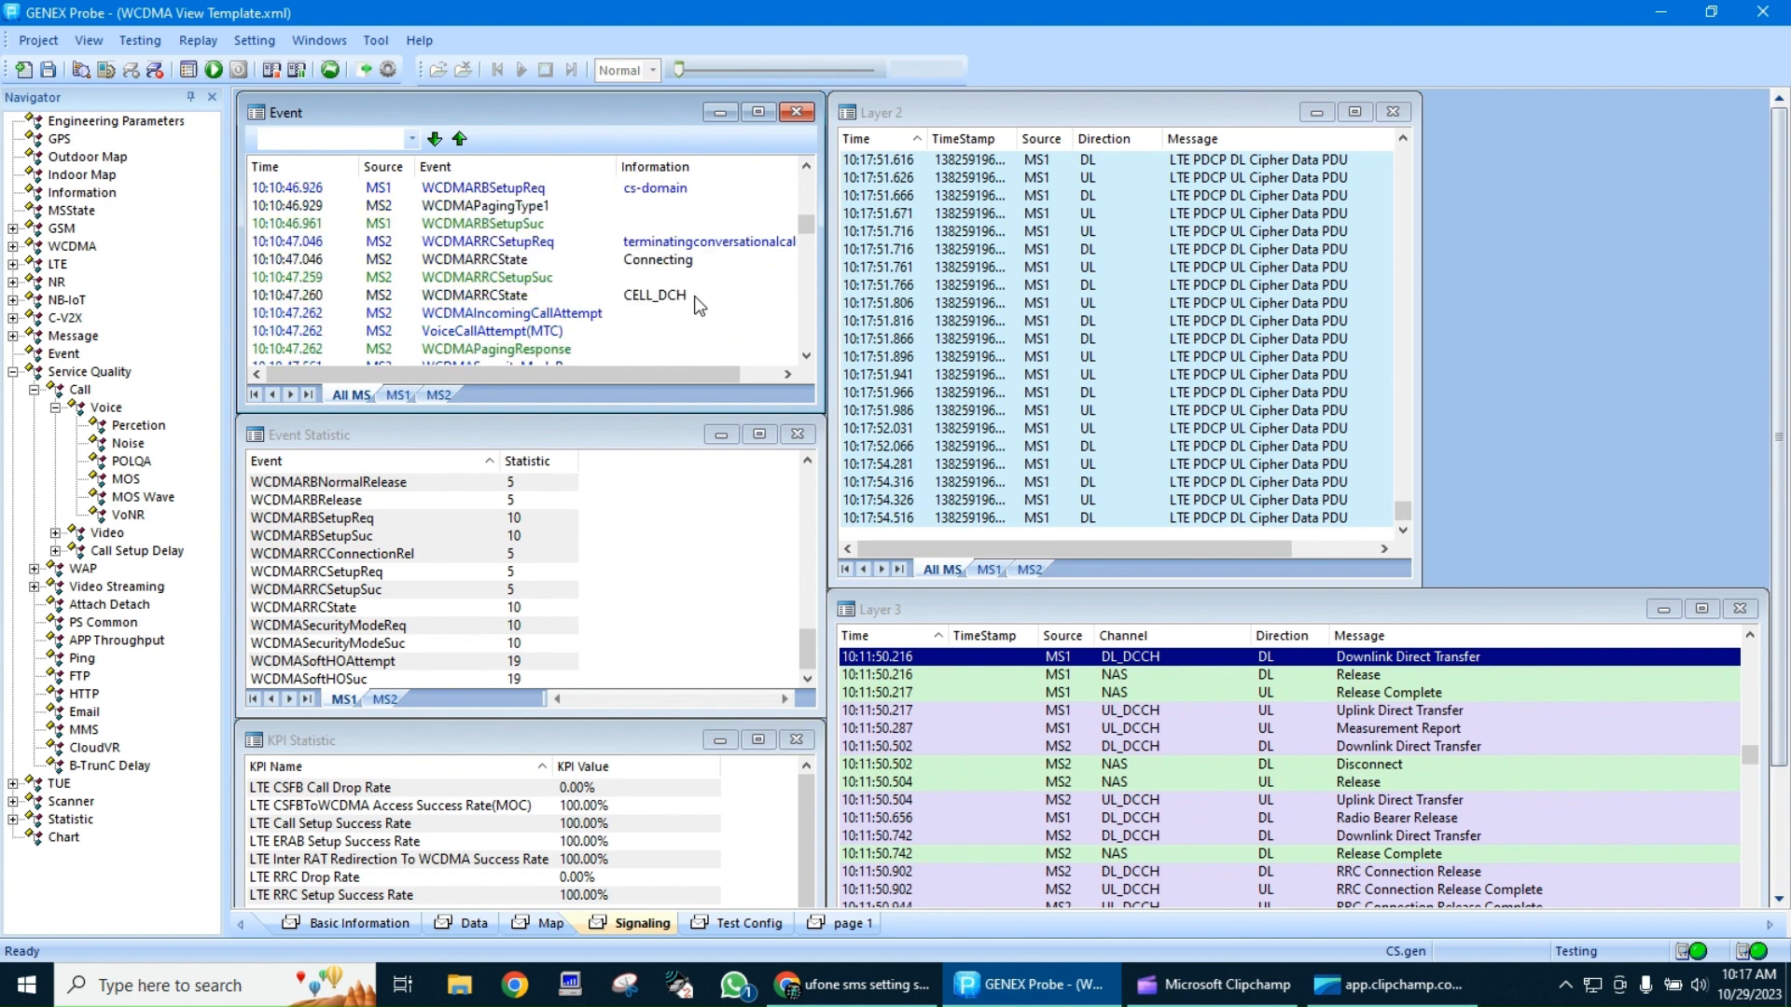
pyautogui.scroll(5, 694, 296)
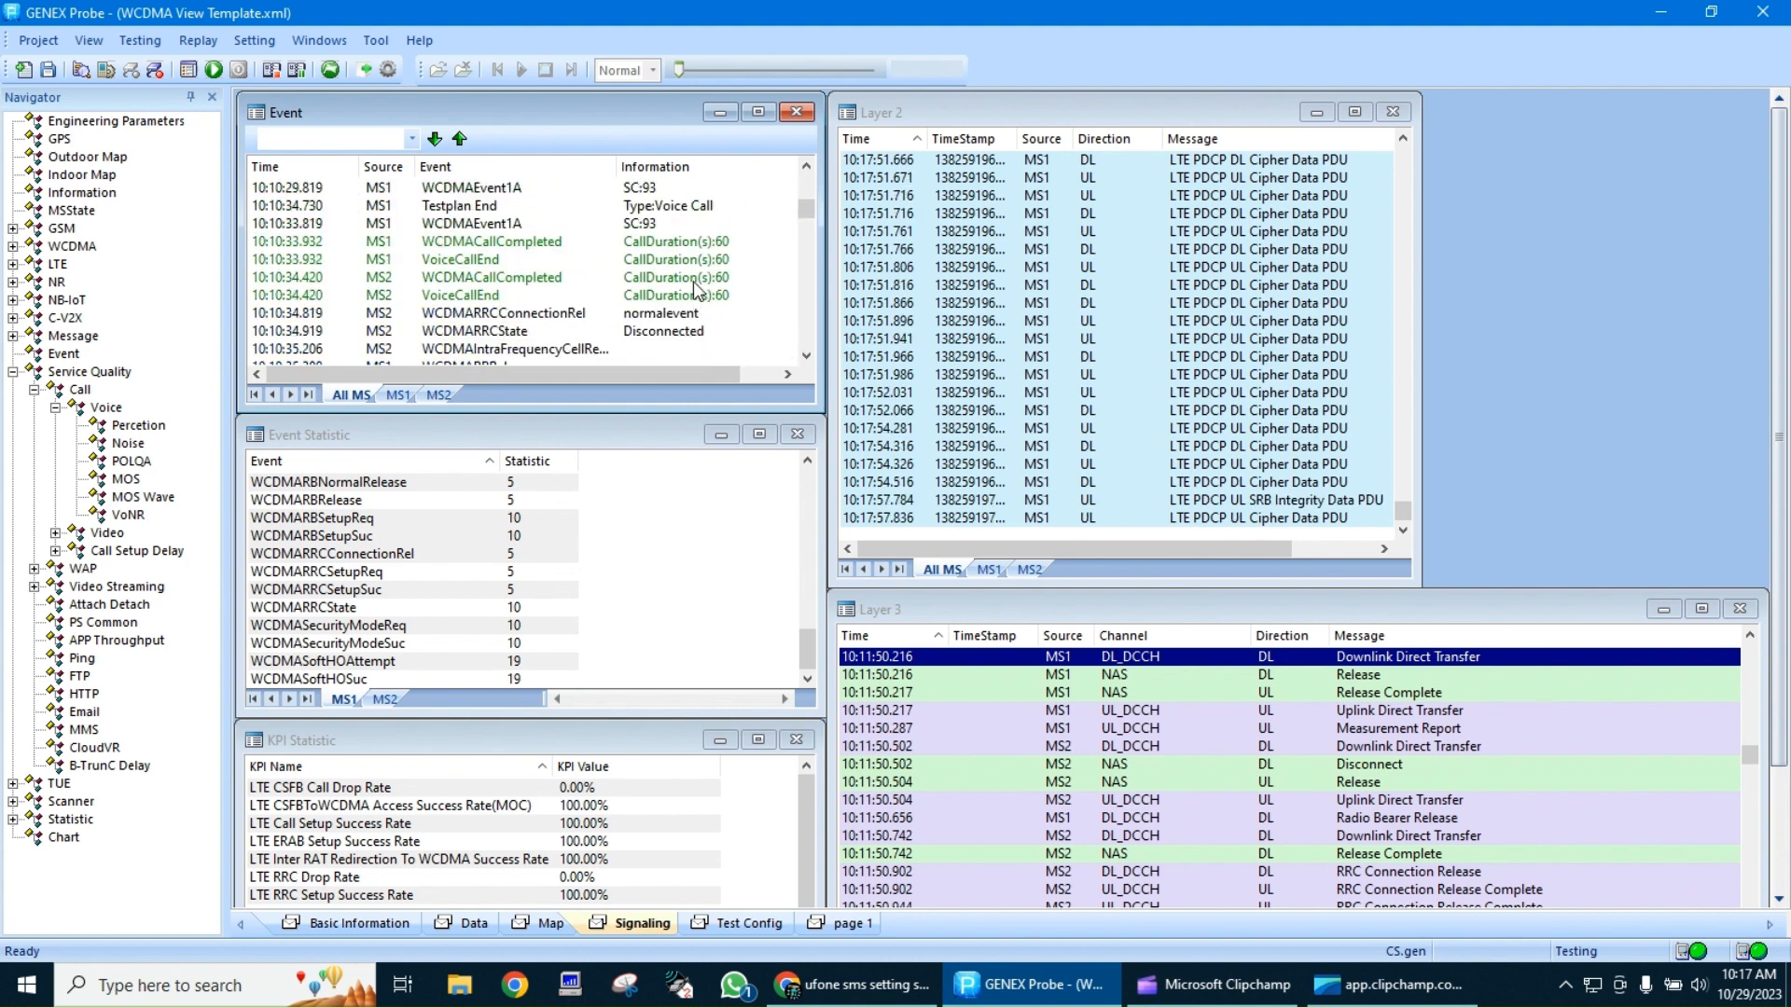
pyautogui.click(696, 245)
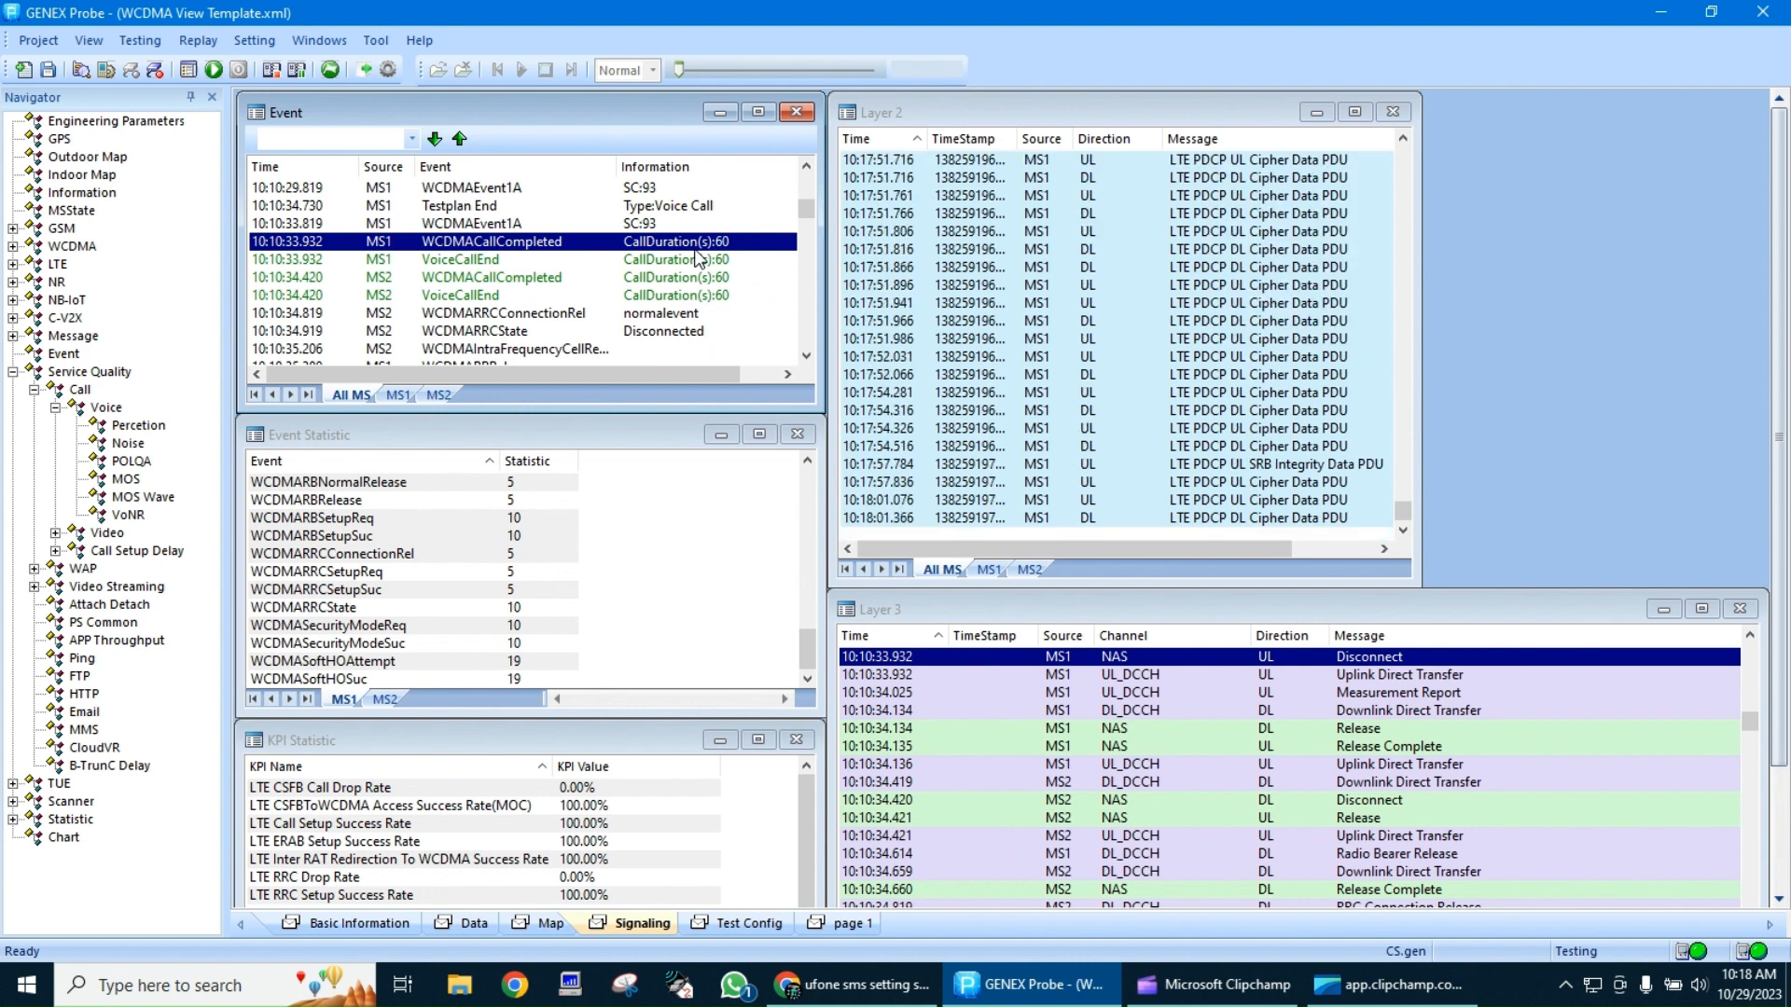
pyautogui.press('Down')
pyautogui.press('Down')
pyautogui.press('Down')
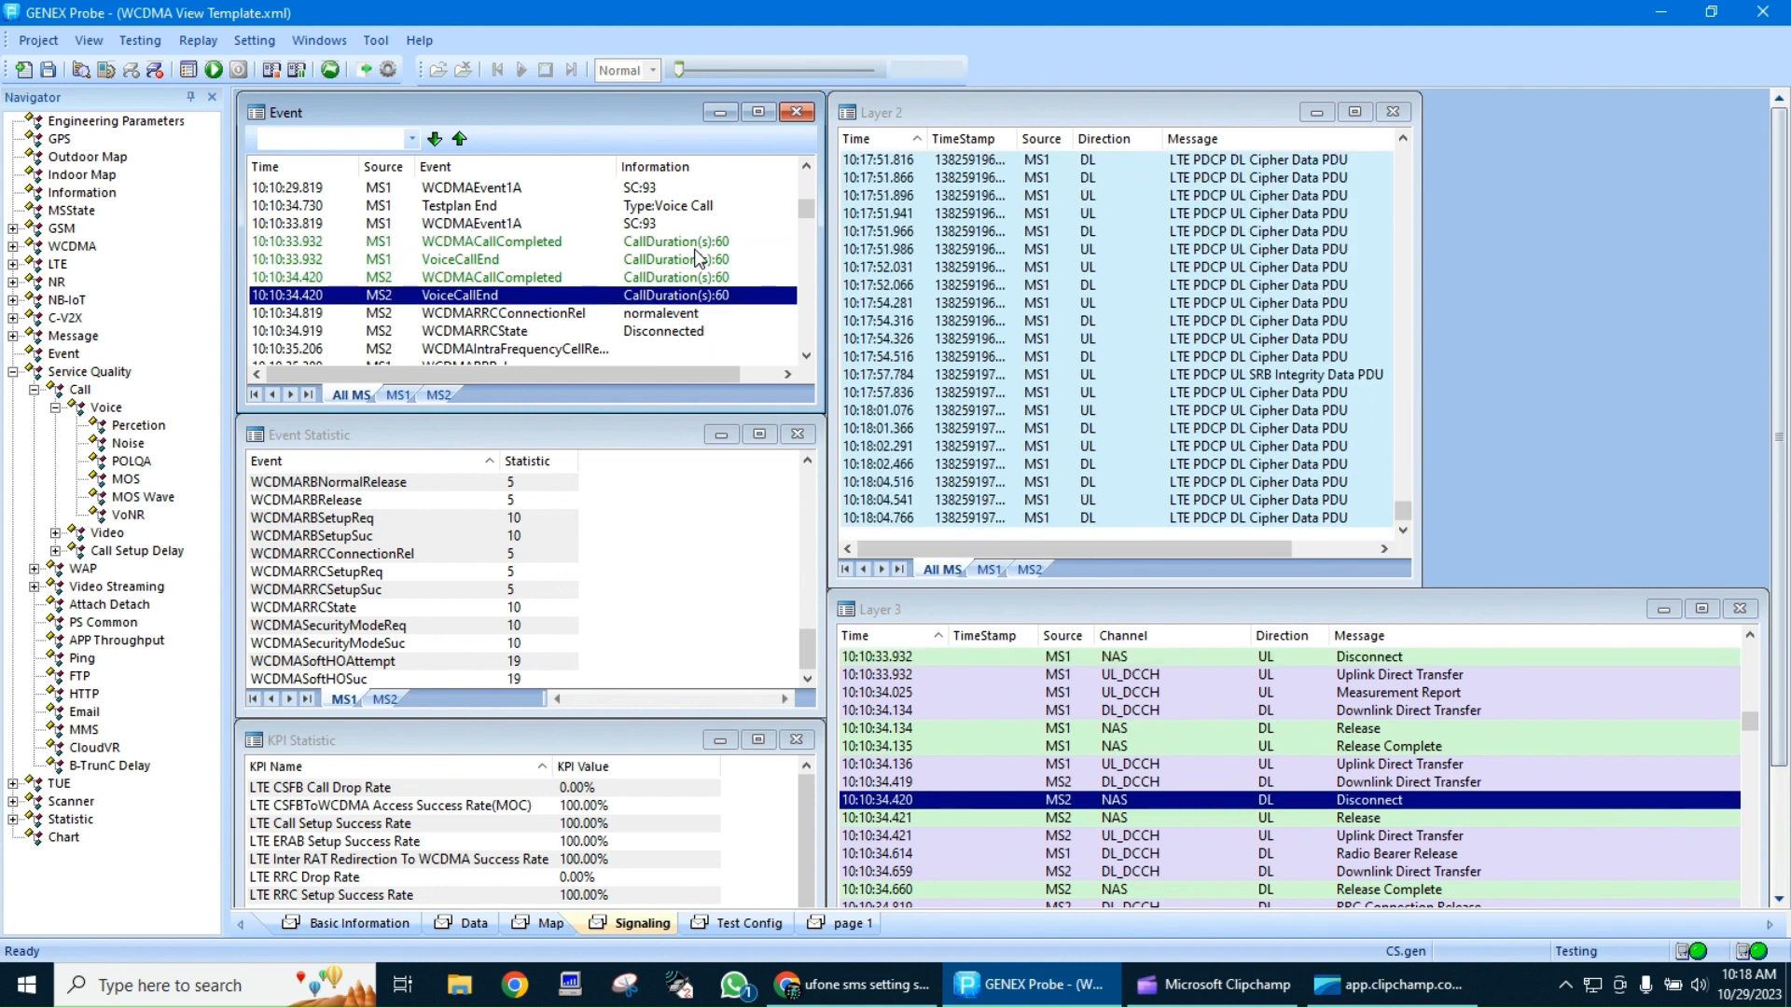
# Return to the Test Config page and stop recording the logfile
pyautogui.click(754, 925)
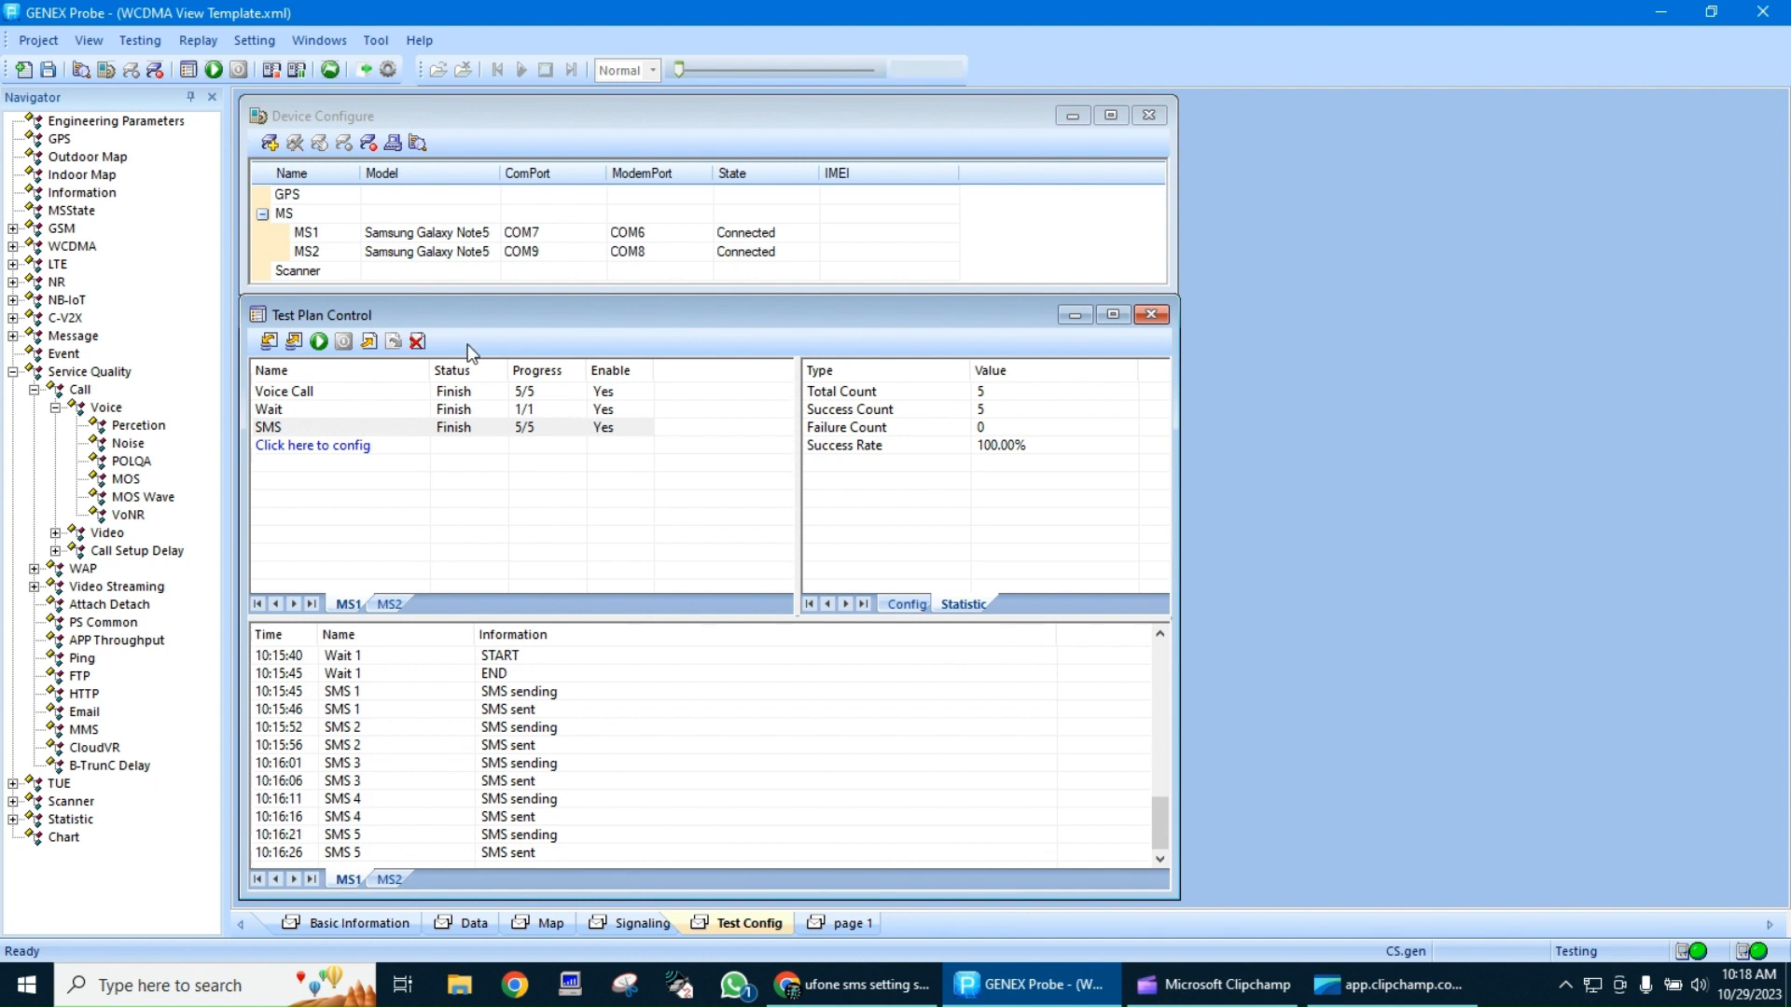
pyautogui.click(273, 71)
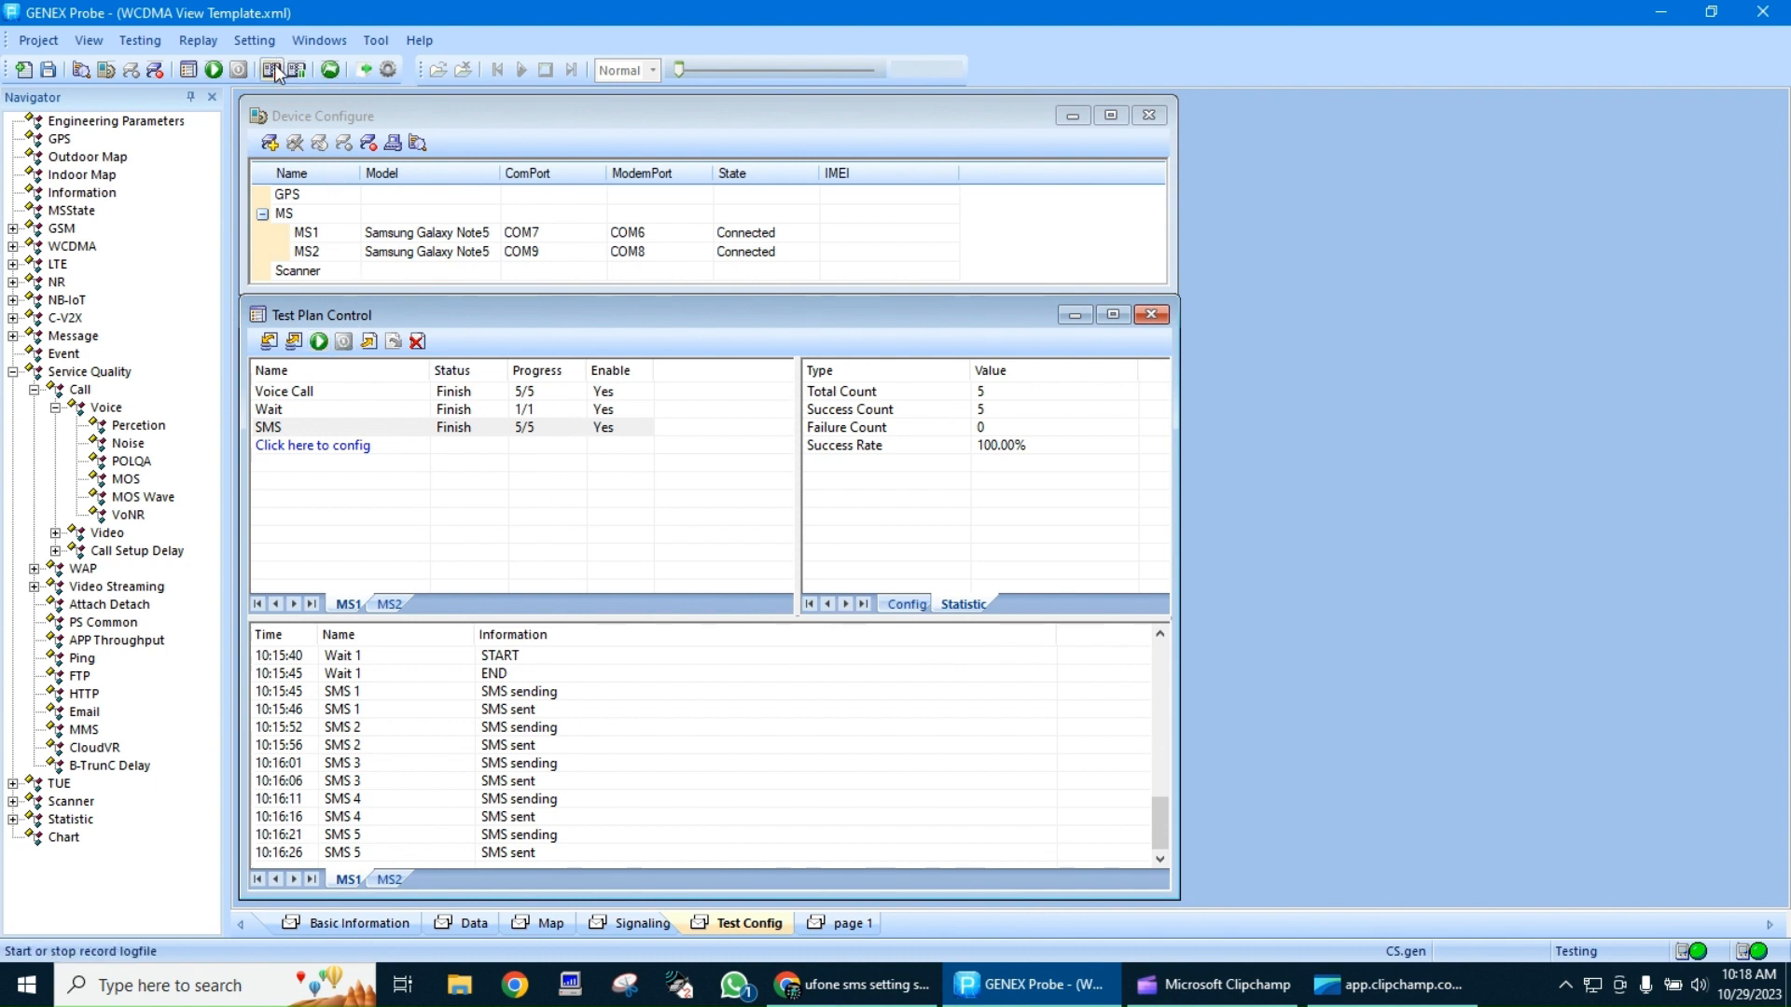